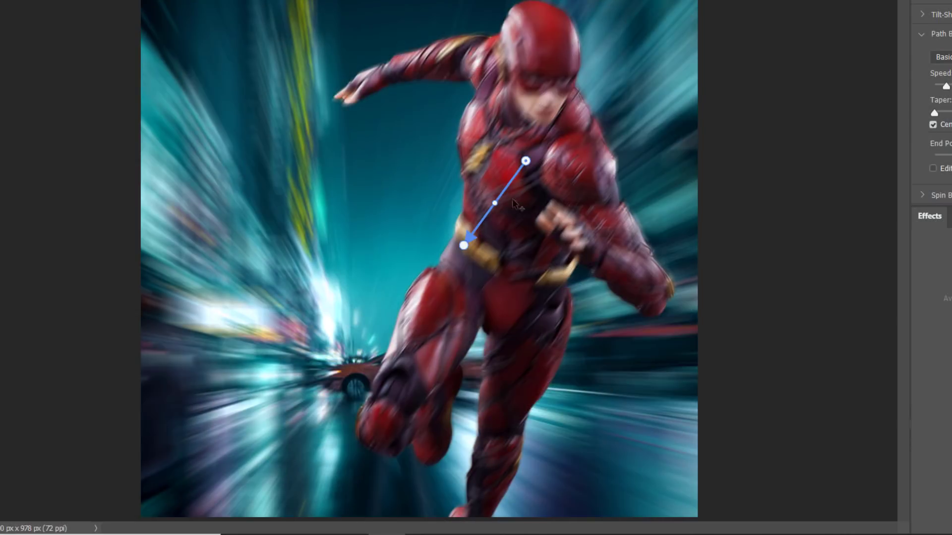
Reshape the Path Blur path on the runner's torso and add paths from the outstretched hand downward, from the foot to the knee, and along the bent arm
{"action": "left_click_drag", "start_coordinate": [522, 209], "coordinate": [356, 372]}
{"action": "left_click_drag", "start_coordinate": [366, 78], "coordinate": [364, 300]}
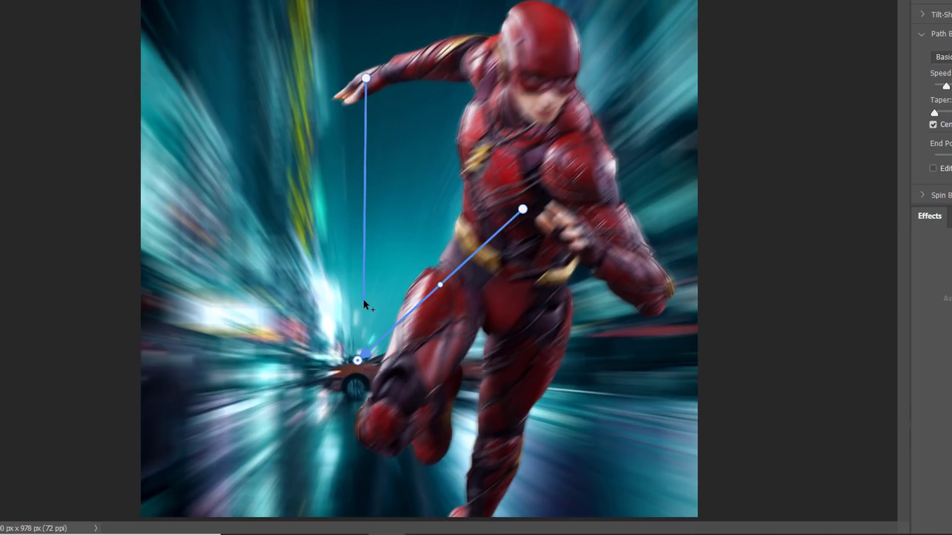
{"action": "left_click_drag", "start_coordinate": [476, 510], "coordinate": [365, 387]}
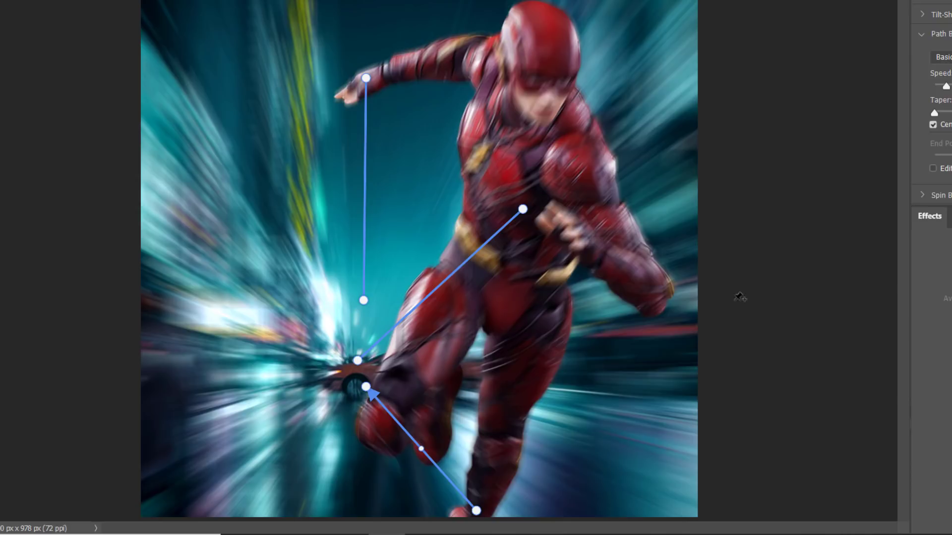
{"action": "left_click_drag", "start_coordinate": [648, 308], "coordinate": [397, 358]}
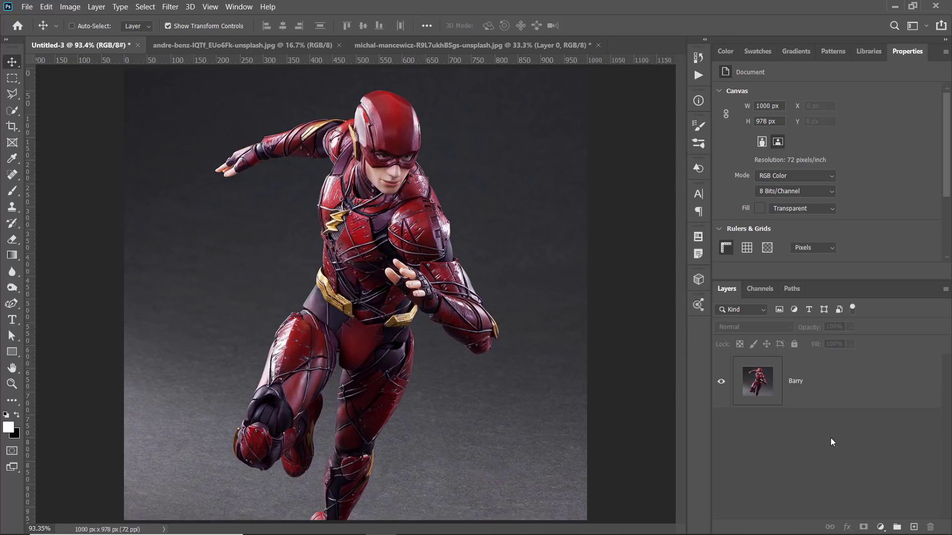
Make the Barry layer active
{"action": "left_click", "coordinate": [810, 394]}
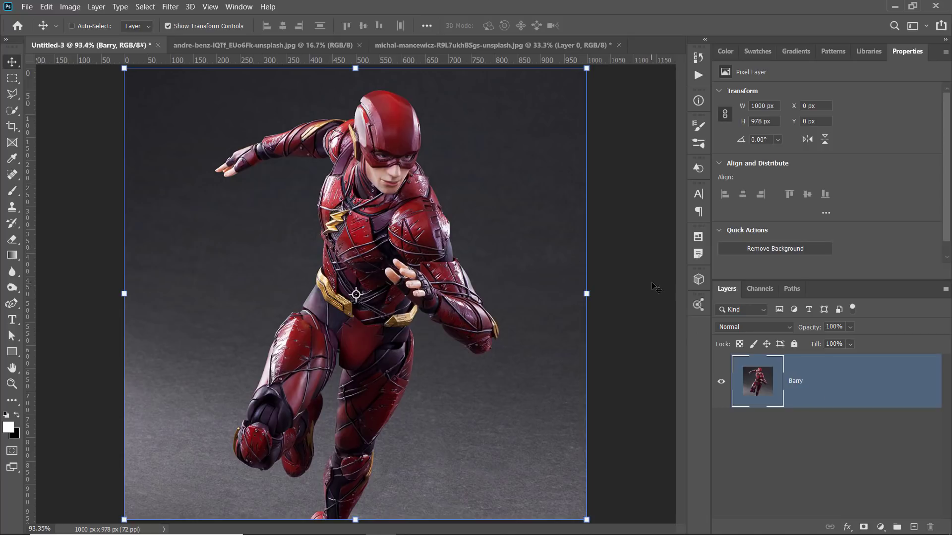
{"action": "left_click", "coordinate": [12, 110]}
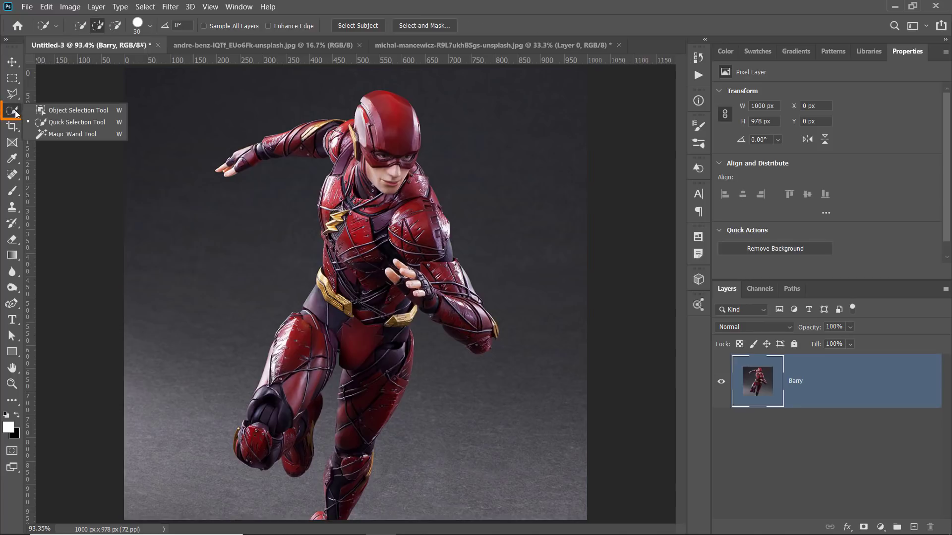
{"action": "left_click", "coordinate": [72, 122]}
{"action": "mouse_move", "coordinate": [312, 146]}
{"action": "left_mouse_down"}
{"action": "mouse_move", "coordinate": [355, 145]}
{"action": "mouse_move", "coordinate": [362, 155]}
{"action": "mouse_move", "coordinate": [381, 238]}
{"action": "mouse_move", "coordinate": [360, 284]}
{"action": "left_mouse_up"}
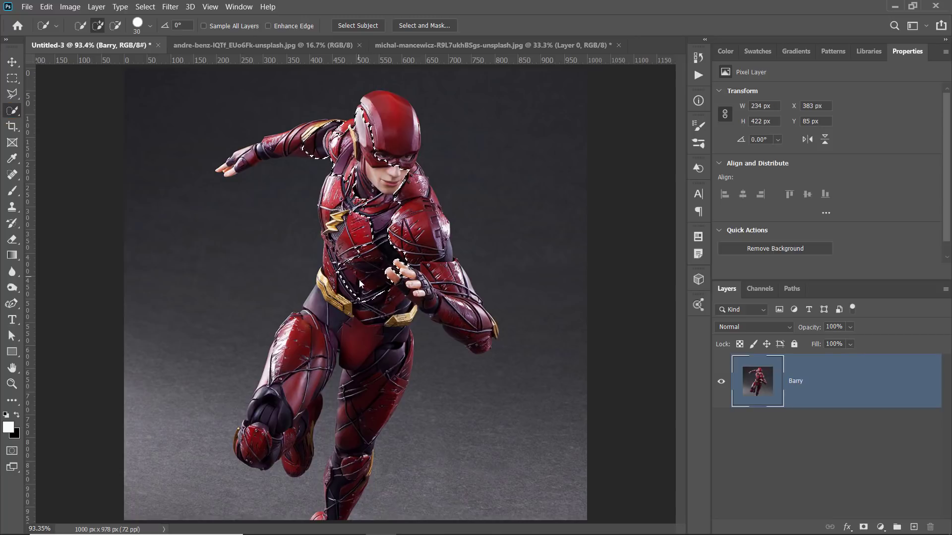
{"action": "key", "text": "ctrl+d"}
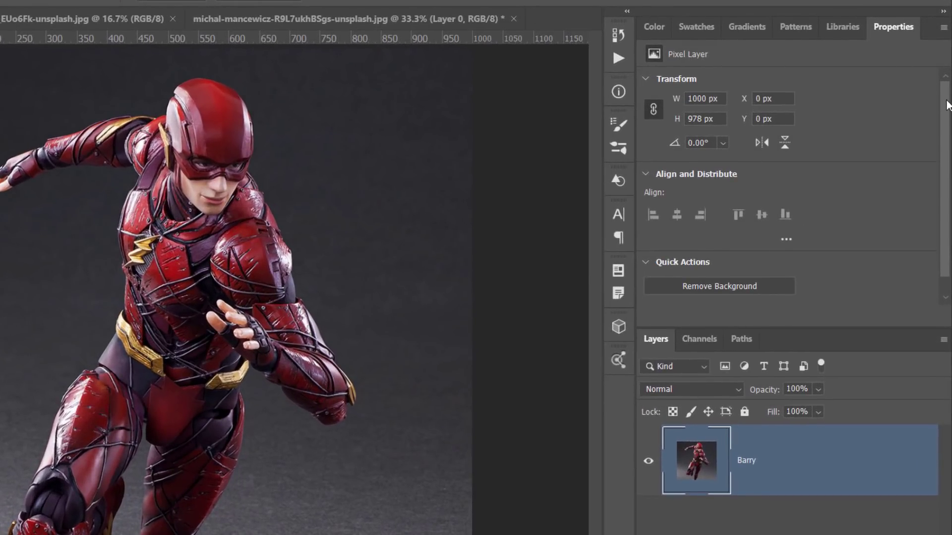
Remove the background from the Barry layer with the Remove Background quick action
{"action": "left_click_drag", "start_coordinate": [944, 118], "coordinate": [948, 152]}
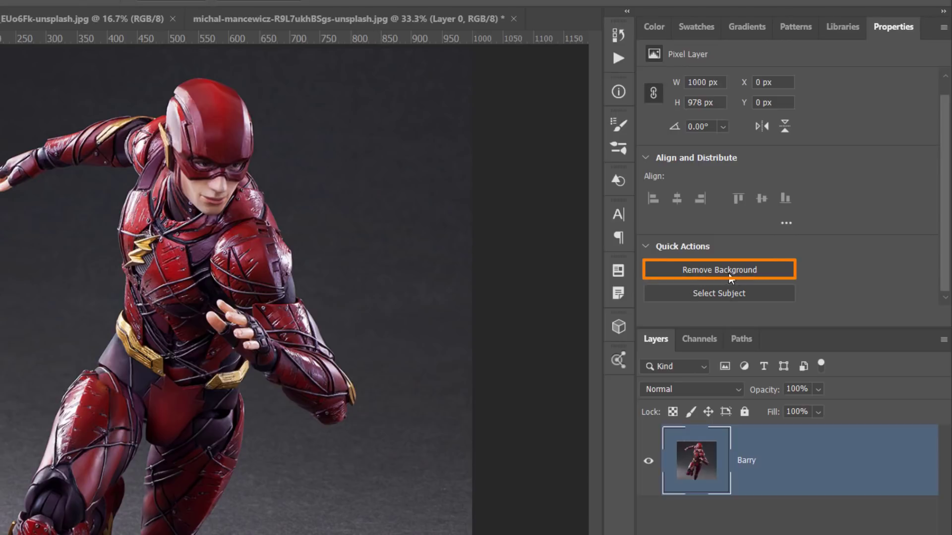
{"action": "left_click", "coordinate": [781, 267]}
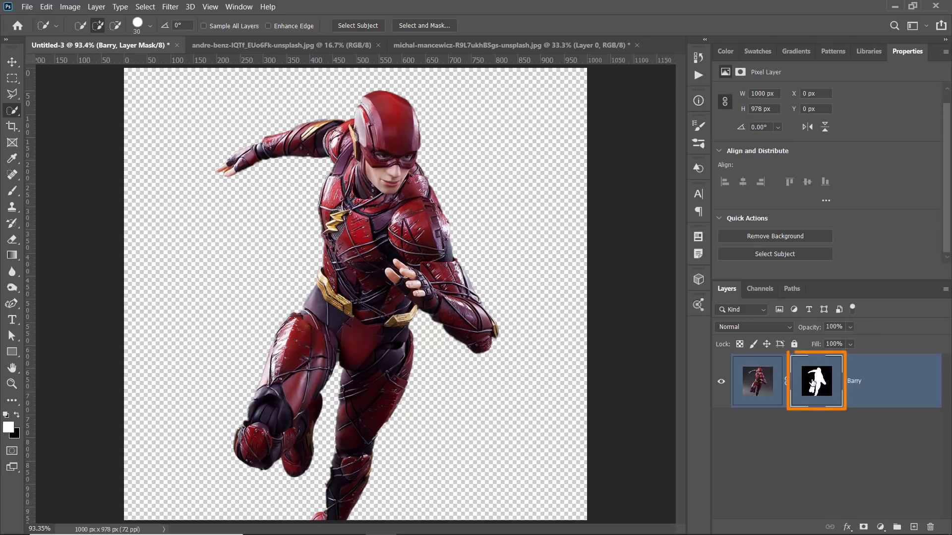
Refine the Barry layer mask in Select and Mask using the Black & White view, raising Smooth and Contrast slightly
{"action": "left_click", "coordinate": [420, 26]}
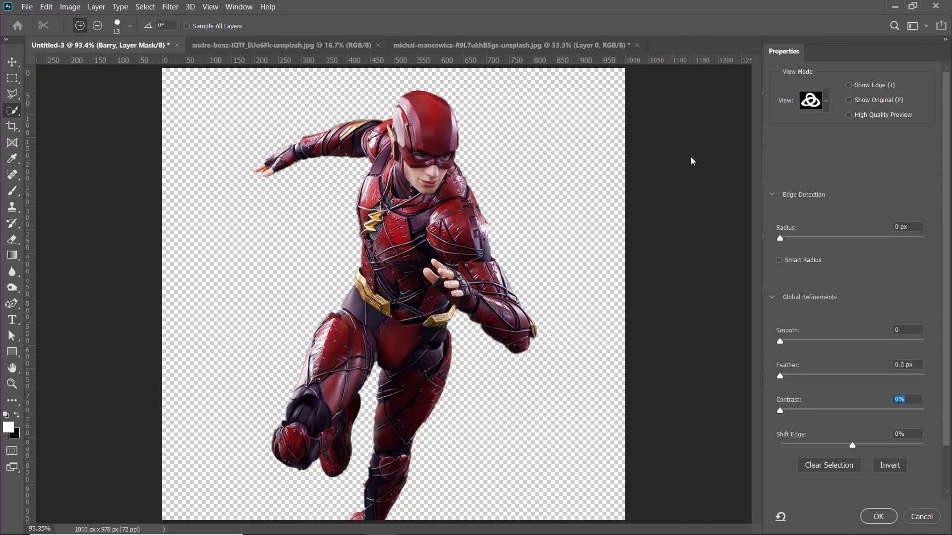
{"action": "key", "text": "k"}
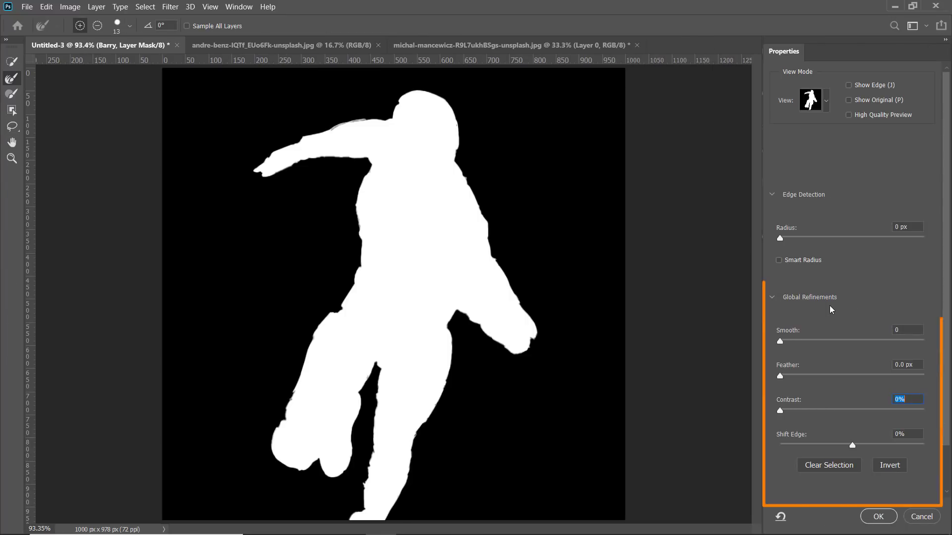
{"action": "left_click", "coordinate": [826, 101]}
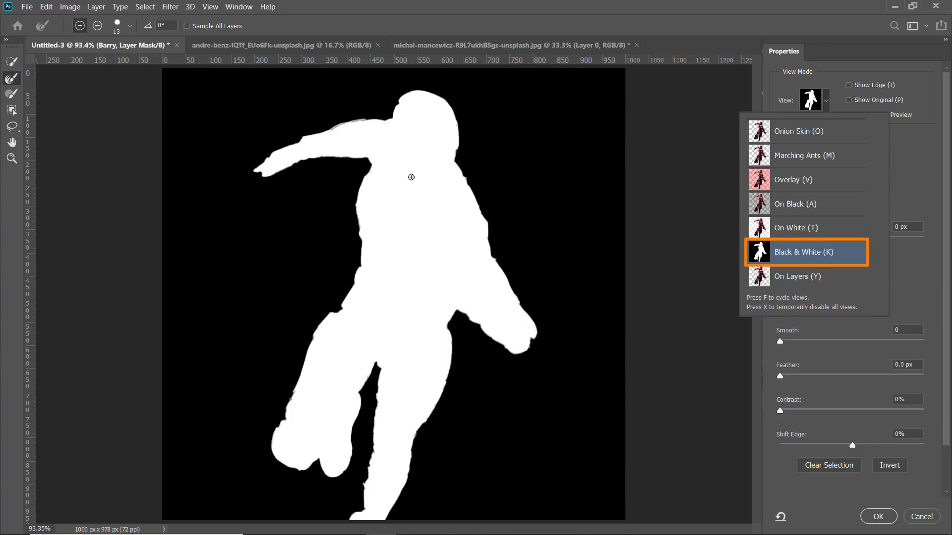
{"action": "left_click", "coordinate": [930, 286]}
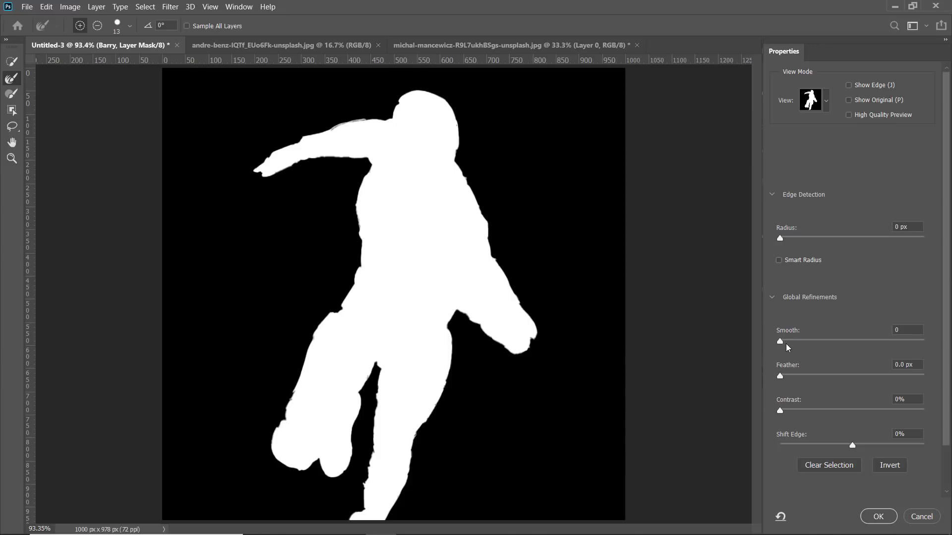
{"action": "left_click_drag", "start_coordinate": [781, 347], "coordinate": [798, 346]}
{"action": "left_click_drag", "start_coordinate": [782, 411], "coordinate": [793, 412]}
{"action": "left_click", "coordinate": [878, 517]}
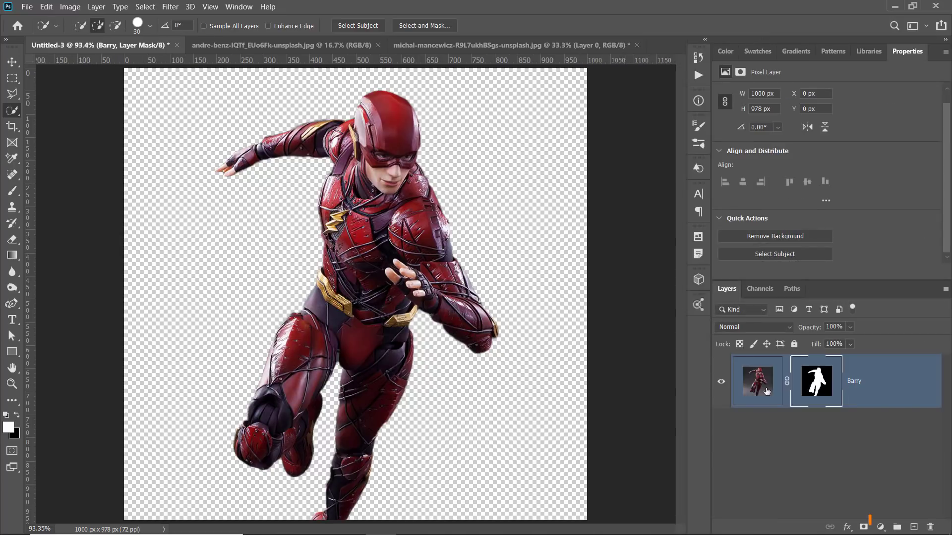
Add a Solid Color fill layer with color 2b2b2b and place it below the Barry layer
{"action": "left_click", "coordinate": [880, 527]}
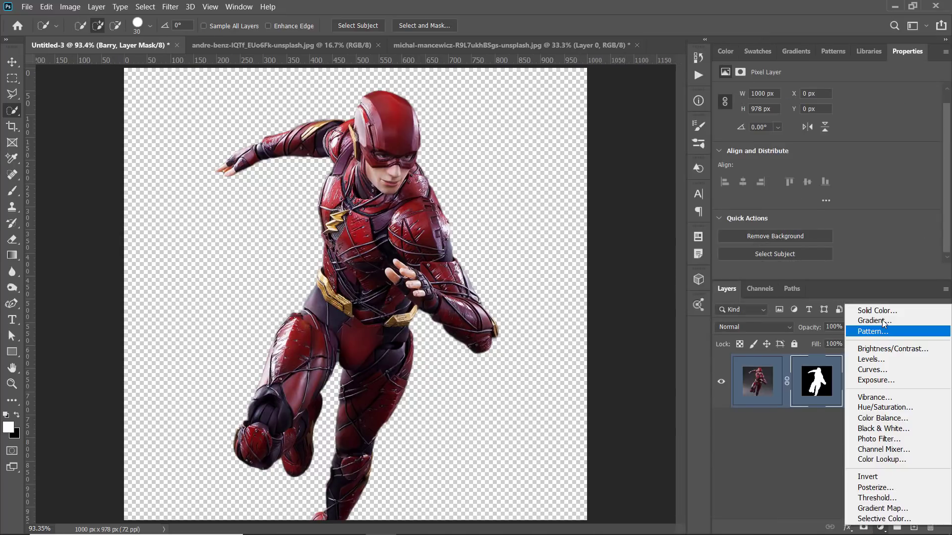
{"action": "left_click", "coordinate": [878, 310]}
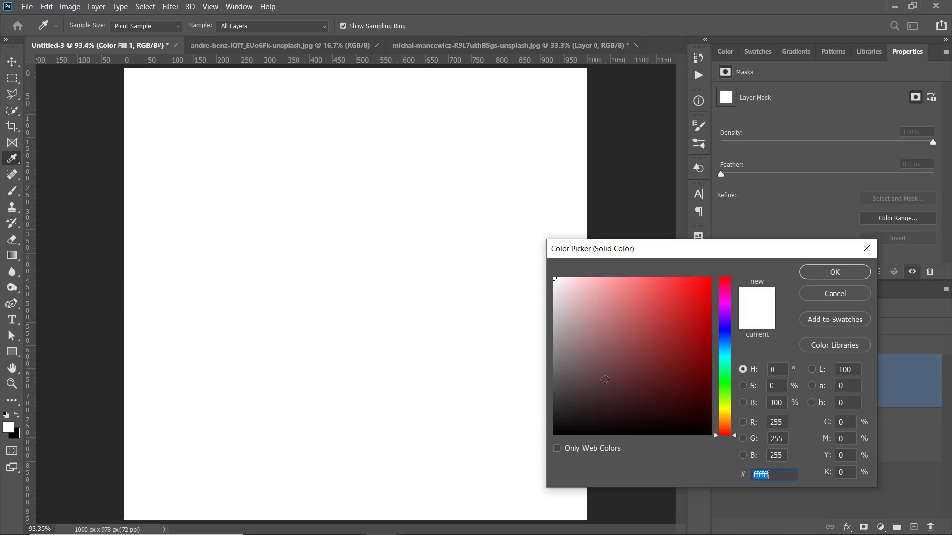
{"action": "type", "text": "2b2b2b"}
{"action": "left_click", "coordinate": [834, 272]}
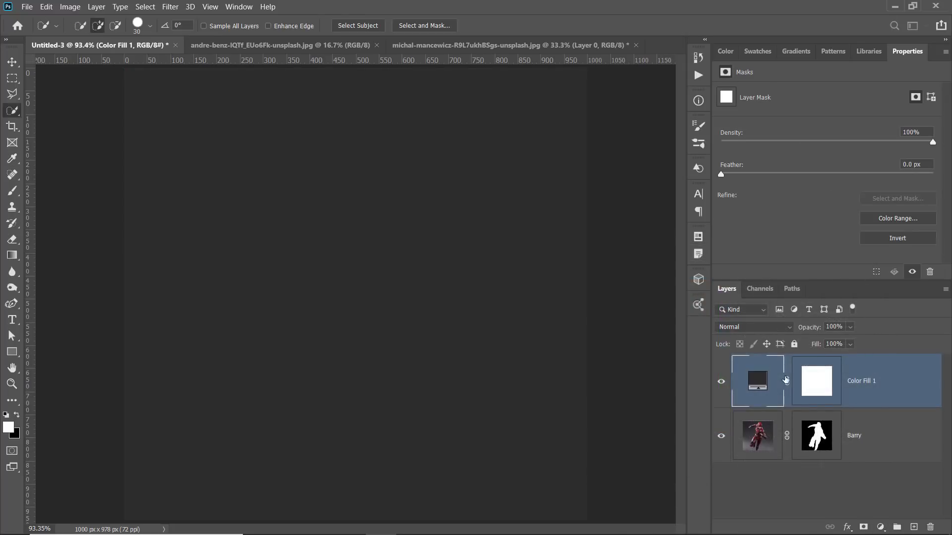
{"action": "left_click_drag", "start_coordinate": [786, 380], "coordinate": [770, 473]}
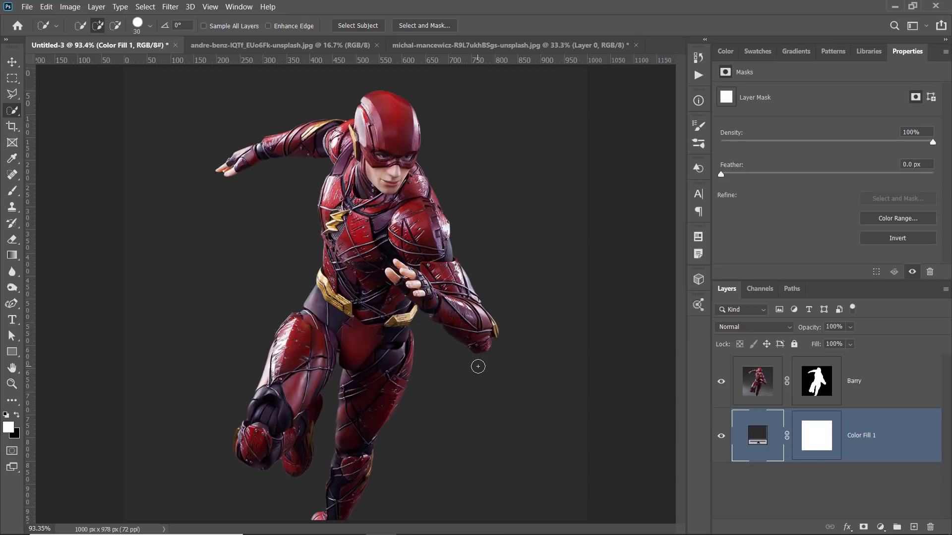
Open the Minimum filter on the Barry layer mask and set Preserve to Roundness
{"action": "key", "text": "z"}
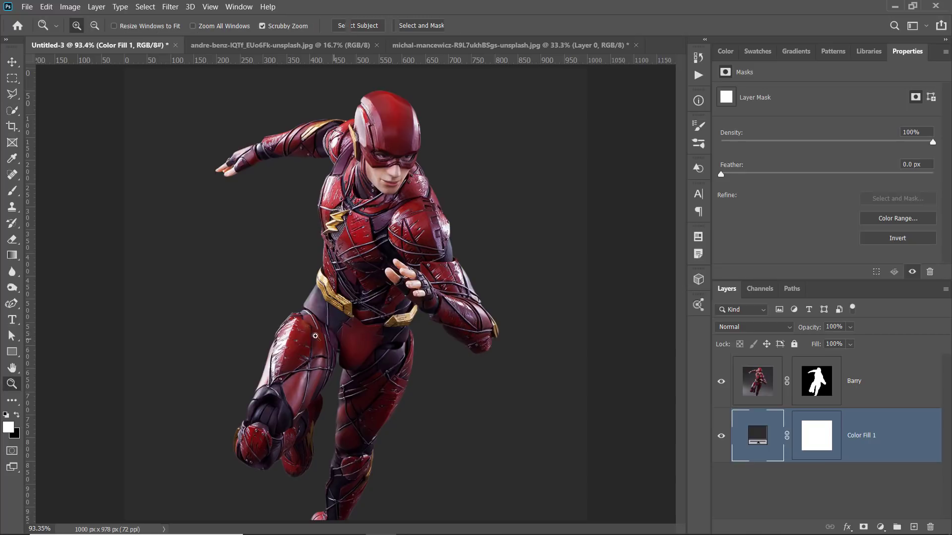
{"action": "left_click_drag", "start_coordinate": [286, 329], "coordinate": [347, 331]}
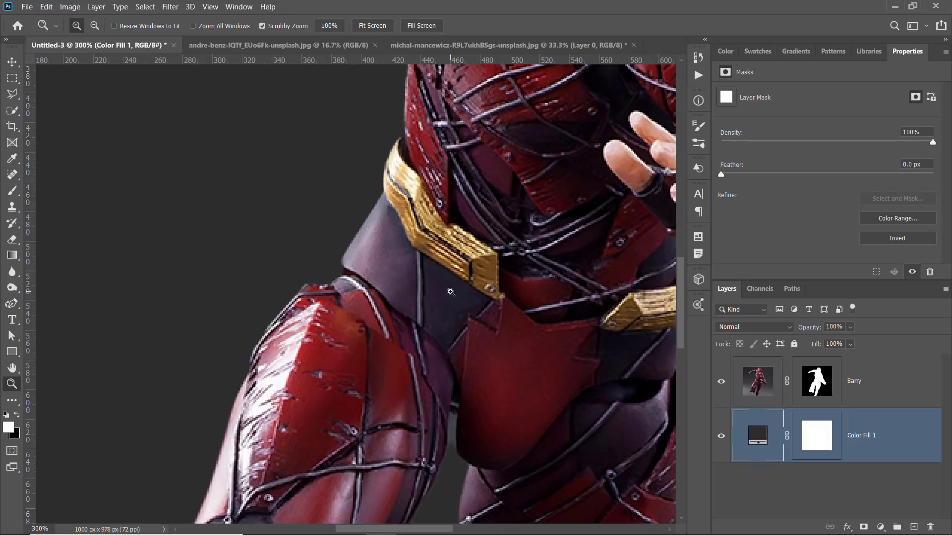
{"action": "left_click", "coordinate": [819, 382]}
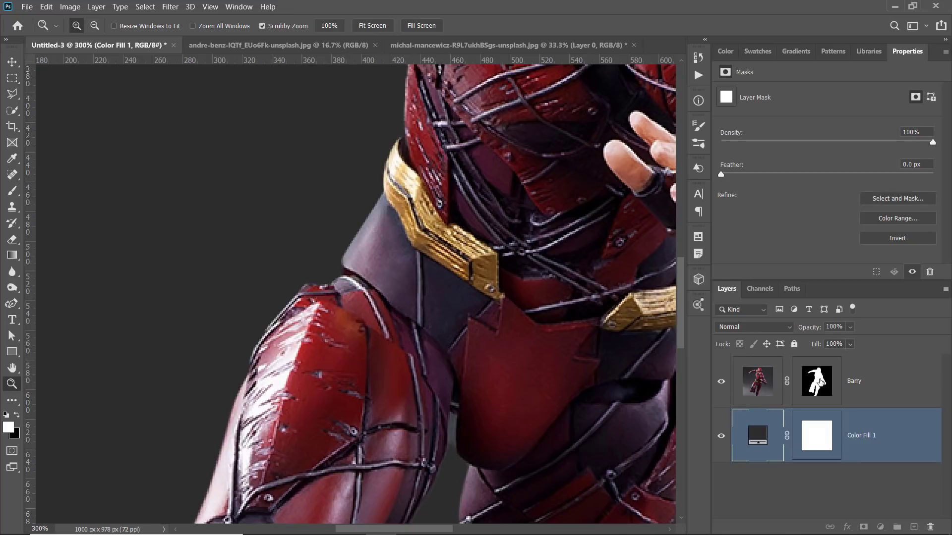
{"action": "left_click", "coordinate": [170, 7]}
{"action": "mouse_move", "coordinate": [207, 241]}
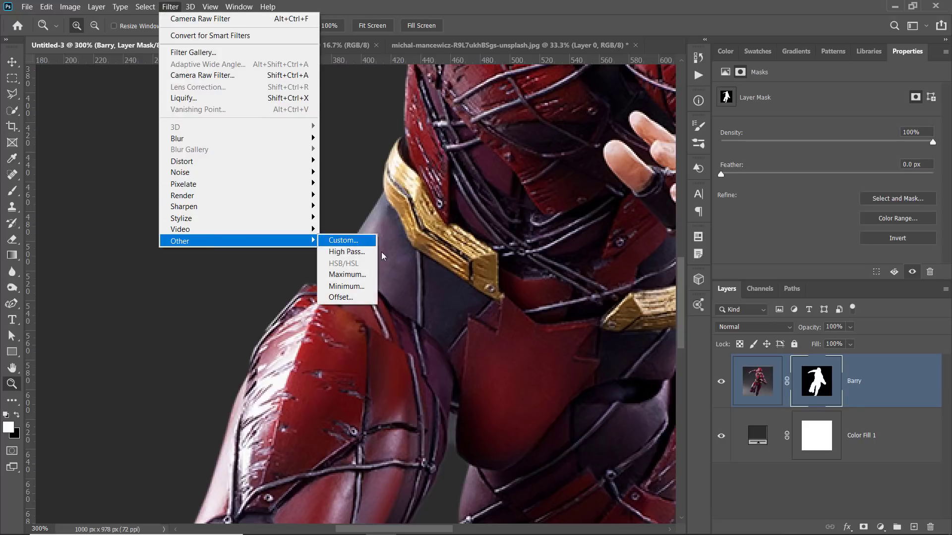
{"action": "left_click", "coordinate": [364, 283]}
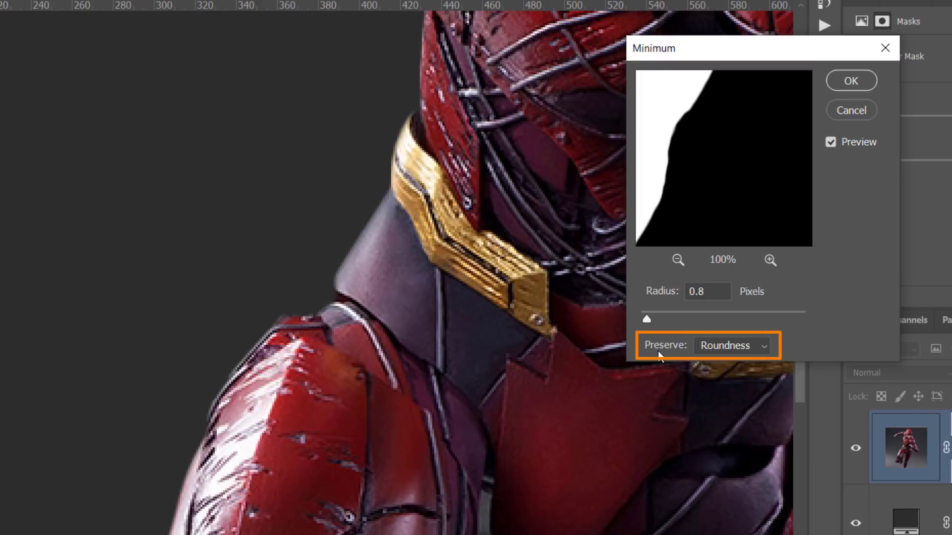
{"action": "left_click", "coordinate": [721, 341]}
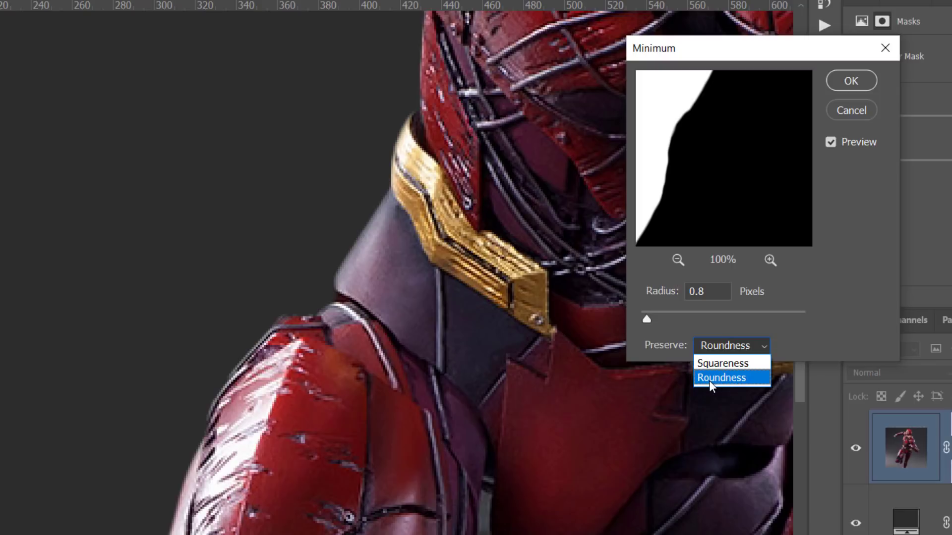
{"action": "left_click", "coordinate": [739, 377]}
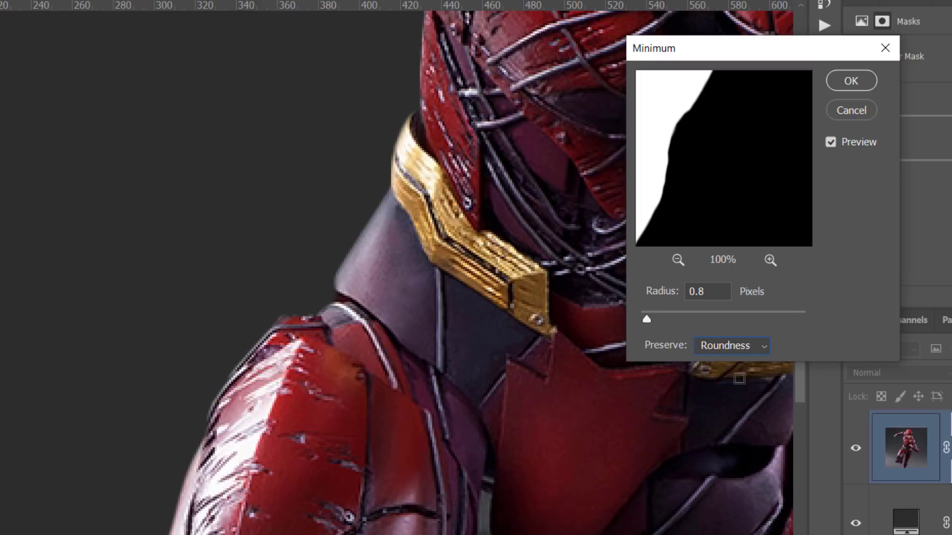
Set the Minimum filter's radius to 0.5 pixels and apply it to the mask
{"action": "left_click_drag", "start_coordinate": [643, 318], "coordinate": [679, 319]}
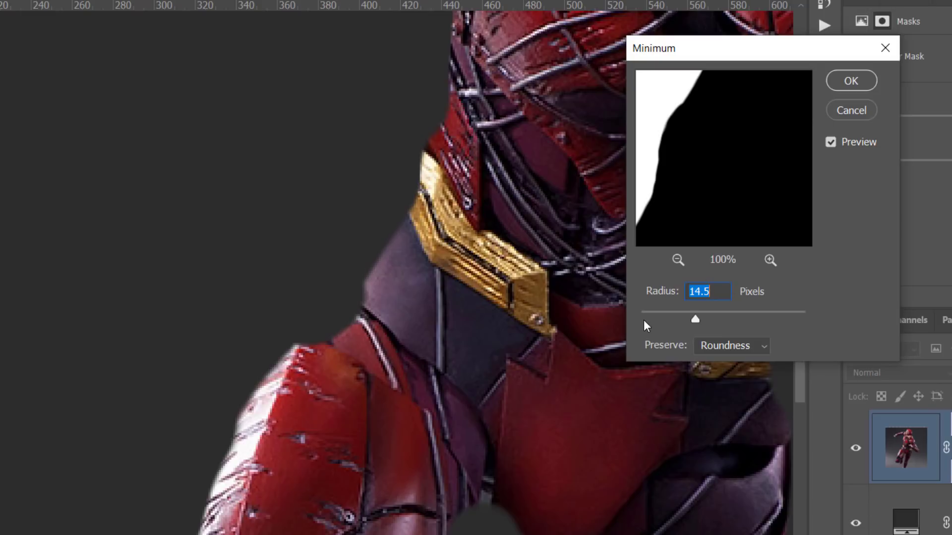
{"action": "type", "text": "1.0"}
{"action": "left_click", "coordinate": [651, 314]}
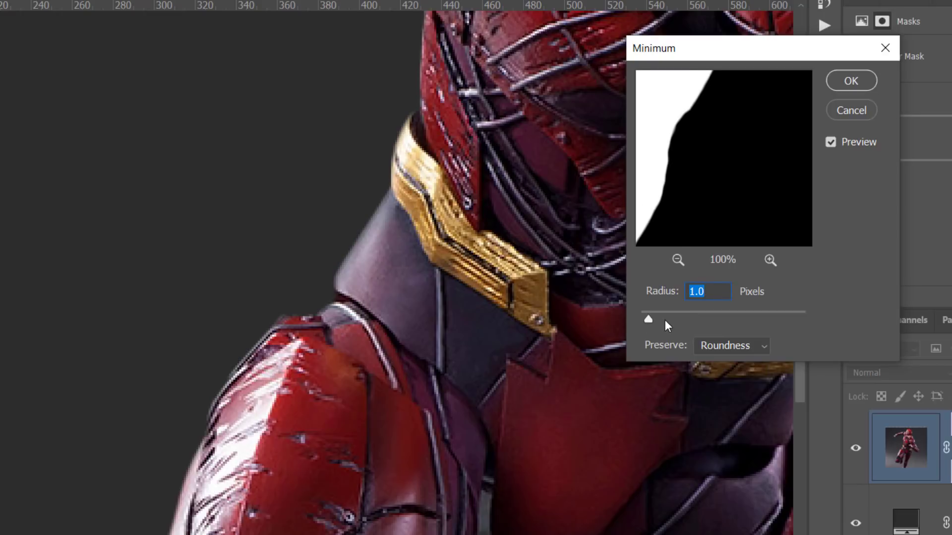
{"action": "left_click_drag", "start_coordinate": [654, 320], "coordinate": [643, 320]}
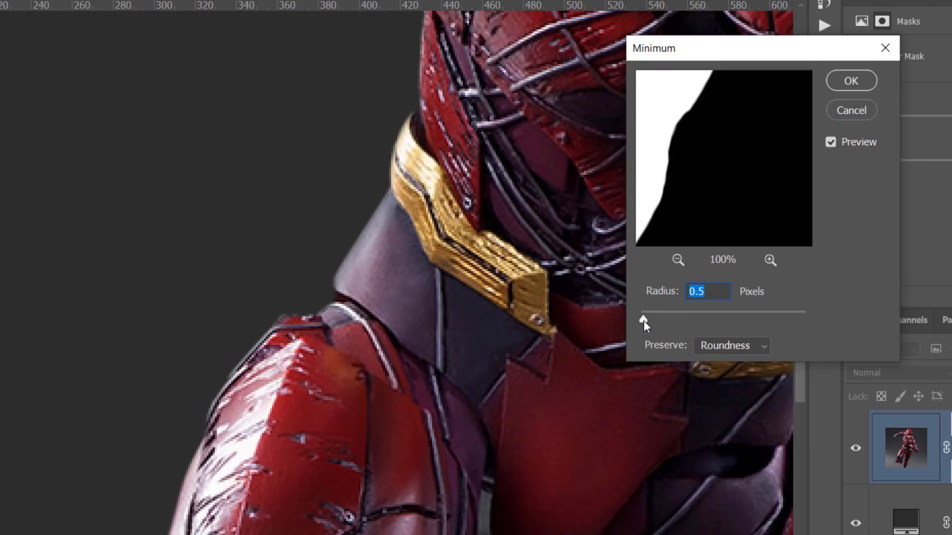
{"action": "left_click", "coordinate": [848, 82]}
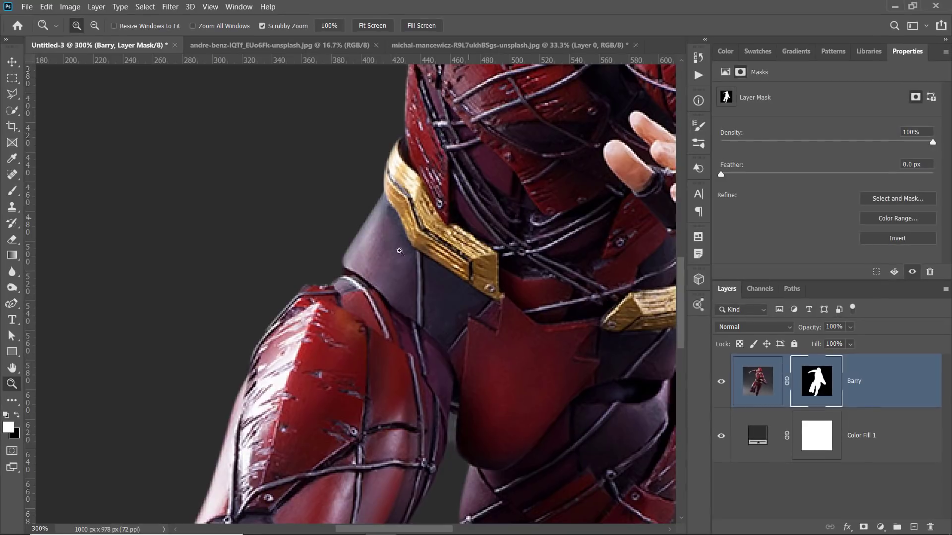
Copy the night city street photo from its open document into the Untitled-3 composite as a new layer
{"action": "left_click", "coordinate": [16, 373]}
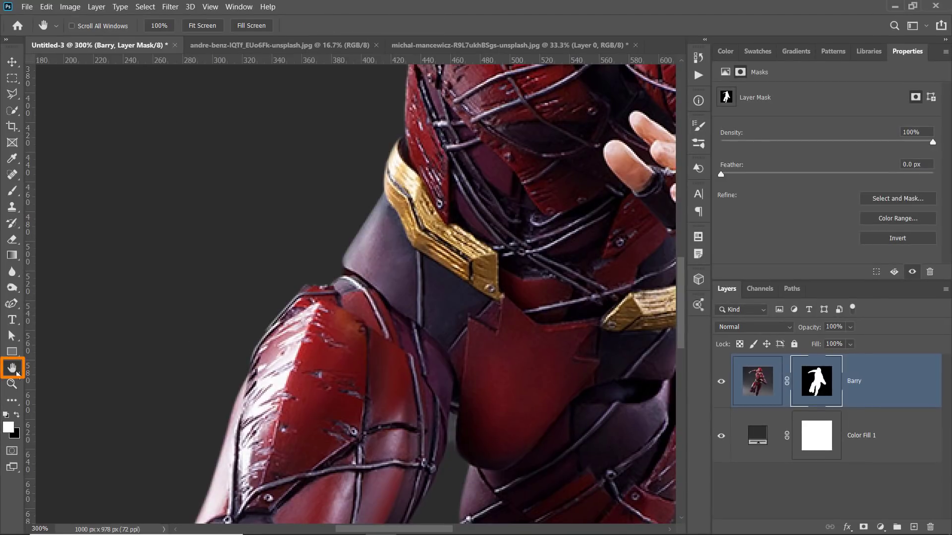
{"action": "double_click", "coordinate": [17, 372]}
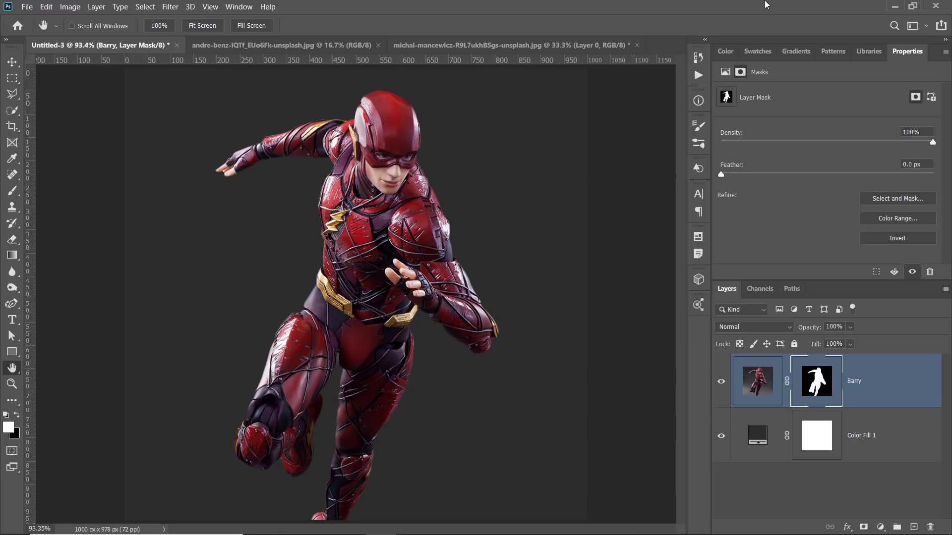
{"action": "key", "text": "ctrl+Tab"}
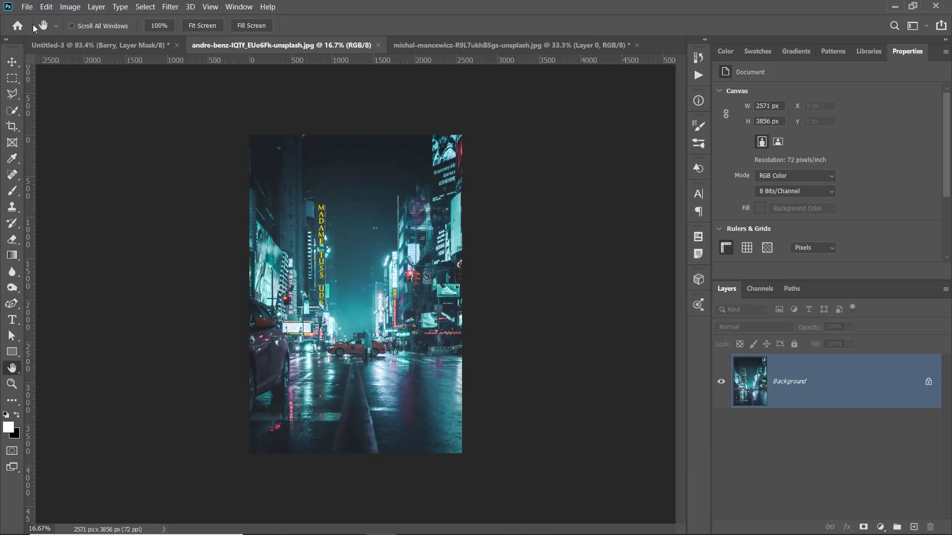
{"action": "left_click", "coordinate": [26, 7]}
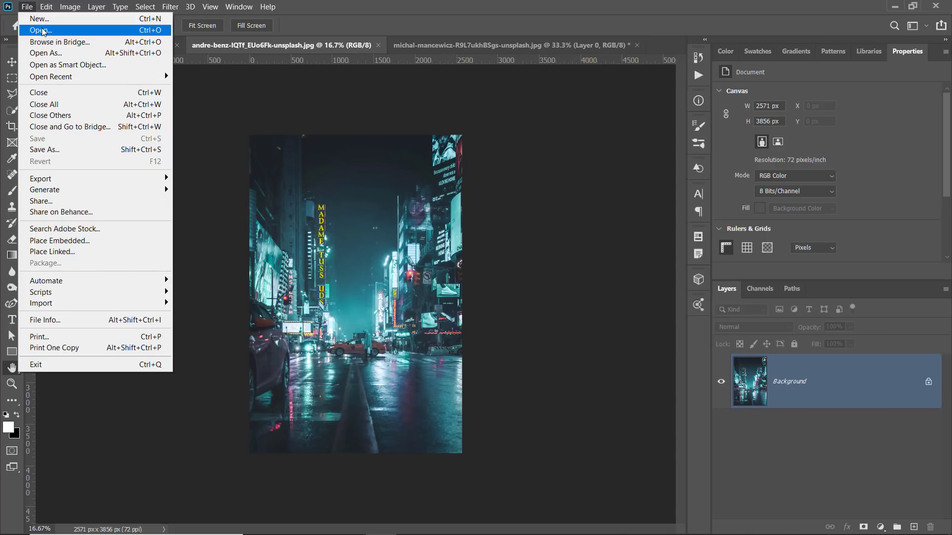
{"action": "left_click", "coordinate": [229, 53]}
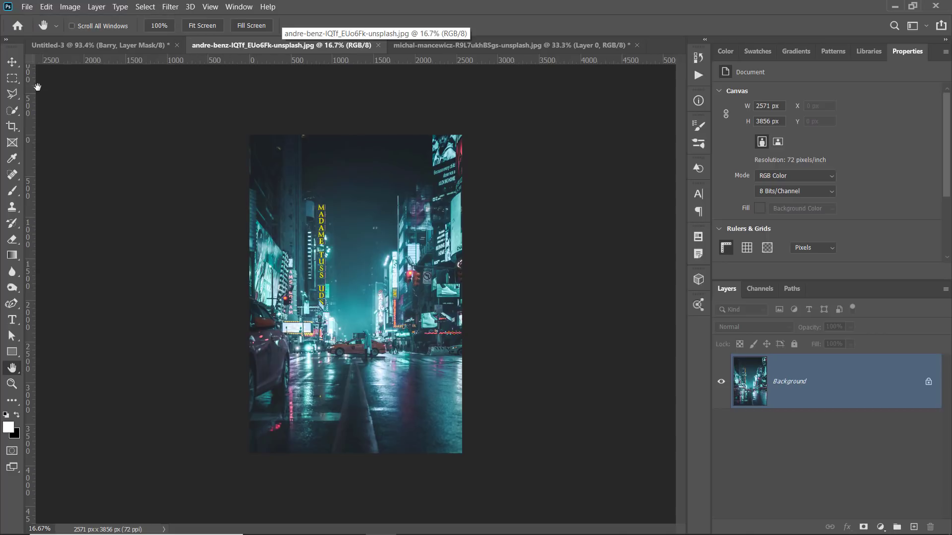
{"action": "left_click", "coordinate": [12, 62]}
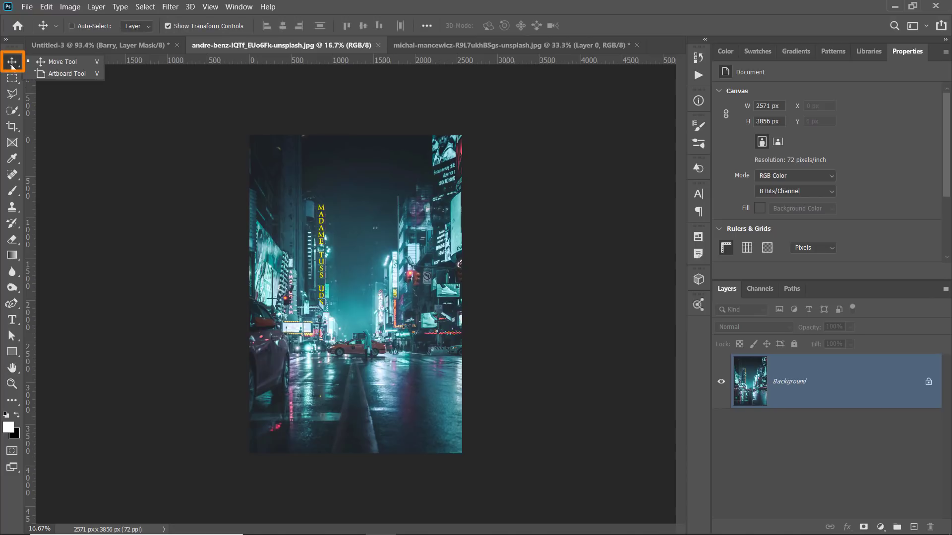
{"action": "left_click_drag", "start_coordinate": [374, 217], "coordinate": [266, 160]}
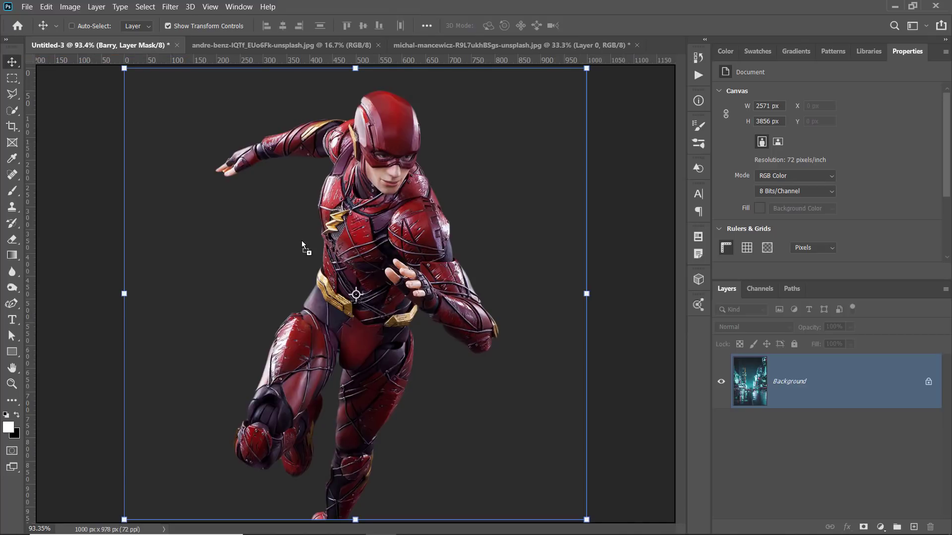
{"action": "left_click_drag", "start_coordinate": [301, 239], "coordinate": [301, 240]}
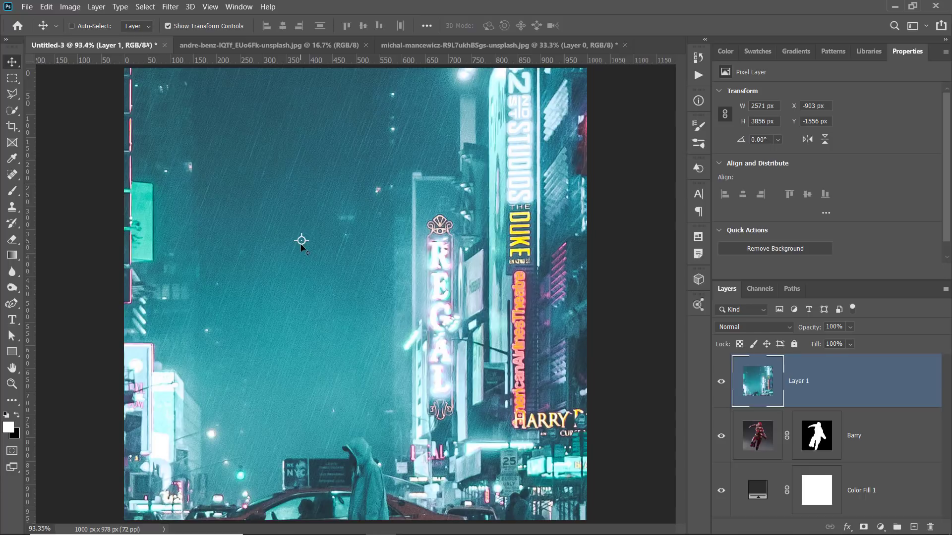
Scale the city layer down to about 44% and position it so the street fills the canvas
{"action": "key", "text": "ctrl+t"}
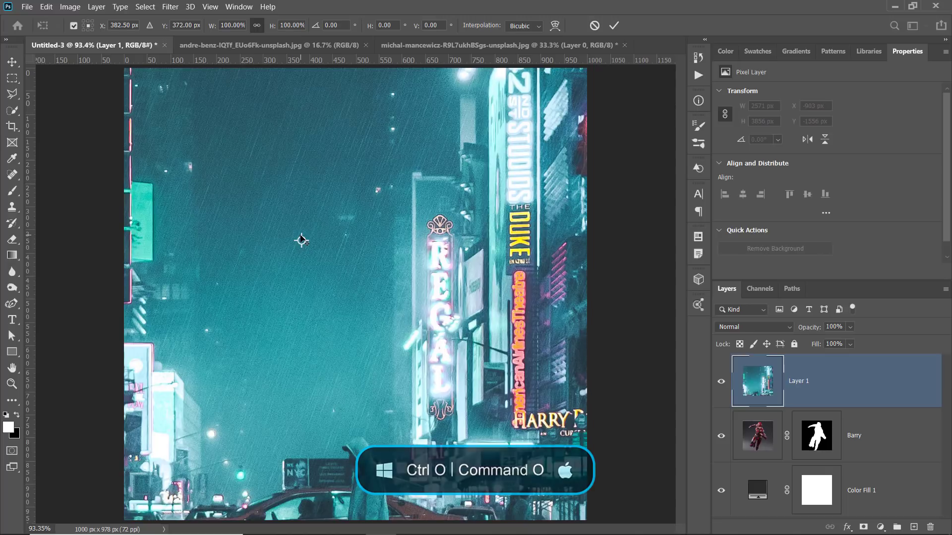
{"action": "key", "text": "ctrl+0"}
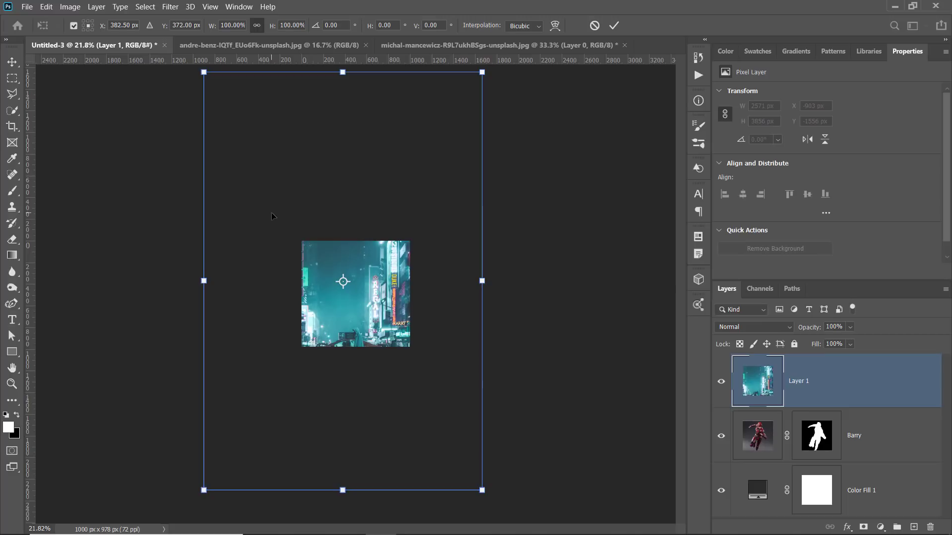
{"action": "left_click_drag", "start_coordinate": [203, 72], "coordinate": [360, 307]}
{"action": "left_click_drag", "start_coordinate": [393, 365], "coordinate": [326, 253]}
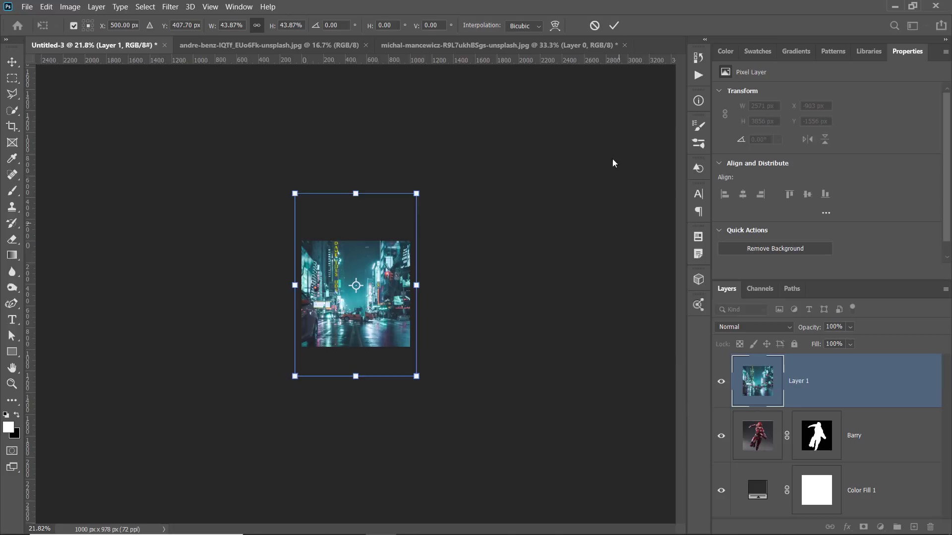
{"action": "left_click", "coordinate": [613, 25]}
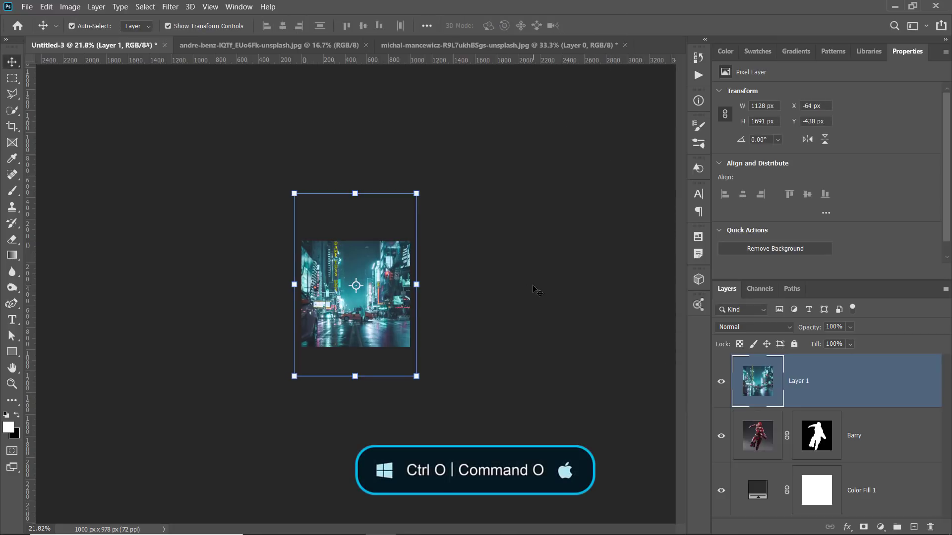
{"action": "key", "text": "ctrl+0"}
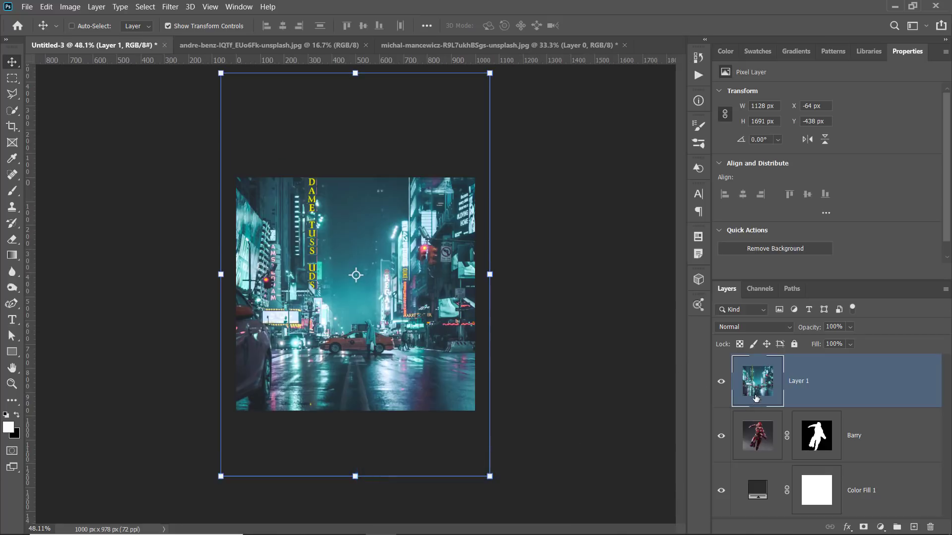
Place the city layer directly below the Barry layer and rename it Background
{"action": "left_click_drag", "start_coordinate": [756, 390], "coordinate": [757, 458]}
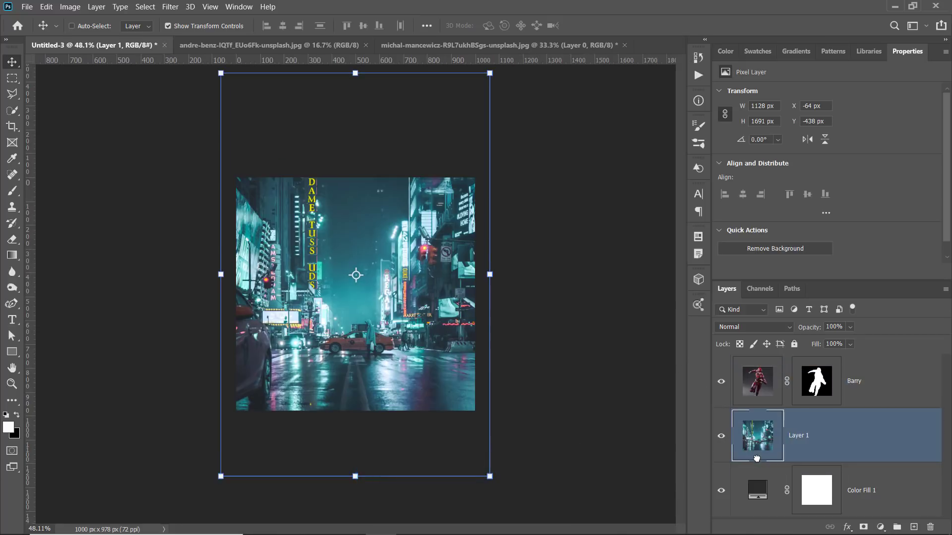
{"action": "double_click", "coordinate": [798, 436]}
{"action": "type", "text": "Back"}
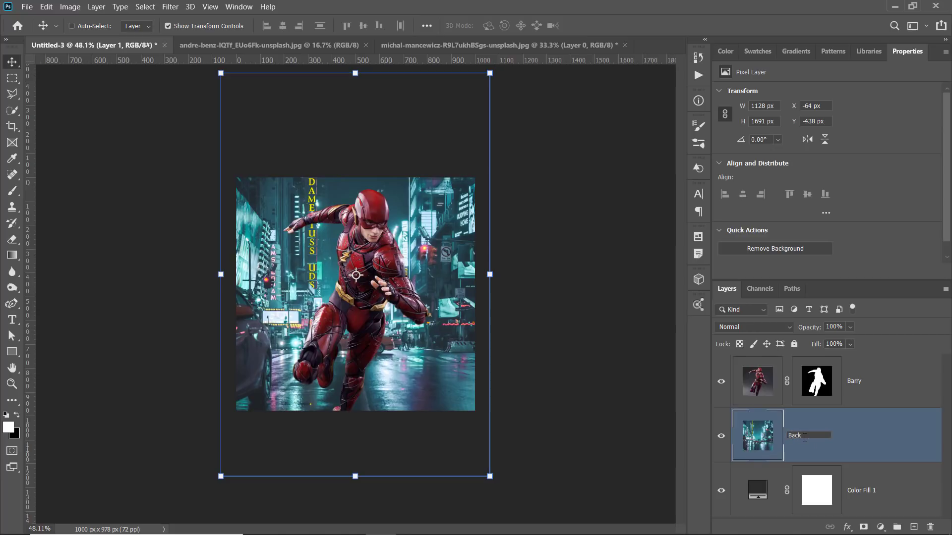
{"action": "type", "text": "ground"}
{"action": "key", "text": "Return"}
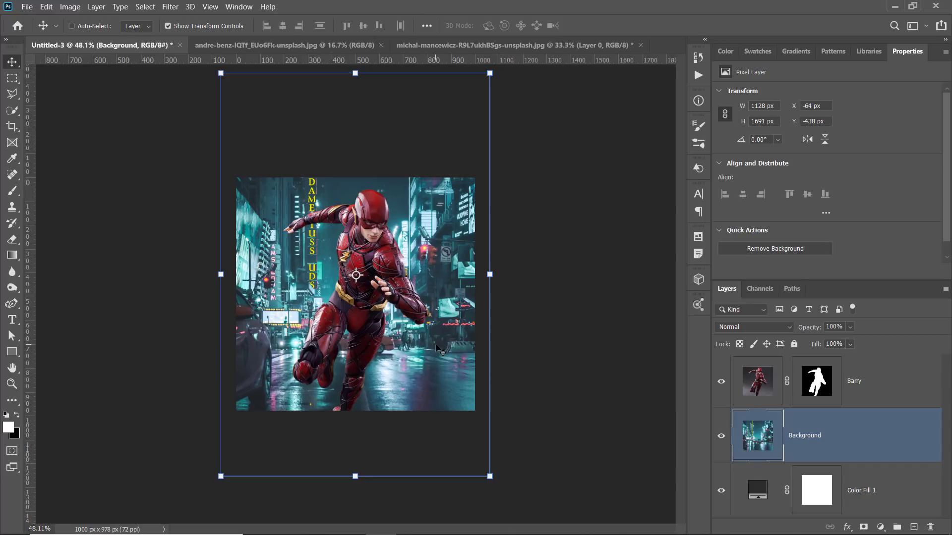
Shift the Background layer to X -93 px, Y -409 px and move the Barry layer right to X 149 px
{"action": "left_click_drag", "start_coordinate": [440, 350], "coordinate": [433, 352]}
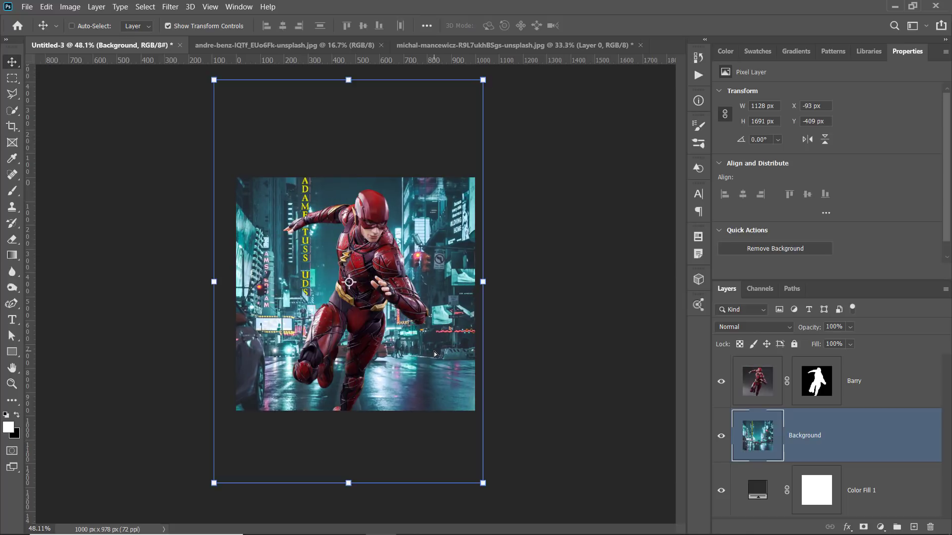
{"action": "left_click", "coordinate": [876, 399]}
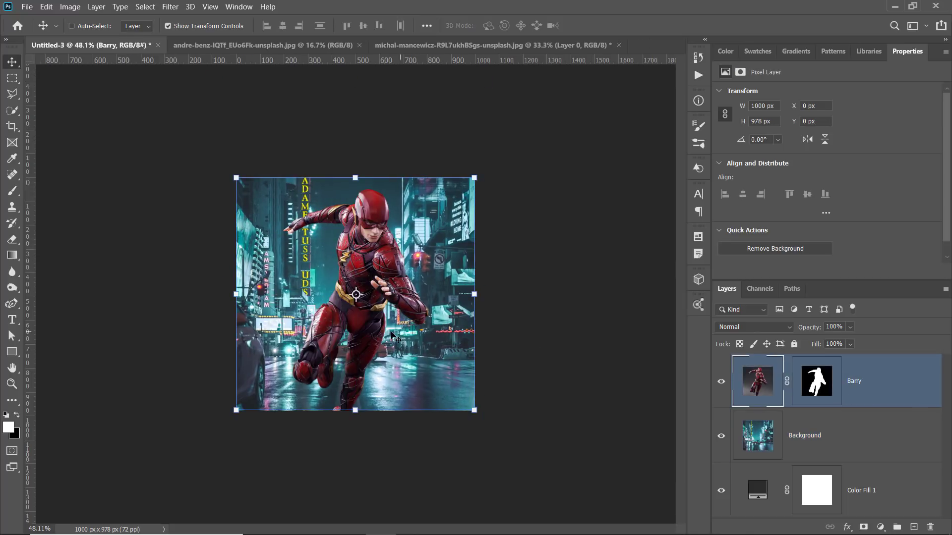
{"action": "left_click_drag", "start_coordinate": [368, 346], "coordinate": [403, 346]}
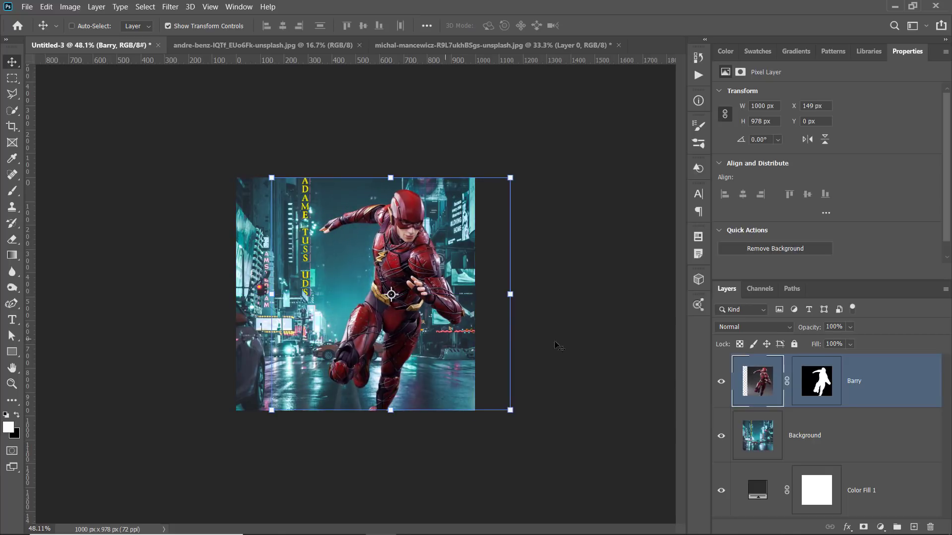
Convert the Background layer to a Smart Object and name it Background again
{"action": "left_click", "coordinate": [814, 436]}
{"action": "right_click", "coordinate": [858, 437]}
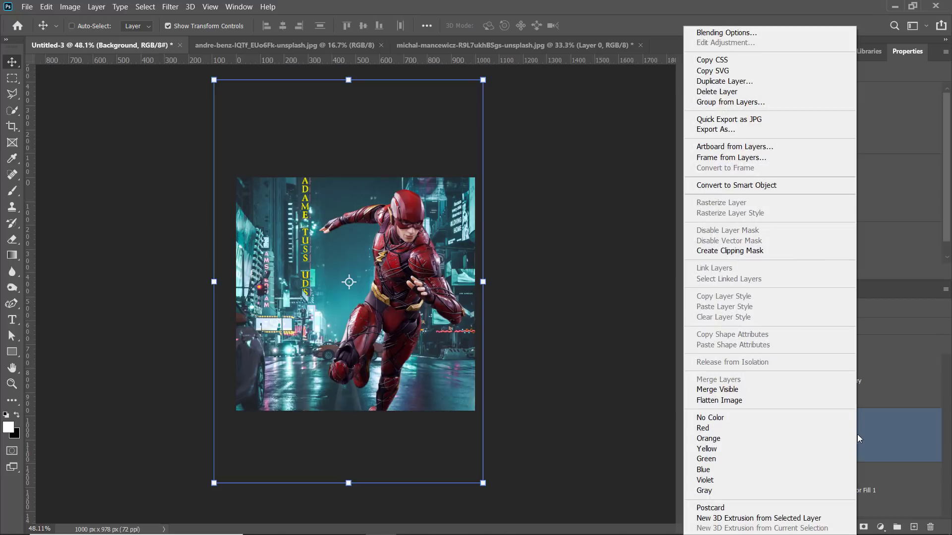
{"action": "left_click", "coordinate": [789, 185]}
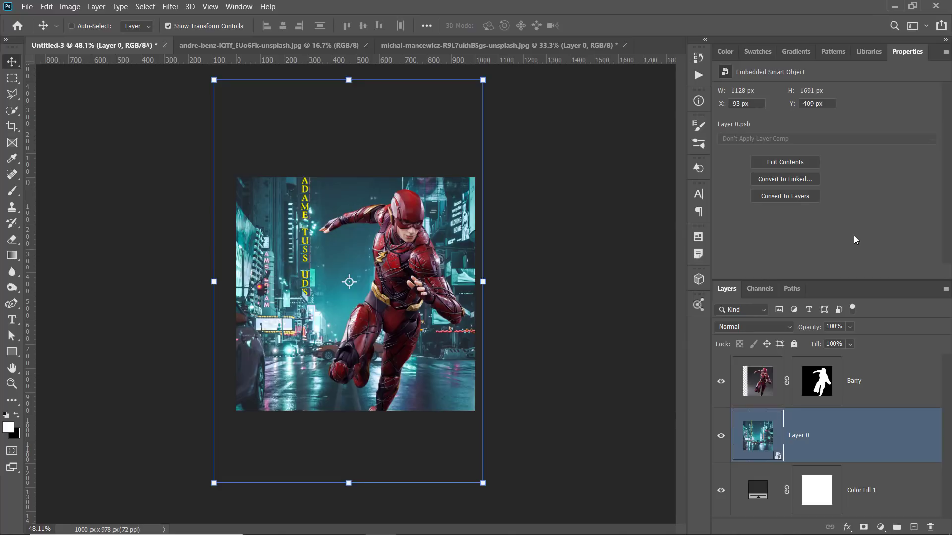
{"action": "double_click", "coordinate": [803, 436]}
{"action": "type", "text": "Background"}
{"action": "key", "text": "Return"}
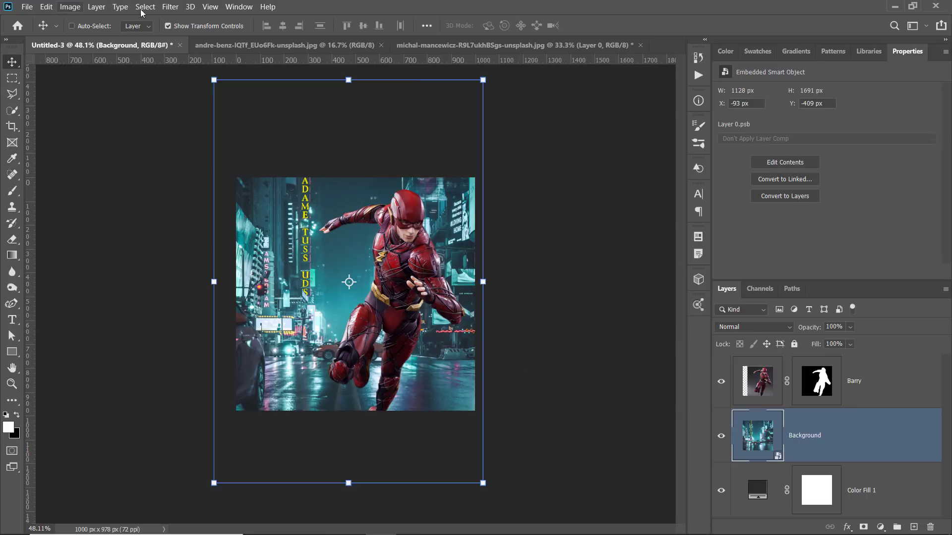
Apply a Radial Blur to Background with amount 53, Zoom method and Best quality, placing the blur centre below and slightly left of the middle
{"action": "left_click", "coordinate": [169, 7]}
{"action": "mouse_move", "coordinate": [200, 139]}
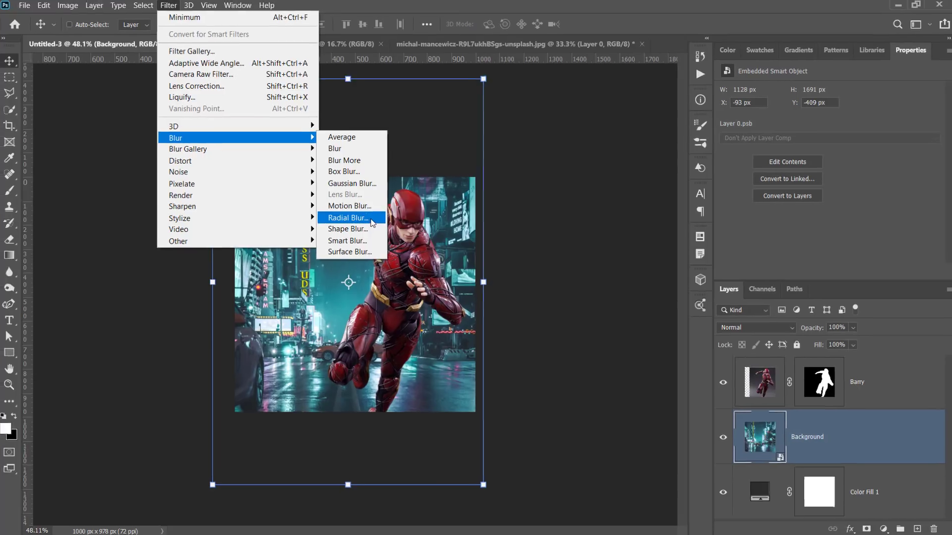
{"action": "left_click", "coordinate": [348, 218]}
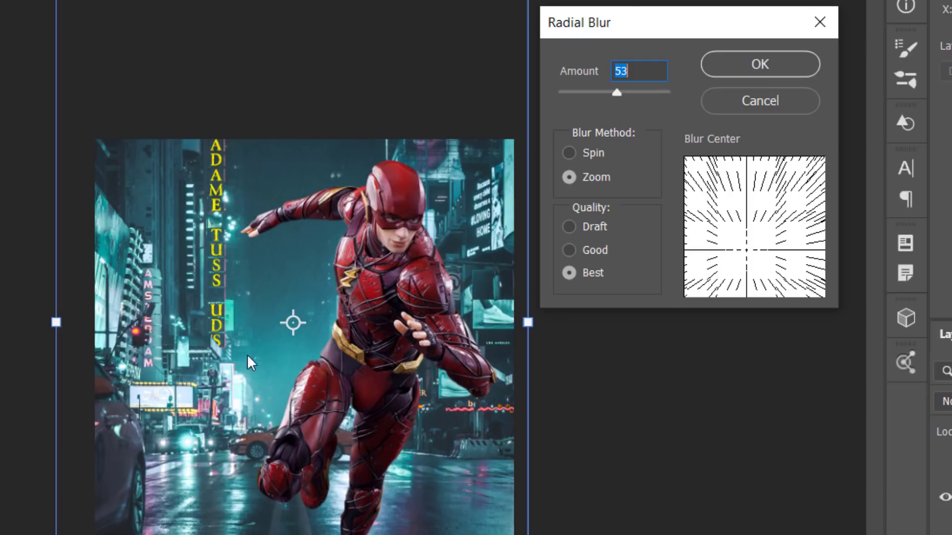
{"action": "mouse_move", "coordinate": [749, 241]}
{"action": "left_mouse_down"}
{"action": "mouse_move", "coordinate": [760, 201]}
{"action": "mouse_move", "coordinate": [733, 215]}
{"action": "mouse_move", "coordinate": [776, 220]}
{"action": "mouse_move", "coordinate": [764, 250]}
{"action": "mouse_move", "coordinate": [747, 248]}
{"action": "mouse_move", "coordinate": [749, 236]}
{"action": "left_mouse_up"}
{"action": "left_click_drag", "start_coordinate": [743, 228], "coordinate": [747, 229]}
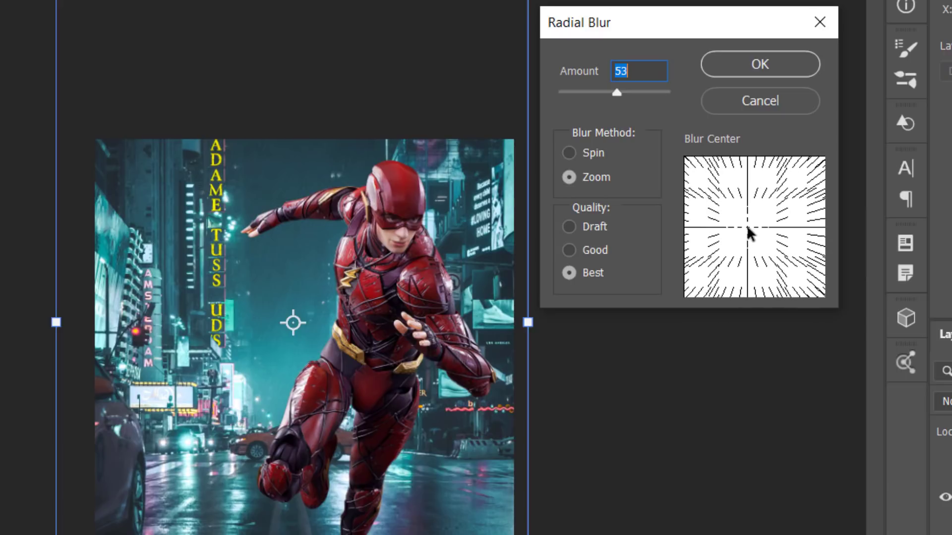
{"action": "left_click", "coordinate": [738, 69]}
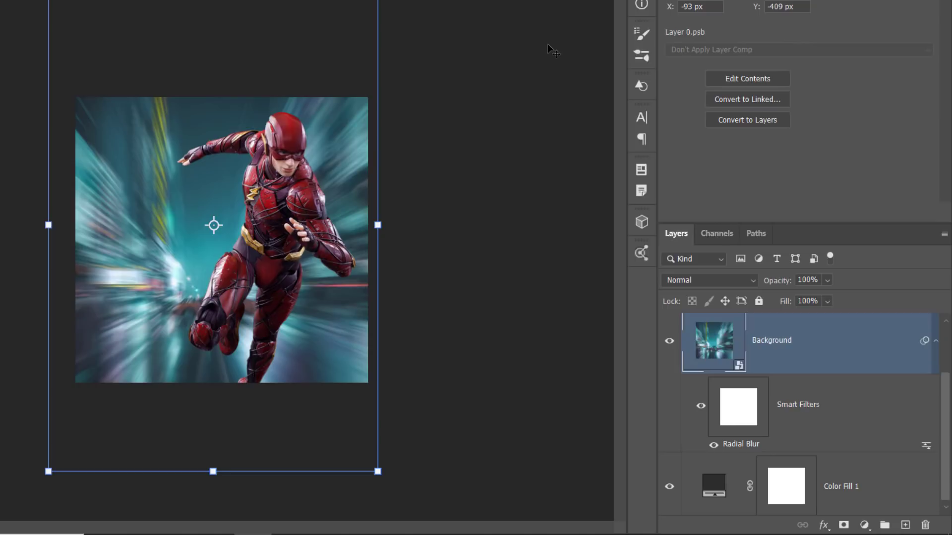
{"action": "double_click", "coordinate": [742, 445]}
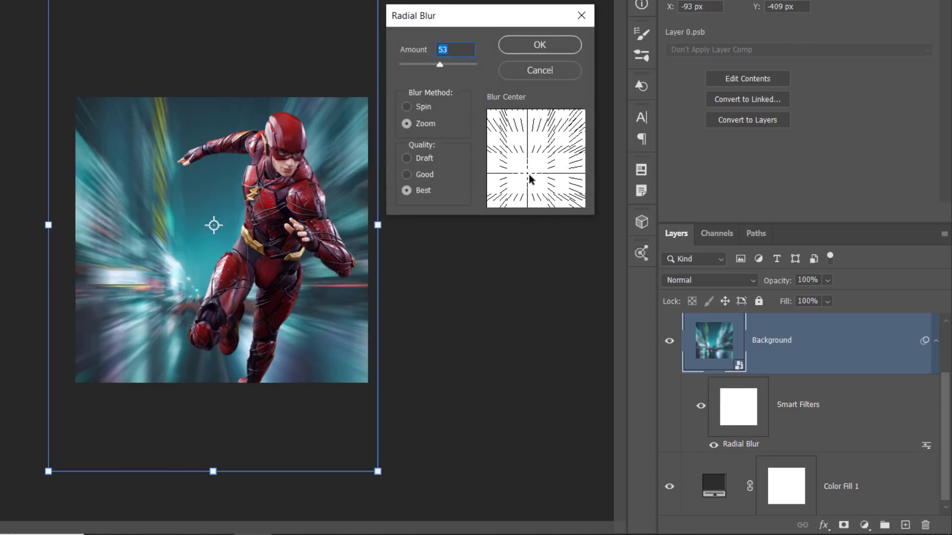
{"action": "left_click", "coordinate": [540, 44]}
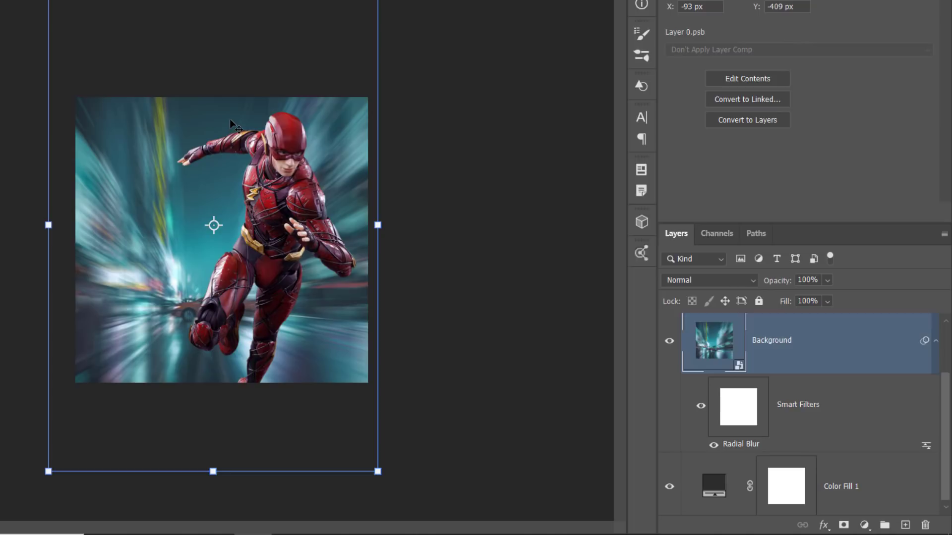
Try a stronger Radial Blur on the Background layer with the amount set to 88
{"action": "double_click", "coordinate": [740, 444]}
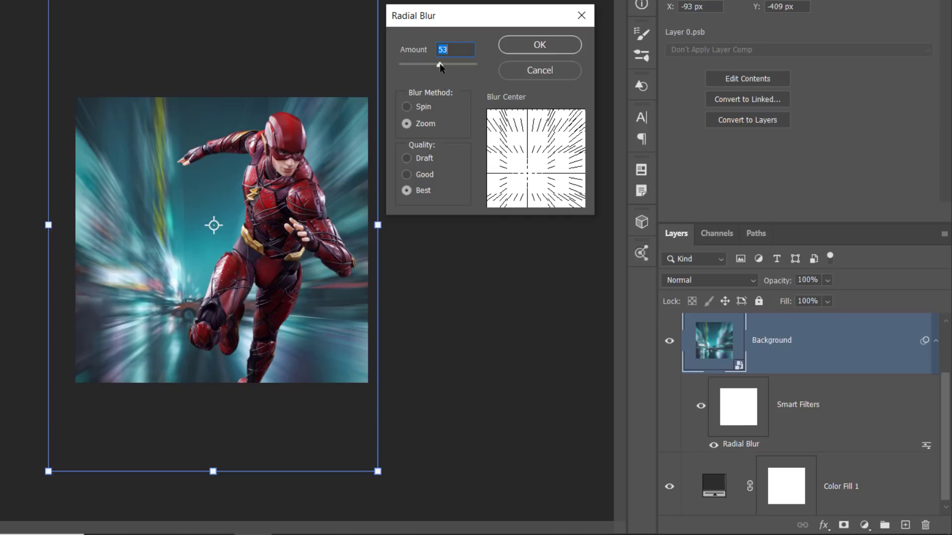
{"action": "left_click_drag", "start_coordinate": [439, 68], "coordinate": [469, 68]}
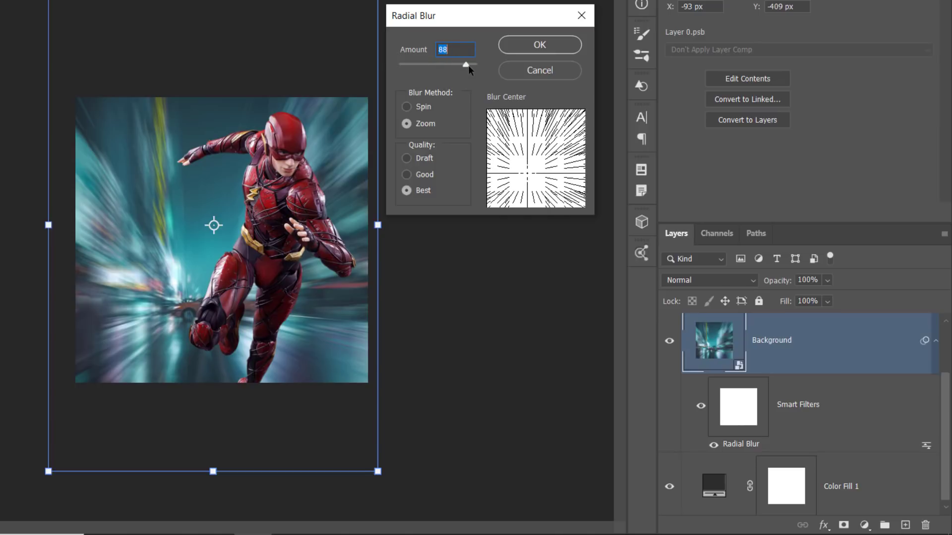
{"action": "left_click", "coordinate": [536, 44]}
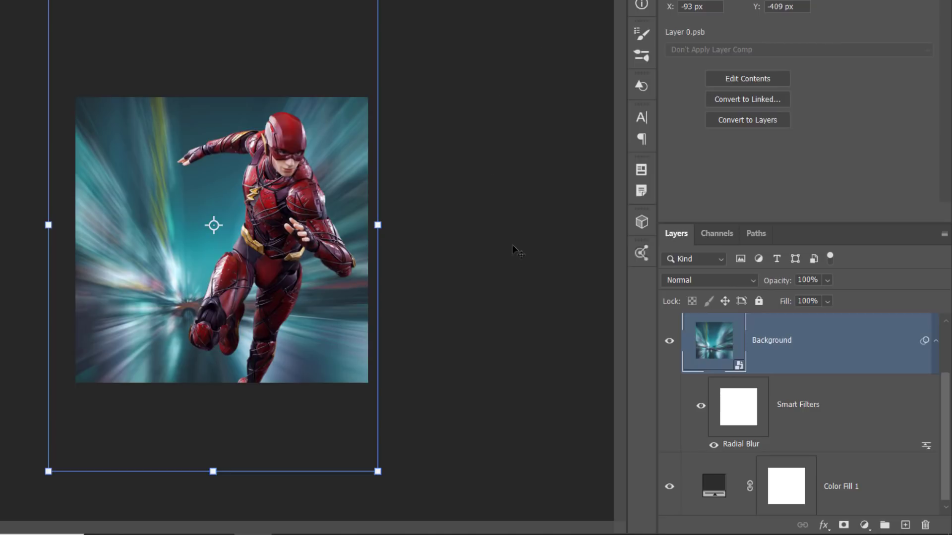
Set the Background layer's Radial Blur amount to 58 and collapse its Smart Filters list
{"action": "double_click", "coordinate": [733, 443]}
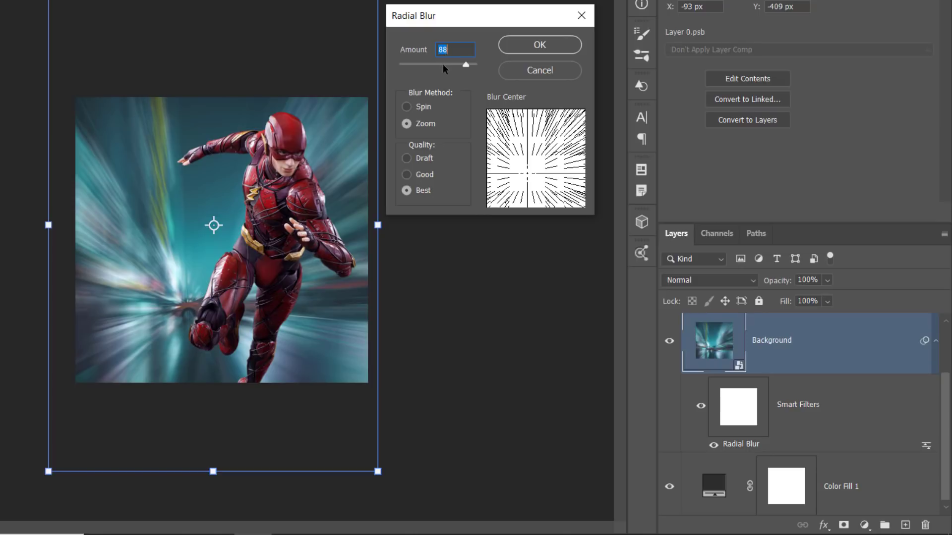
{"action": "left_click", "coordinate": [443, 64]}
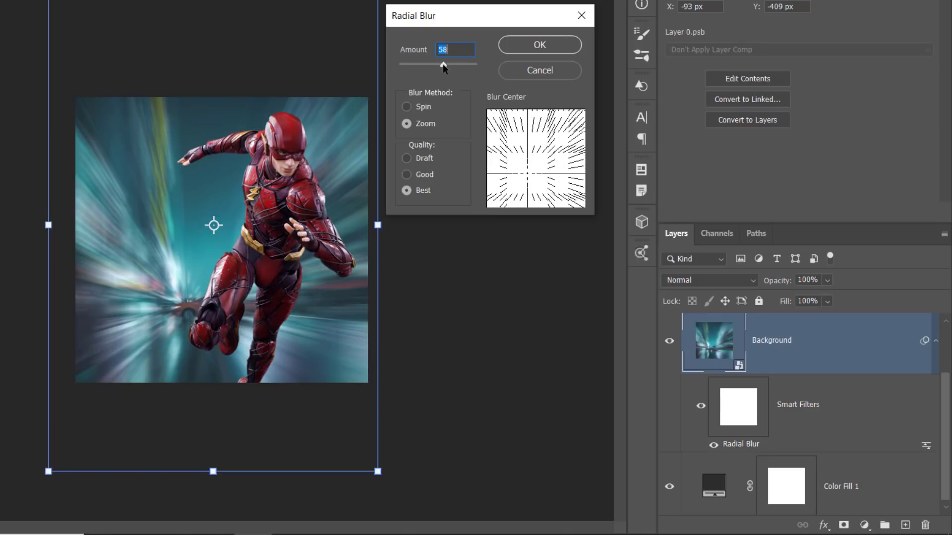
{"action": "left_click", "coordinate": [553, 42]}
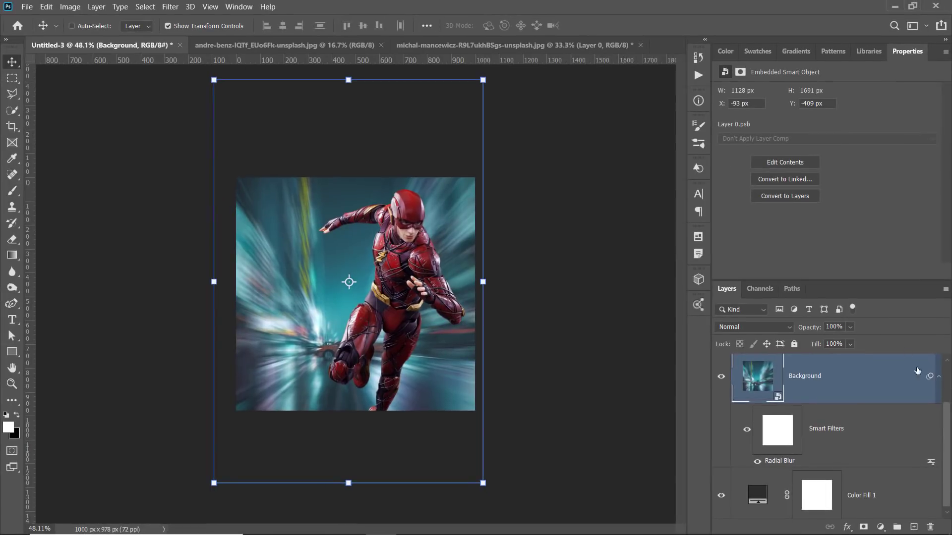
{"action": "left_click", "coordinate": [937, 377]}
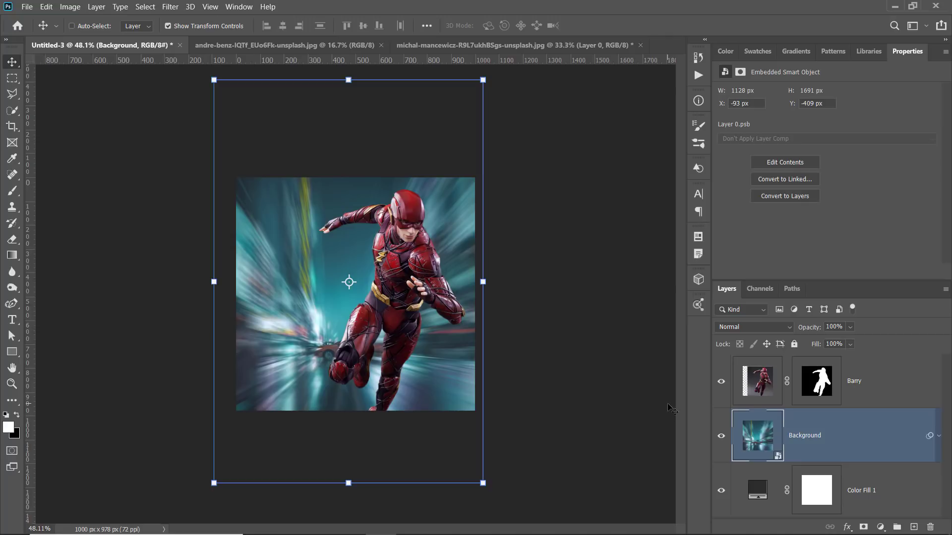
Apply a Levels adjustment to the Background layer with input levels of 39, 1.02 and 228
{"action": "left_click", "coordinate": [70, 6]}
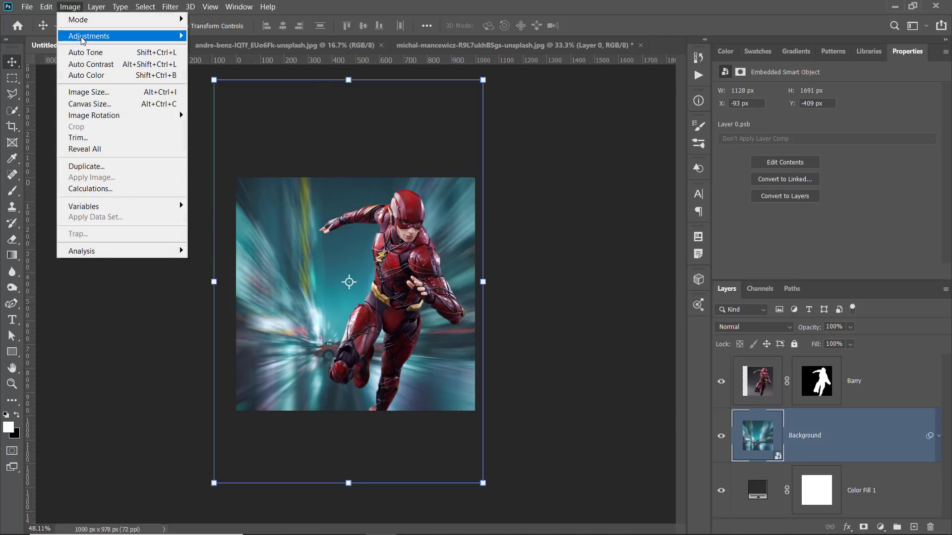
{"action": "mouse_move", "coordinate": [128, 38]}
{"action": "left_click", "coordinate": [211, 47]}
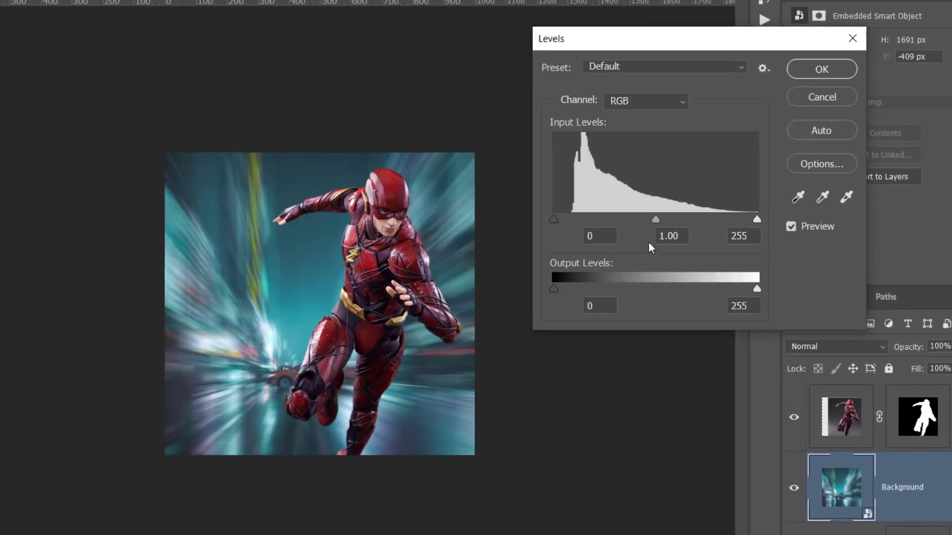
{"action": "left_click", "coordinate": [560, 217]}
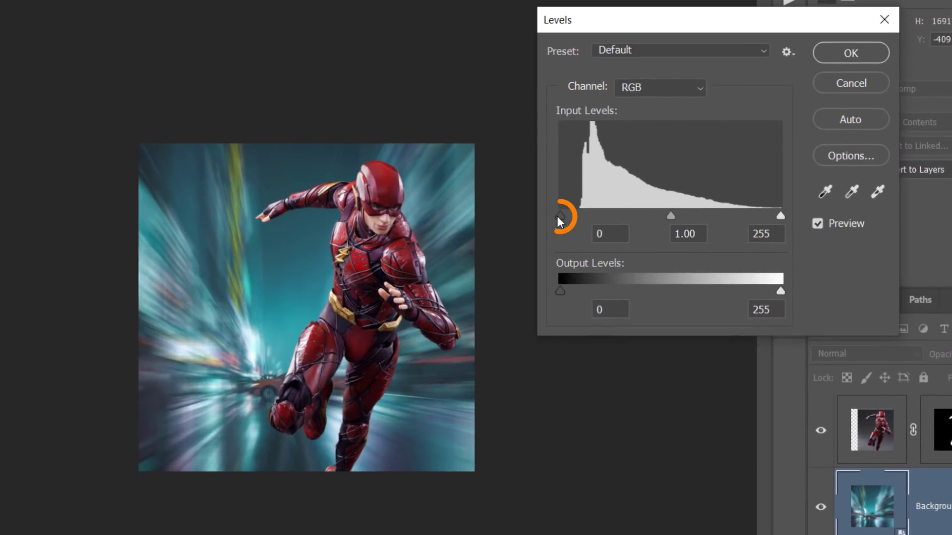
{"action": "left_click_drag", "start_coordinate": [560, 218], "coordinate": [595, 215]}
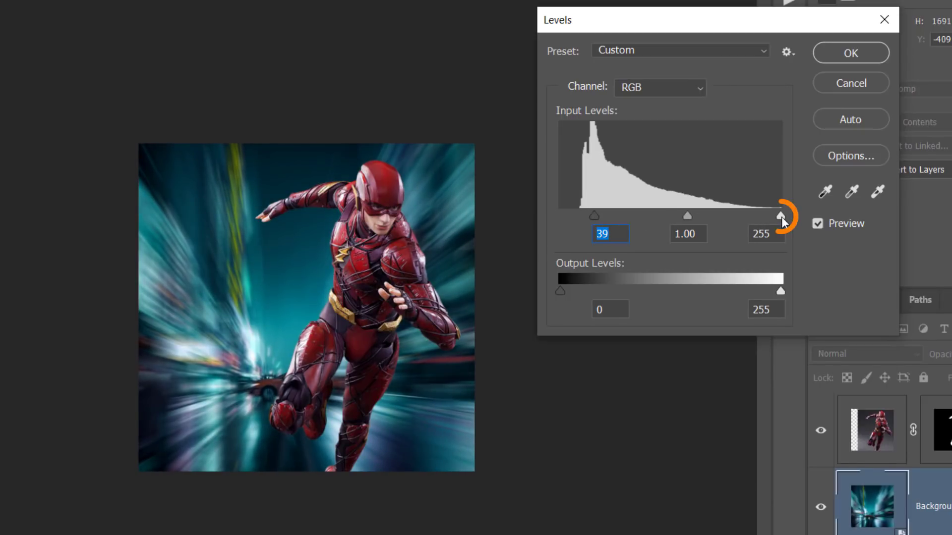
{"action": "left_click_drag", "start_coordinate": [781, 216], "coordinate": [757, 216]}
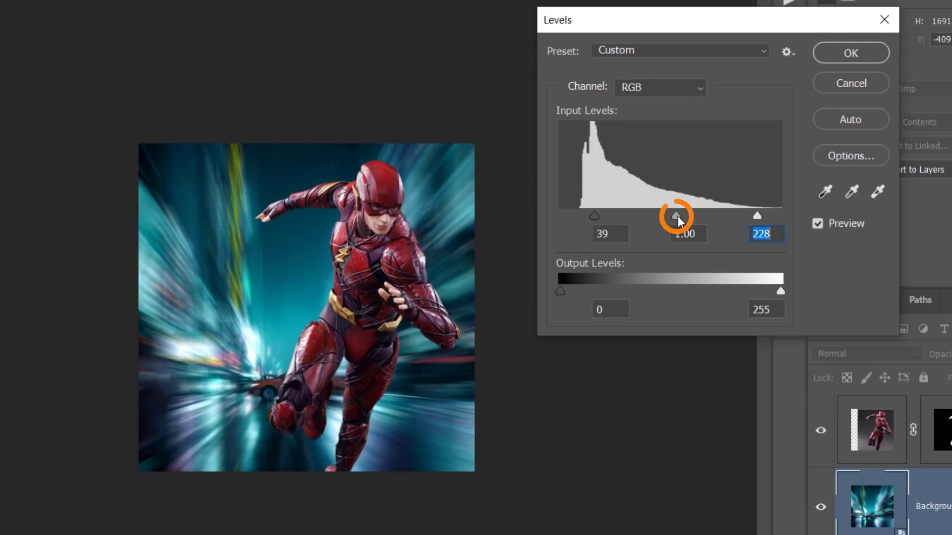
{"action": "mouse_move", "coordinate": [676, 215]}
{"action": "left_mouse_down"}
{"action": "mouse_move", "coordinate": [692, 215]}
{"action": "mouse_move", "coordinate": [674, 216]}
{"action": "left_mouse_up"}
Compare the background with and without the Levels preview several times, and accept the adjustment
{"action": "left_click", "coordinate": [819, 224]}
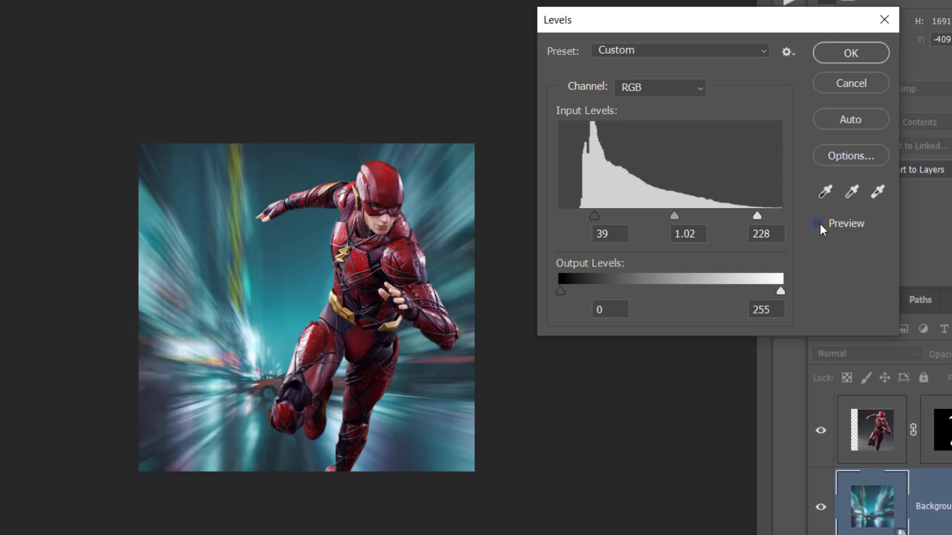
{"action": "left_click", "coordinate": [820, 224]}
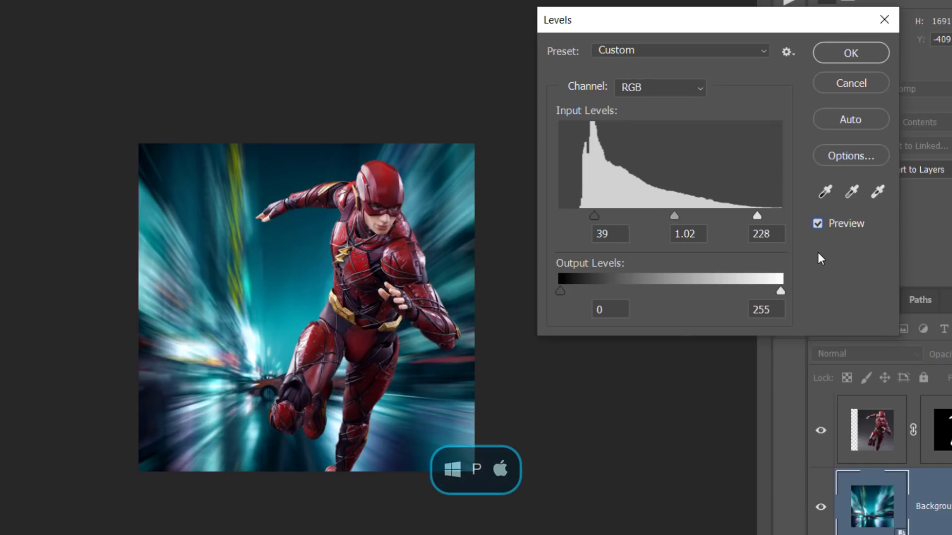
{"action": "key", "text": "p"}
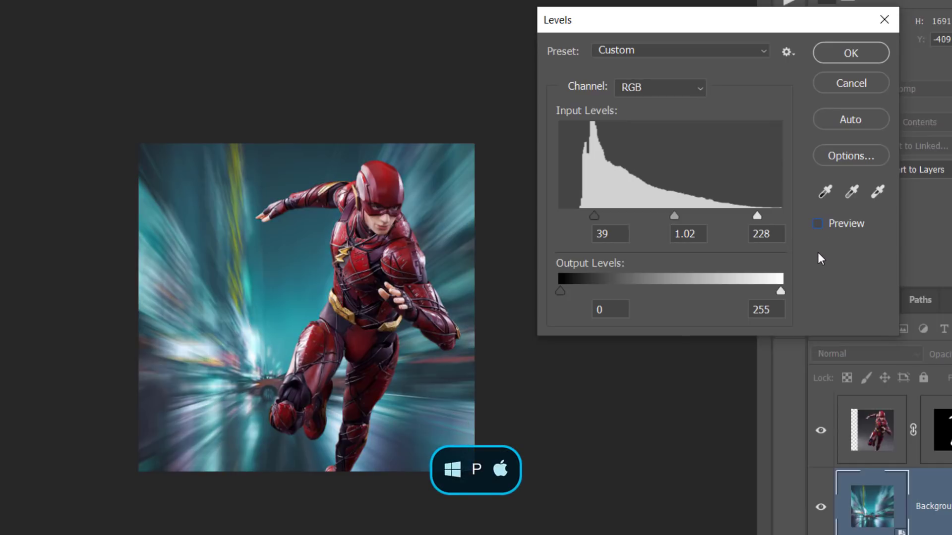
{"action": "key", "text": "p"}
{"action": "key", "text": "p"}
{"action": "key", "text": "p"}
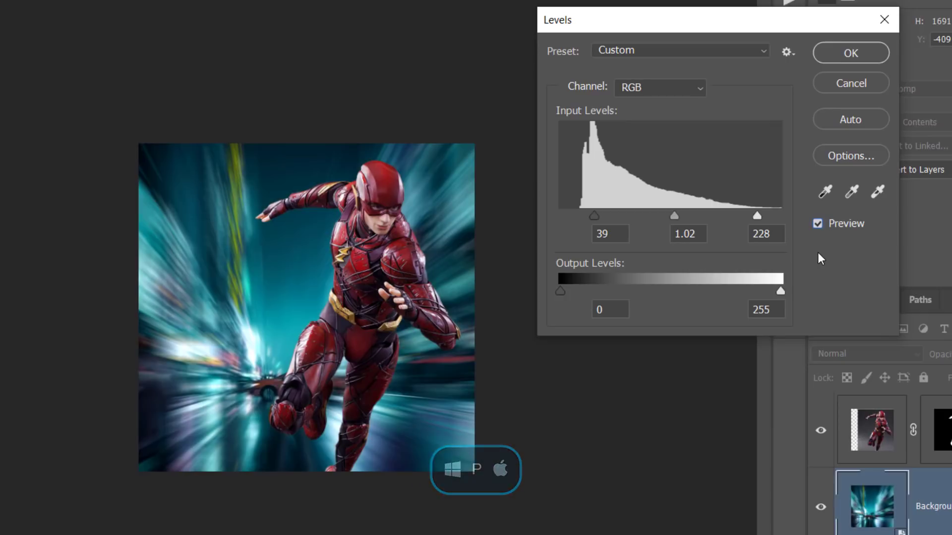
{"action": "key", "text": "p"}
{"action": "key", "text": "p"}
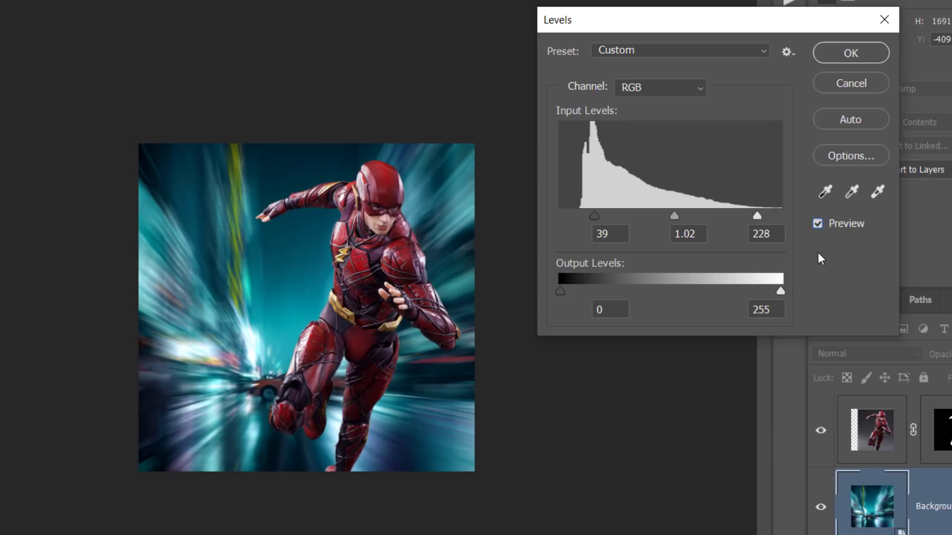
{"action": "left_click", "coordinate": [851, 53]}
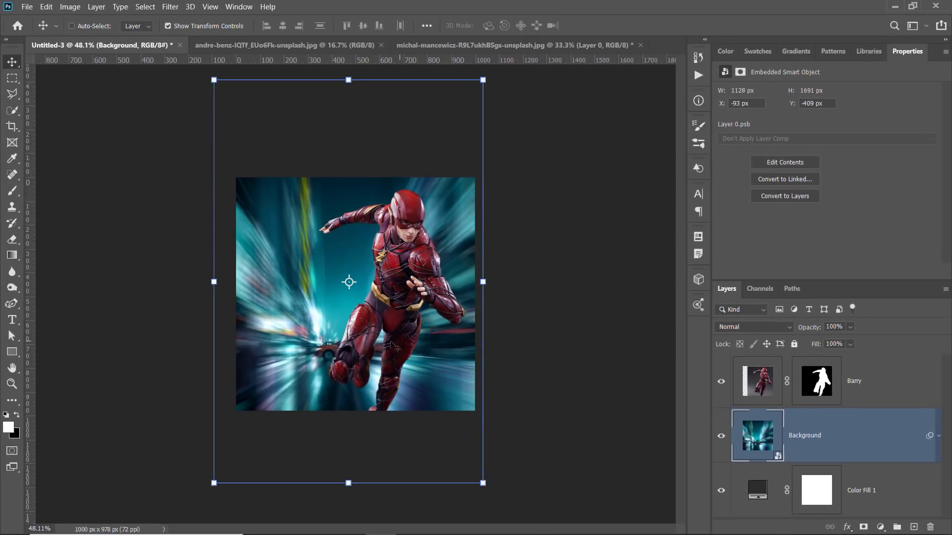
Duplicate the Barry layer and apply the copy's layer mask permanently
{"action": "left_click", "coordinate": [900, 399]}
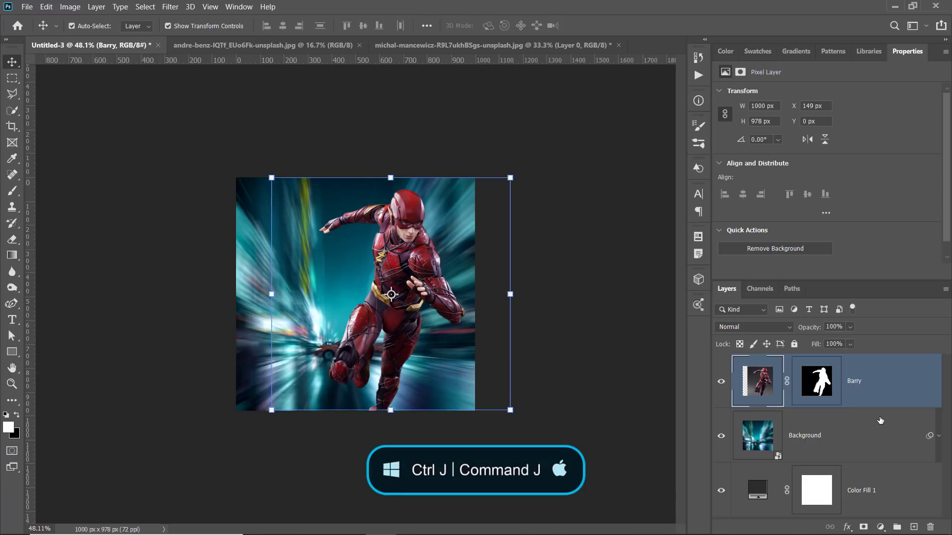
{"action": "key", "text": "ctrl+j"}
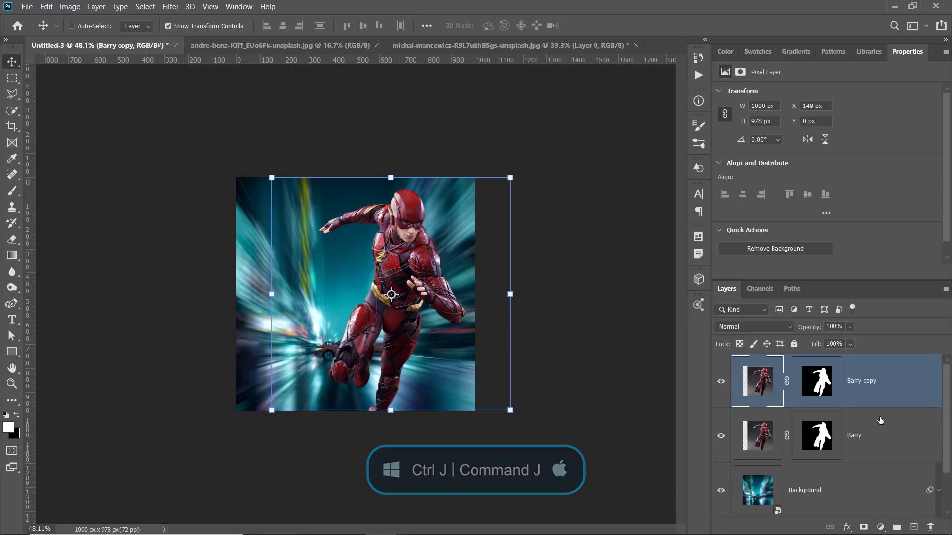
{"action": "right_click", "coordinate": [817, 387]}
{"action": "left_click", "coordinate": [858, 420]}
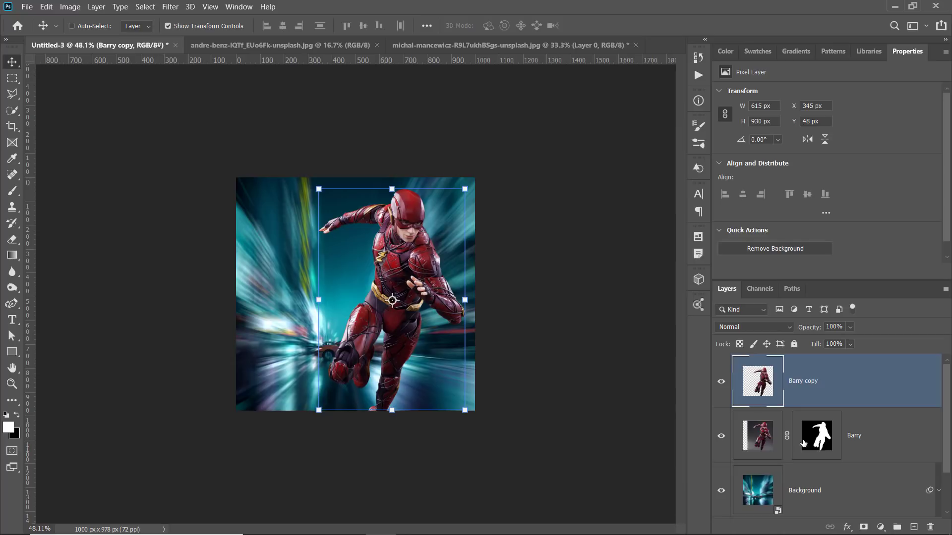
Convert the Barry copy layer to a Smart Object and rename it Barry Blur
{"action": "right_click", "coordinate": [860, 387]}
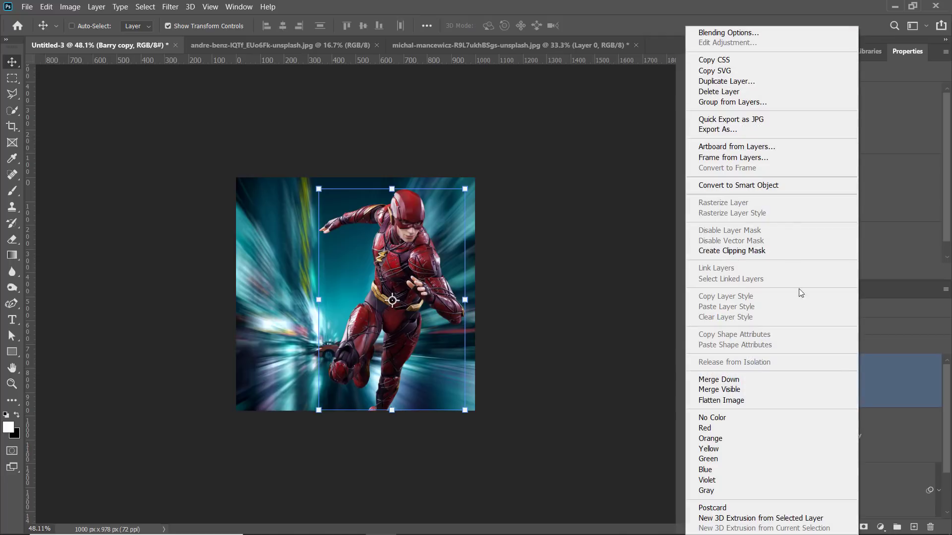
{"action": "left_click", "coordinate": [776, 186]}
{"action": "double_click", "coordinate": [804, 381]}
{"action": "double_click", "coordinate": [811, 381]}
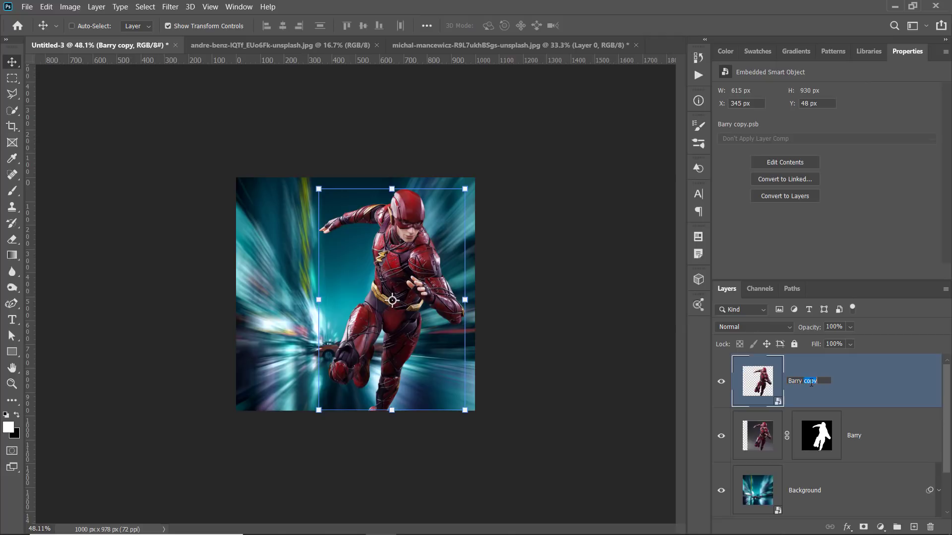
{"action": "type", "text": "Blur"}
{"action": "key", "text": "Return"}
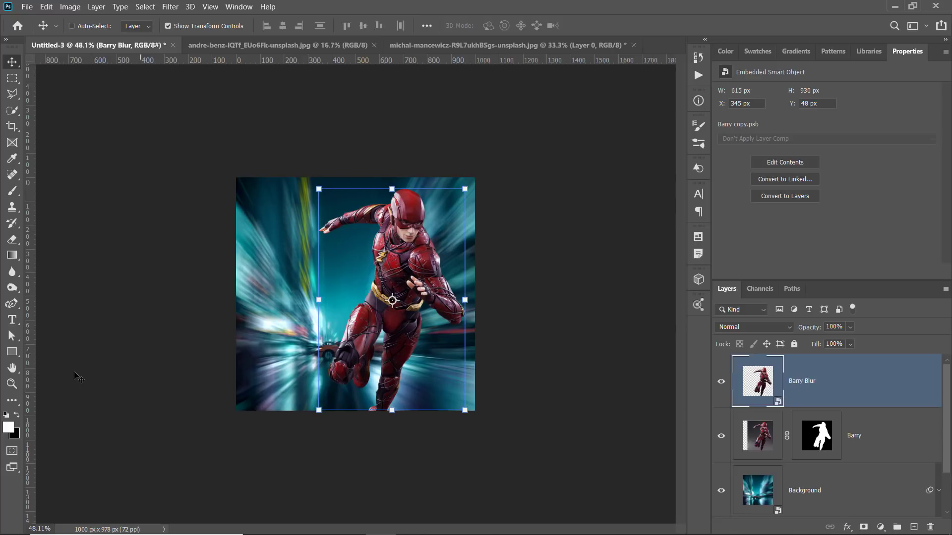
Start a Path Blur on Barry Blur and reposition the default path to run from the runner's torso to the car behind him
{"action": "double_click", "coordinate": [11, 367]}
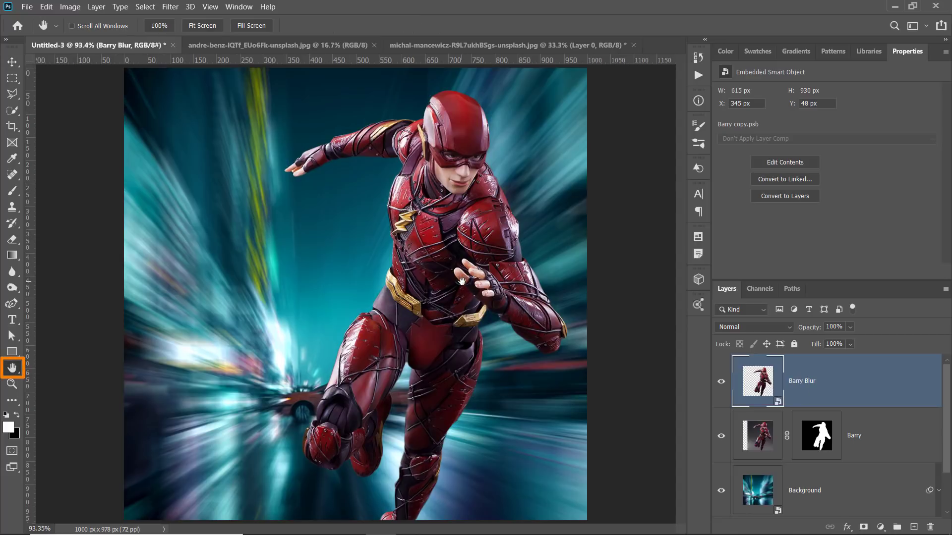
{"action": "left_click", "coordinate": [171, 6]}
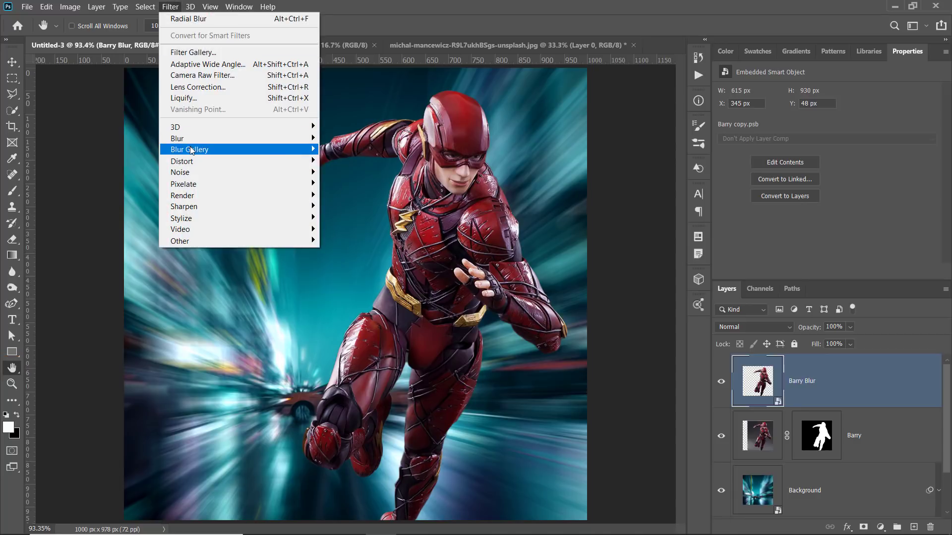
{"action": "mouse_move", "coordinate": [262, 150]}
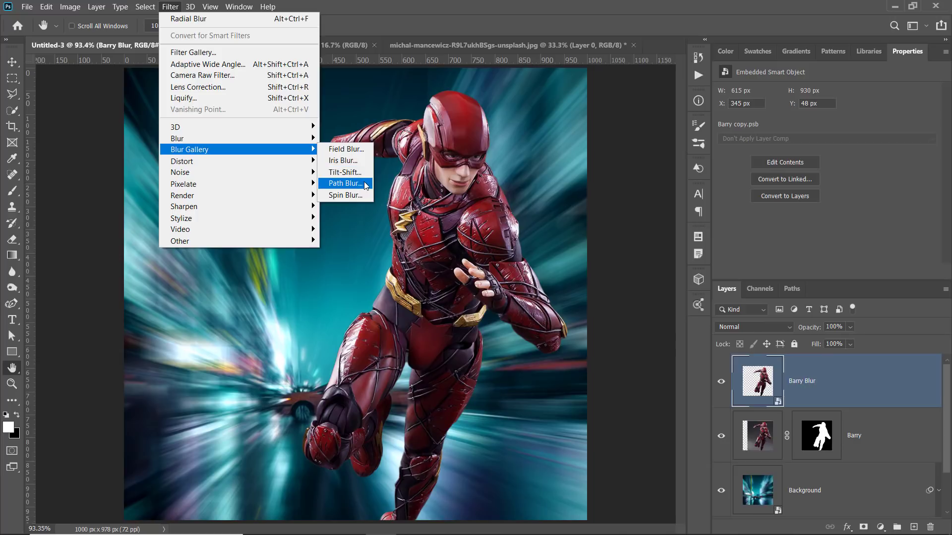
{"action": "left_click", "coordinate": [345, 184]}
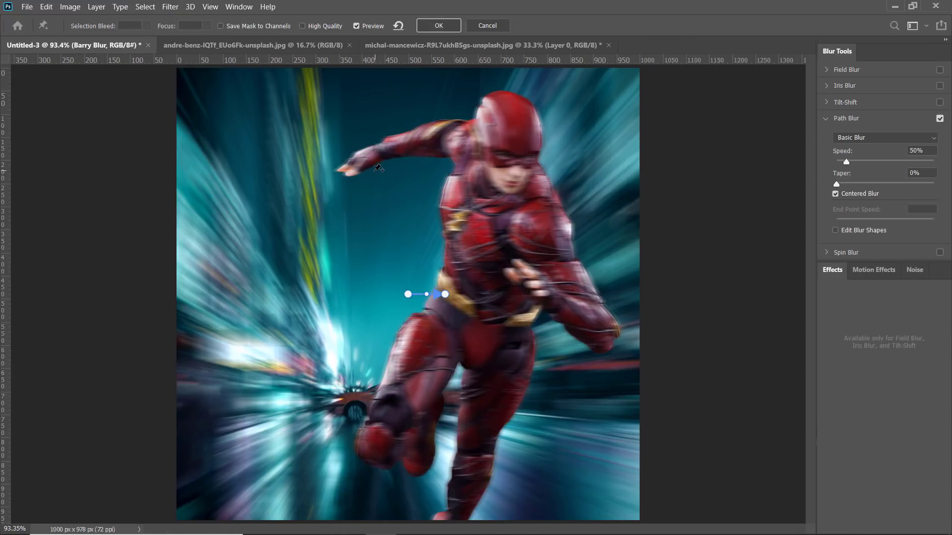
{"action": "left_click_drag", "start_coordinate": [407, 294], "coordinate": [497, 224]}
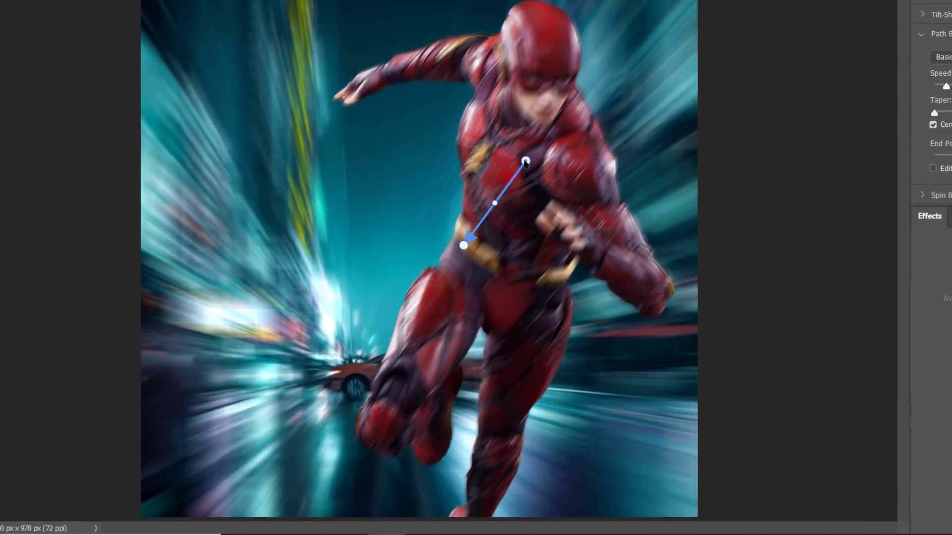
{"action": "left_click_drag", "start_coordinate": [496, 224], "coordinate": [485, 255]}
{"action": "left_click_drag", "start_coordinate": [513, 199], "coordinate": [523, 209]}
{"action": "left_click_drag", "start_coordinate": [463, 244], "coordinate": [459, 244]}
{"action": "left_click_drag", "start_coordinate": [411, 273], "coordinate": [358, 363]}
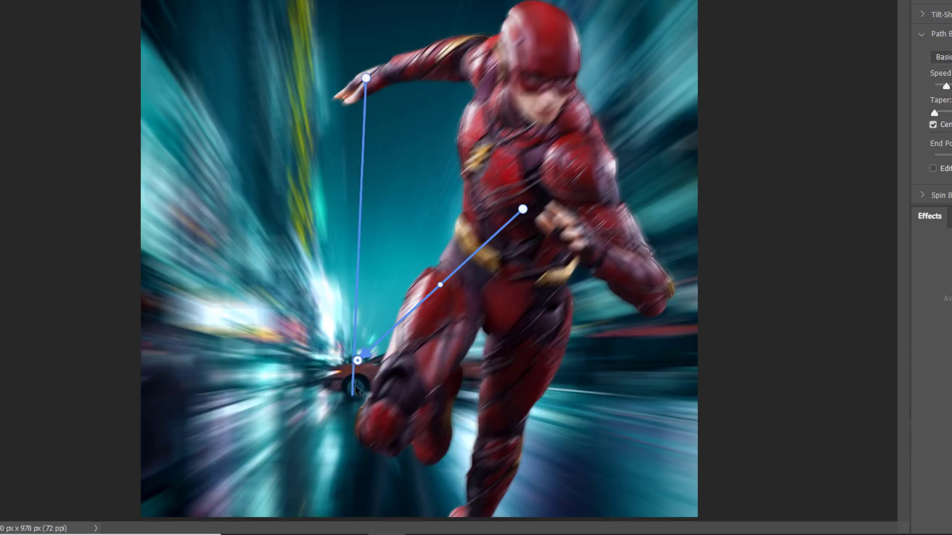
Add three blur paths: from the raised hand downward, from the standing leg's foot to the car, and from the bent elbow to the car
{"action": "double_click", "coordinate": [363, 299]}
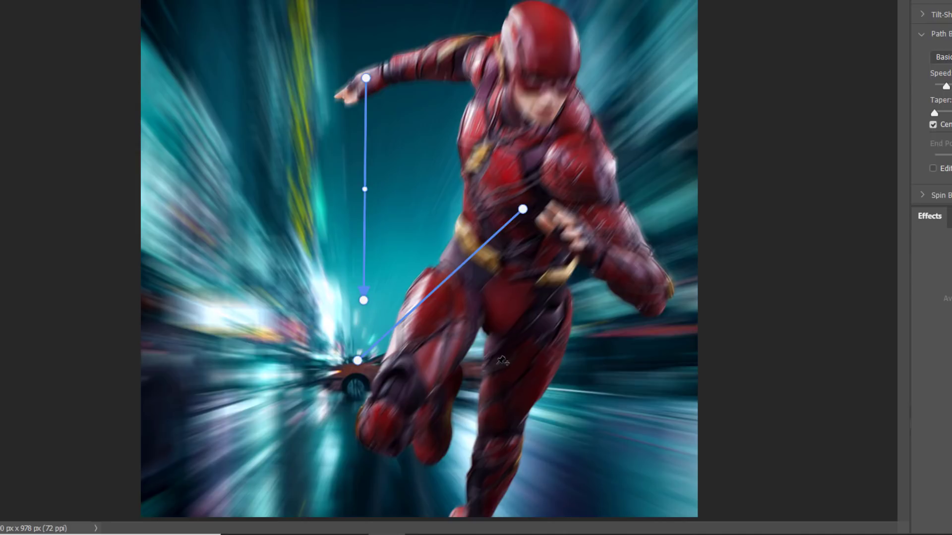
{"action": "left_click", "coordinate": [476, 510]}
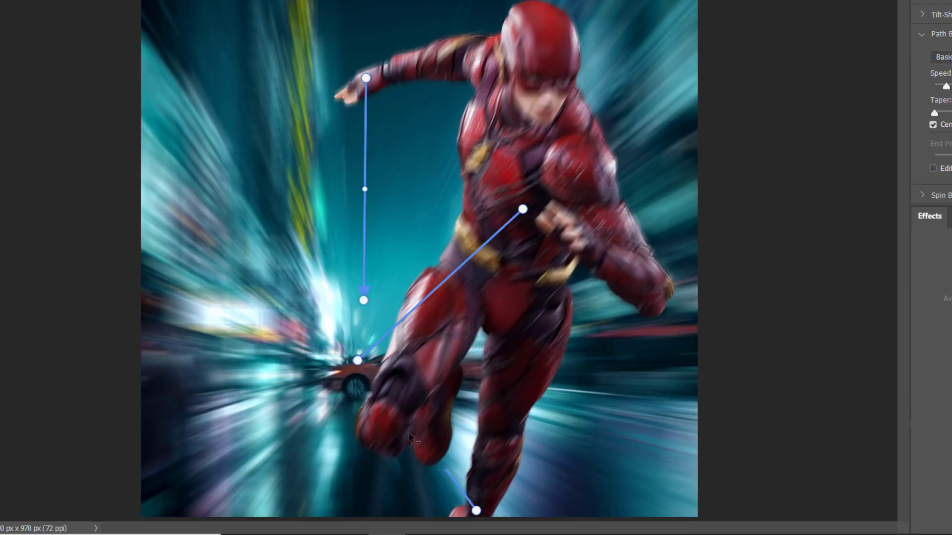
{"action": "left_click", "coordinate": [365, 386]}
{"action": "left_click", "coordinate": [366, 387]}
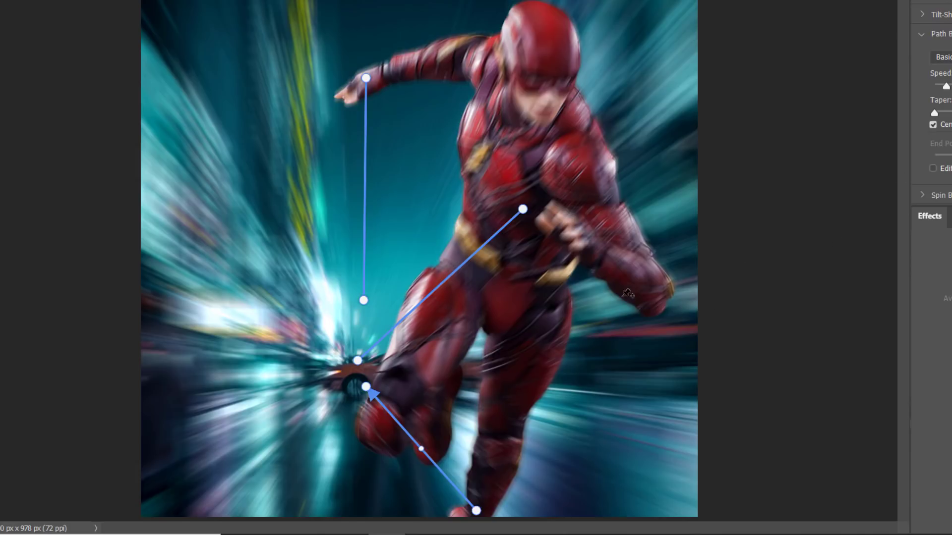
{"action": "left_click", "coordinate": [648, 307]}
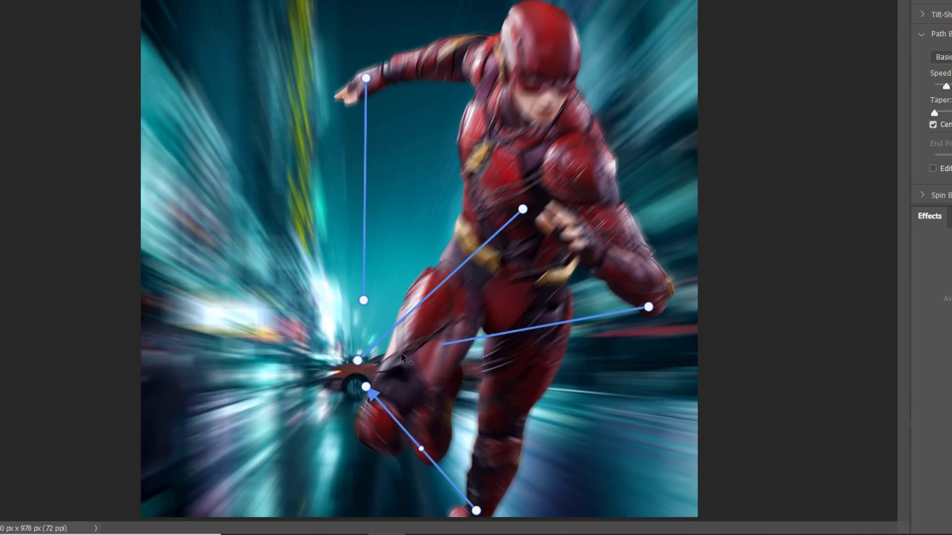
{"action": "left_click", "coordinate": [385, 362]}
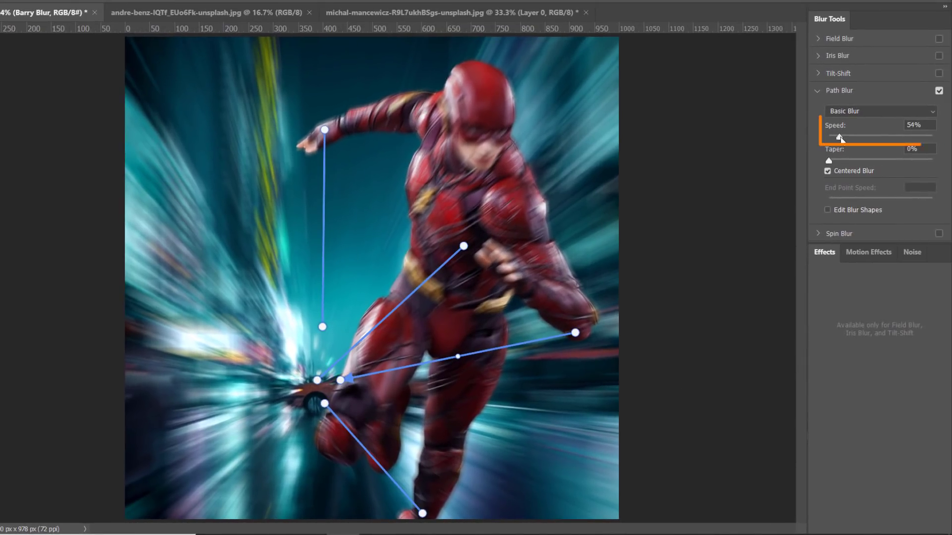
Set the Path Blur speed to 111%, apply the filter, and collapse Barry Blur's Smart Filters list
{"action": "mouse_move", "coordinate": [838, 138]}
{"action": "left_mouse_down"}
{"action": "mouse_move", "coordinate": [863, 138]}
{"action": "mouse_move", "coordinate": [852, 142]}
{"action": "left_mouse_up"}
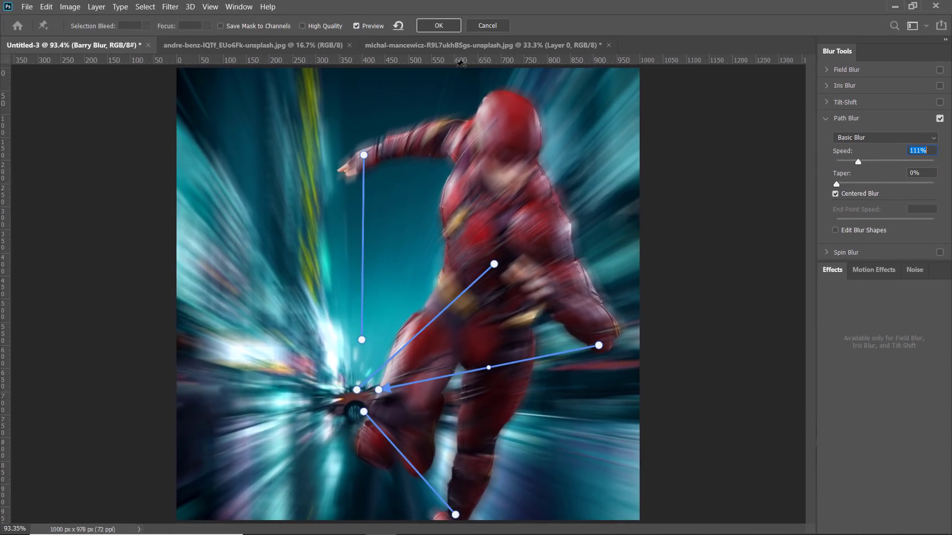
{"action": "left_click", "coordinate": [446, 25]}
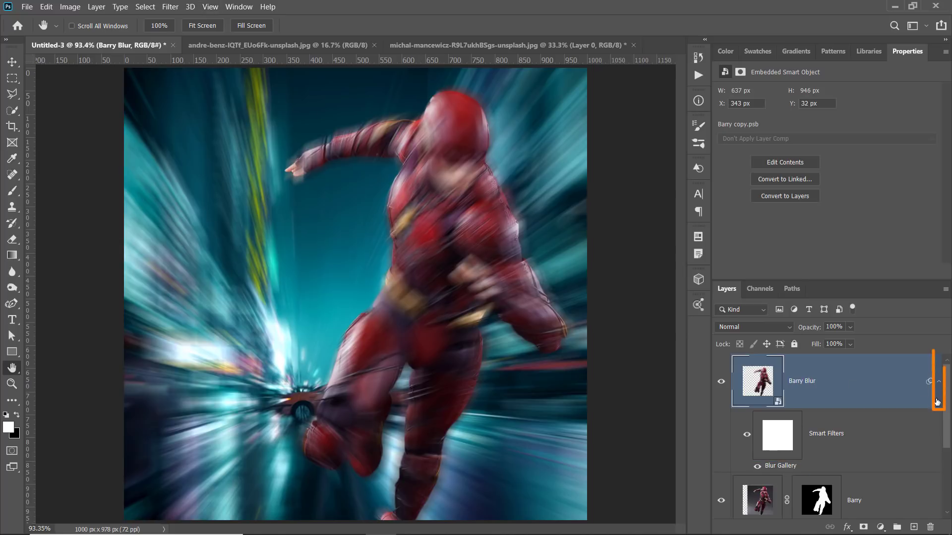
{"action": "left_click", "coordinate": [939, 382]}
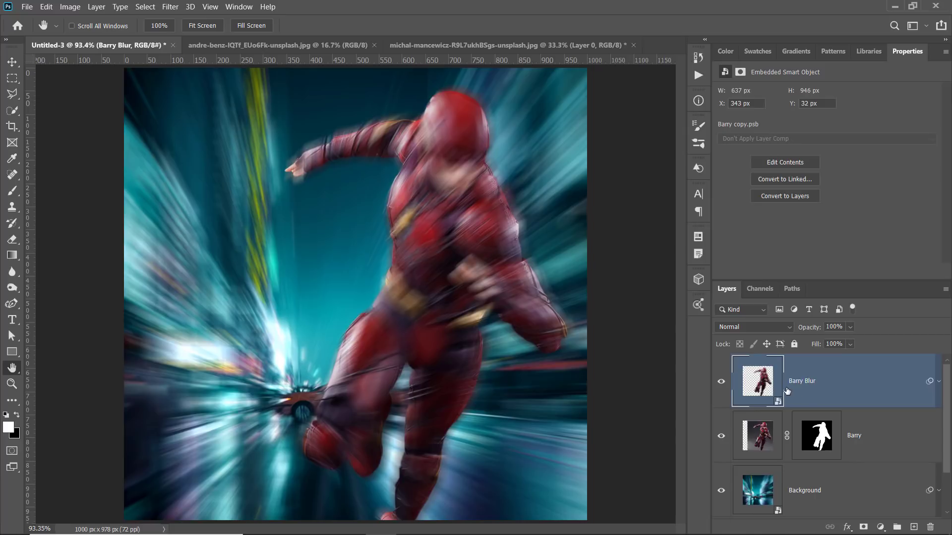
Add a black layer mask hiding all of Barry Blur and activate the Brush Tool for painting on it
{"action": "key", "text": "alt"}
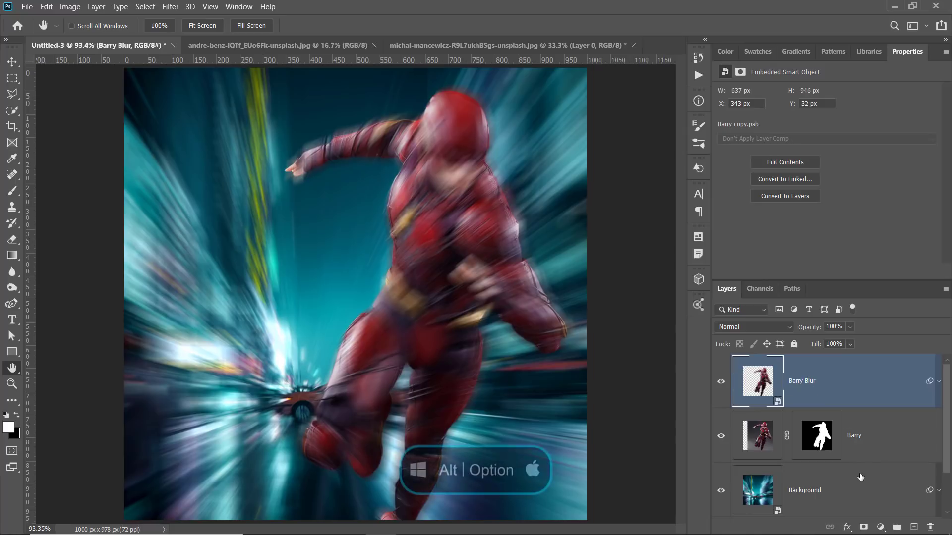
{"action": "left_click", "coordinate": [864, 528], "text": "alt"}
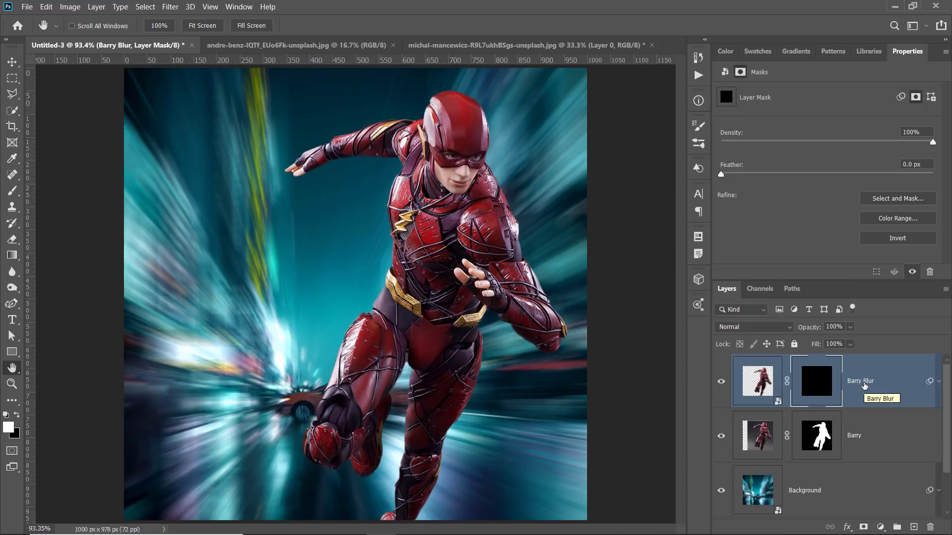
{"action": "left_click", "coordinate": [9, 192]}
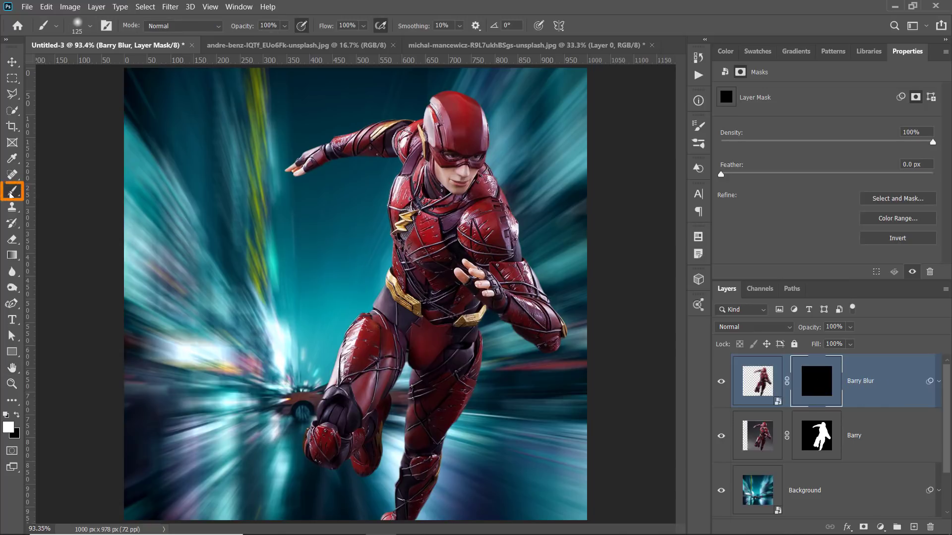
{"action": "left_click", "coordinate": [107, 191]}
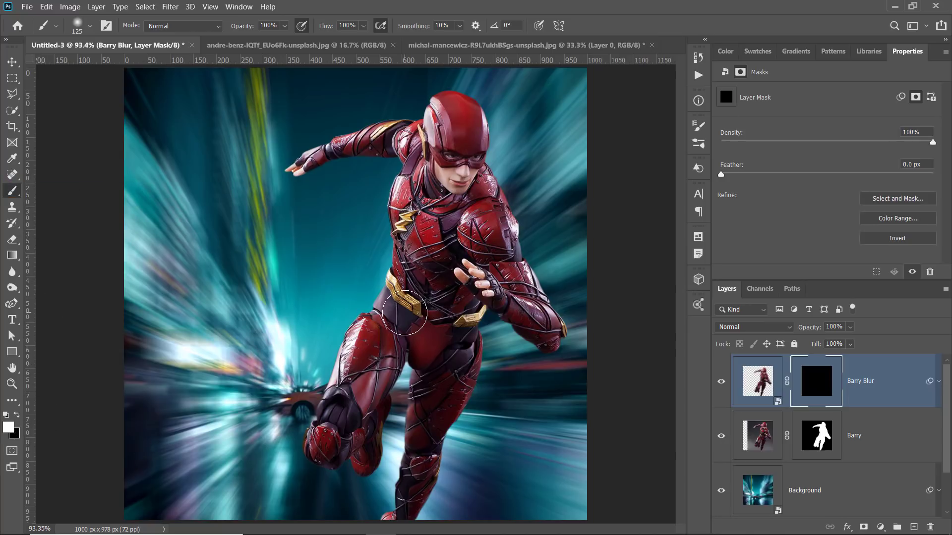
Paint white on the Barry Blur mask to reveal the blur over the outstretched arm, both legs, and the bent arm and shoulder
{"action": "mouse_move", "coordinate": [273, 158]}
{"action": "left_mouse_down"}
{"action": "mouse_move", "coordinate": [365, 86]}
{"action": "mouse_move", "coordinate": [335, 143]}
{"action": "mouse_move", "coordinate": [402, 113]}
{"action": "mouse_move", "coordinate": [381, 139]}
{"action": "mouse_move", "coordinate": [402, 116]}
{"action": "mouse_move", "coordinate": [371, 150]}
{"action": "mouse_move", "coordinate": [326, 156]}
{"action": "mouse_move", "coordinate": [290, 181]}
{"action": "mouse_move", "coordinate": [280, 204]}
{"action": "mouse_move", "coordinate": [357, 236]}
{"action": "mouse_move", "coordinate": [395, 167]}
{"action": "left_mouse_up"}
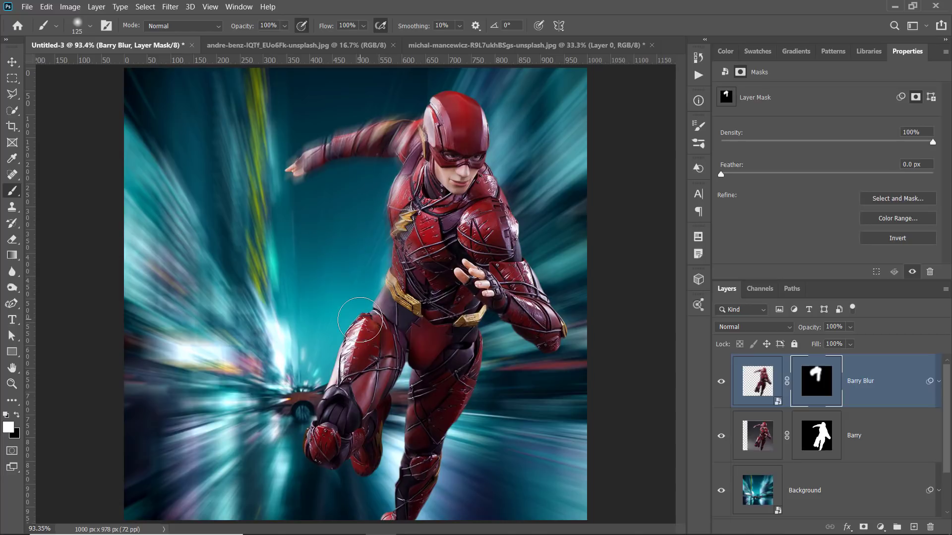
{"action": "mouse_move", "coordinate": [350, 317]}
{"action": "left_mouse_down"}
{"action": "mouse_move", "coordinate": [318, 458]}
{"action": "mouse_move", "coordinate": [327, 463]}
{"action": "mouse_move", "coordinate": [305, 430]}
{"action": "mouse_move", "coordinate": [367, 466]}
{"action": "mouse_move", "coordinate": [383, 424]}
{"action": "mouse_move", "coordinate": [378, 455]}
{"action": "mouse_move", "coordinate": [352, 433]}
{"action": "mouse_move", "coordinate": [355, 368]}
{"action": "mouse_move", "coordinate": [382, 367]}
{"action": "mouse_move", "coordinate": [376, 428]}
{"action": "mouse_move", "coordinate": [391, 423]}
{"action": "mouse_move", "coordinate": [402, 369]}
{"action": "mouse_move", "coordinate": [382, 526]}
{"action": "mouse_move", "coordinate": [445, 426]}
{"action": "mouse_move", "coordinate": [481, 394]}
{"action": "mouse_move", "coordinate": [480, 382]}
{"action": "mouse_move", "coordinate": [413, 503]}
{"action": "mouse_move", "coordinate": [452, 455]}
{"action": "mouse_move", "coordinate": [492, 322]}
{"action": "mouse_move", "coordinate": [475, 284]}
{"action": "mouse_move", "coordinate": [582, 338]}
{"action": "mouse_move", "coordinate": [463, 267]}
{"action": "mouse_move", "coordinate": [527, 272]}
{"action": "mouse_move", "coordinate": [509, 196]}
{"action": "mouse_move", "coordinate": [516, 244]}
{"action": "mouse_move", "coordinate": [568, 347]}
{"action": "mouse_move", "coordinate": [496, 231]}
{"action": "left_mouse_up"}
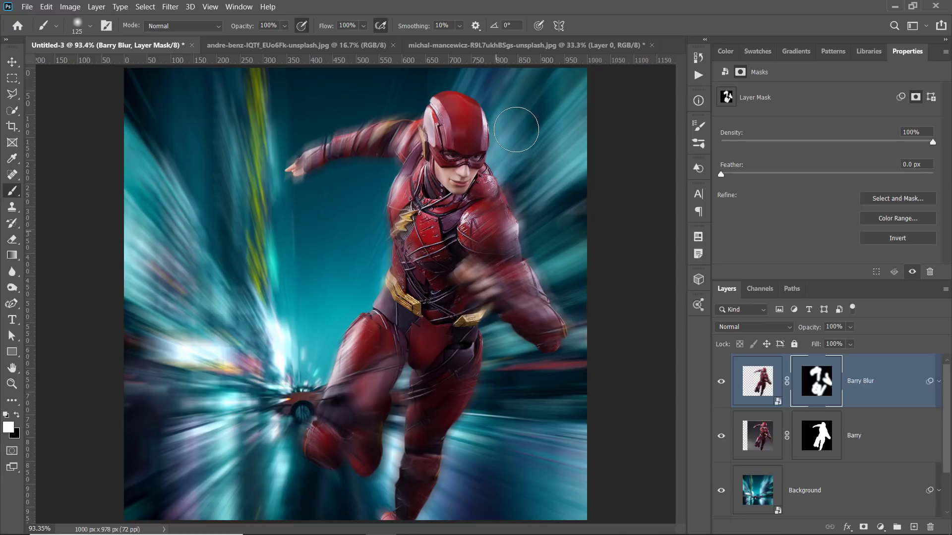
{"action": "mouse_move", "coordinate": [516, 130]}
{"action": "left_mouse_down"}
{"action": "mouse_move", "coordinate": [539, 177]}
{"action": "mouse_move", "coordinate": [544, 229]}
{"action": "left_mouse_up"}
Try revealing the blur over the face, paint it back out with black, and restore white as the foreground colour
{"action": "left_click_drag", "start_coordinate": [465, 186], "coordinate": [456, 173]}
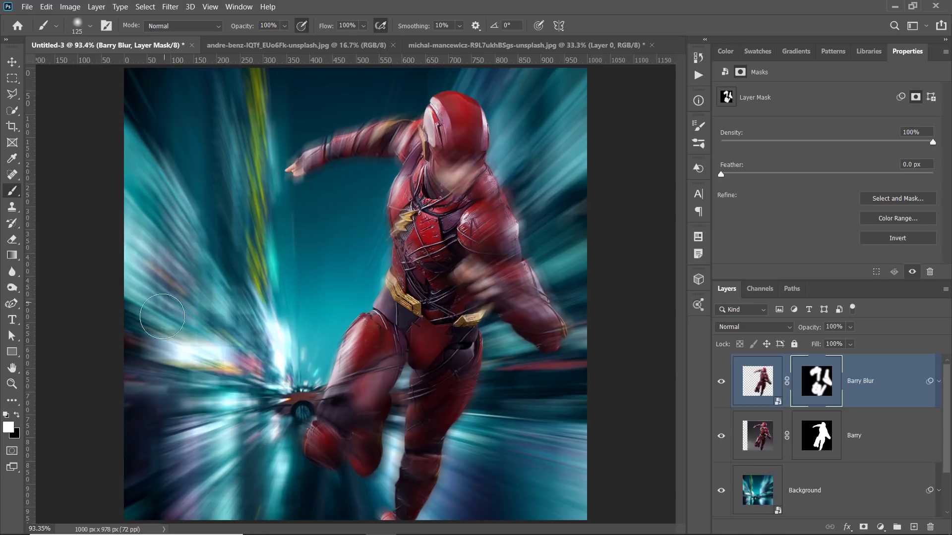
{"action": "key", "text": "x"}
{"action": "mouse_move", "coordinate": [453, 171]}
{"action": "left_mouse_down"}
{"action": "mouse_move", "coordinate": [452, 150]}
{"action": "mouse_move", "coordinate": [453, 168]}
{"action": "mouse_move", "coordinate": [442, 173]}
{"action": "mouse_move", "coordinate": [465, 144]}
{"action": "mouse_move", "coordinate": [443, 191]}
{"action": "left_mouse_up"}
{"action": "left_click", "coordinate": [16, 414]}
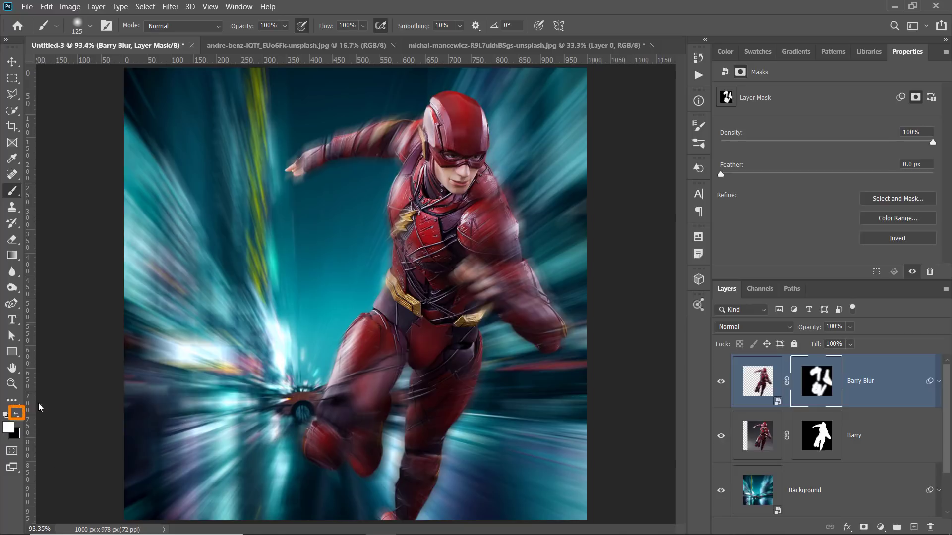
Reveal more blur around the head, torso and hip edges on the mask, and lower Barry Blur's opacity to 70%
{"action": "mouse_move", "coordinate": [435, 139]}
{"action": "left_mouse_down"}
{"action": "mouse_move", "coordinate": [431, 104]}
{"action": "mouse_move", "coordinate": [451, 96]}
{"action": "mouse_move", "coordinate": [499, 129]}
{"action": "mouse_move", "coordinate": [510, 122]}
{"action": "mouse_move", "coordinate": [498, 175]}
{"action": "mouse_move", "coordinate": [528, 275]}
{"action": "left_mouse_up"}
{"action": "left_click_drag", "start_coordinate": [381, 323], "coordinate": [365, 255]}
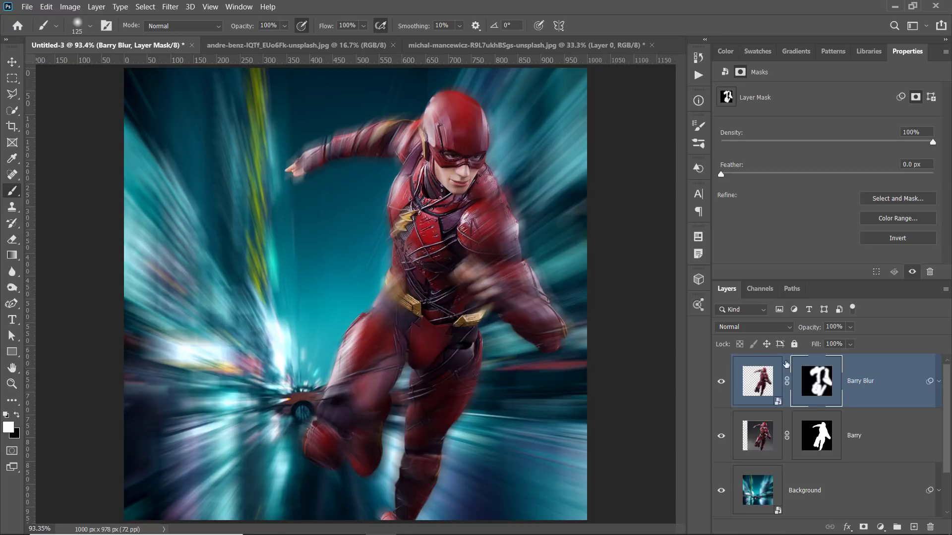
{"action": "left_click_drag", "start_coordinate": [813, 332], "coordinate": [811, 331]}
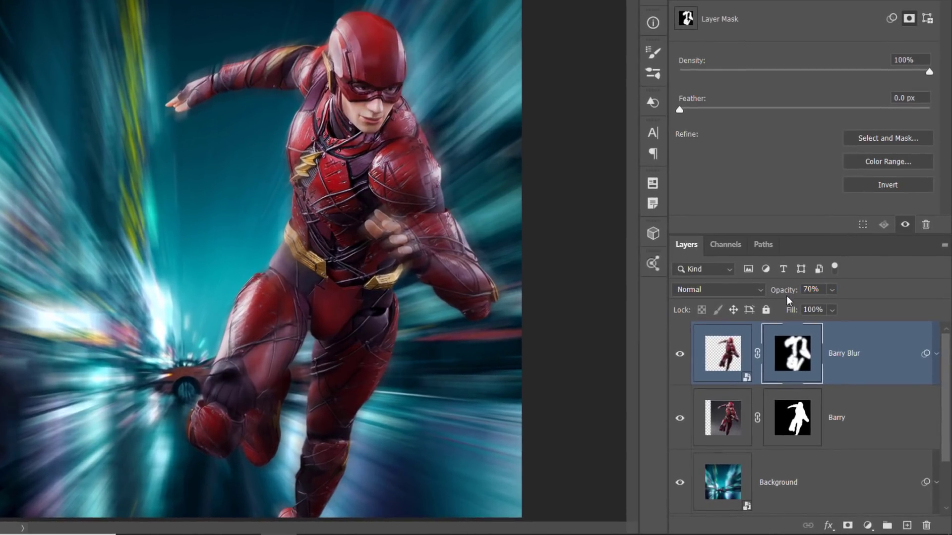
{"action": "left_click", "coordinate": [679, 354]}
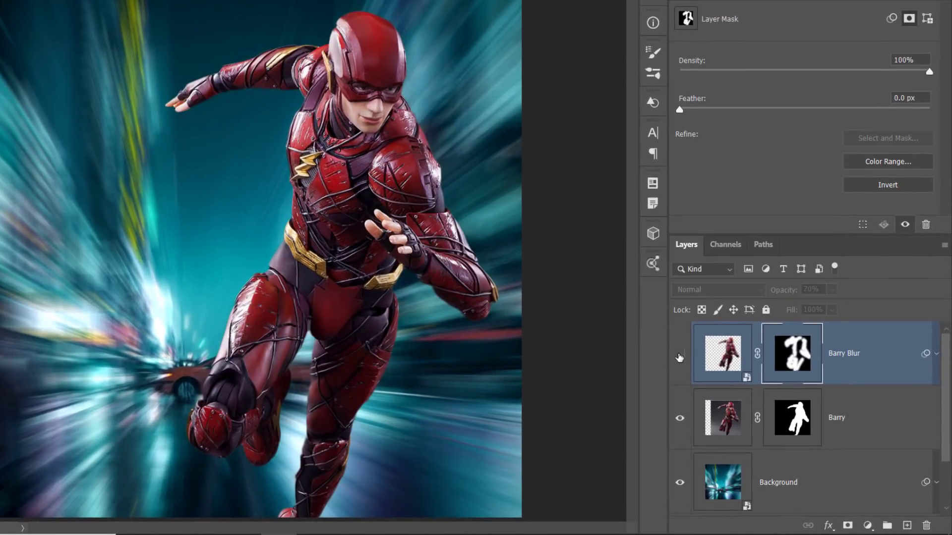
{"action": "left_click", "coordinate": [679, 356]}
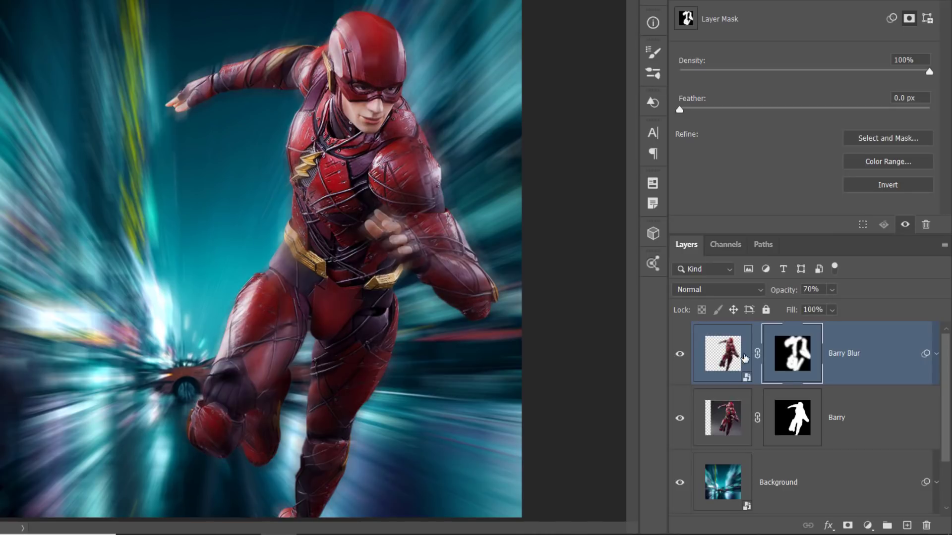
Group the Barry Blur and Barry layers under the name Flash and delete the Color Fill 1 layer
{"action": "key", "text": "shift"}
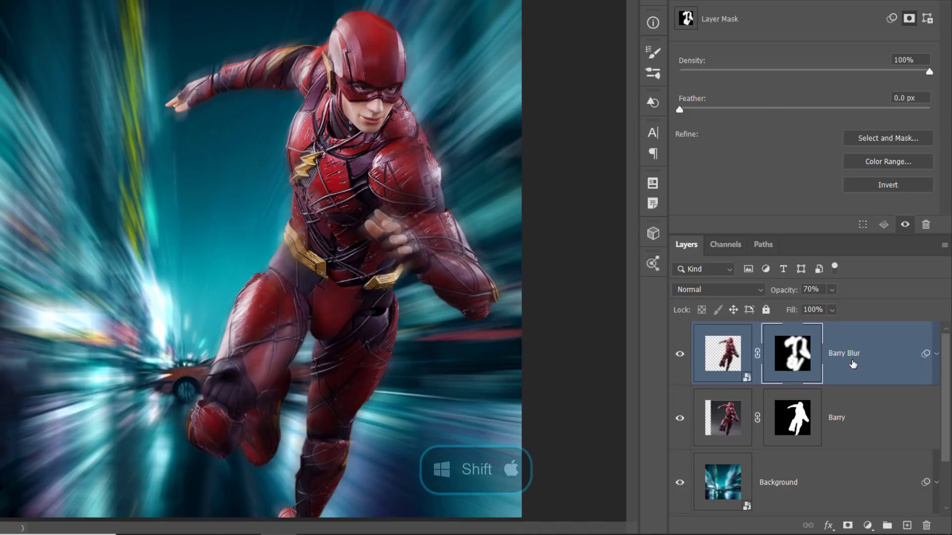
{"action": "left_click", "coordinate": [874, 429], "text": "shift"}
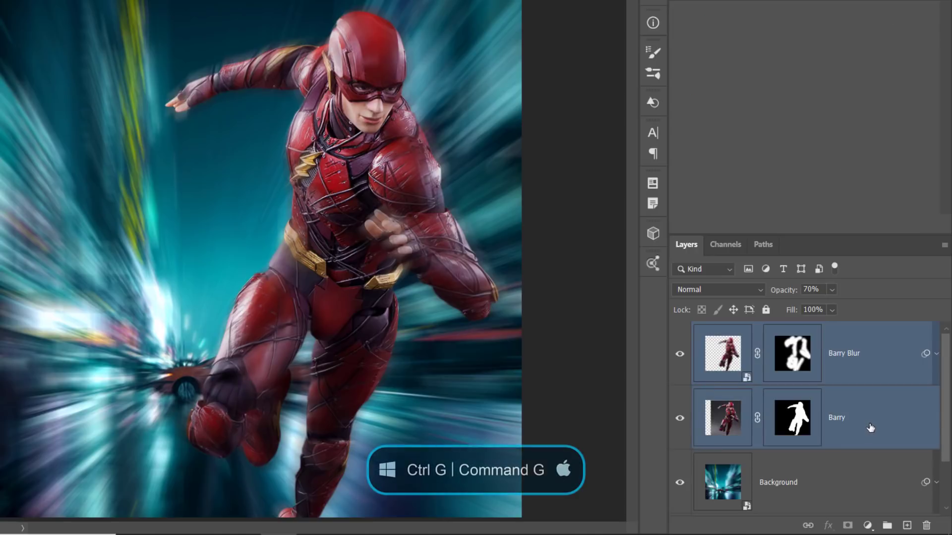
{"action": "key", "text": "ctrl+g"}
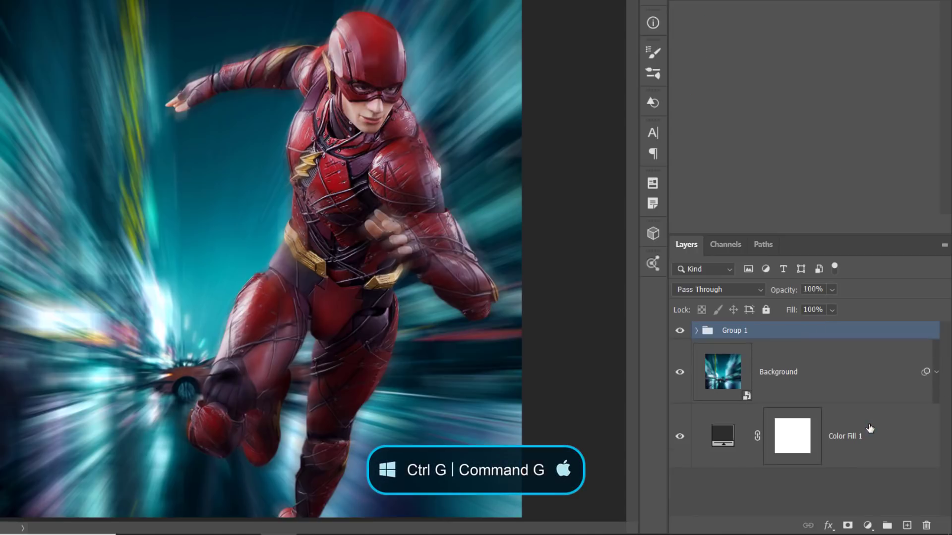
{"action": "double_click", "coordinate": [731, 331]}
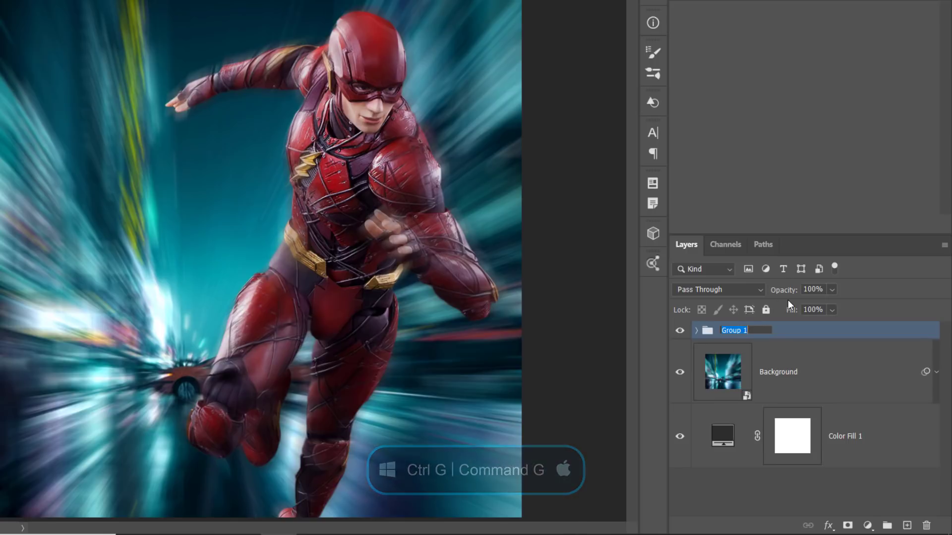
{"action": "type", "text": "Flash"}
{"action": "key", "text": "Return"}
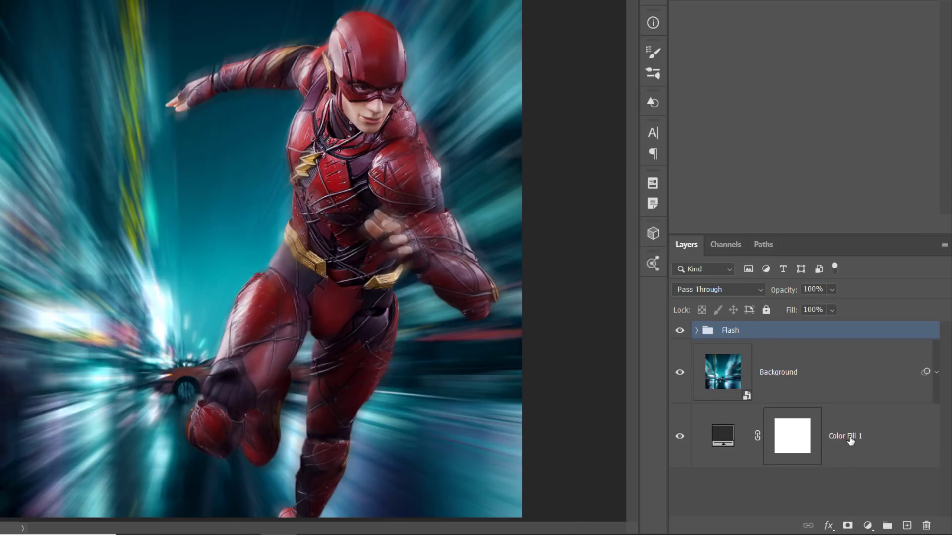
{"action": "left_click_drag", "start_coordinate": [848, 440], "coordinate": [926, 525]}
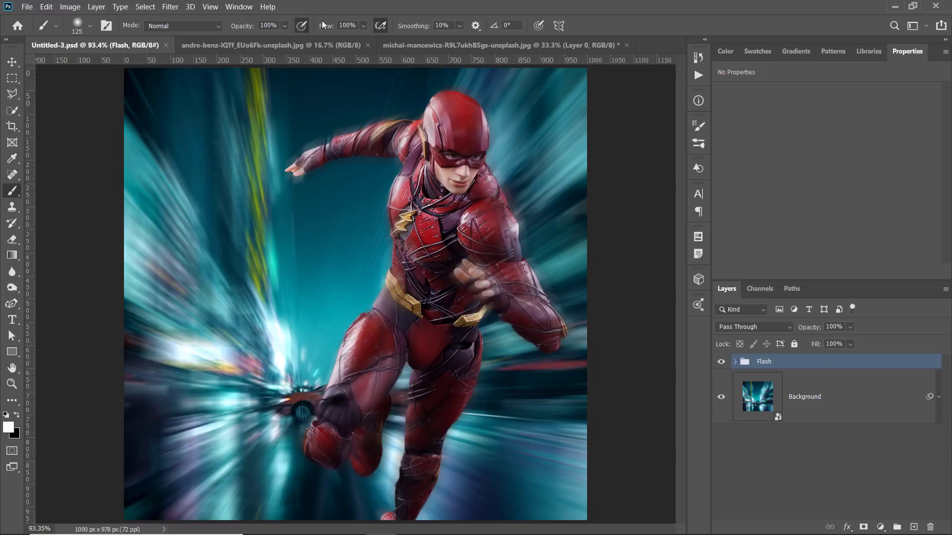
Bring the lightning photo into Untitled-3.psd above the Flash group and set its blend mode to Screen
{"action": "left_click", "coordinate": [425, 44]}
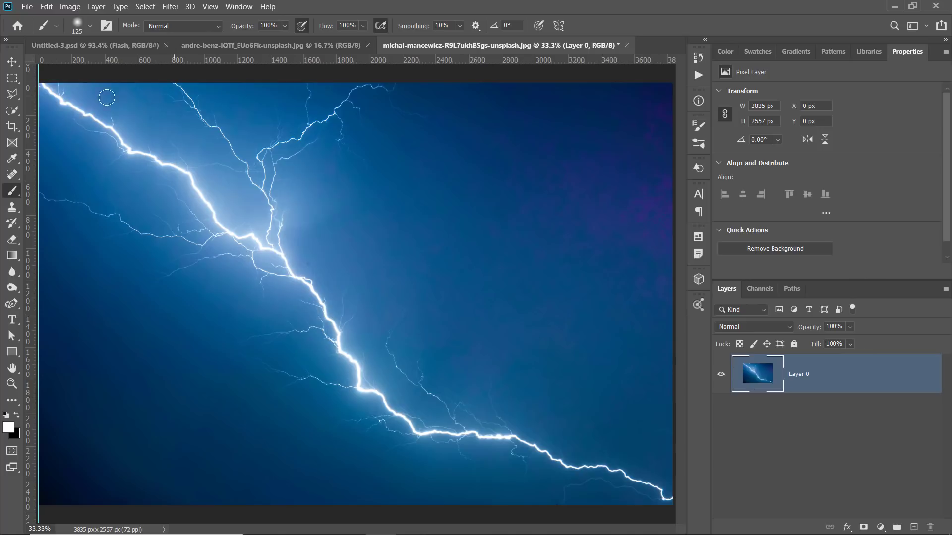
{"action": "left_click", "coordinate": [12, 63]}
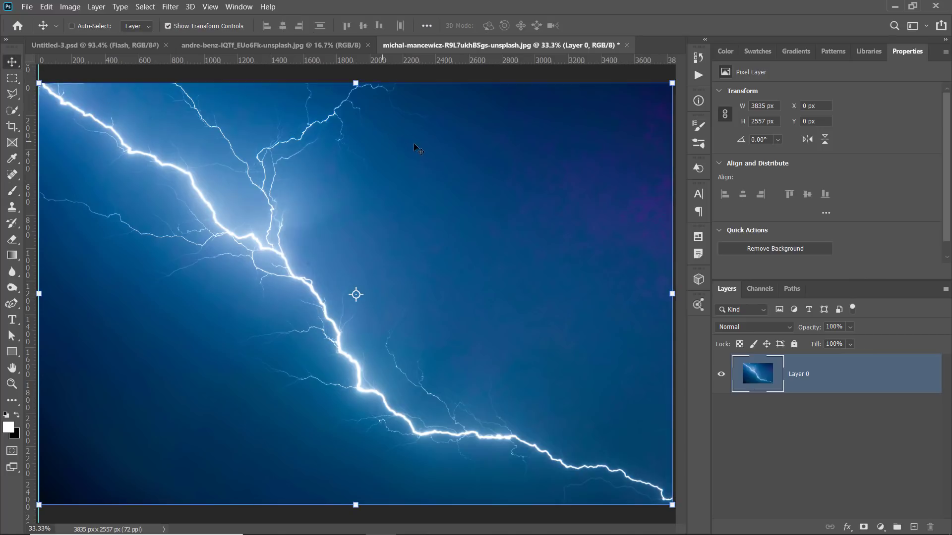
{"action": "left_click_drag", "start_coordinate": [437, 155], "coordinate": [415, 244]}
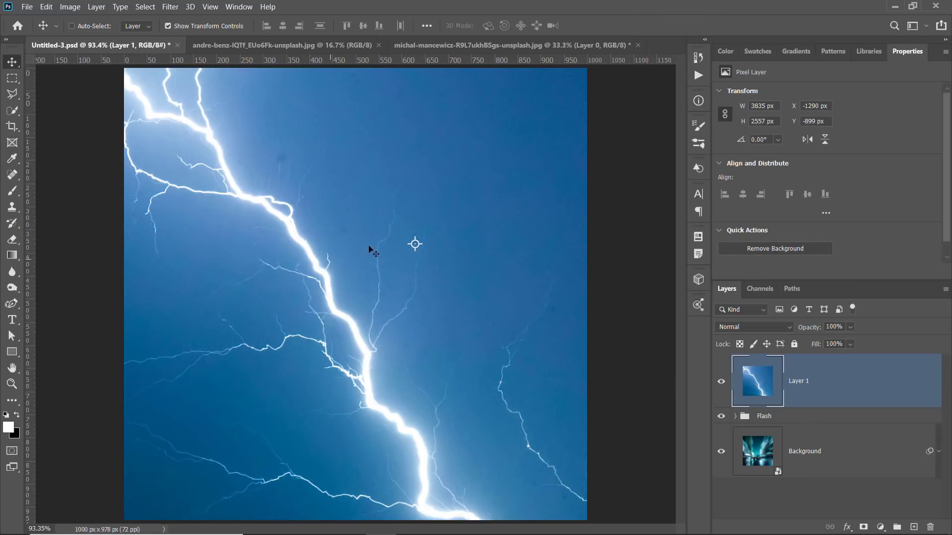
{"action": "left_click_drag", "start_coordinate": [364, 320], "coordinate": [355, 232]}
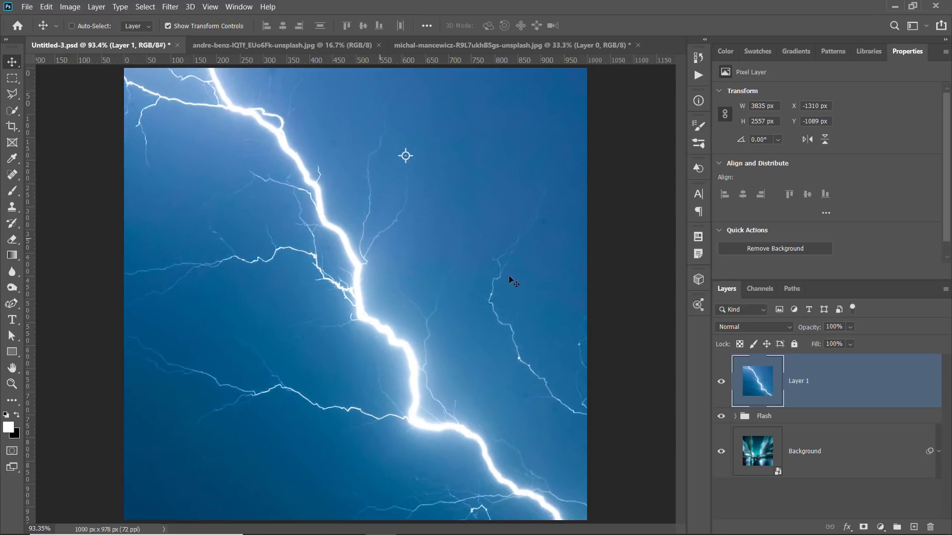
{"action": "left_click", "coordinate": [749, 327]}
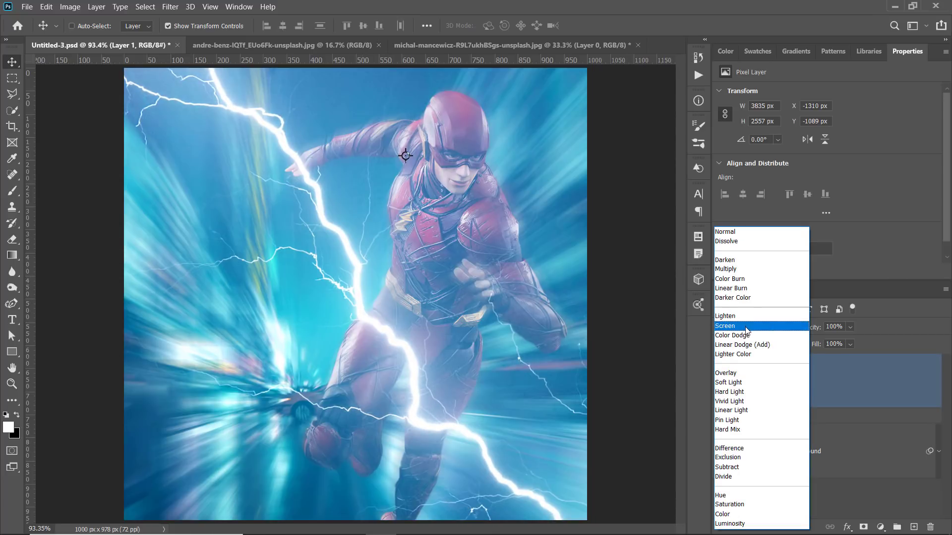
{"action": "left_click", "coordinate": [746, 327]}
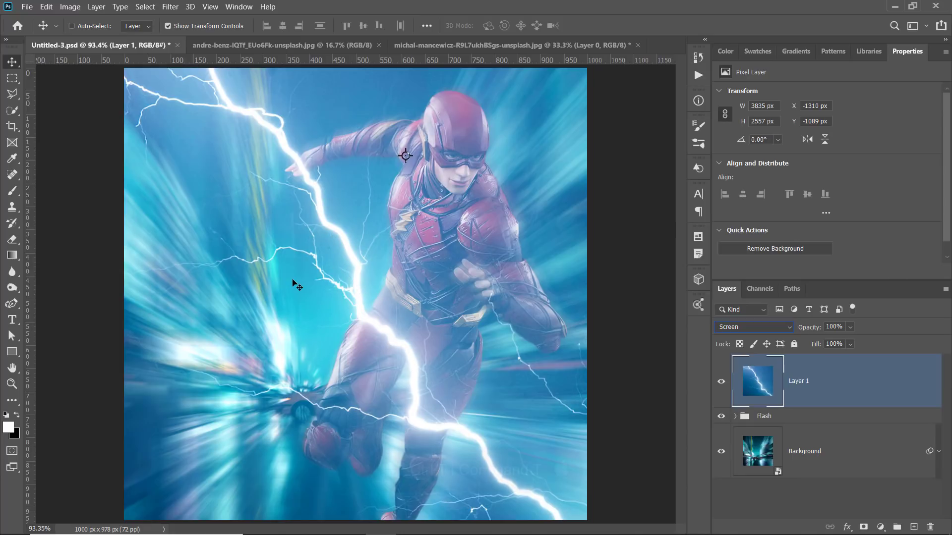
Free-transform the lightning layer, scaling it to 26.81%, rotating it to about 63°, and flipping it horizontally
{"action": "key", "text": "ctrl+t"}
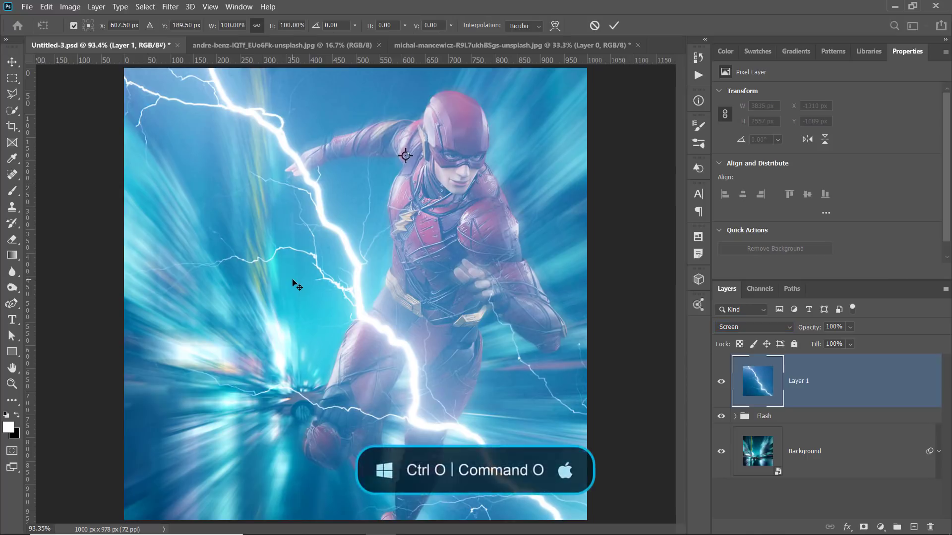
{"action": "key", "text": "ctrl+0"}
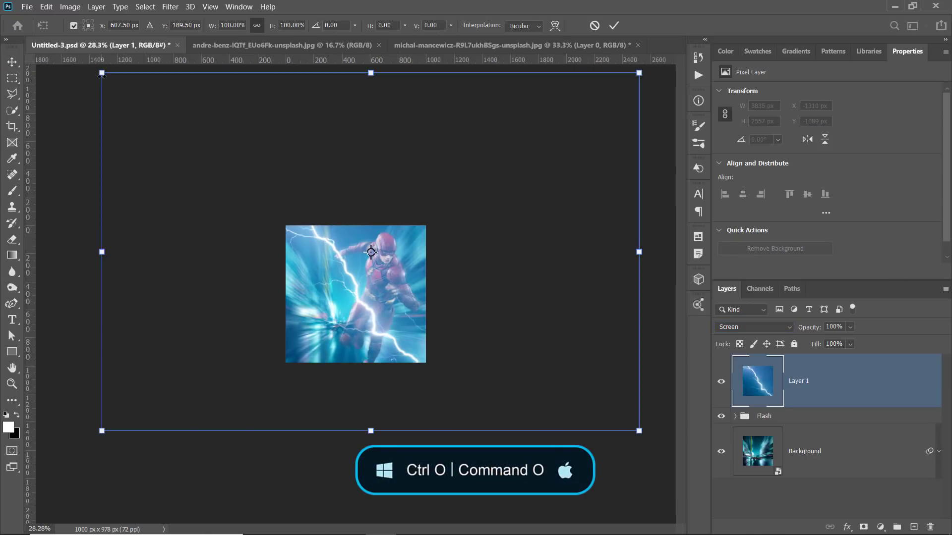
{"action": "left_click_drag", "start_coordinate": [102, 74], "coordinate": [343, 260]}
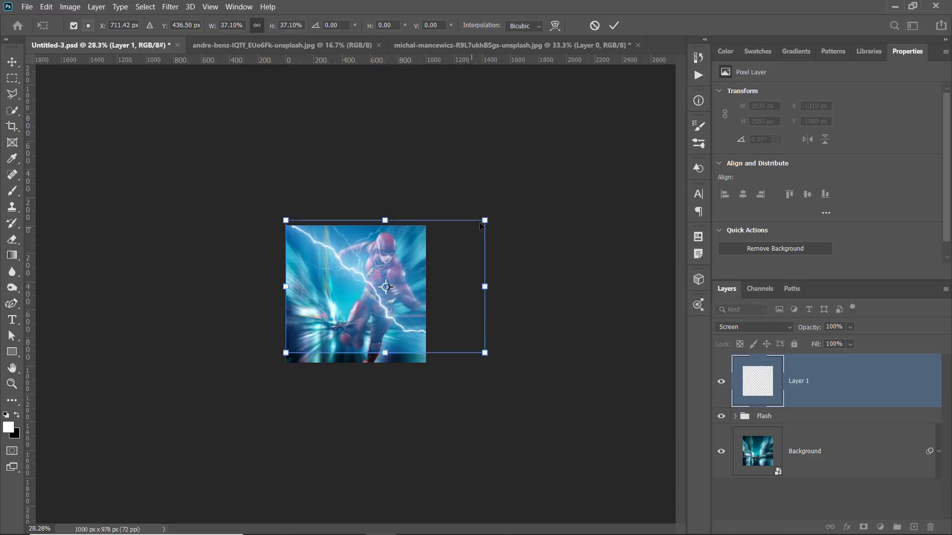
{"action": "left_click_drag", "start_coordinate": [485, 220], "coordinate": [377, 316]}
{"action": "right_click", "coordinate": [350, 283]}
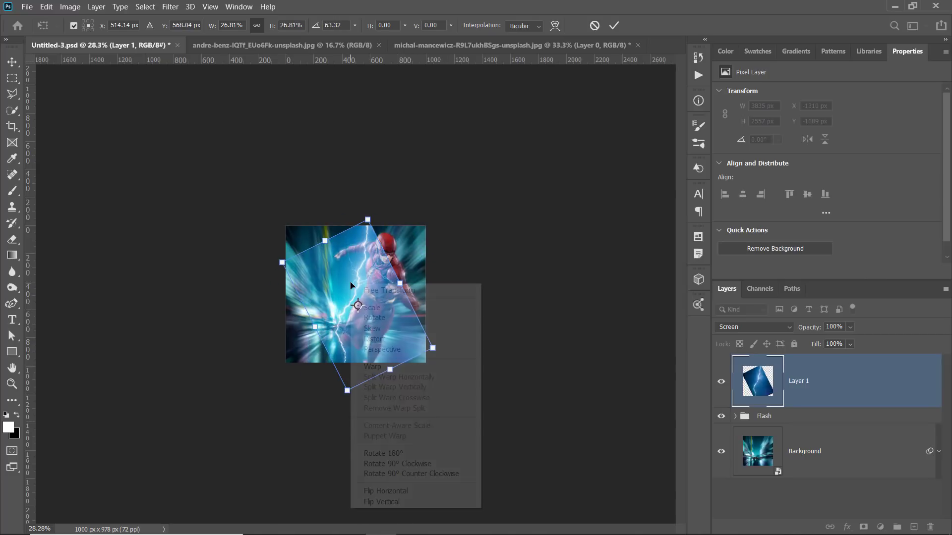
{"action": "left_click", "coordinate": [385, 493]}
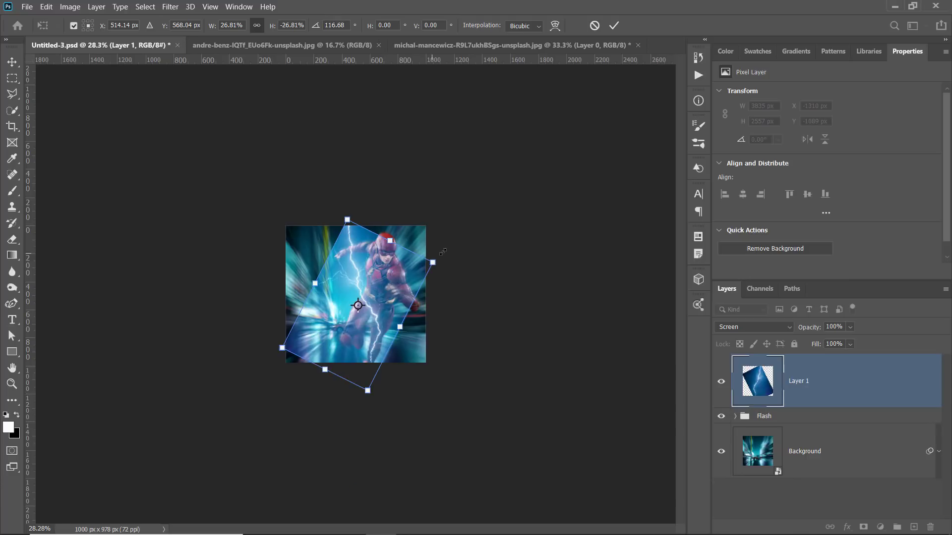
Rotate the lightning to about 156°, place its bolt diagonally across the runner's head, torso and raised leg, and apply the transform
{"action": "left_click_drag", "start_coordinate": [443, 252], "coordinate": [452, 317]}
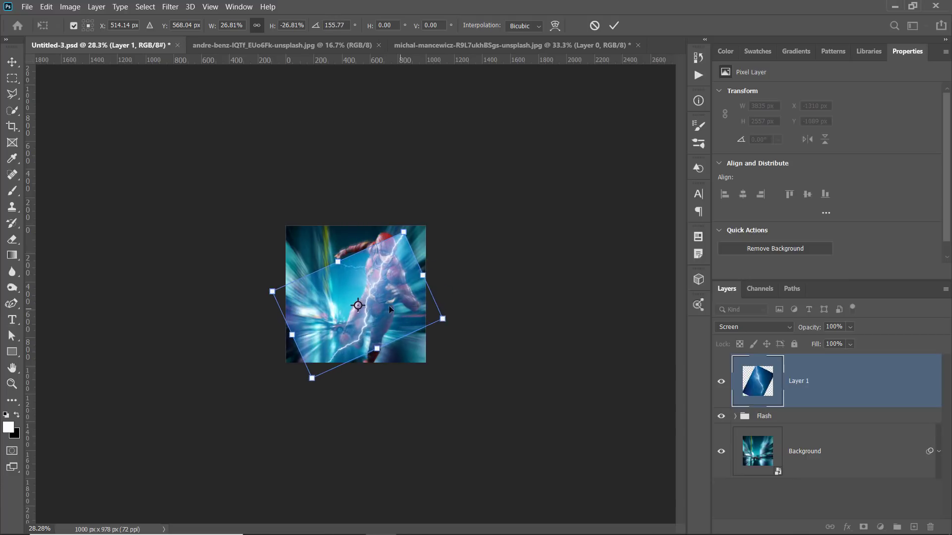
{"action": "left_click_drag", "start_coordinate": [387, 296], "coordinate": [390, 285]}
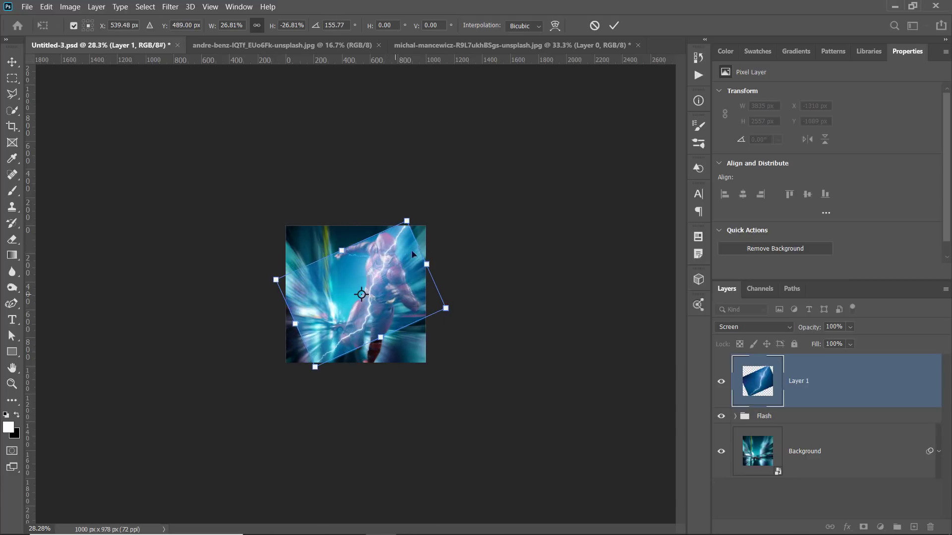
{"action": "left_click", "coordinate": [613, 26]}
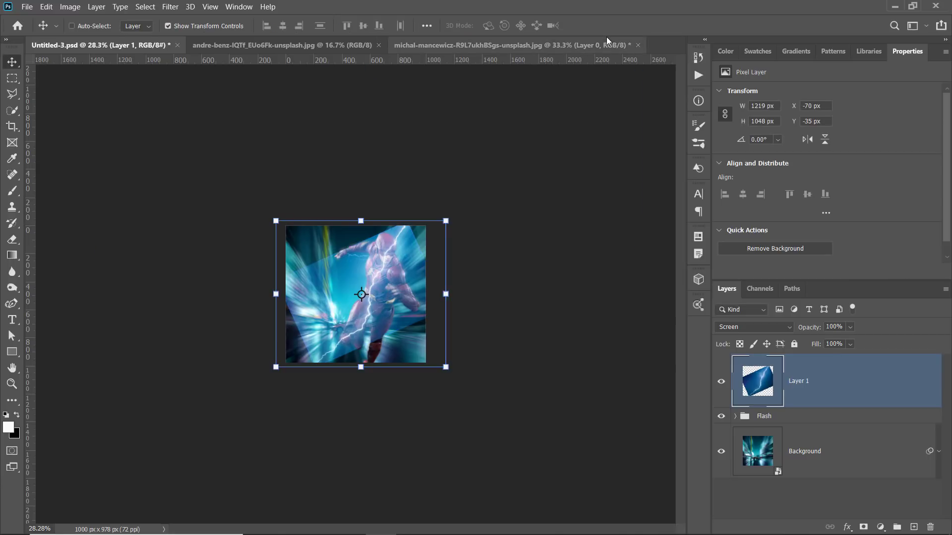
Apply a Levels adjustment to the lightning layer with input black 105, midtones 0.43 and white 223
{"action": "double_click", "coordinate": [12, 367]}
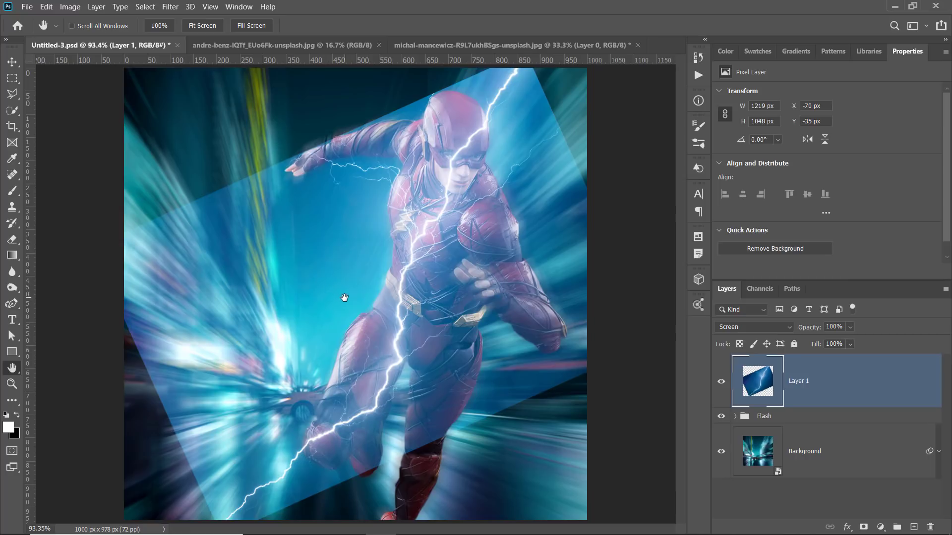
{"action": "left_click", "coordinate": [68, 8]}
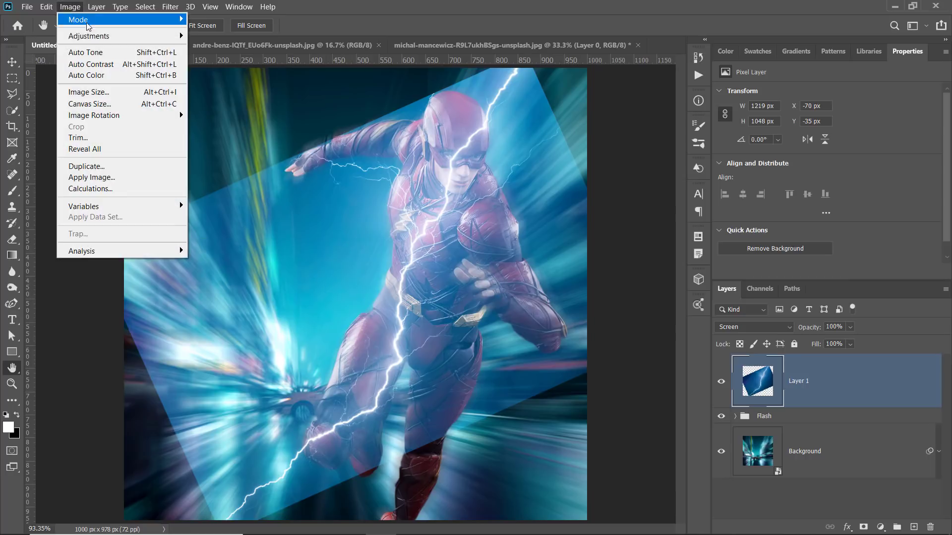
{"action": "mouse_move", "coordinate": [94, 36]}
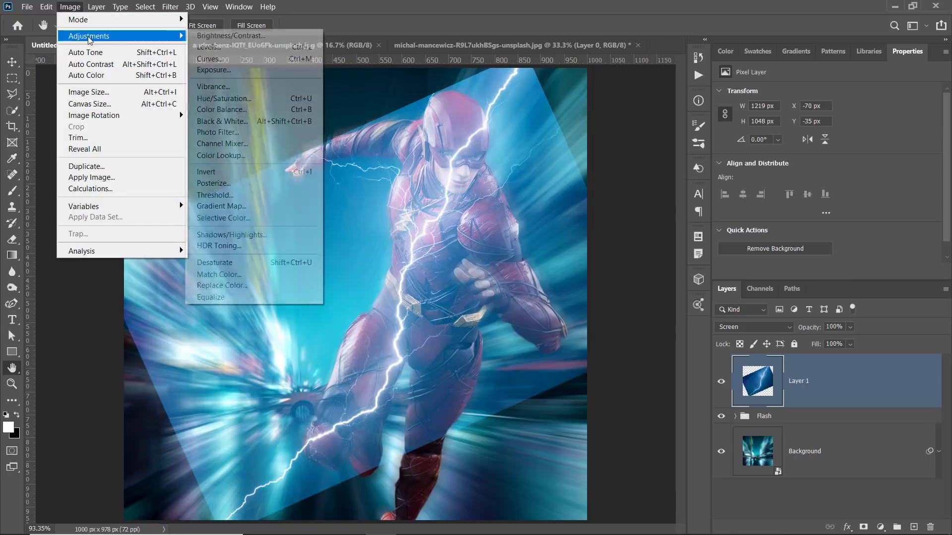
{"action": "left_click", "coordinate": [238, 47]}
{"action": "left_click", "coordinate": [561, 232]}
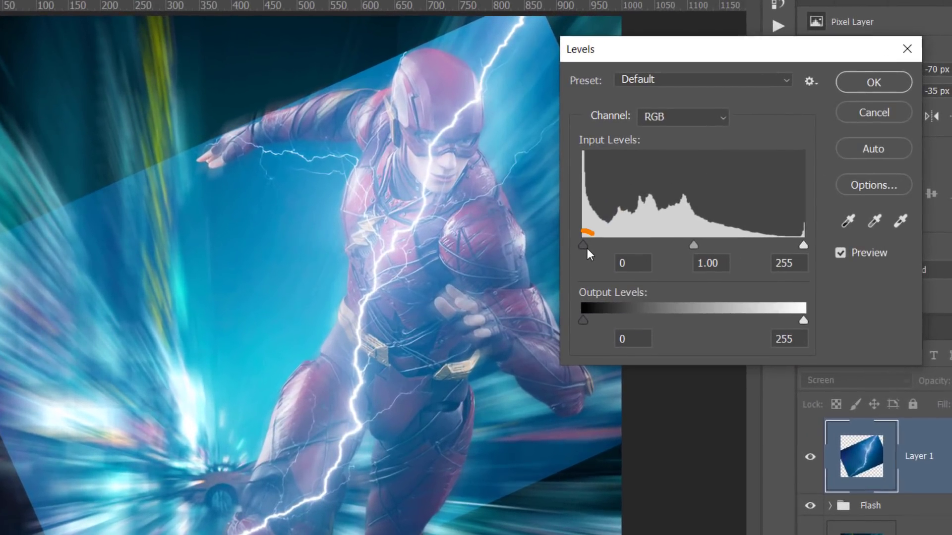
{"action": "left_click_drag", "start_coordinate": [584, 248], "coordinate": [673, 240]}
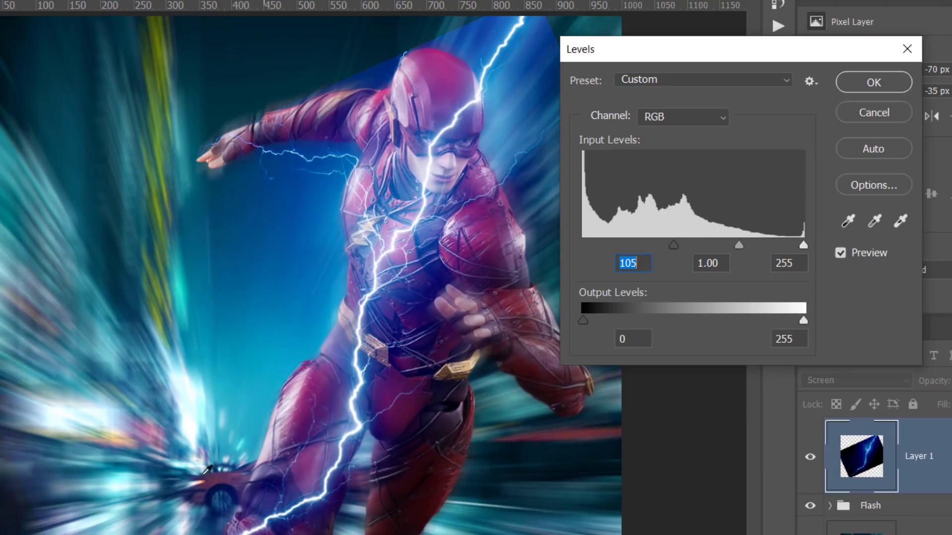
{"action": "left_click_drag", "start_coordinate": [739, 244], "coordinate": [774, 254]}
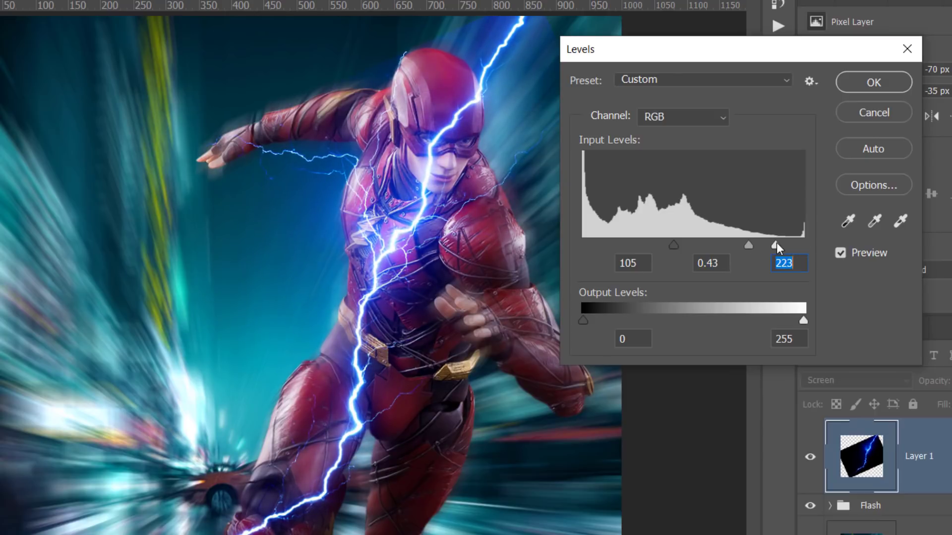
{"action": "key", "text": "Return"}
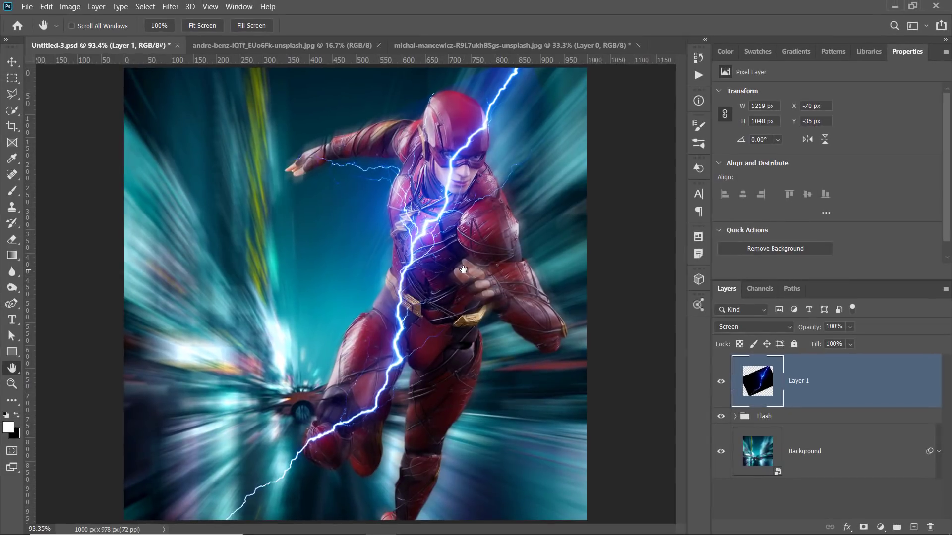
Tint the lightning layer yellow with a Hue/Saturation adjustment using Colorize, hue 66 and saturation about 33
{"action": "left_click", "coordinate": [74, 9]}
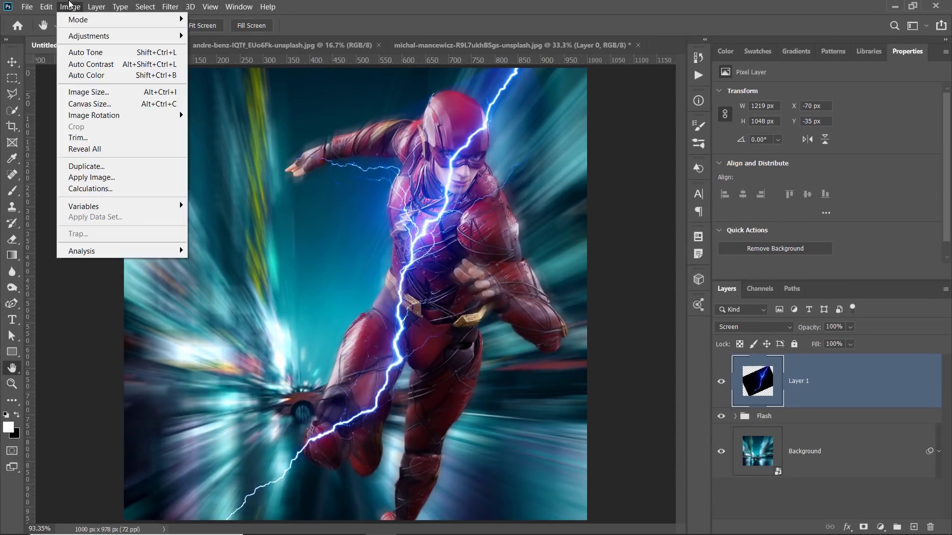
{"action": "mouse_move", "coordinate": [86, 37]}
{"action": "left_click", "coordinate": [226, 98]}
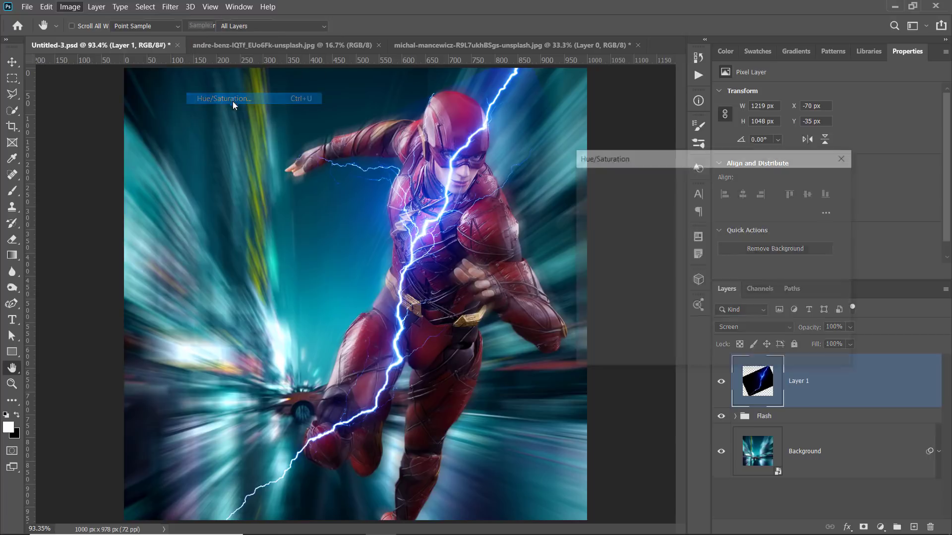
{"action": "left_click", "coordinate": [804, 314]}
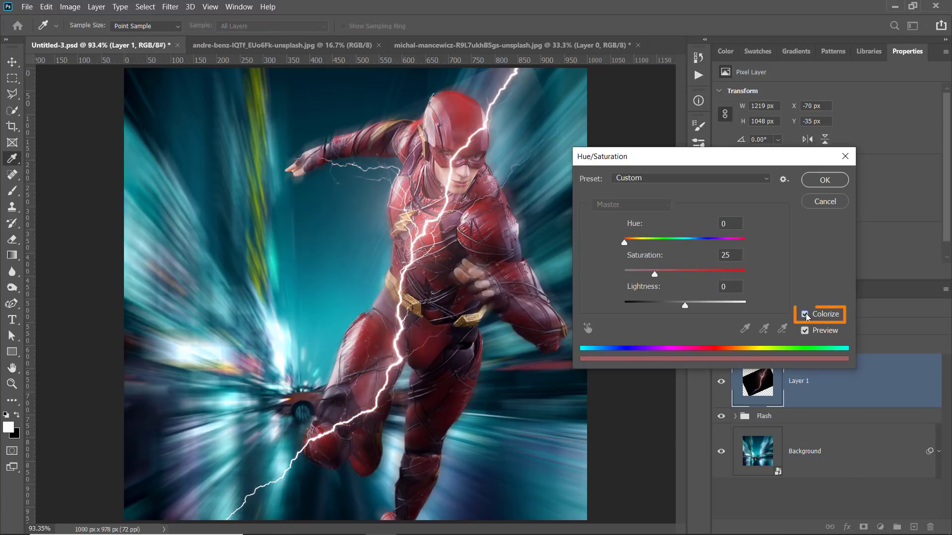
{"action": "left_click_drag", "start_coordinate": [624, 242], "coordinate": [665, 277]}
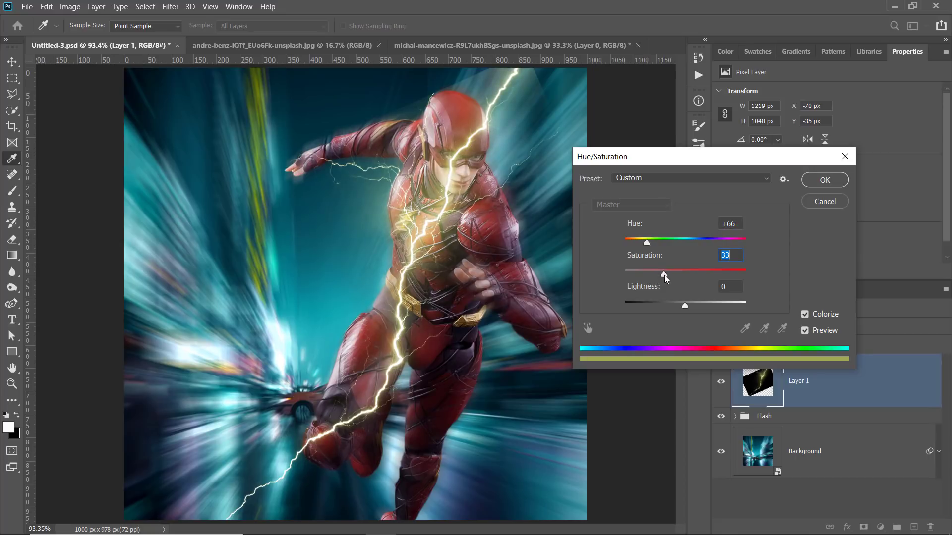
{"action": "key", "text": "space"}
{"action": "left_click", "coordinate": [824, 180]}
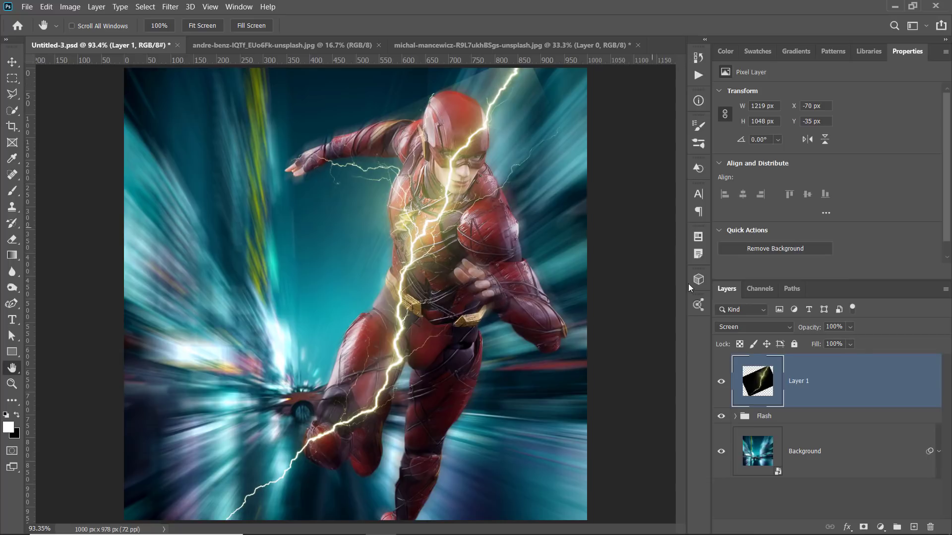
Burn away the faint haze at the edges of the lightning layer with a 125 px Burn tool brush, range Shadows, exposure 50%
{"action": "left_click", "coordinate": [12, 292]}
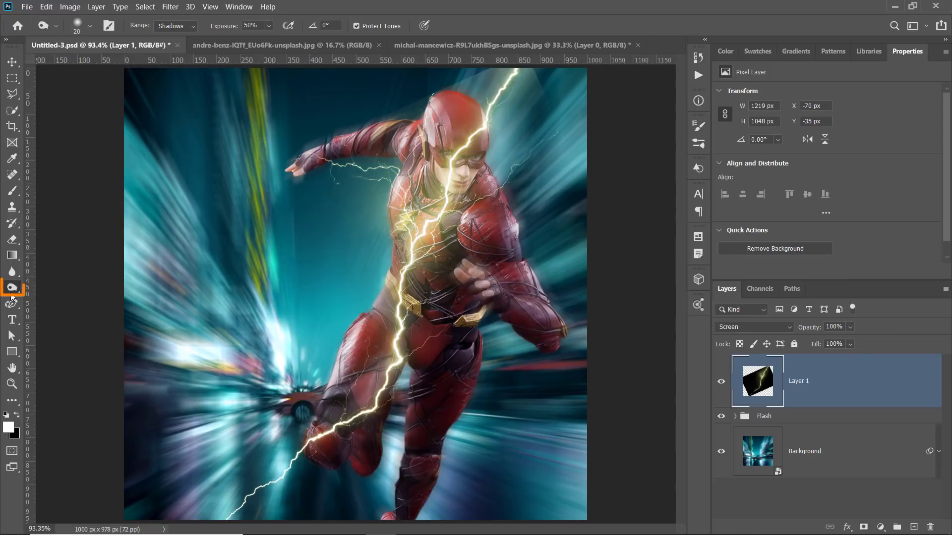
{"action": "left_click", "coordinate": [49, 299]}
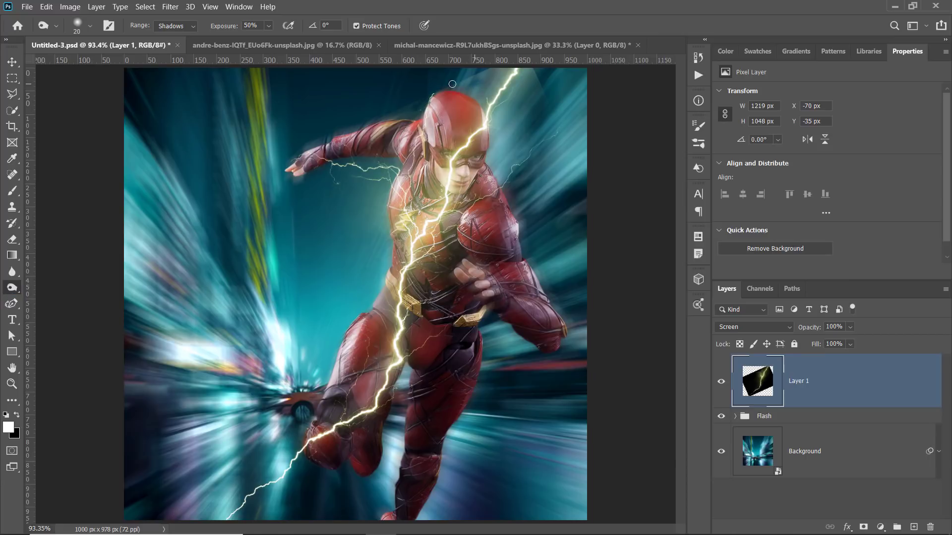
{"action": "key", "text": "bracketright"}
{"action": "key", "text": "bracketright"}
{"action": "key", "text": "bracketright"}
{"action": "key", "text": "bracketright"}
{"action": "key", "text": "bracketright"}
{"action": "key", "text": "bracketright"}
{"action": "key", "text": "bracketright"}
{"action": "key", "text": "bracketright"}
{"action": "key", "text": "bracketright"}
{"action": "key", "text": "bracketright"}
{"action": "key", "text": "bracketright"}
{"action": "key", "text": "bracketright"}
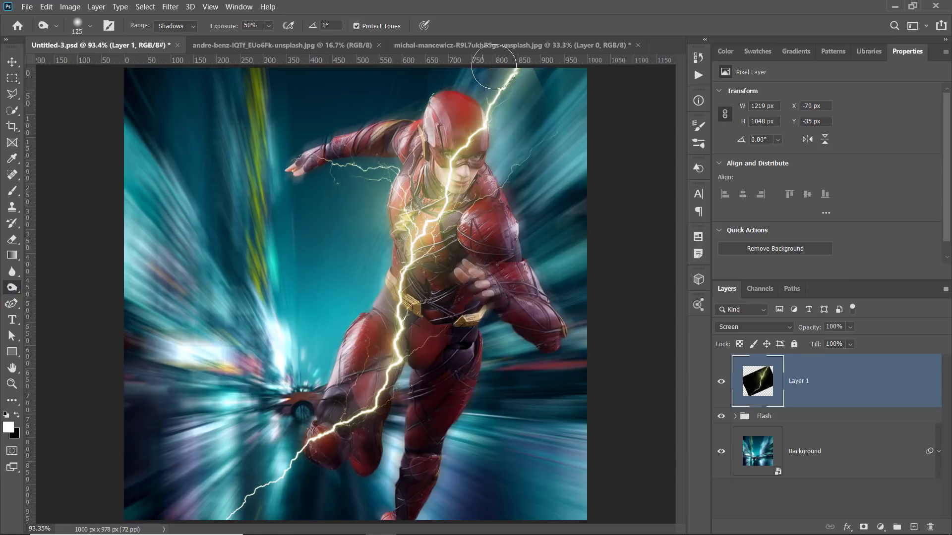
{"action": "mouse_move", "coordinate": [529, 69]}
{"action": "left_mouse_down"}
{"action": "mouse_move", "coordinate": [489, 63]}
{"action": "mouse_move", "coordinate": [557, 104]}
{"action": "mouse_move", "coordinate": [551, 116]}
{"action": "mouse_move", "coordinate": [543, 79]}
{"action": "mouse_move", "coordinate": [534, 86]}
{"action": "mouse_move", "coordinate": [549, 123]}
{"action": "mouse_move", "coordinate": [536, 72]}
{"action": "left_mouse_up"}
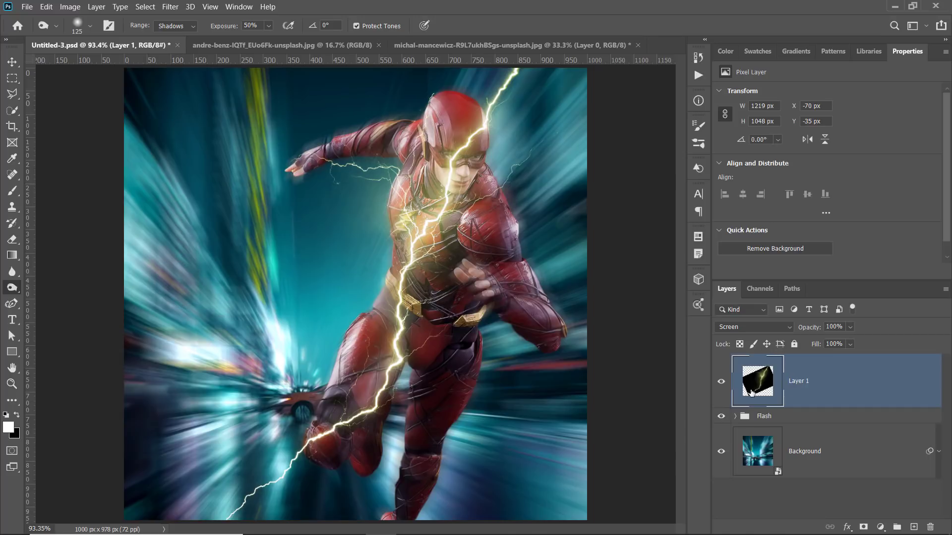
Replace the lightning photo layer with a new layer holding a narrow horizontal linear gradient at mid-canvas, from white on its left to black on its right
{"action": "left_click_drag", "start_coordinate": [832, 398], "coordinate": [929, 526]}
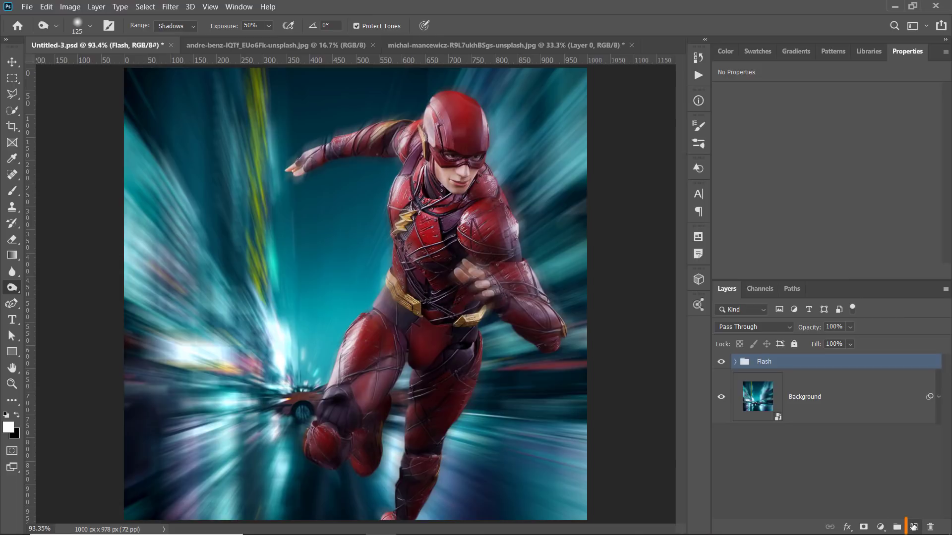
{"action": "left_click", "coordinate": [914, 527]}
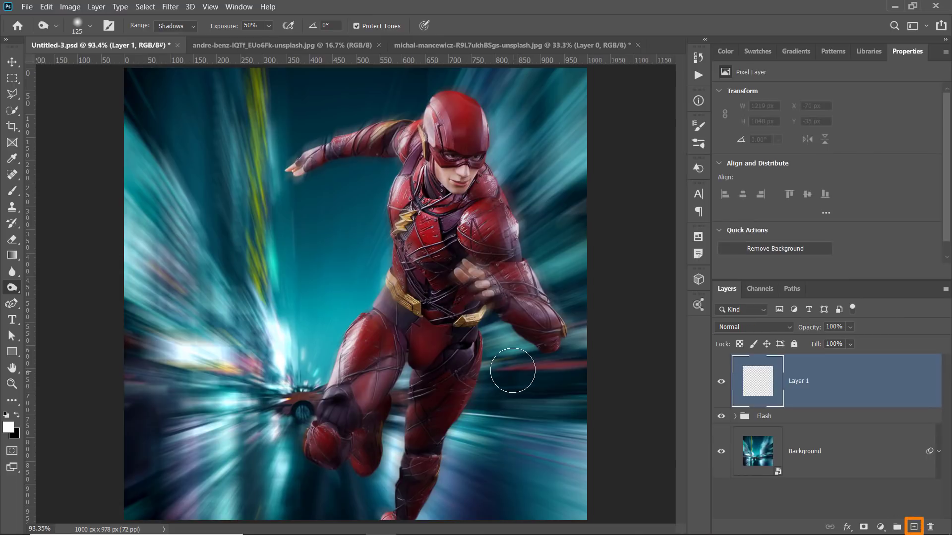
{"action": "left_click_drag", "start_coordinate": [12, 255], "coordinate": [87, 254]}
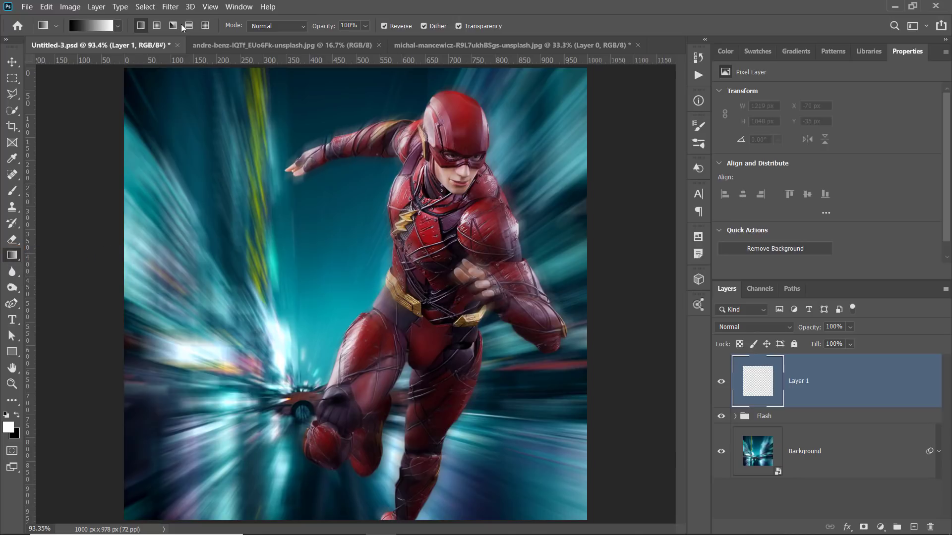
{"action": "left_click", "coordinate": [117, 26]}
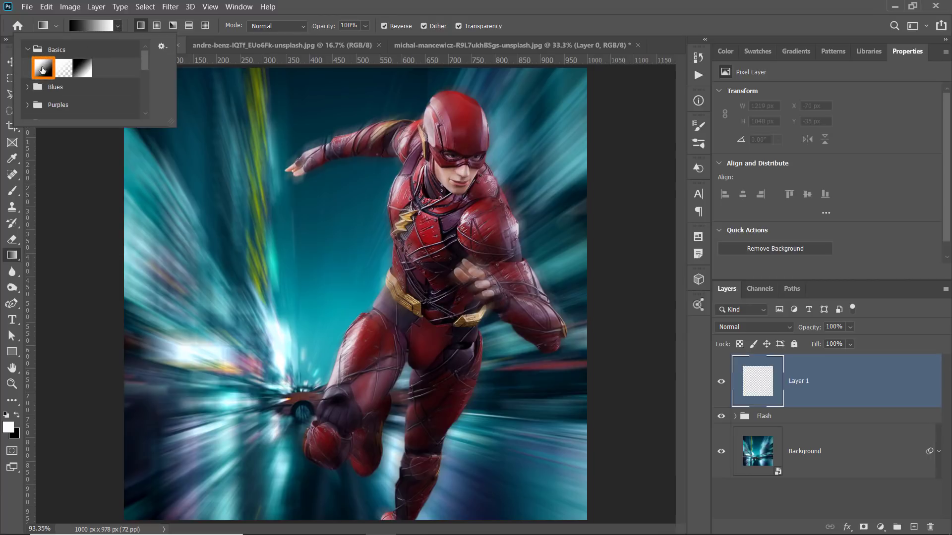
{"action": "left_click", "coordinate": [126, 23]}
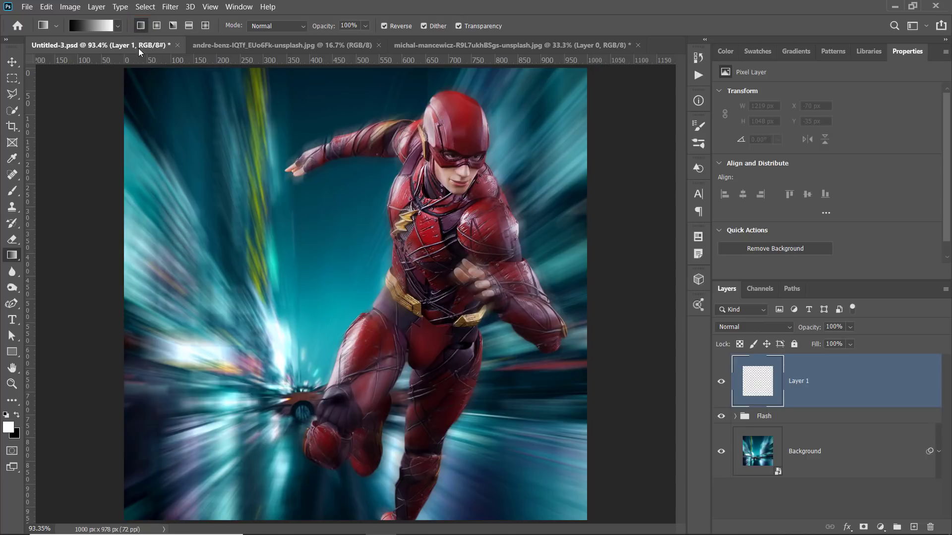
{"action": "left_click_drag", "start_coordinate": [389, 251], "coordinate": [328, 251]}
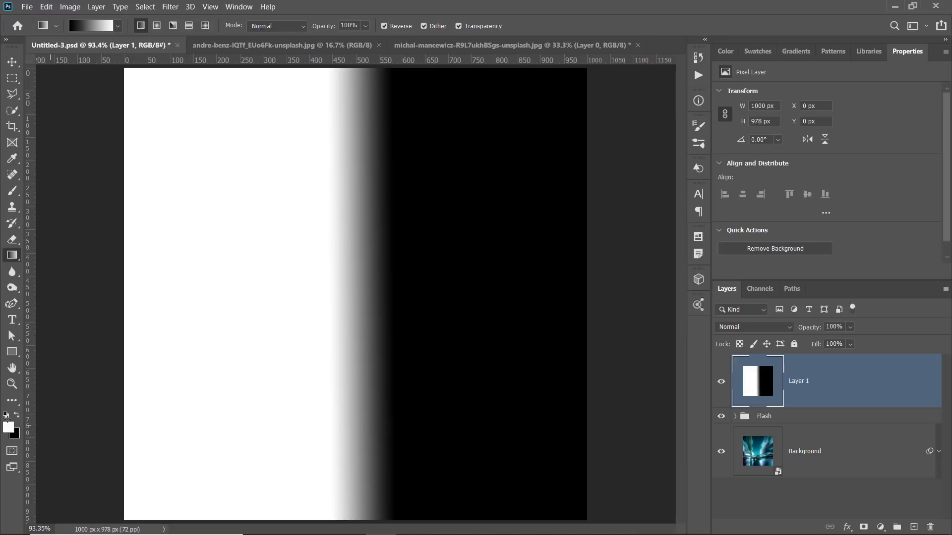
Render Difference Clouds over the gradient on Layer 1 and invert the result into a bright vertical bolt
{"action": "left_click", "coordinate": [170, 6]}
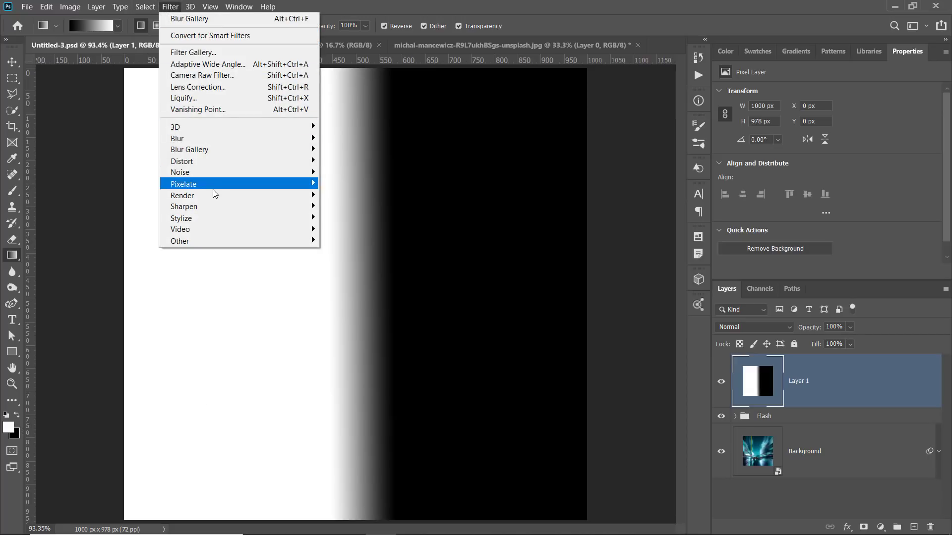
{"action": "mouse_move", "coordinate": [216, 199]}
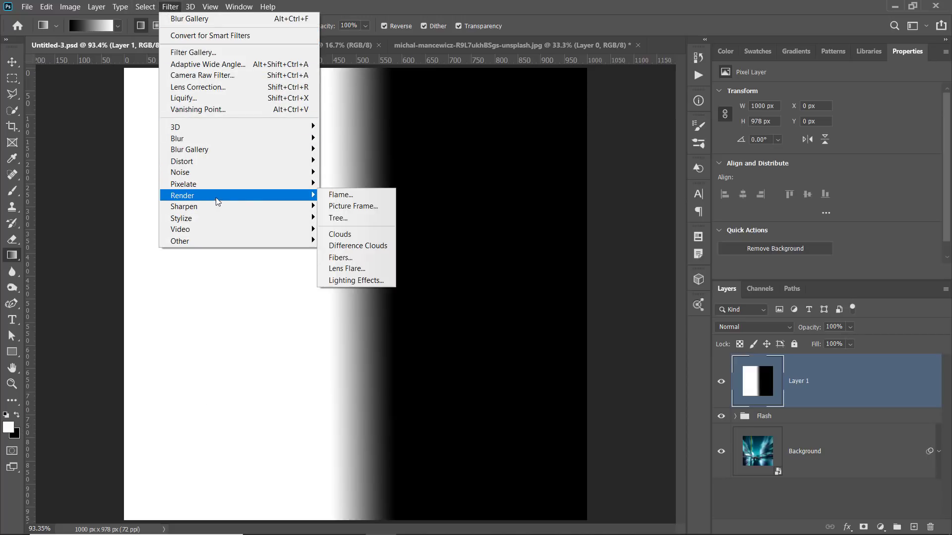
{"action": "left_click", "coordinate": [369, 246]}
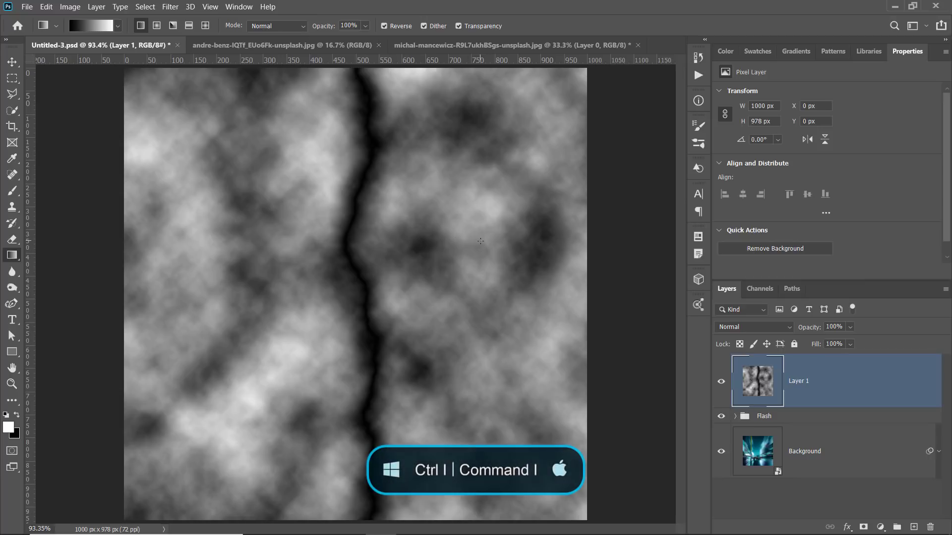
{"action": "key", "text": "ctrl+i"}
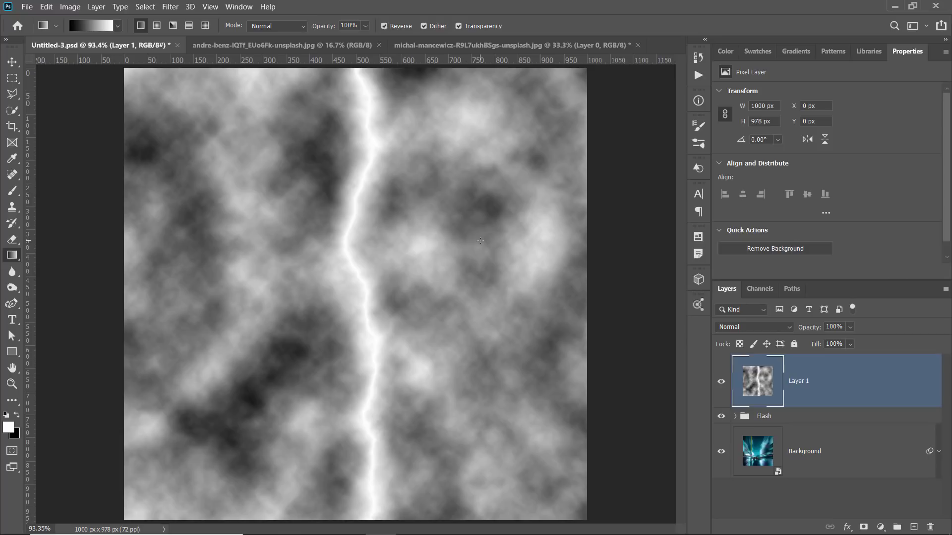
Isolate the bolt on black with a Levels adjustment using input black 228, midtones 0.40 and white 255
{"action": "left_click", "coordinate": [70, 7]}
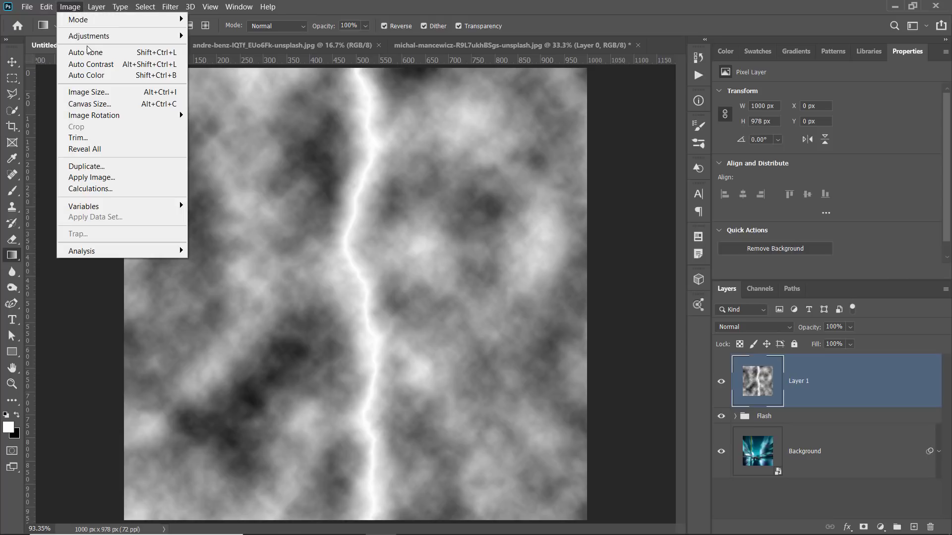
{"action": "mouse_move", "coordinate": [90, 35]}
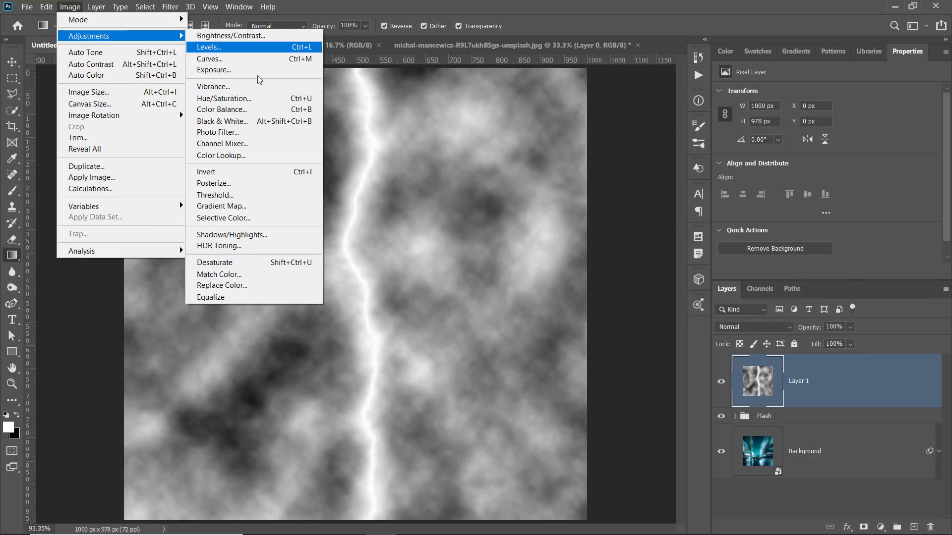
{"action": "left_click", "coordinate": [243, 47]}
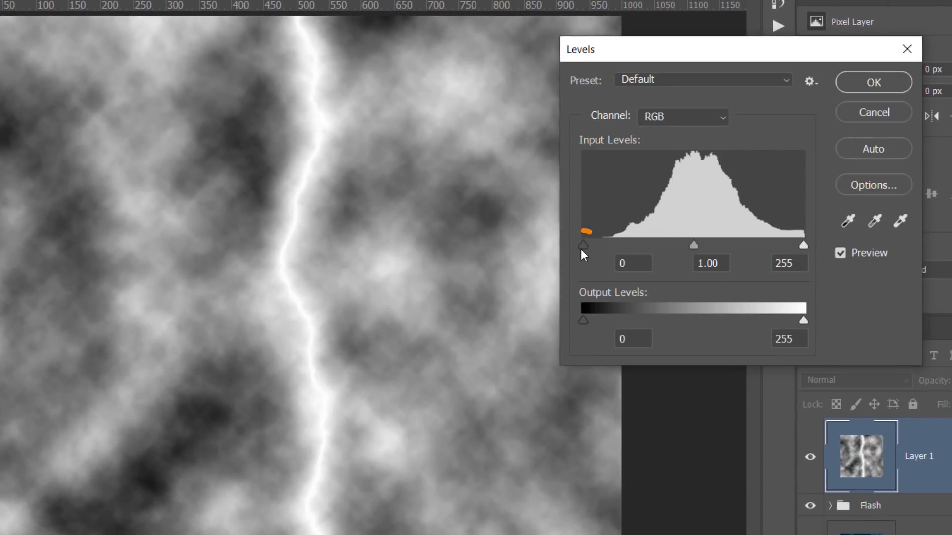
{"action": "left_click_drag", "start_coordinate": [582, 247], "coordinate": [798, 245]}
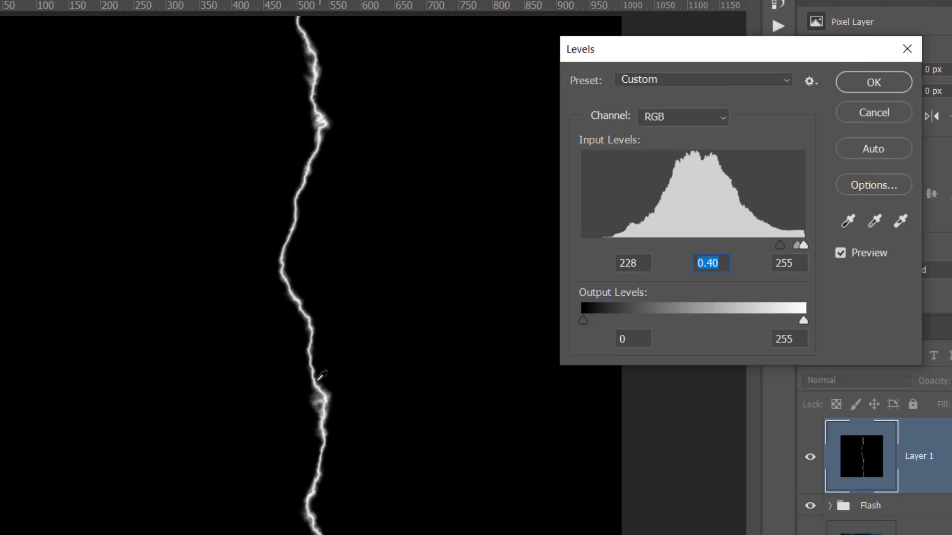
{"action": "left_click", "coordinate": [855, 88]}
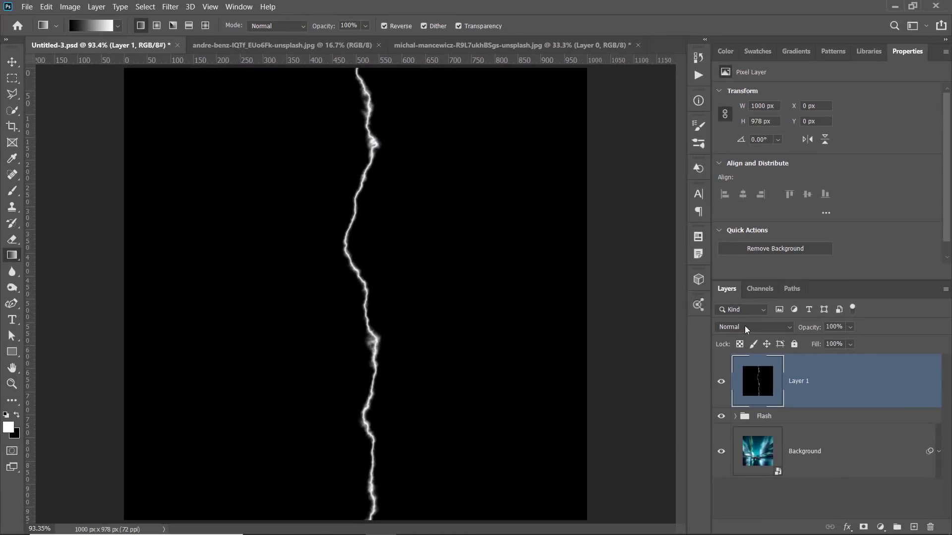
Try the Screen blend mode on the bolt layer over the runner and return it to Normal
{"action": "left_click", "coordinate": [745, 326]}
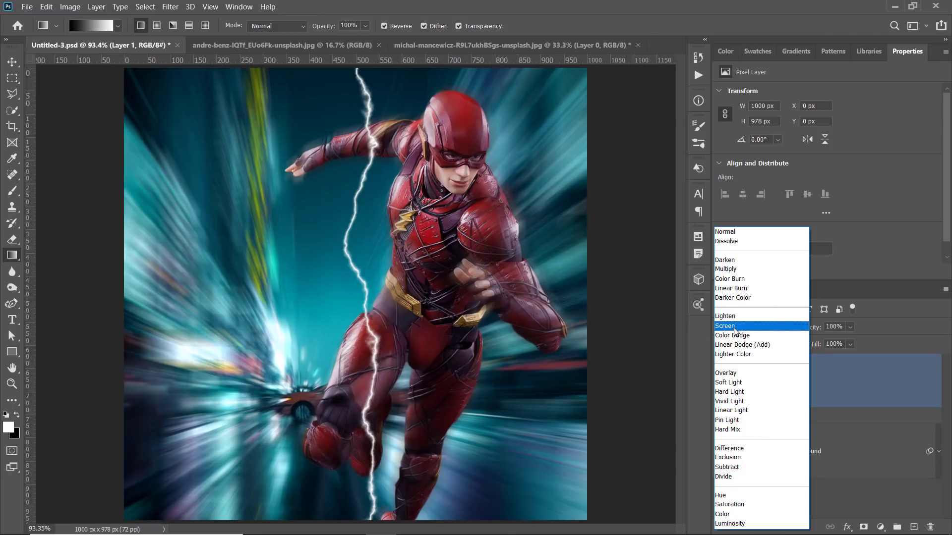
{"action": "left_click", "coordinate": [738, 327]}
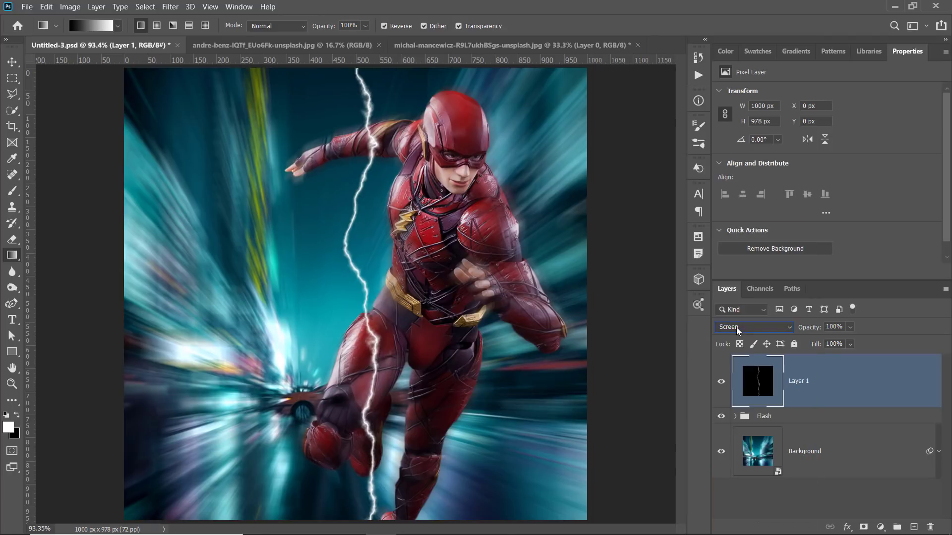
{"action": "left_click", "coordinate": [736, 327]}
{"action": "key", "text": "n"}
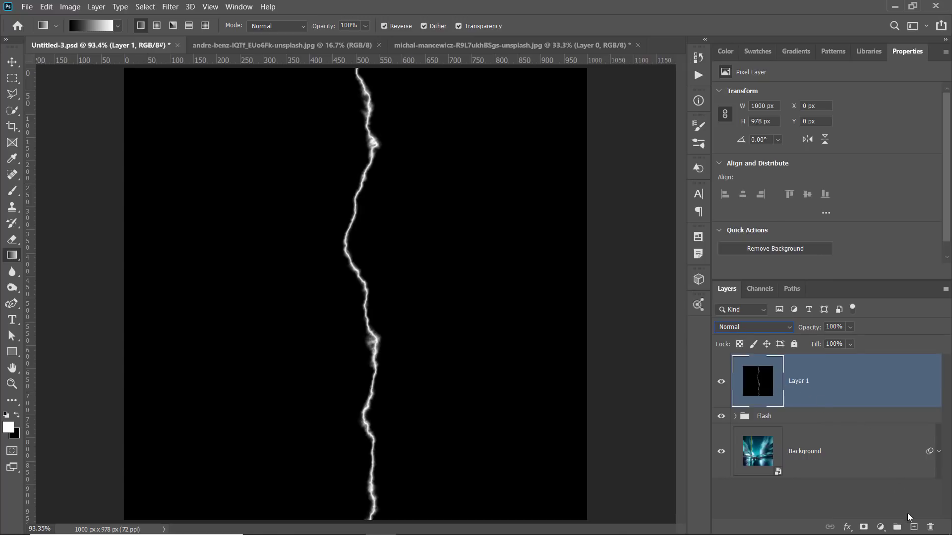
Add a new layer above the bolt, load the image's luminosity as a selection, fill it with white and deselect
{"action": "left_click", "coordinate": [913, 526]}
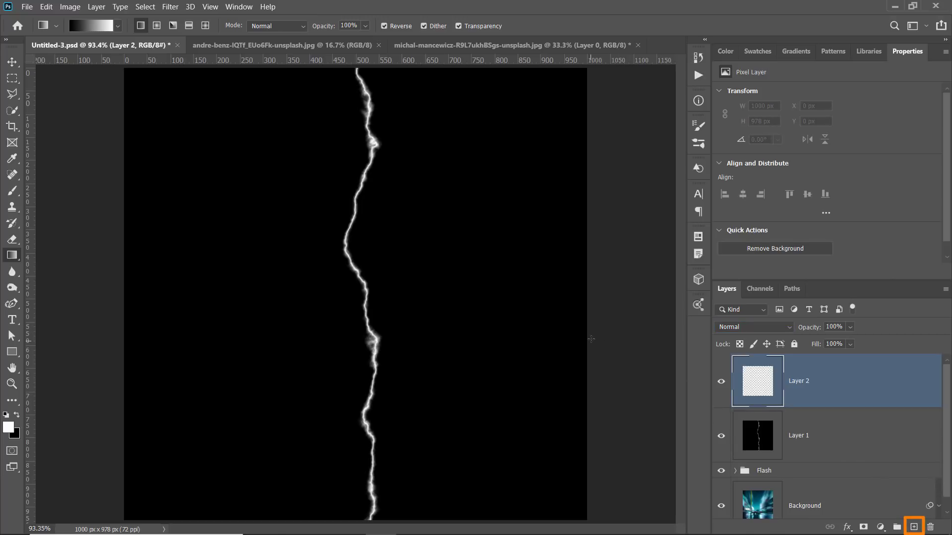
{"action": "key", "text": "ctrl+alt+2"}
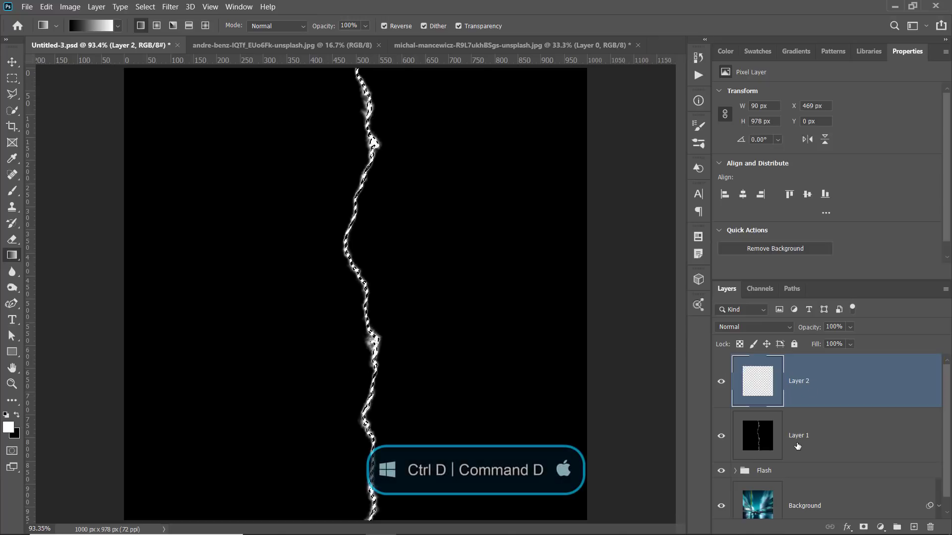
{"action": "key", "text": "ctrl+d"}
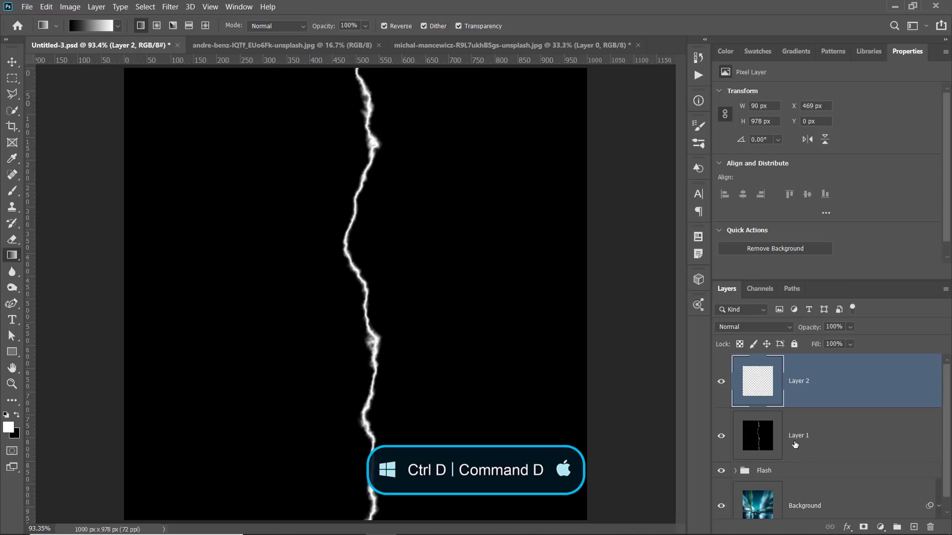
Fill Layer 1 with black and toggle Layer 2's visibility to check the extracted bolt
{"action": "left_click", "coordinate": [795, 445]}
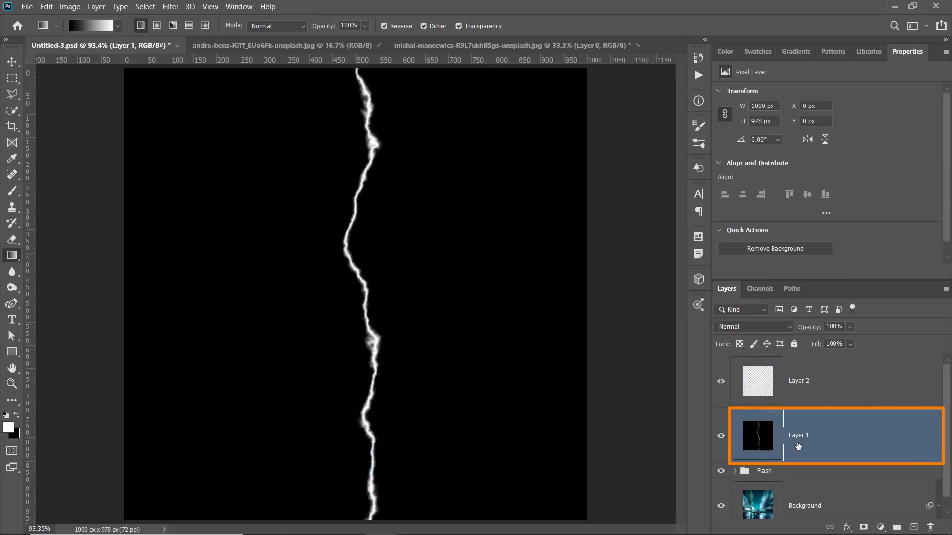
{"action": "key", "text": "ctrl+BackSpace"}
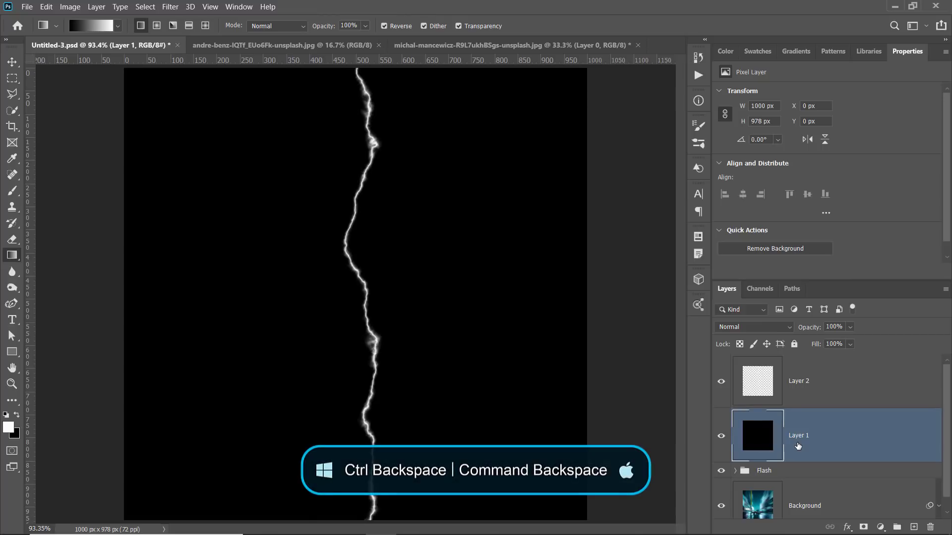
{"action": "left_click", "coordinate": [722, 381]}
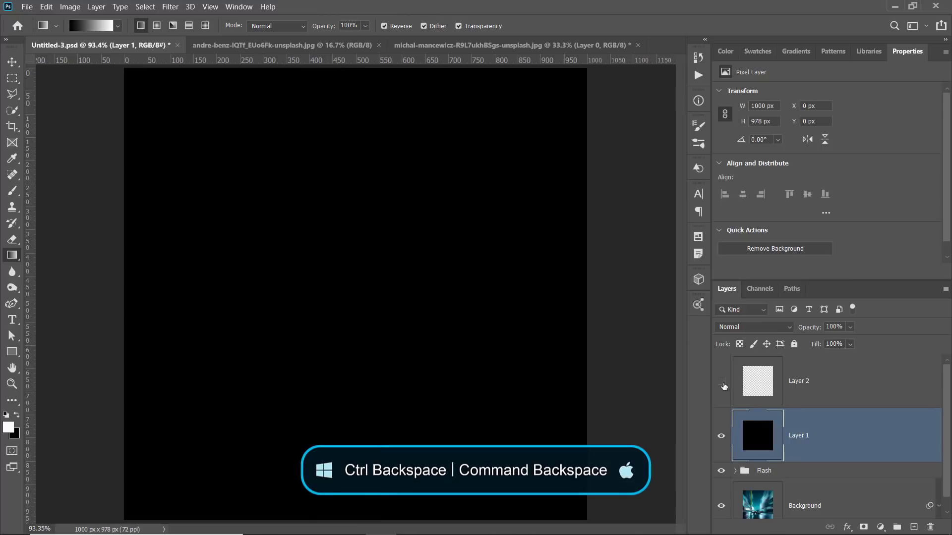
{"action": "left_click", "coordinate": [721, 381]}
Duplicate Layer 2 with the extracted white bolt
{"action": "left_click", "coordinate": [771, 384]}
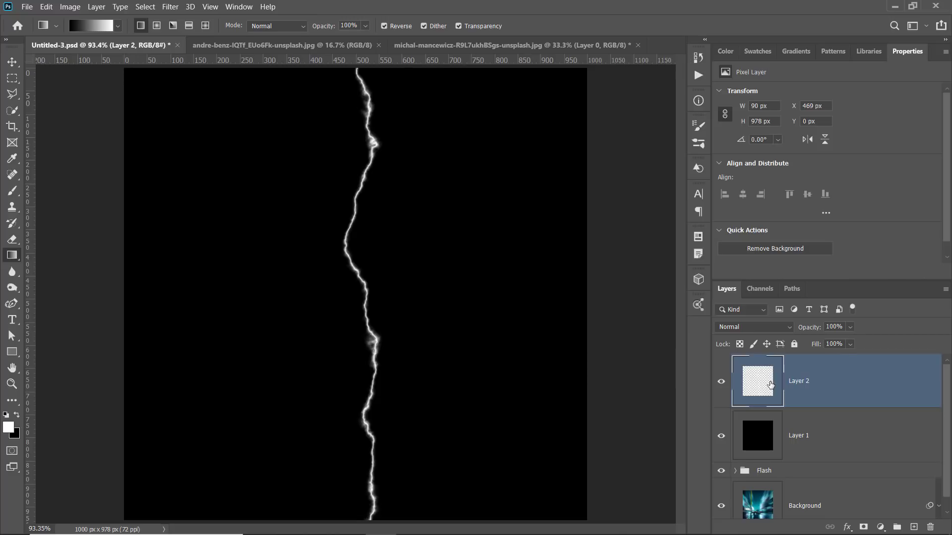
{"action": "key", "text": "ctrl+j"}
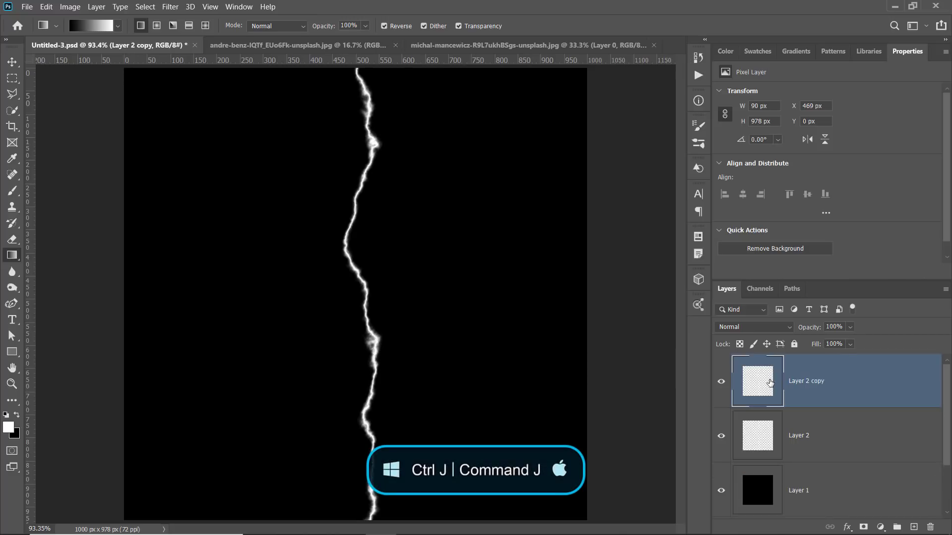
With transform controls enabled, scale the duplicated bolt to 46.32% and place it beside the upper part of the main bolt
{"action": "left_click", "coordinate": [13, 62]}
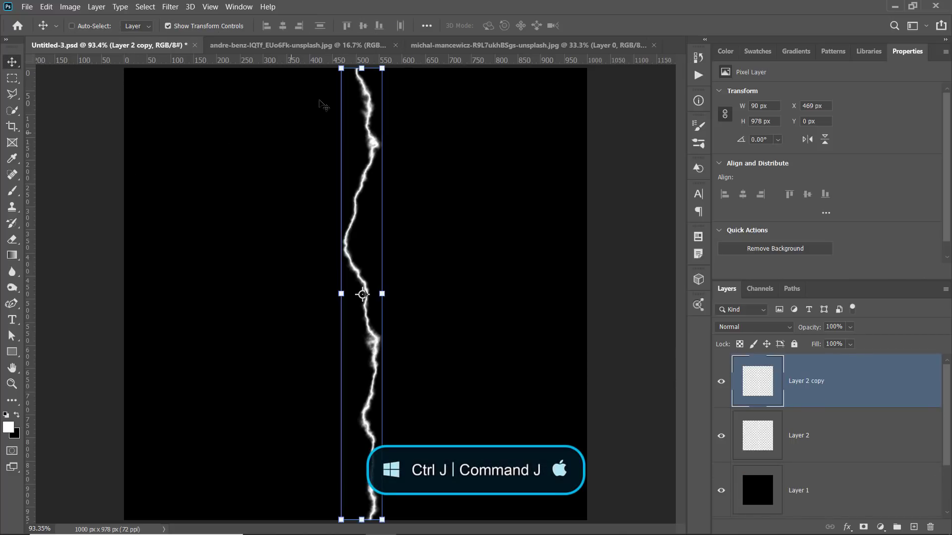
{"action": "left_click", "coordinate": [180, 28]}
{"action": "left_click", "coordinate": [168, 27]}
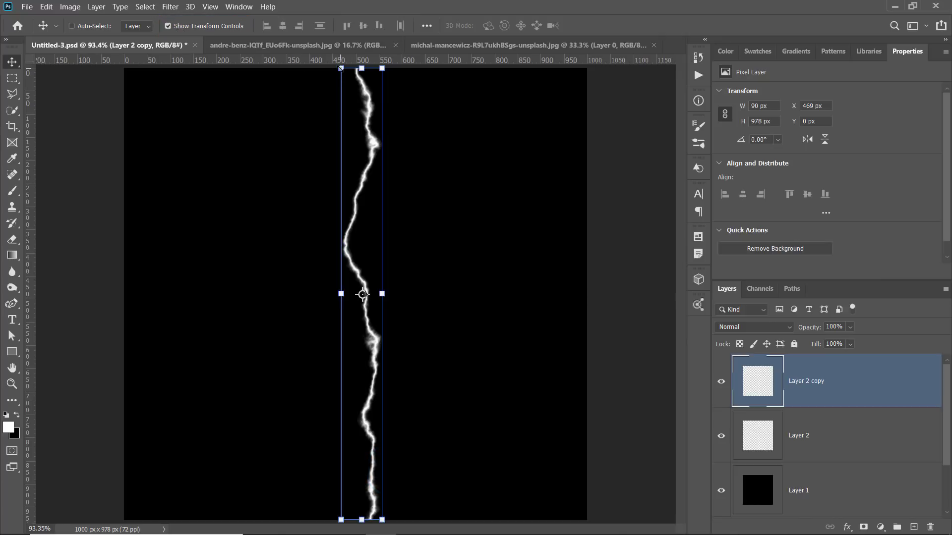
{"action": "left_click_drag", "start_coordinate": [340, 69], "coordinate": [370, 234]}
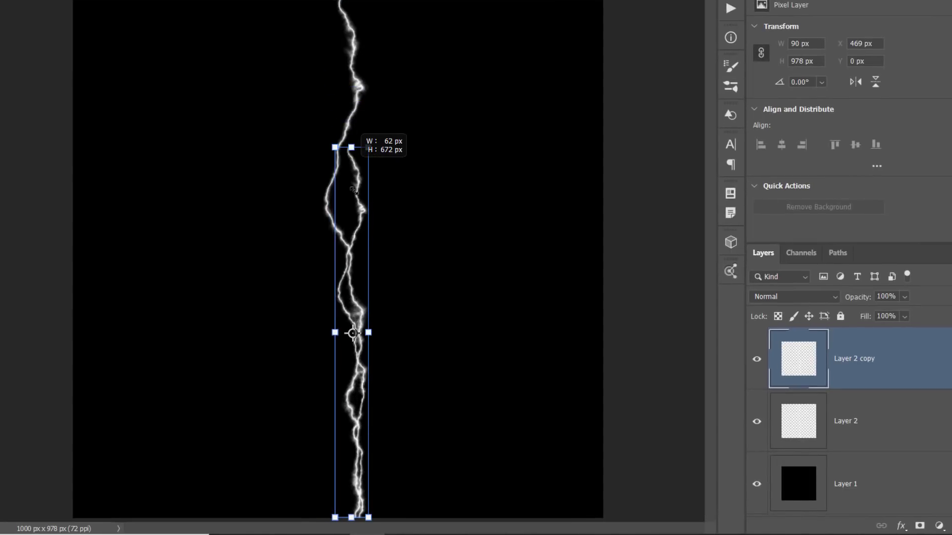
{"action": "left_click_drag", "start_coordinate": [354, 190], "coordinate": [338, 297]}
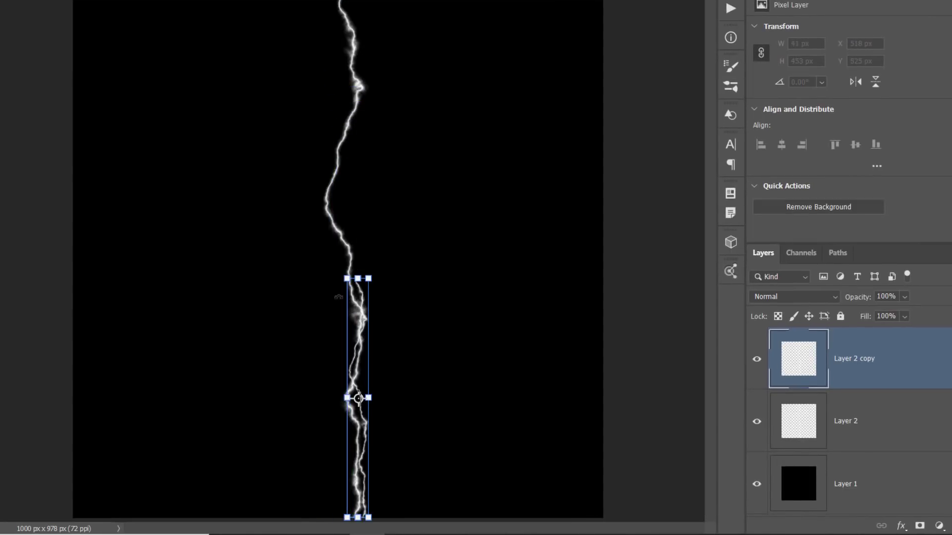
{"action": "left_click_drag", "start_coordinate": [361, 331], "coordinate": [334, 35]}
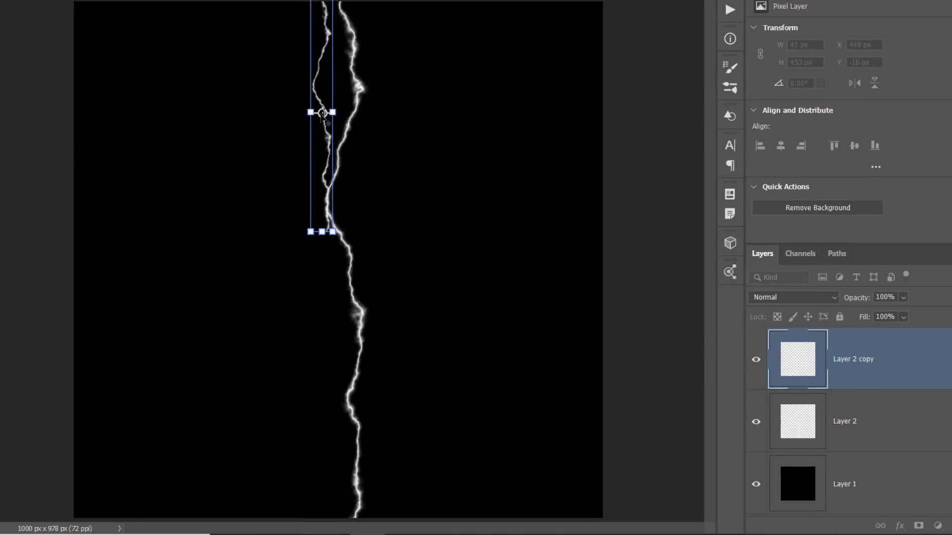
Turn on the transform's reference point and place it at the bottom centre of the small bolt's bounding box
{"action": "left_click_drag", "start_coordinate": [322, 112], "coordinate": [321, 123]}
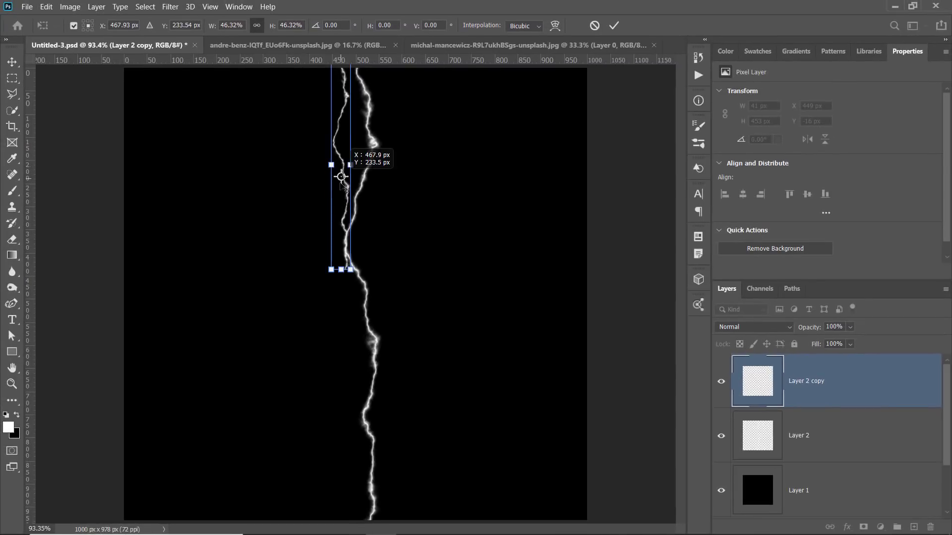
{"action": "left_click_drag", "start_coordinate": [341, 177], "coordinate": [339, 208]}
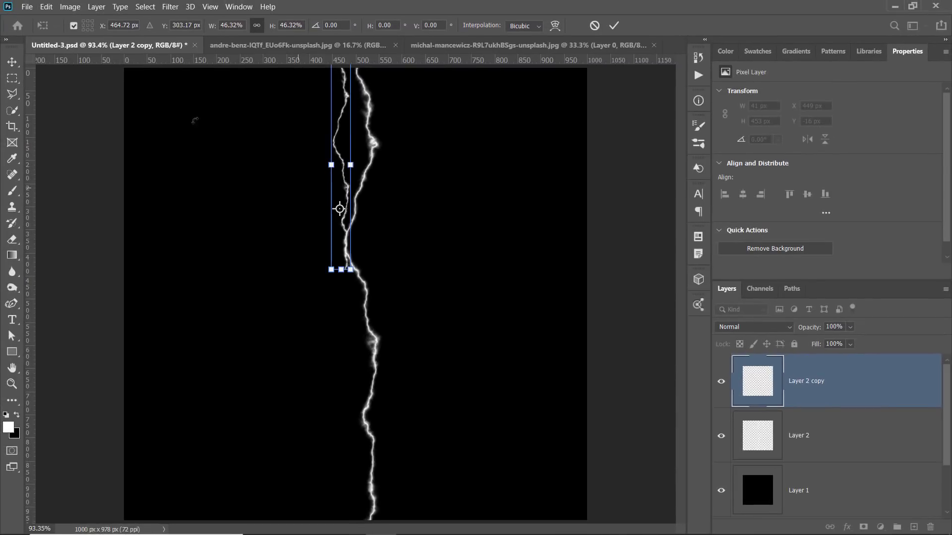
{"action": "left_click", "coordinate": [73, 26]}
{"action": "left_click", "coordinate": [73, 26]}
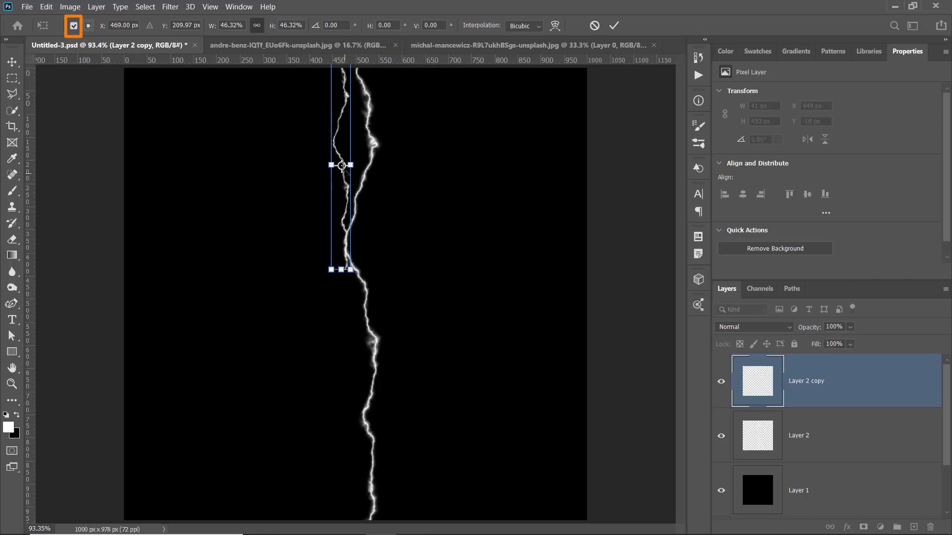
{"action": "left_click_drag", "start_coordinate": [342, 165], "coordinate": [341, 269]}
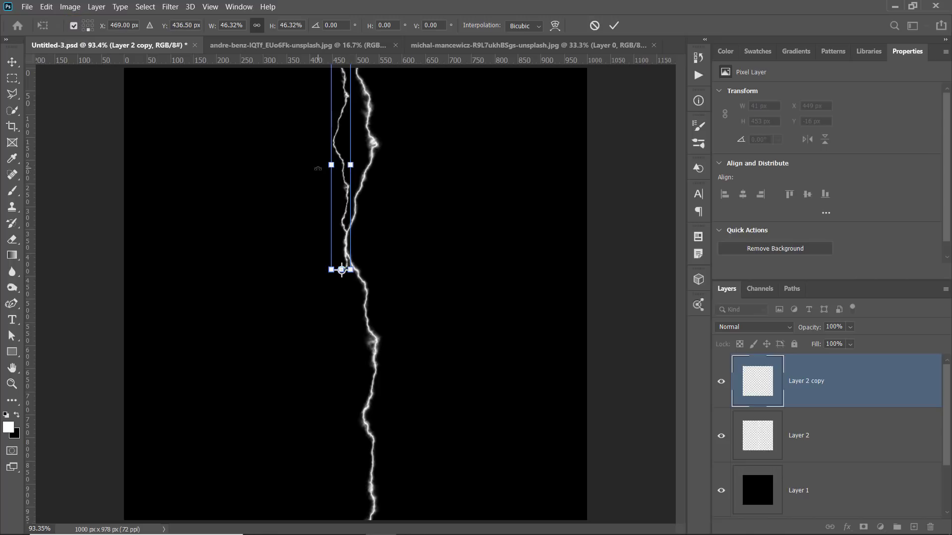
Rotate the small bolt about its lower end to about -18° so it branches off the main bolt, and apply the transform
{"action": "left_click_drag", "start_coordinate": [317, 168], "coordinate": [319, 248]}
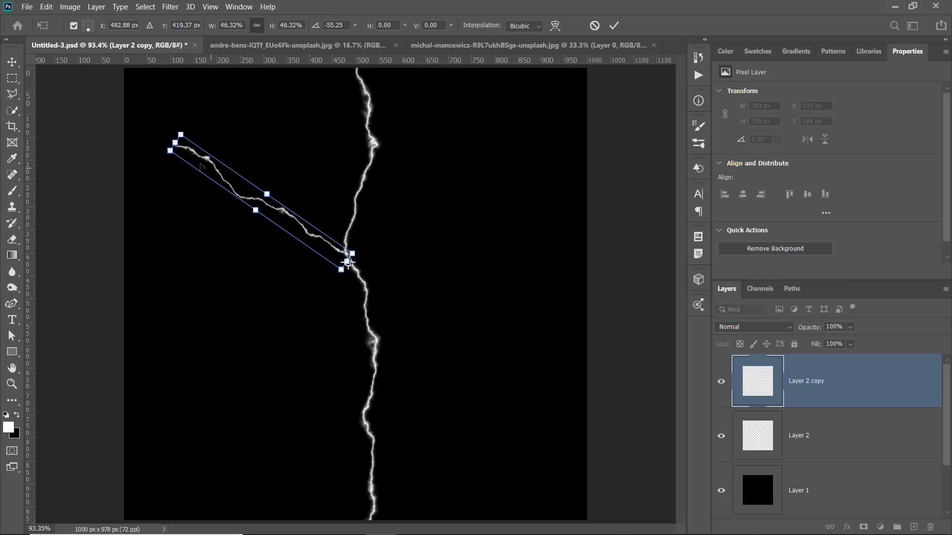
{"action": "left_click_drag", "start_coordinate": [166, 134], "coordinate": [343, 251]}
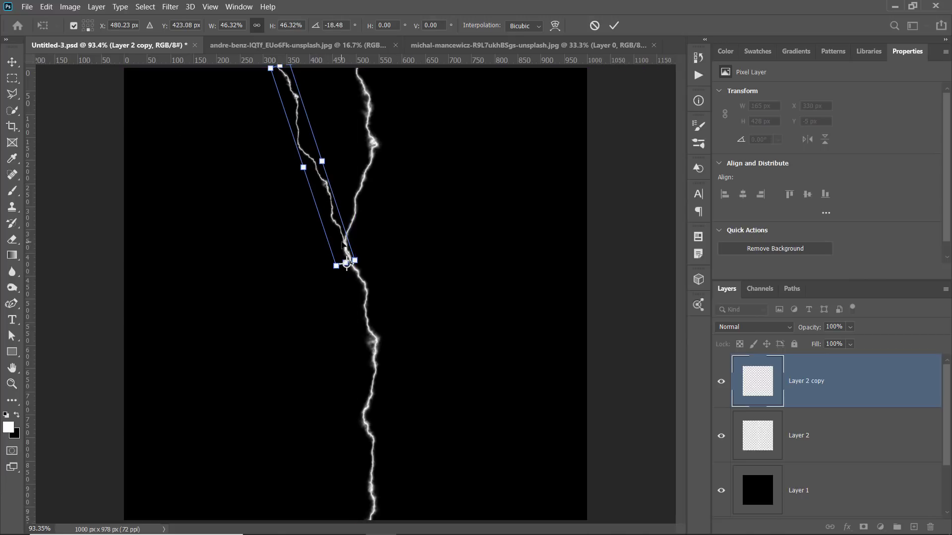
{"action": "key", "text": "Return"}
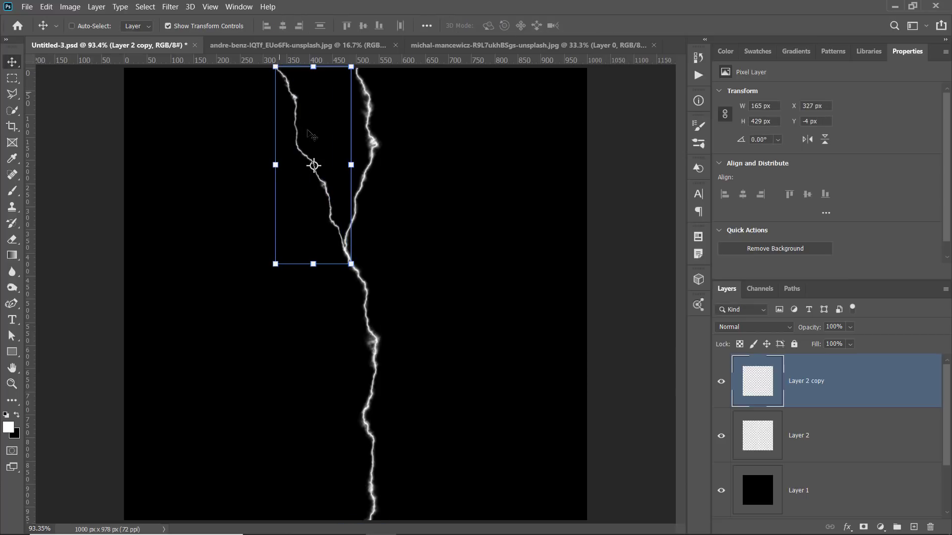
Flip the branch bolt horizontally and move it to the right side of the main bolt, with its lower end on the bolt
{"action": "key", "text": "ctrl"}
{"action": "key", "text": "ctrl+t"}
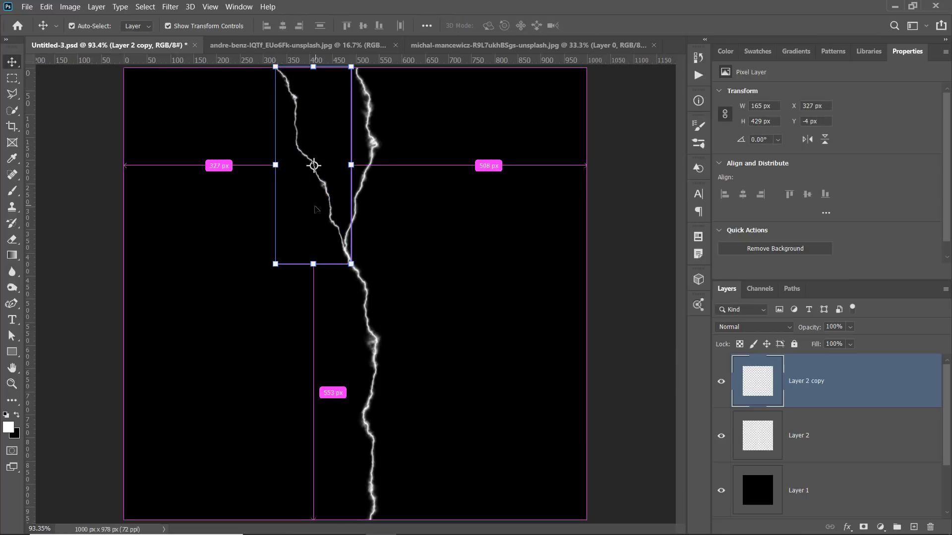
{"action": "right_click", "coordinate": [315, 207]}
{"action": "left_click", "coordinate": [361, 419]}
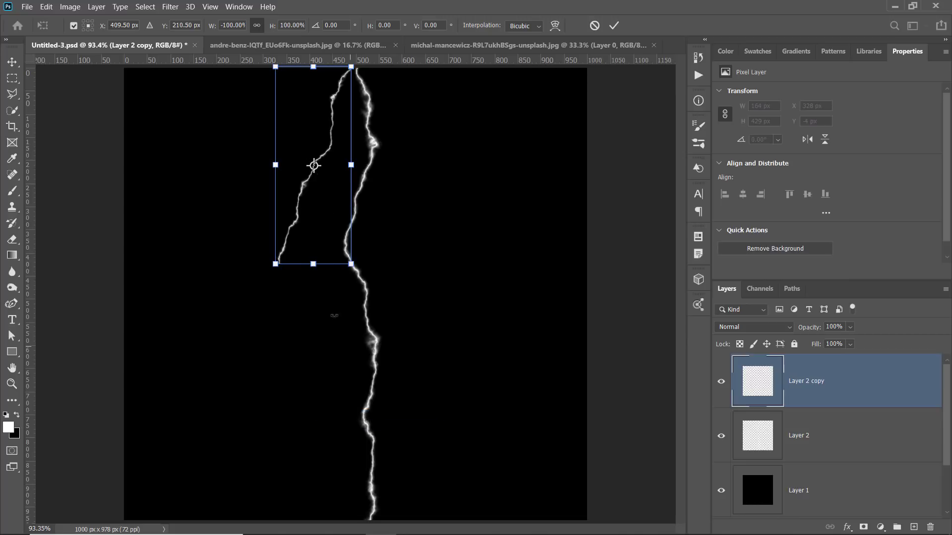
{"action": "left_click_drag", "start_coordinate": [294, 253], "coordinate": [378, 277]}
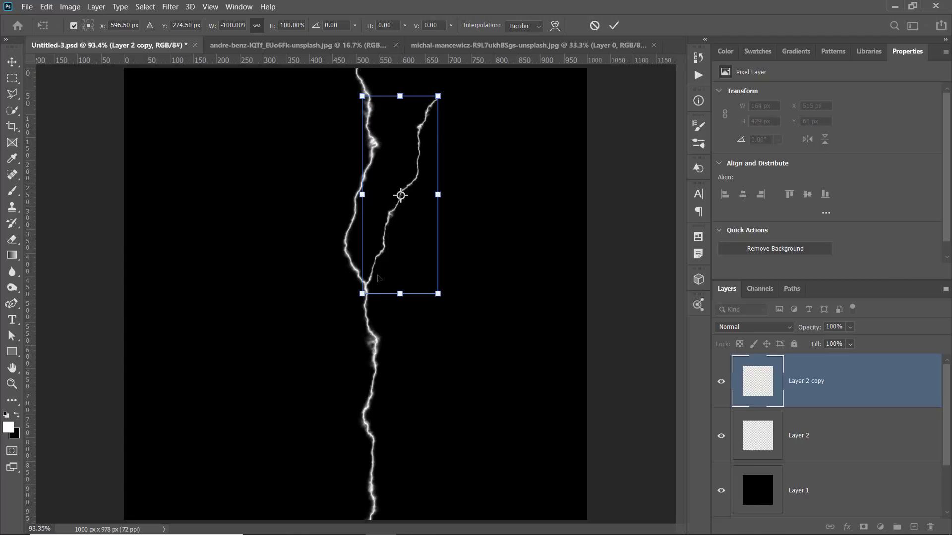
{"action": "left_click", "coordinate": [613, 25]}
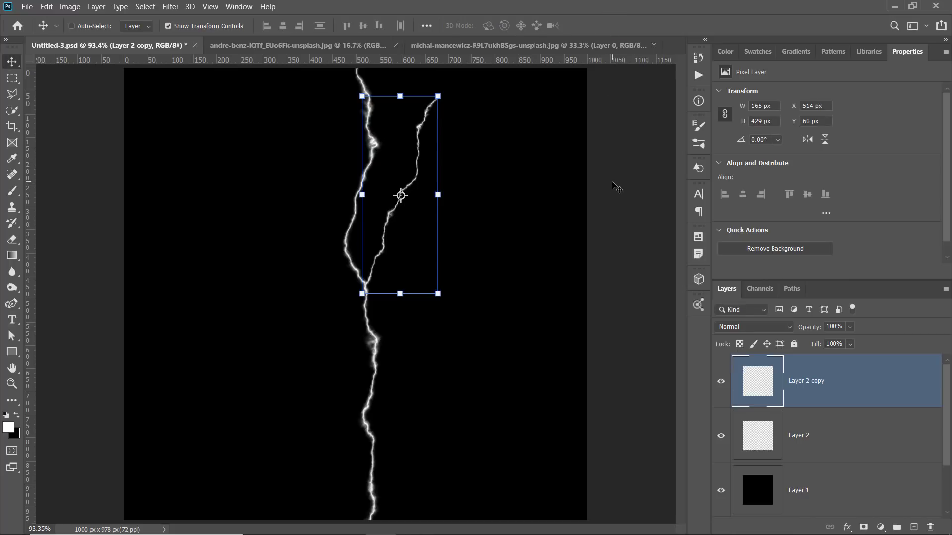
Nudge the branch bolt 3 px to the right so its base joins the main bolt
{"action": "key", "text": "Right"}
{"action": "key", "text": "Right"}
{"action": "key", "text": "Right"}
{"action": "key", "text": "Right"}
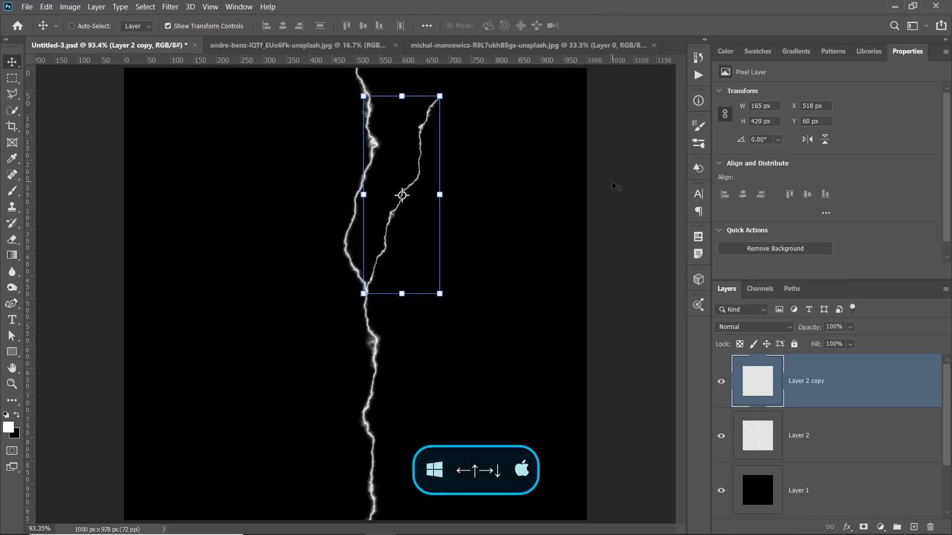
{"action": "key", "text": "Left"}
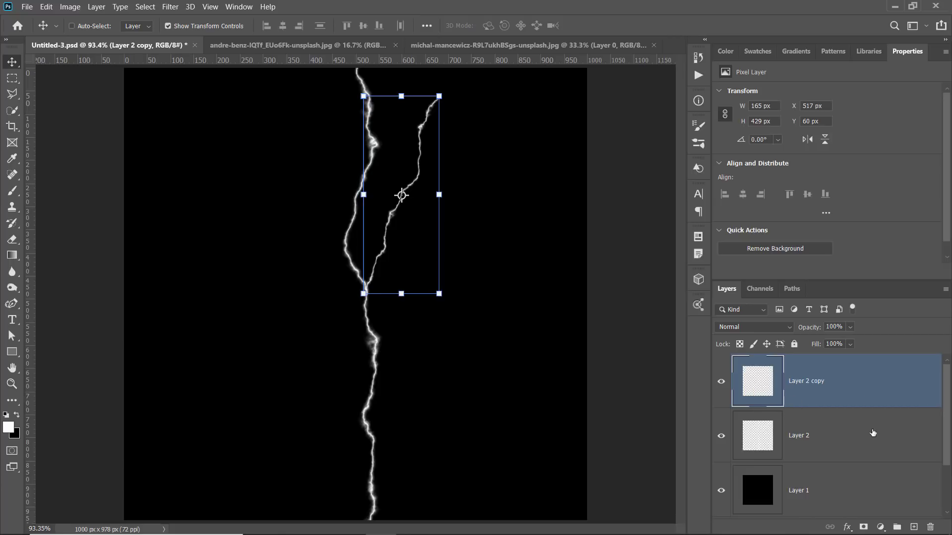
Merge Layer 2 copy with Layer 2 and shift the merged bolt up 12 px
{"action": "left_click", "coordinate": [860, 441], "text": "shift"}
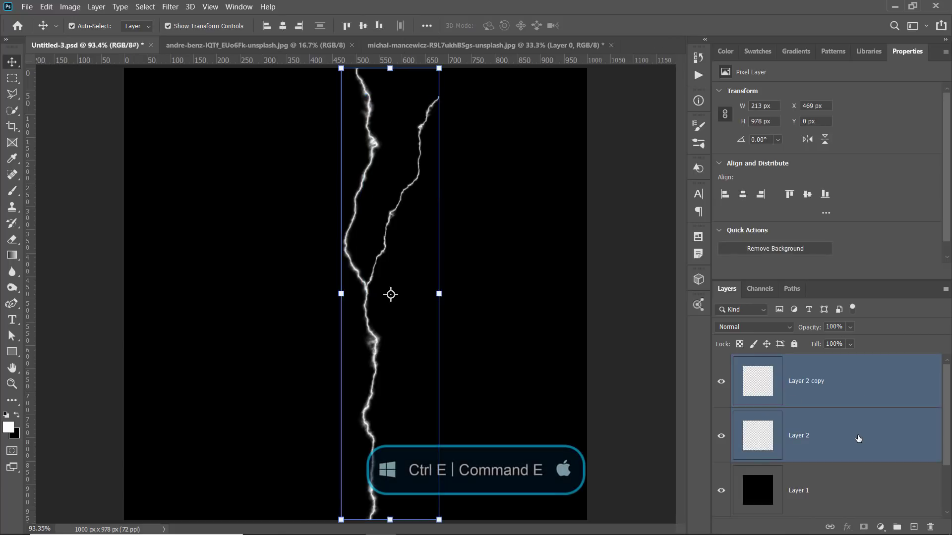
{"action": "key", "text": "ctrl+e"}
{"action": "left_click_drag", "start_coordinate": [363, 240], "coordinate": [389, 228]}
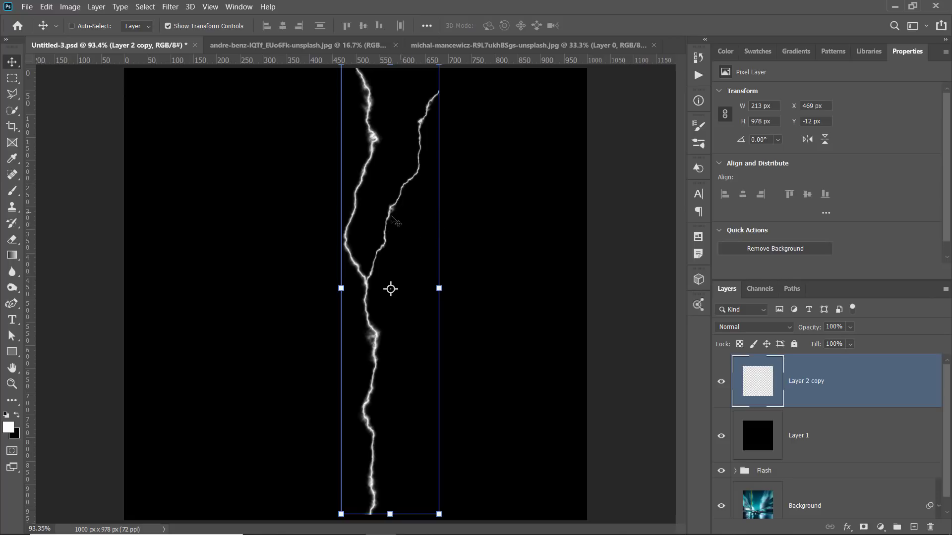
Delete the black Layer 1 and rotate the merged bolt to -143.56° so it runs diagonally across the runner
{"action": "left_click", "coordinate": [797, 444]}
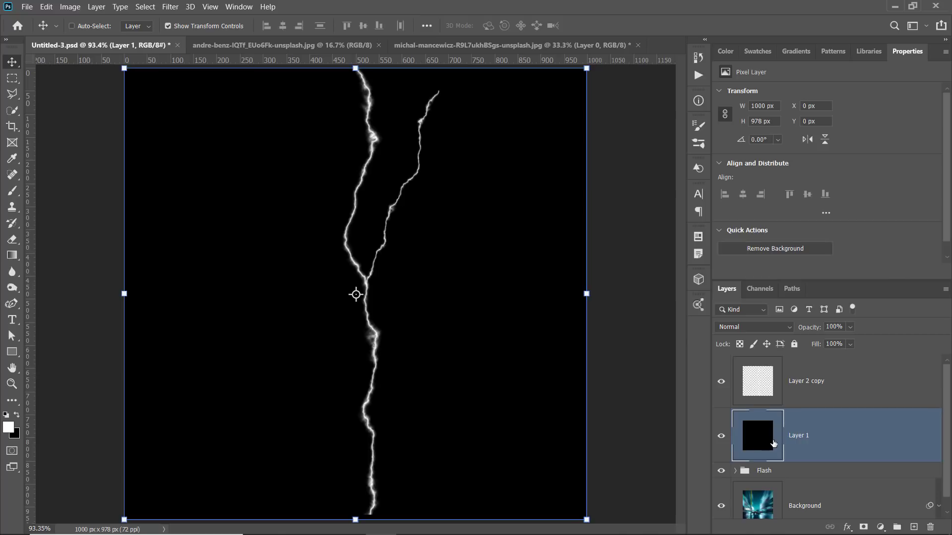
{"action": "left_click_drag", "start_coordinate": [780, 441], "coordinate": [931, 528]}
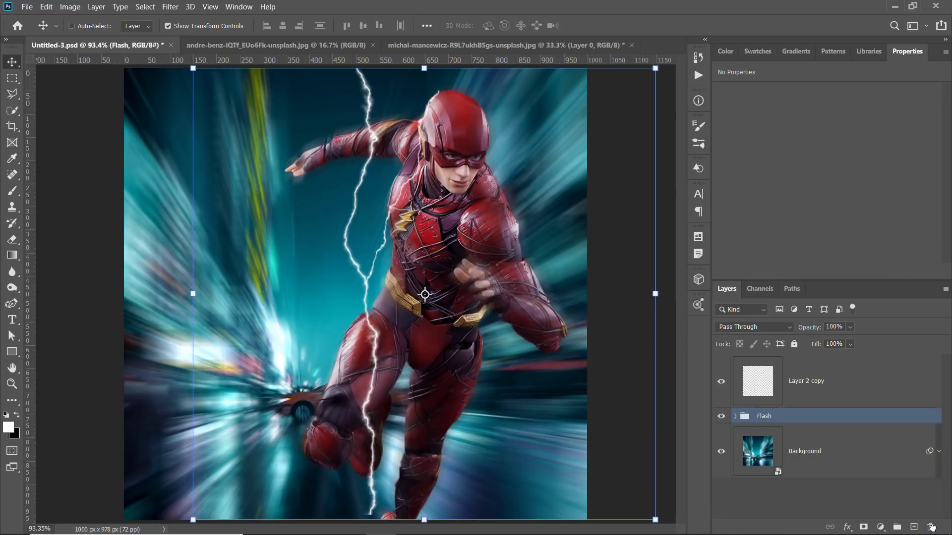
{"action": "left_click", "coordinate": [810, 392]}
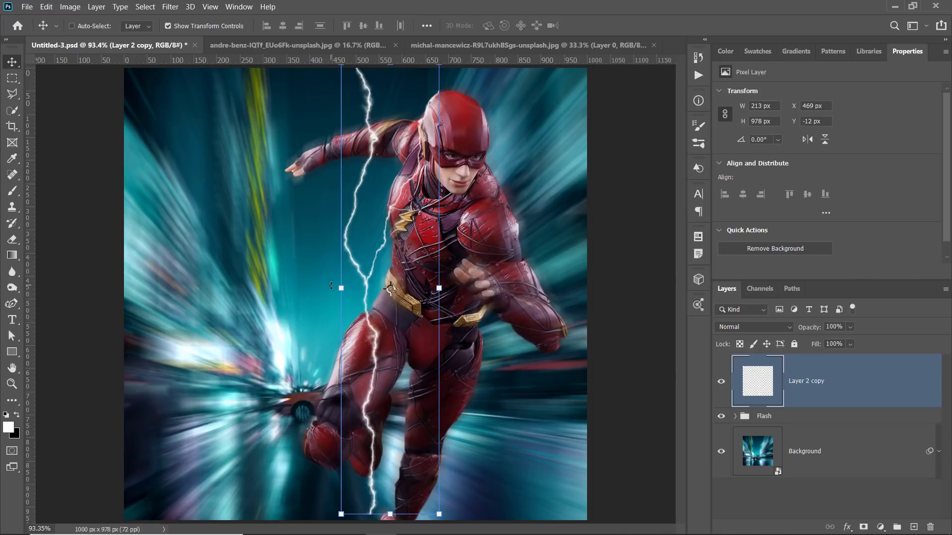
{"action": "left_click_drag", "start_coordinate": [331, 286], "coordinate": [495, 340]}
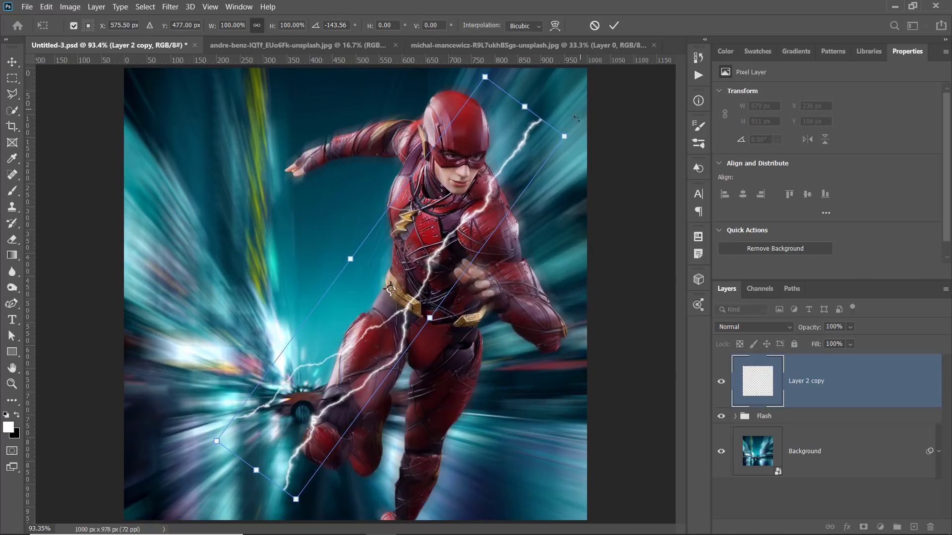
{"action": "left_click", "coordinate": [614, 27]}
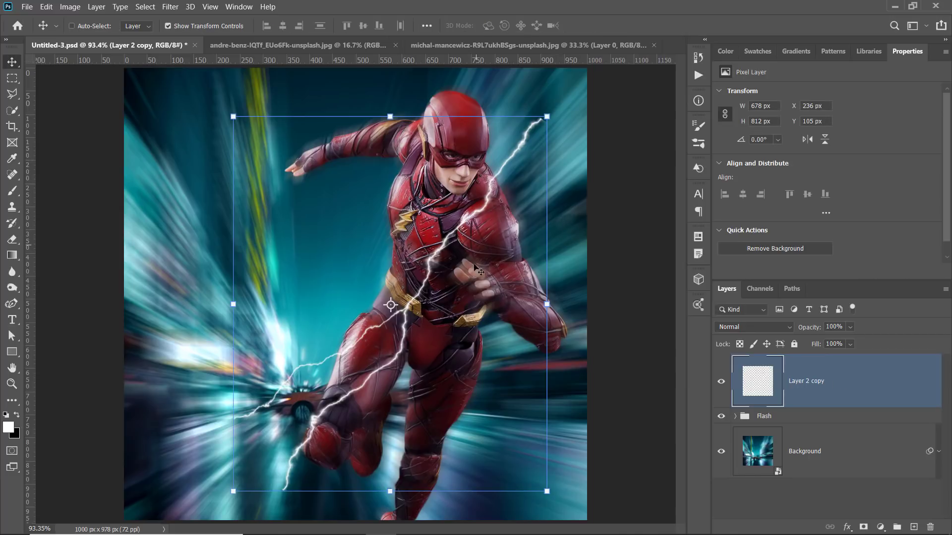
Try colorizing the bolt yellow with Hue/Saturation, using hue 66, saturation 65 and lightness -20
{"action": "left_click", "coordinate": [70, 6]}
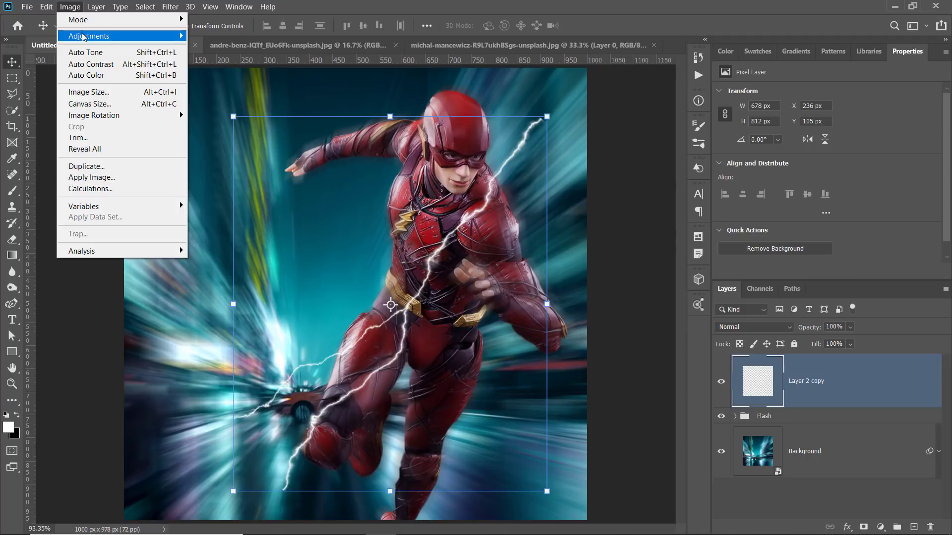
{"action": "mouse_move", "coordinate": [178, 35]}
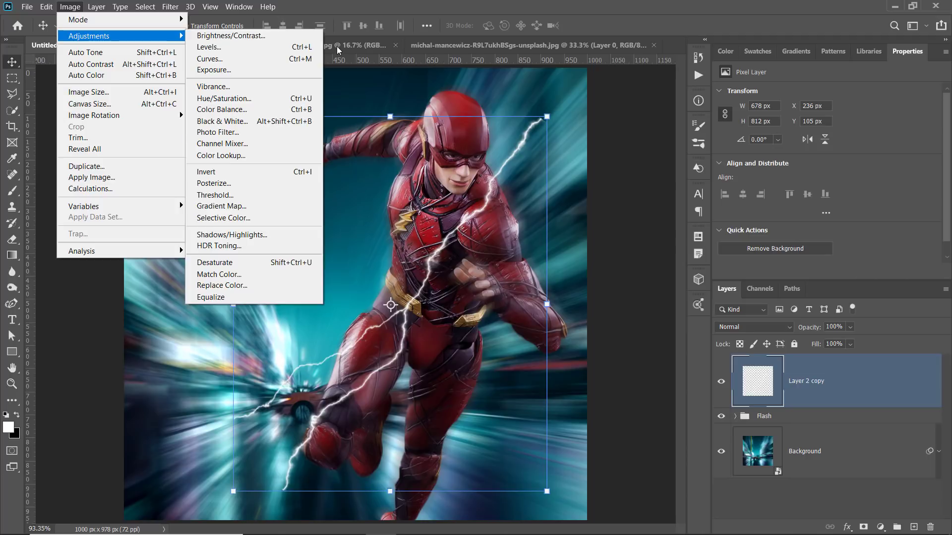
{"action": "left_click", "coordinate": [282, 99]}
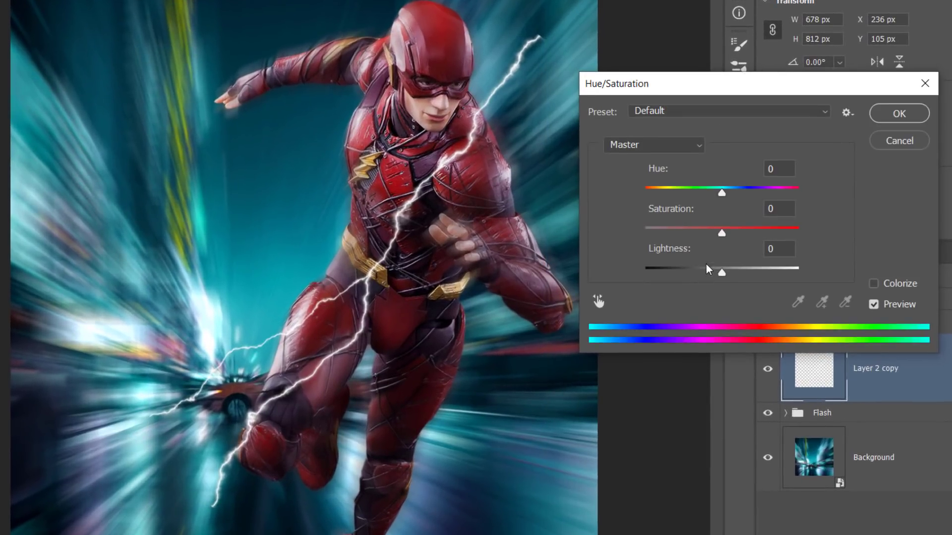
{"action": "left_click", "coordinate": [873, 284]}
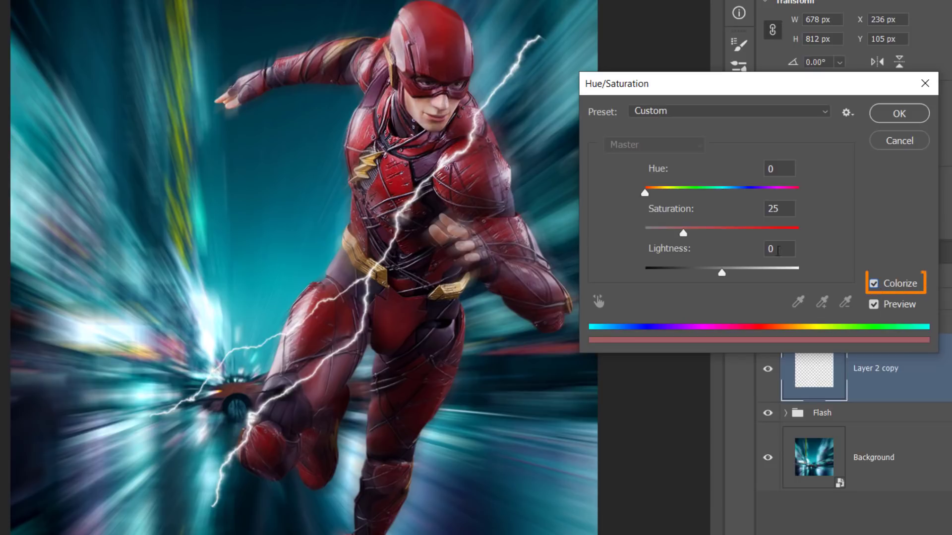
{"action": "left_click_drag", "start_coordinate": [683, 232], "coordinate": [744, 232]}
{"action": "left_click_drag", "start_coordinate": [644, 192], "coordinate": [673, 193]}
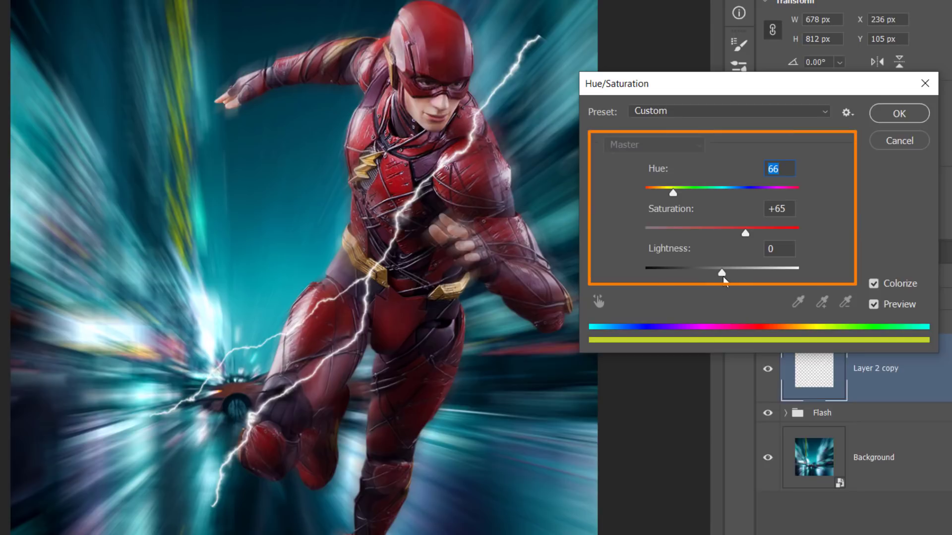
{"action": "left_click_drag", "start_coordinate": [723, 274], "coordinate": [698, 273]}
{"action": "left_click", "coordinate": [706, 273]}
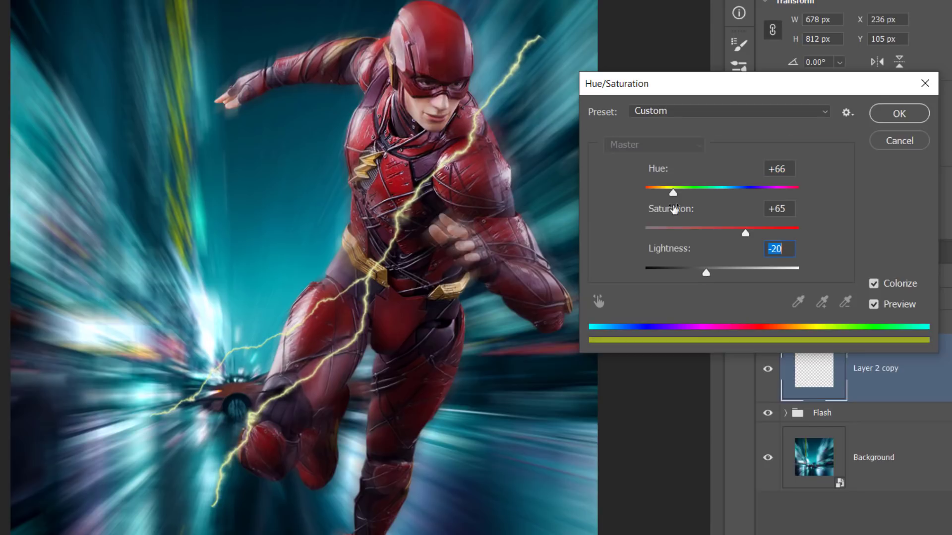
Try hue 55 and hue 220 with saturation 100 for the colorized bolt, and cancel the Hue/Saturation adjustment
{"action": "left_click_drag", "start_coordinate": [673, 192], "coordinate": [668, 196]}
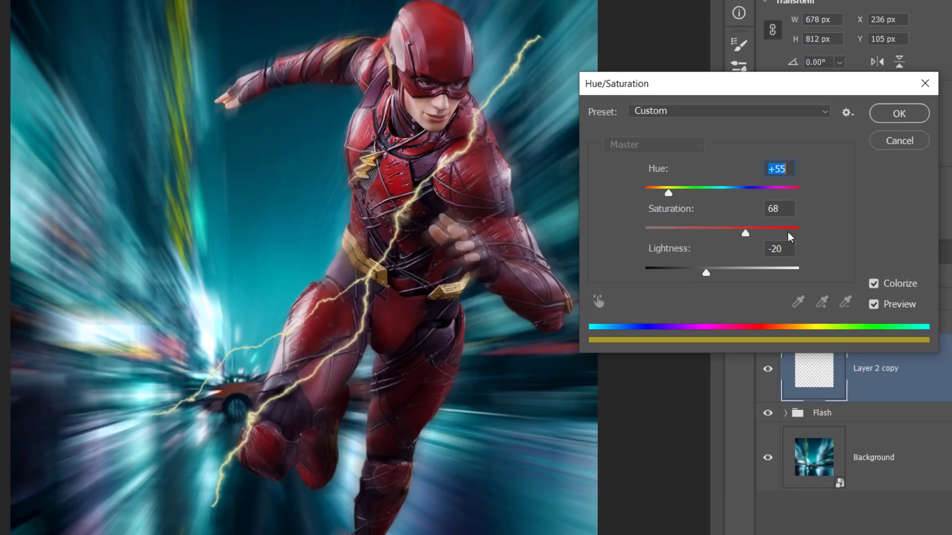
{"action": "left_click_drag", "start_coordinate": [787, 232], "coordinate": [816, 231]}
{"action": "left_click_drag", "start_coordinate": [668, 193], "coordinate": [739, 209]}
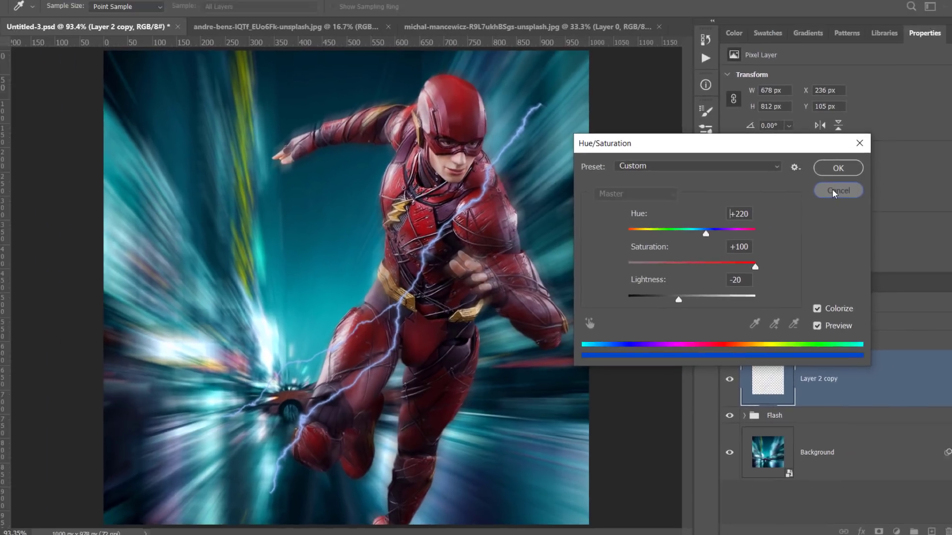
{"action": "left_click", "coordinate": [899, 140]}
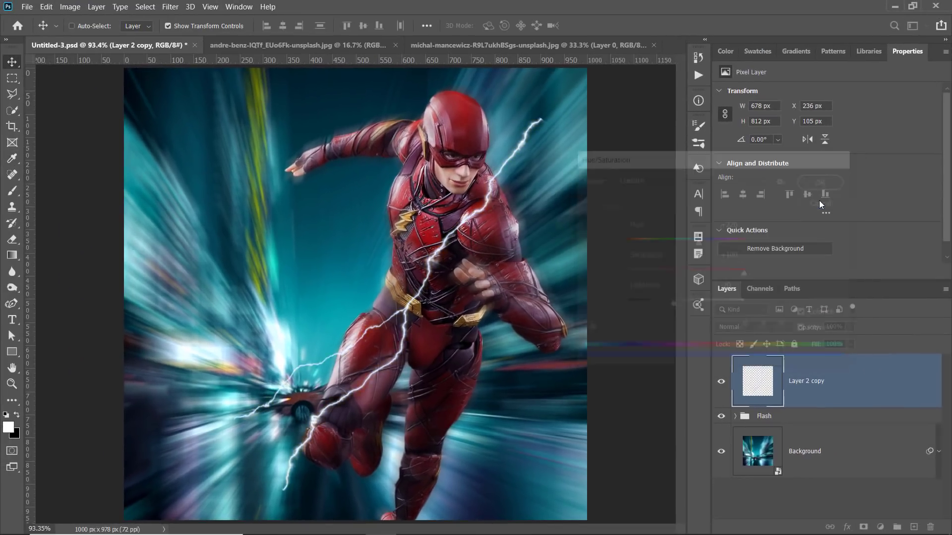
Add an outer glow in yellow #fafc2a with 53% opacity to the bolt layer, Layer 2 copy
{"action": "double_click", "coordinate": [887, 391]}
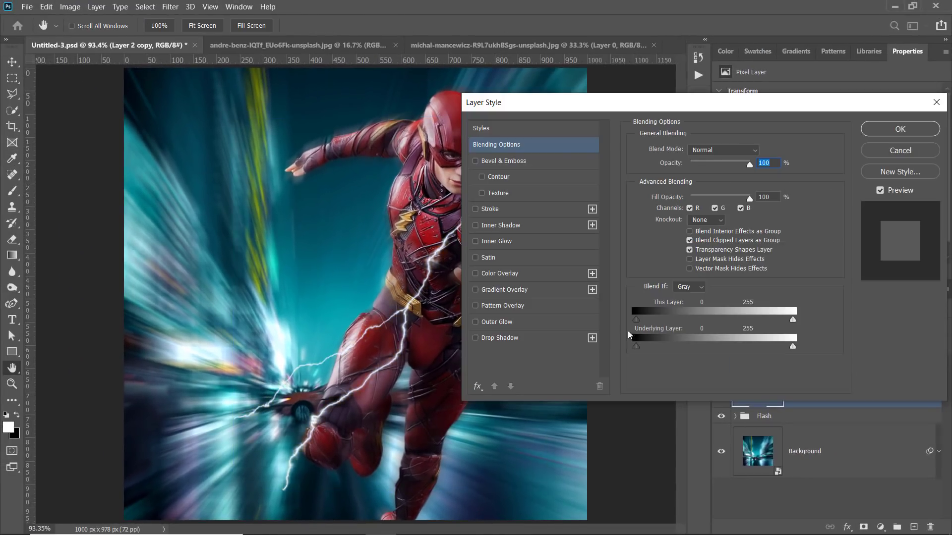
{"action": "left_click", "coordinate": [497, 325]}
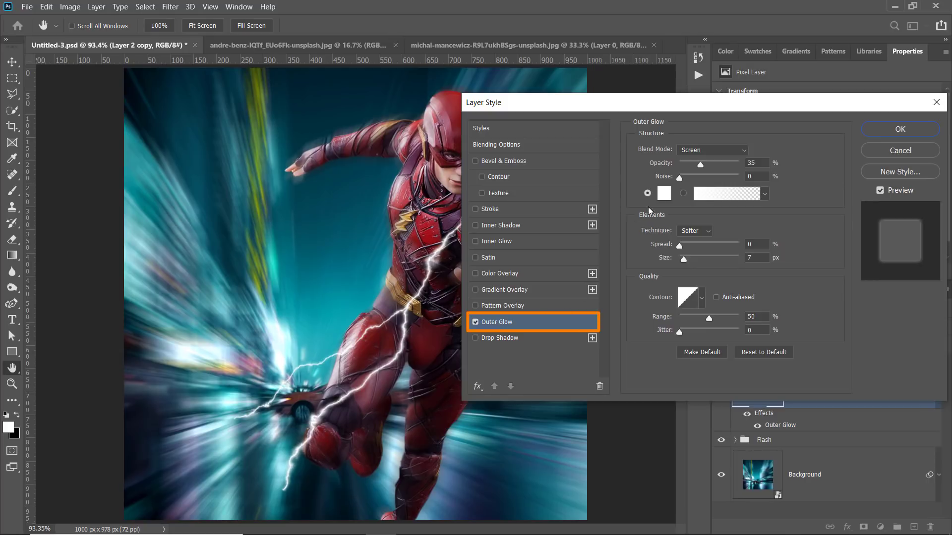
{"action": "left_click", "coordinate": [663, 194]}
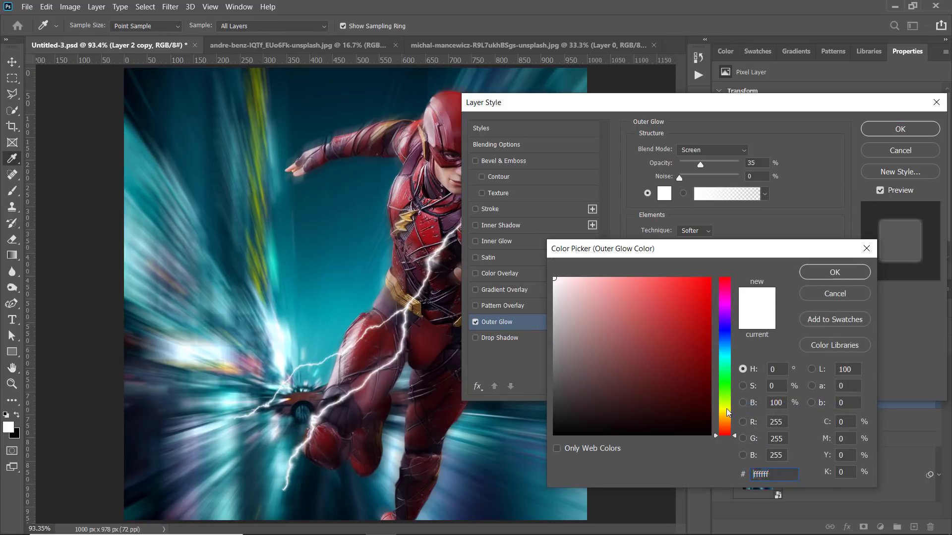
{"action": "left_click", "coordinate": [724, 409]}
{"action": "left_click", "coordinate": [685, 279]}
{"action": "left_click", "coordinate": [813, 278]}
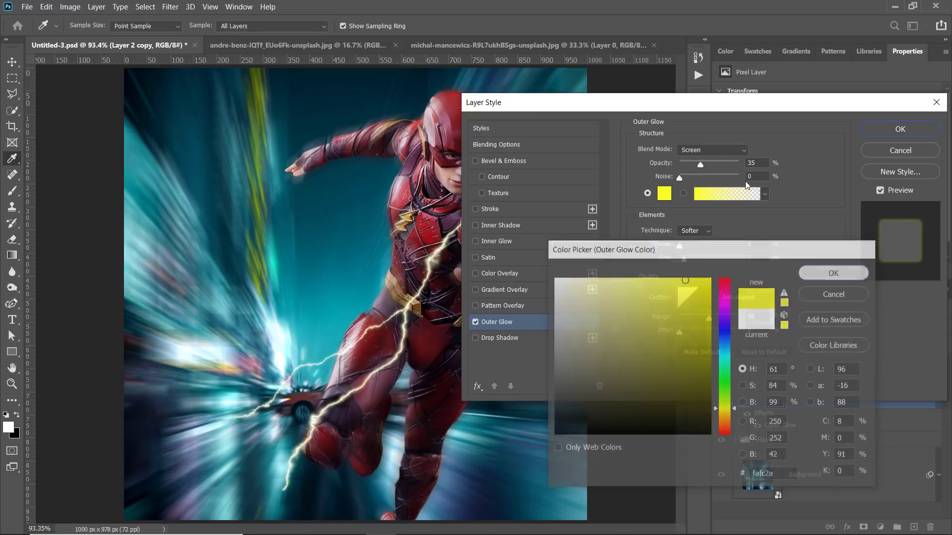
{"action": "mouse_move", "coordinate": [703, 162]}
{"action": "left_mouse_down"}
{"action": "mouse_move", "coordinate": [724, 162]}
{"action": "mouse_move", "coordinate": [693, 165]}
{"action": "mouse_move", "coordinate": [711, 162]}
{"action": "left_mouse_up"}
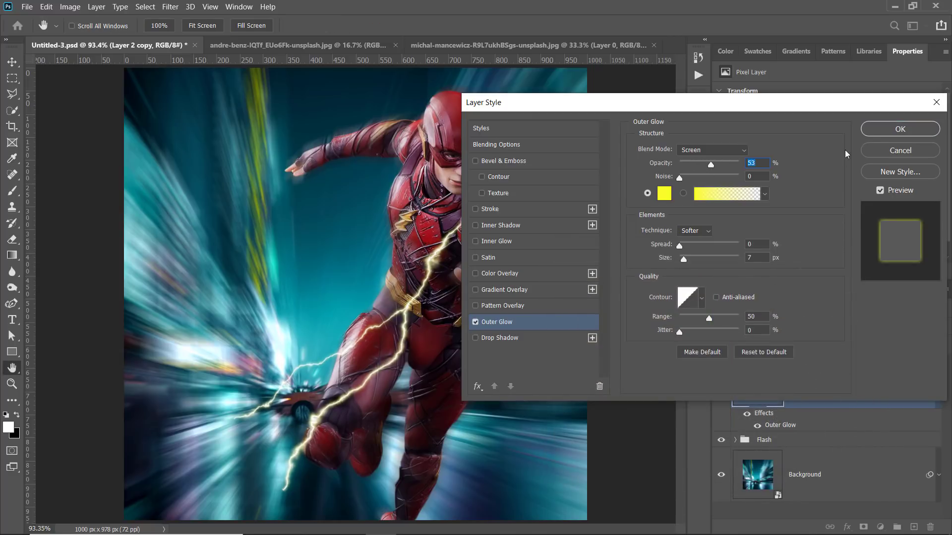
{"action": "left_click", "coordinate": [885, 130]}
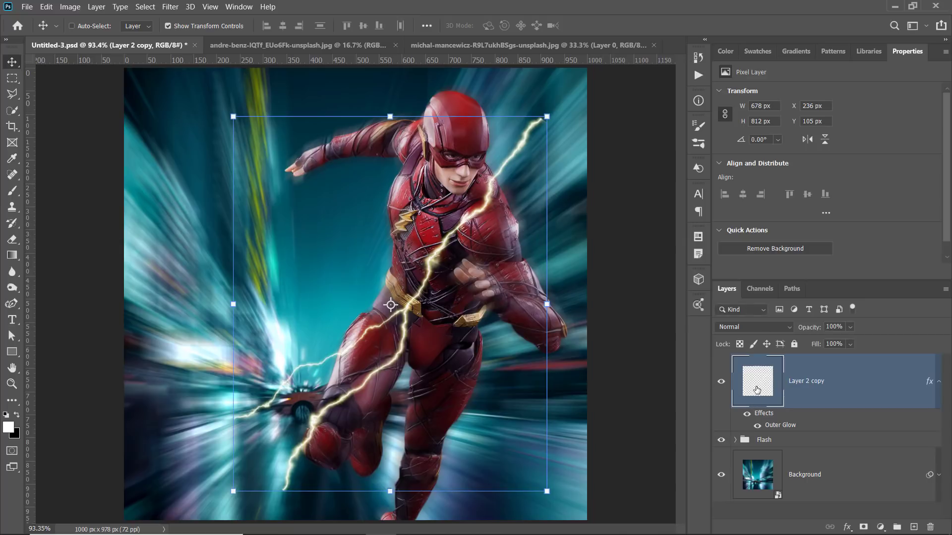
Delete the bolt layer, Layer 2 copy, and leave no layer selected
{"action": "left_click_drag", "start_coordinate": [757, 391], "coordinate": [929, 525]}
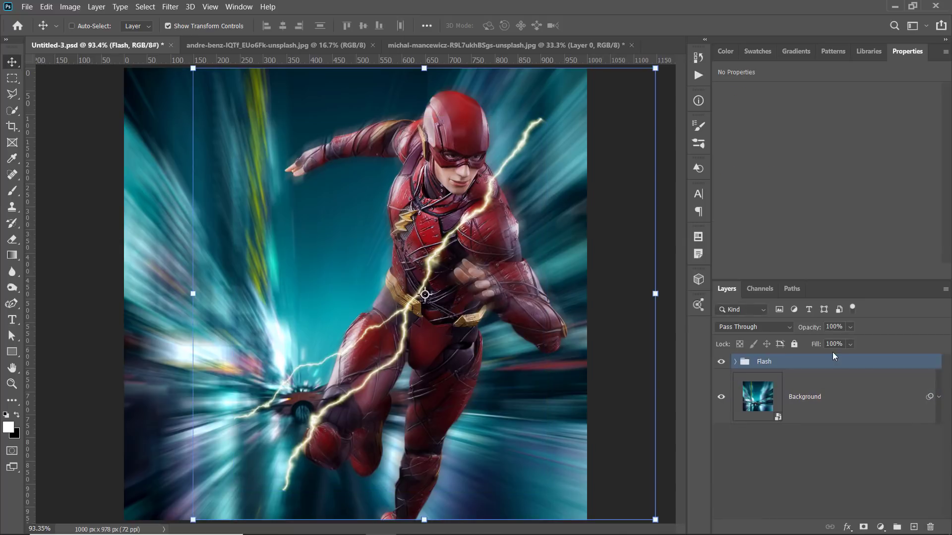
{"action": "left_click", "coordinate": [834, 457]}
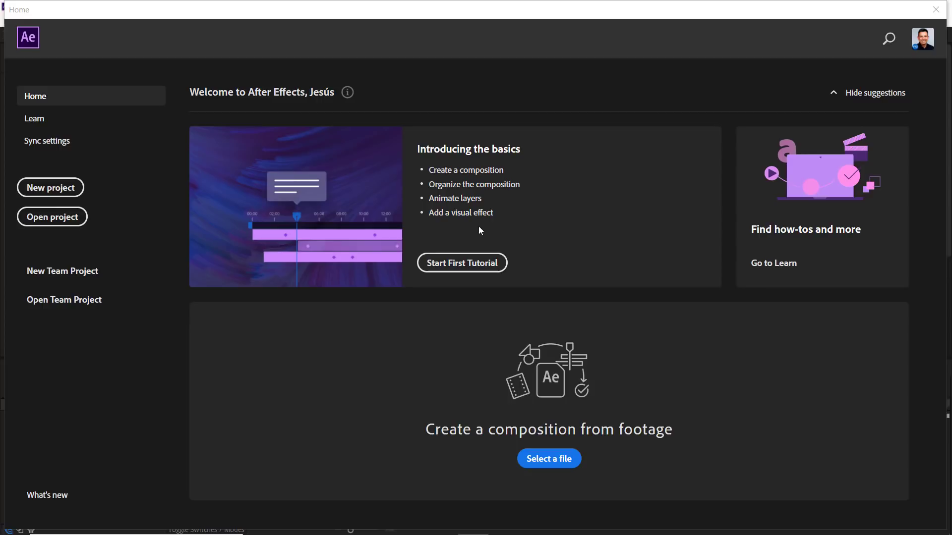
Switch to After Effects, start a new project and create a 1920 x 1080 composition using the HDTV 1080 29.97 preset
{"action": "left_click", "coordinate": [70, 193]}
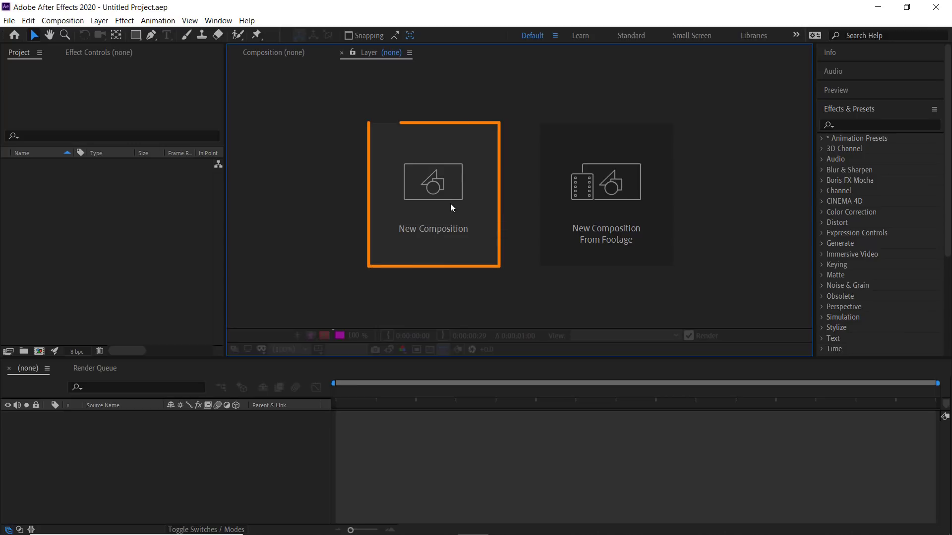
{"action": "left_click", "coordinate": [62, 20]}
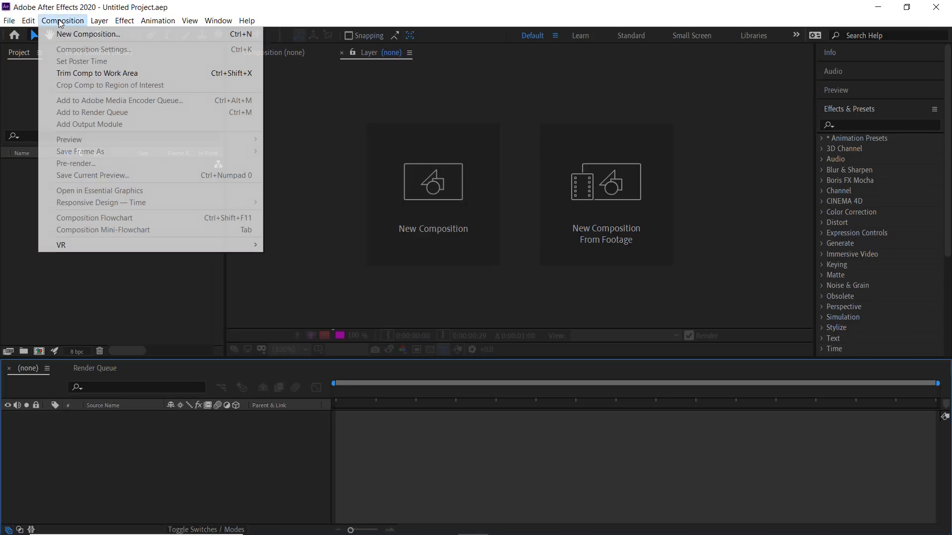
{"action": "left_click", "coordinate": [63, 34]}
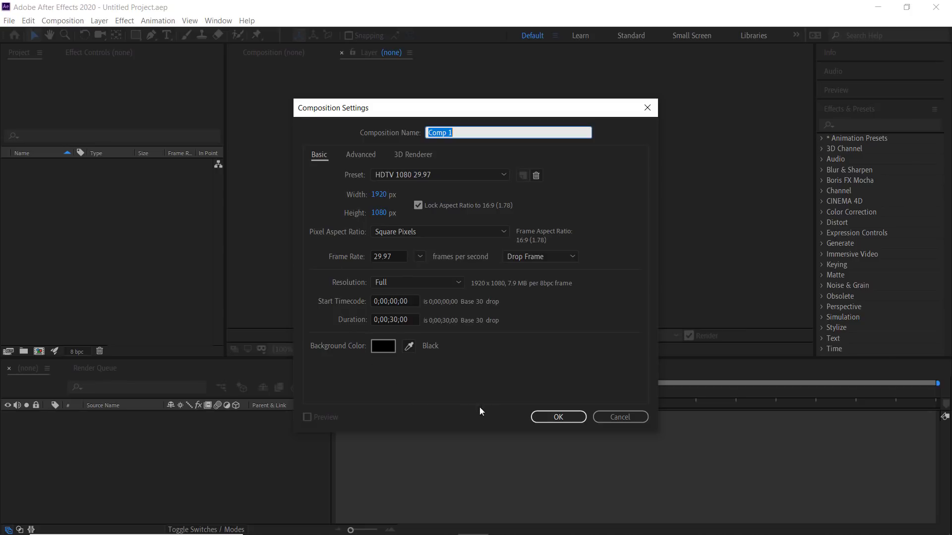
{"action": "left_click", "coordinate": [549, 419]}
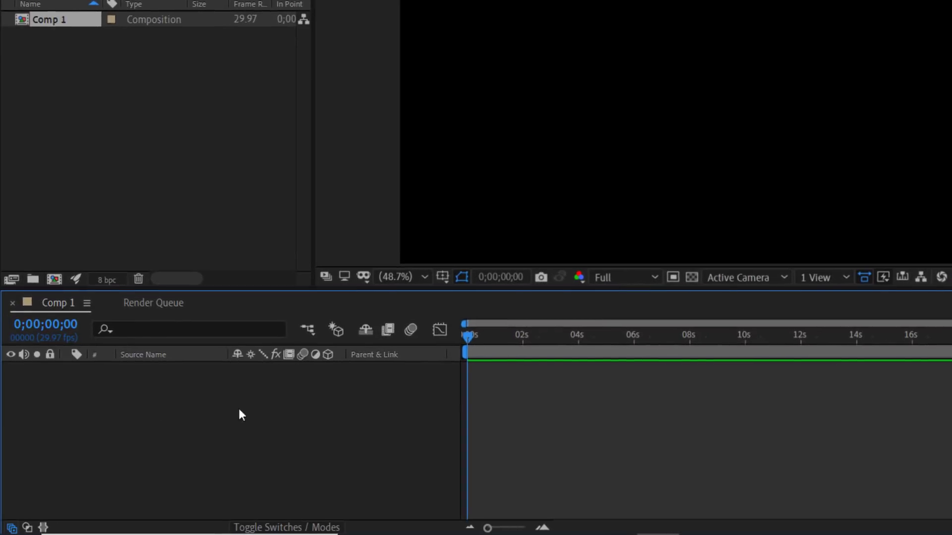
Add a dark gray 1920 x 1080 solid layer to Comp 1
{"action": "right_click", "coordinate": [142, 453]}
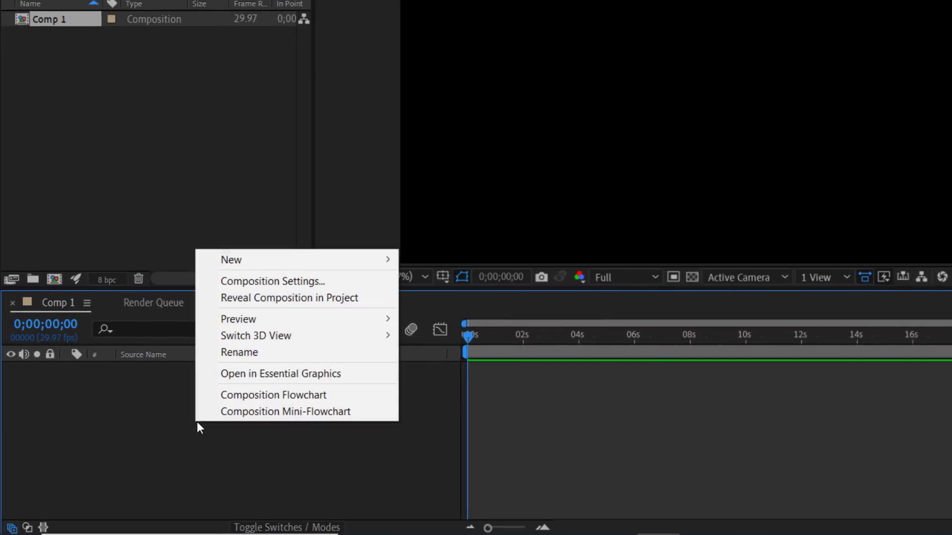
{"action": "mouse_move", "coordinate": [329, 263]}
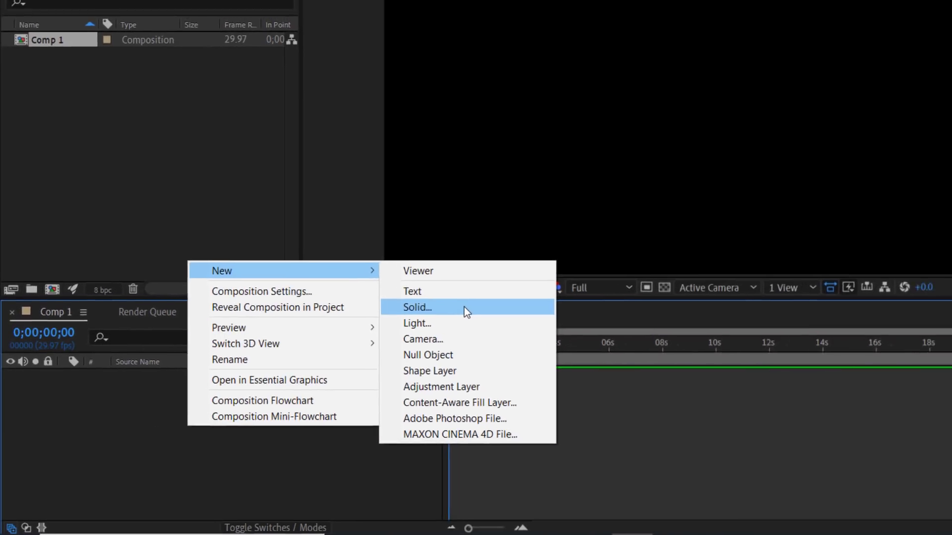
{"action": "left_click", "coordinate": [481, 300]}
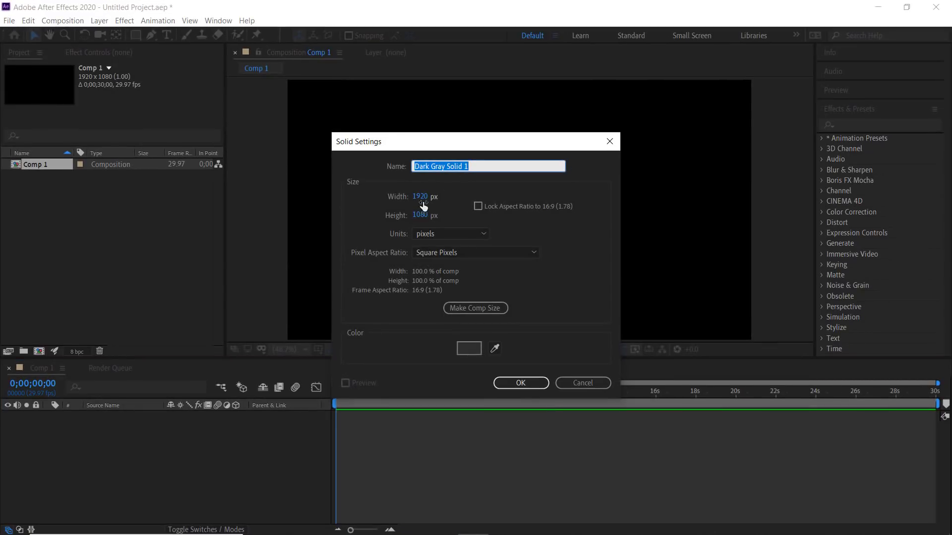
{"action": "left_click", "coordinate": [501, 390]}
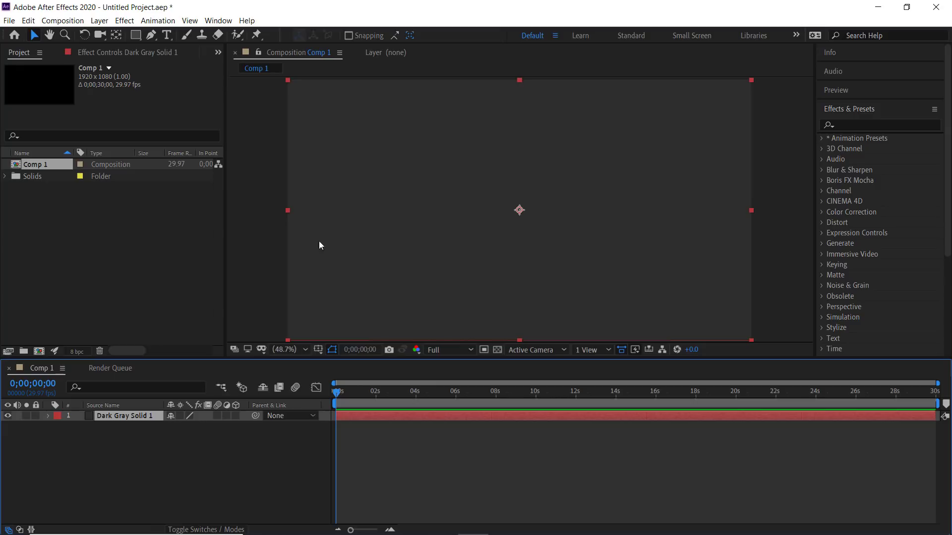
Apply the Lightning - Horizontal preset to the solid and stretch the bolt across the frame, from about 103, 504 to about 1831, 534
{"action": "left_click", "coordinate": [208, 20]}
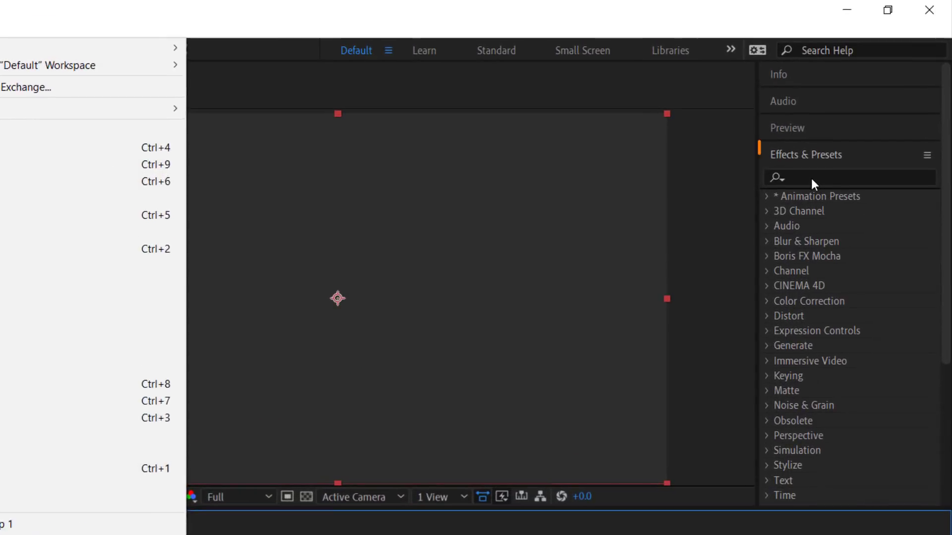
{"action": "left_click", "coordinate": [812, 179]}
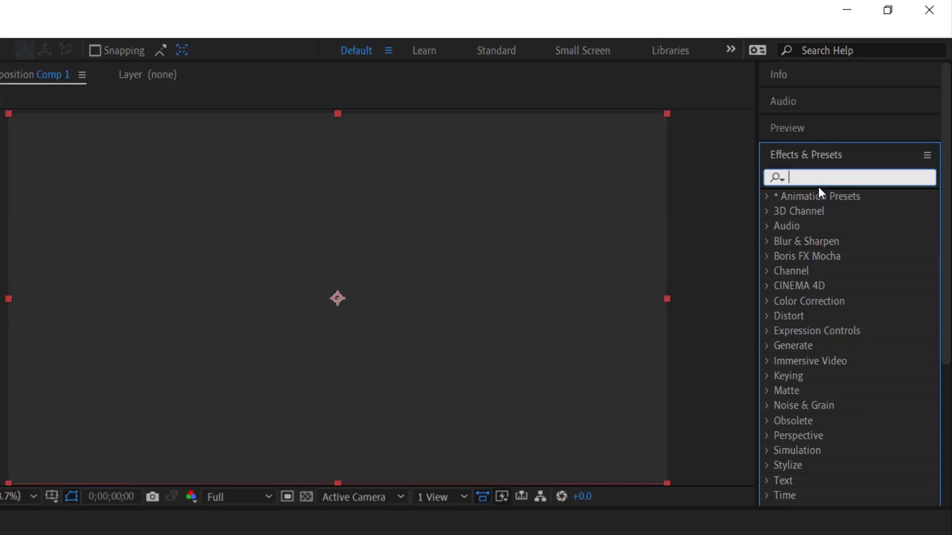
{"action": "type", "text": "Lightning"}
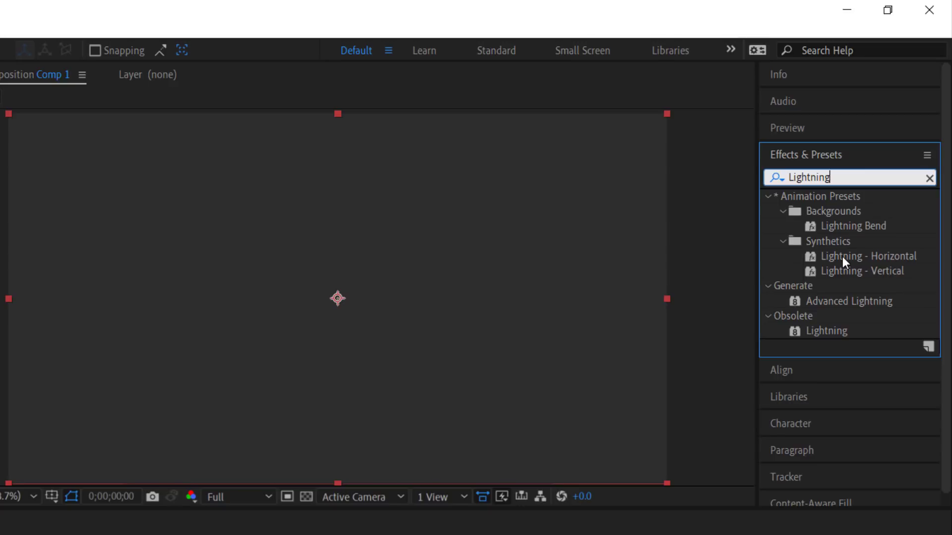
{"action": "left_click_drag", "start_coordinate": [854, 257], "coordinate": [848, 257]}
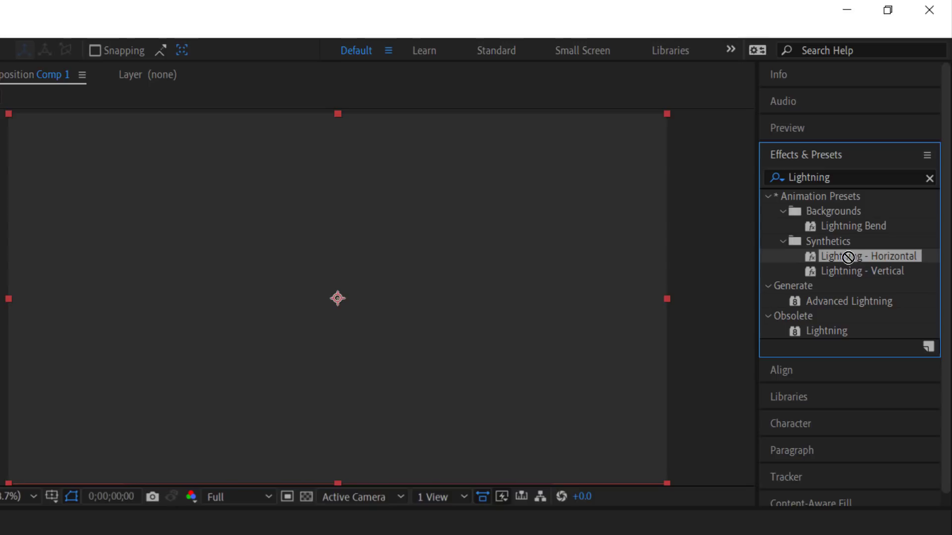
{"action": "double_click", "coordinate": [847, 257]}
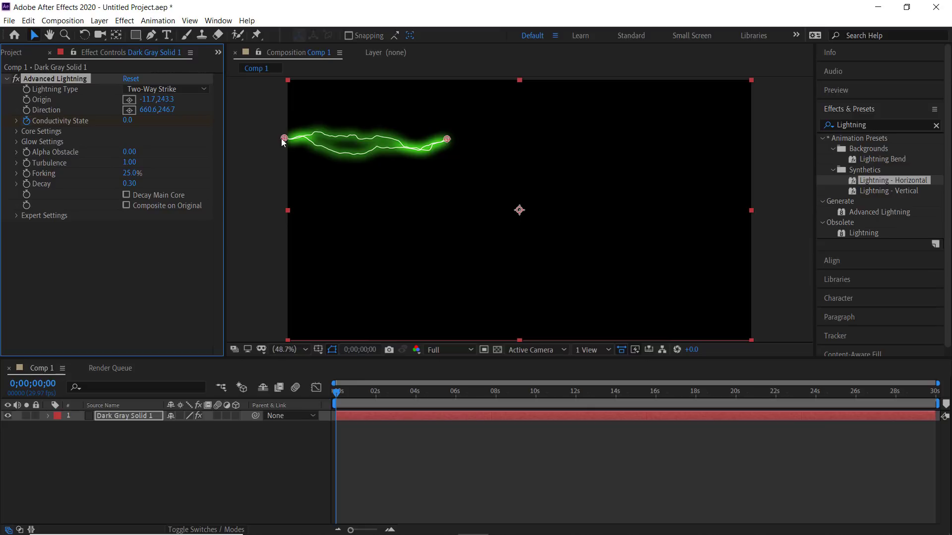
{"action": "left_click_drag", "start_coordinate": [284, 139], "coordinate": [311, 203]}
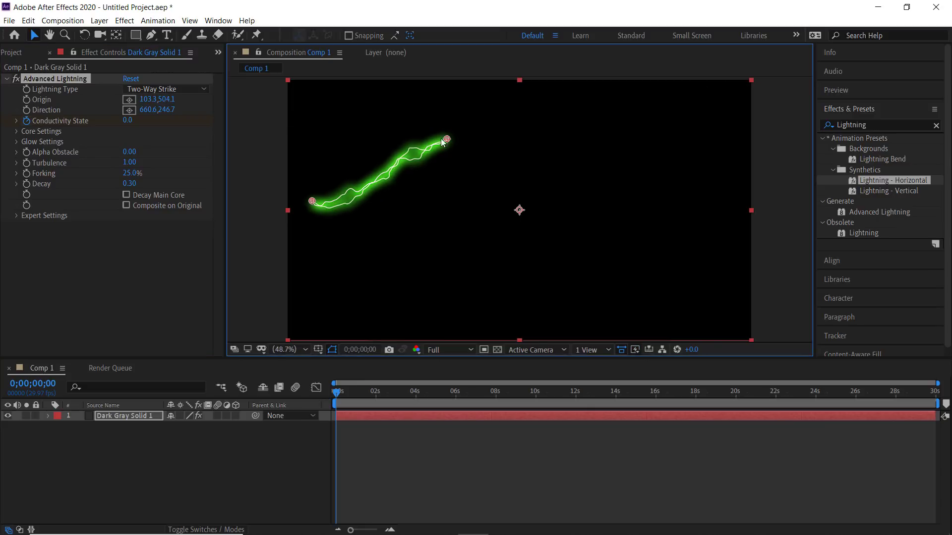
{"action": "left_click_drag", "start_coordinate": [447, 138], "coordinate": [731, 207]}
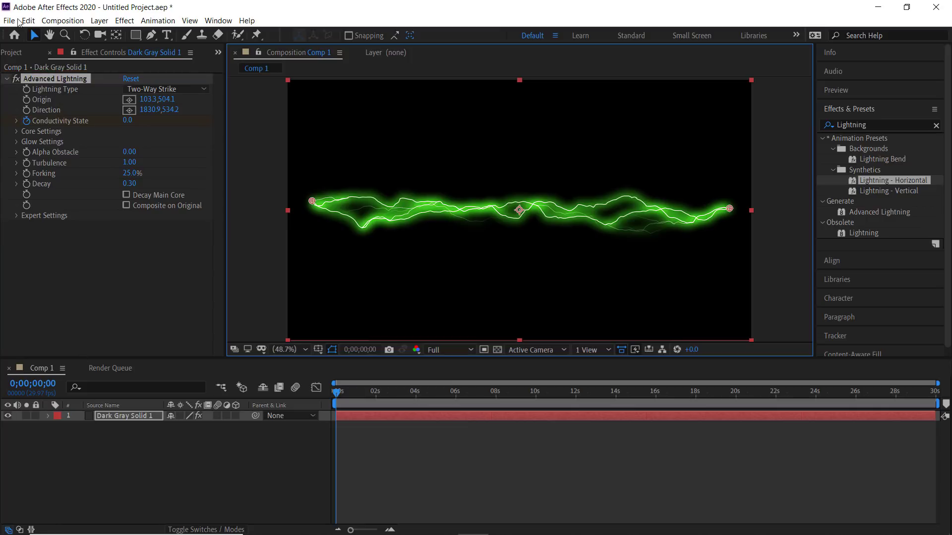
Try the Direction and Anywhere lightning types on the Advanced Lightning effect
{"action": "left_click", "coordinate": [204, 90]}
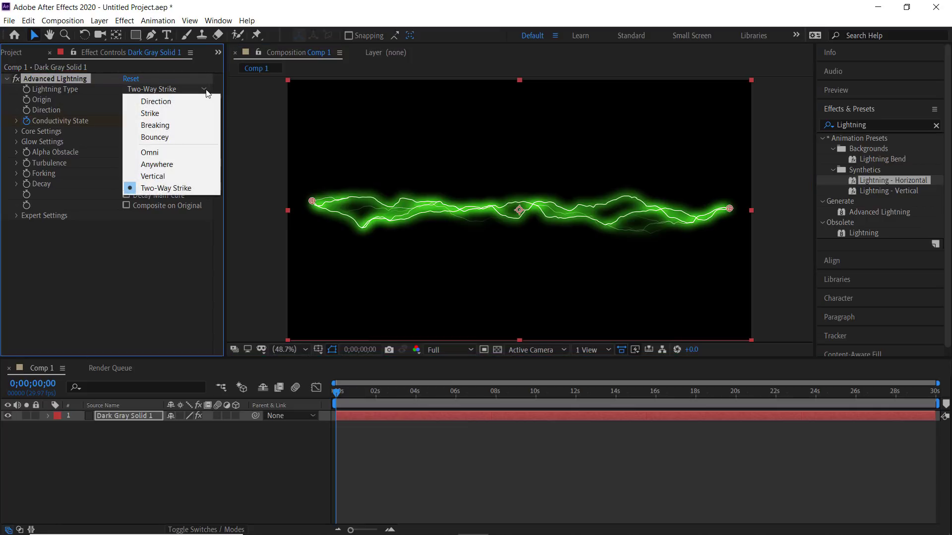
{"action": "left_click", "coordinate": [184, 103]}
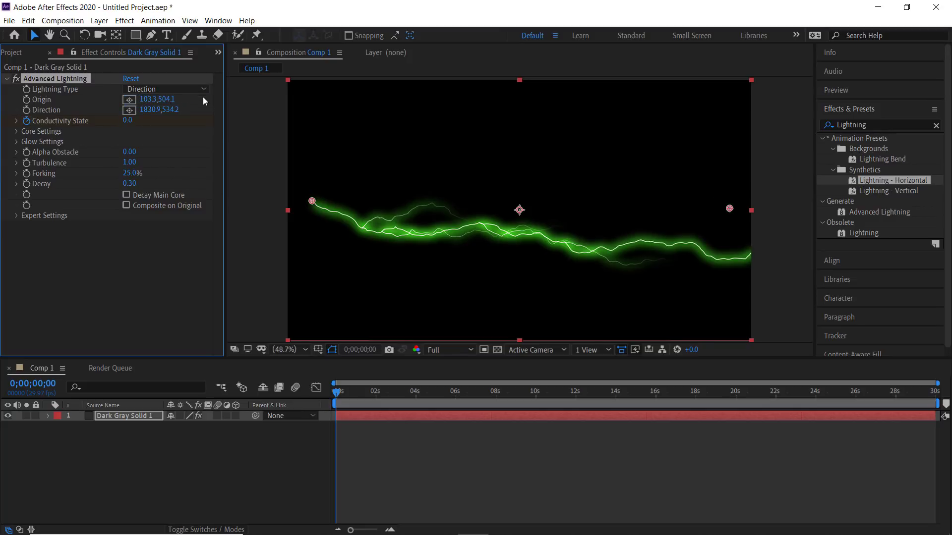
{"action": "left_click", "coordinate": [201, 90]}
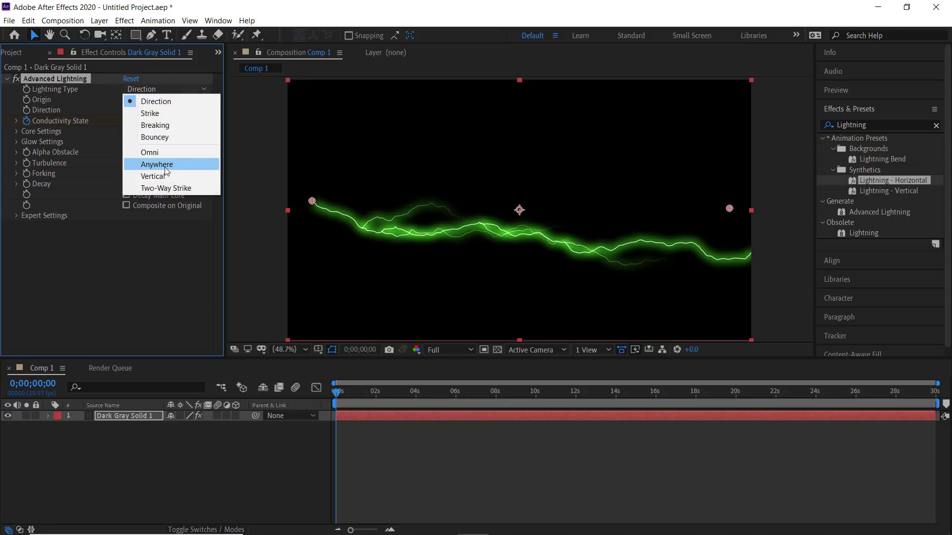
{"action": "left_click", "coordinate": [164, 167]}
{"action": "left_click", "coordinate": [178, 89]}
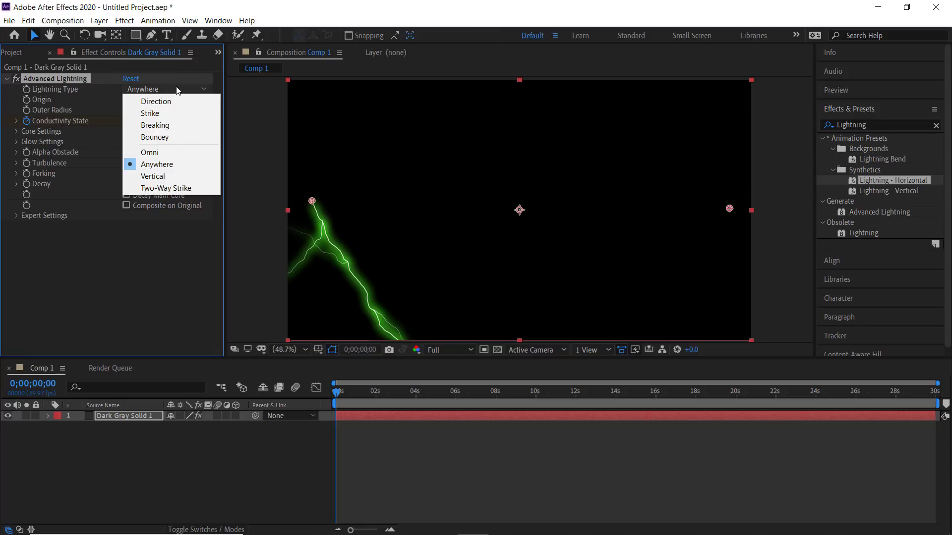
Set the Lightning Type of the Advanced Lightning effect to Direction
{"action": "left_click", "coordinate": [168, 102]}
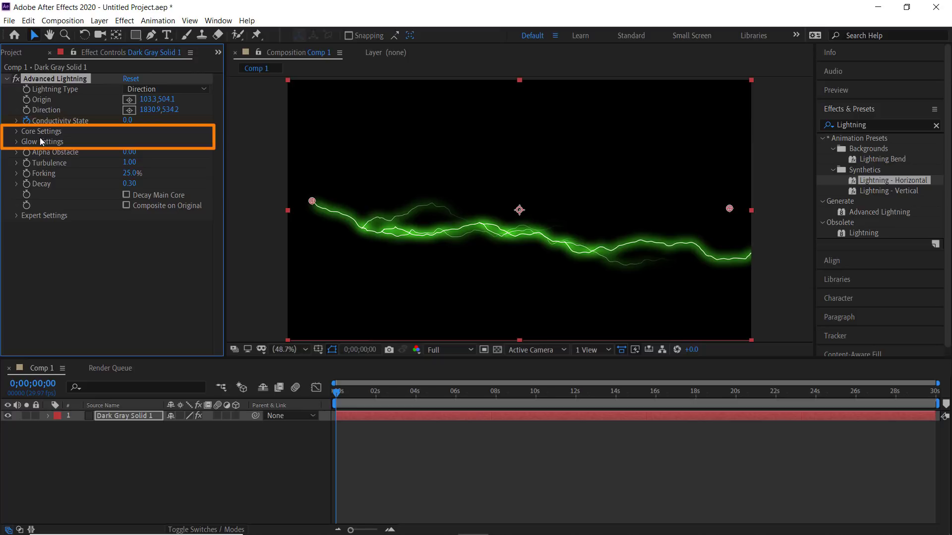
{"action": "left_click", "coordinate": [17, 131]}
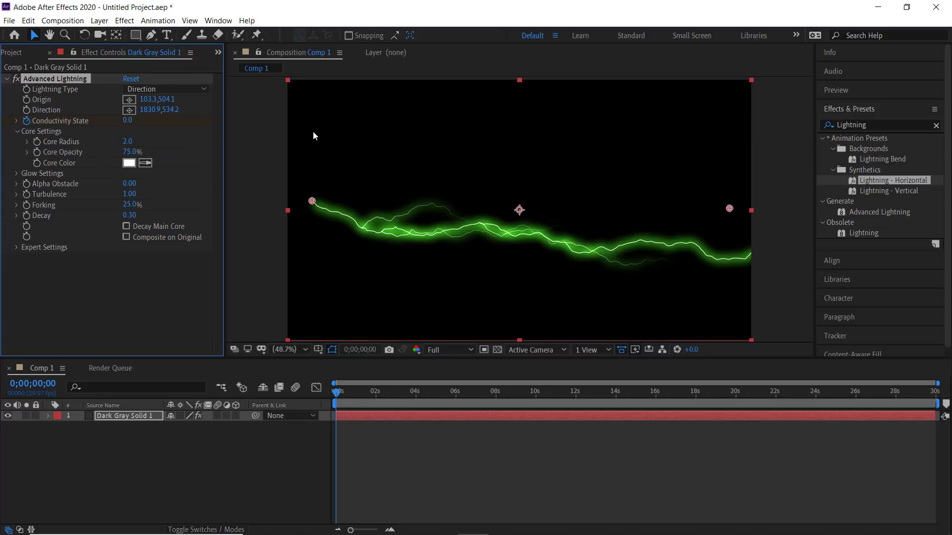
{"action": "left_click", "coordinate": [128, 163]}
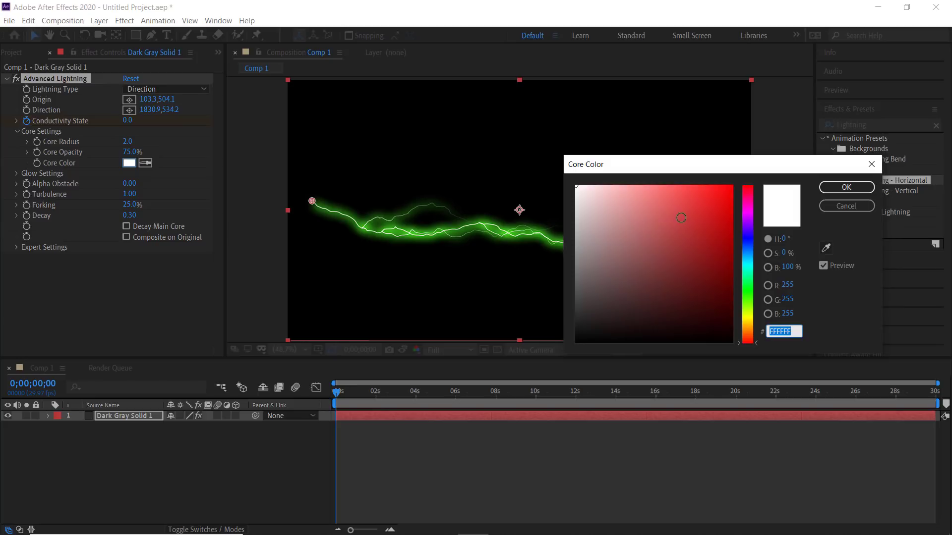
{"action": "left_click", "coordinate": [726, 193]}
{"action": "left_click_drag", "start_coordinate": [739, 186], "coordinate": [739, 185]}
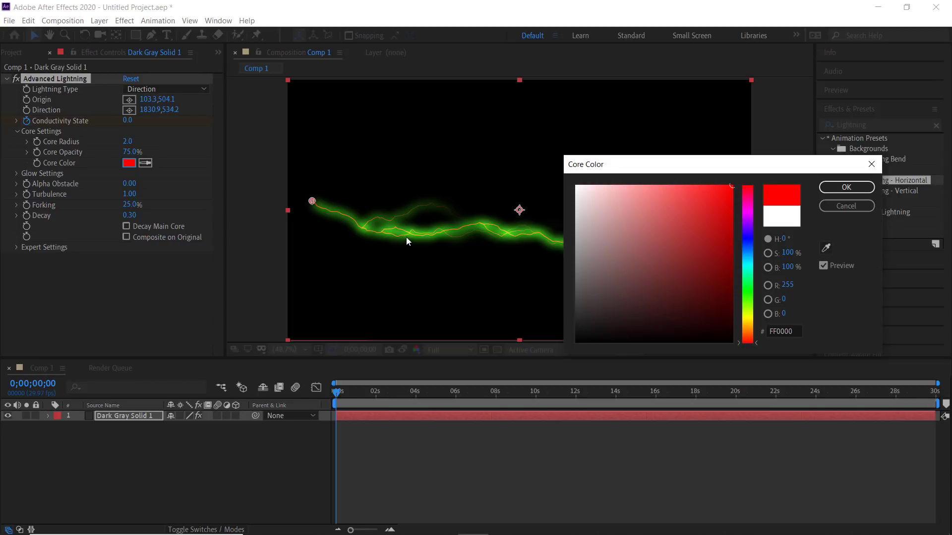
{"action": "left_click", "coordinate": [827, 207]}
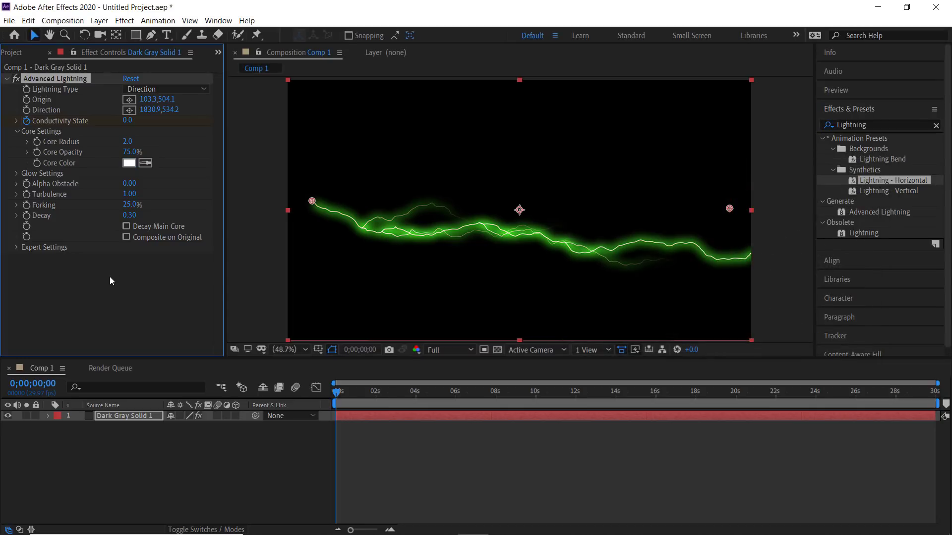
{"action": "left_click", "coordinate": [17, 132]}
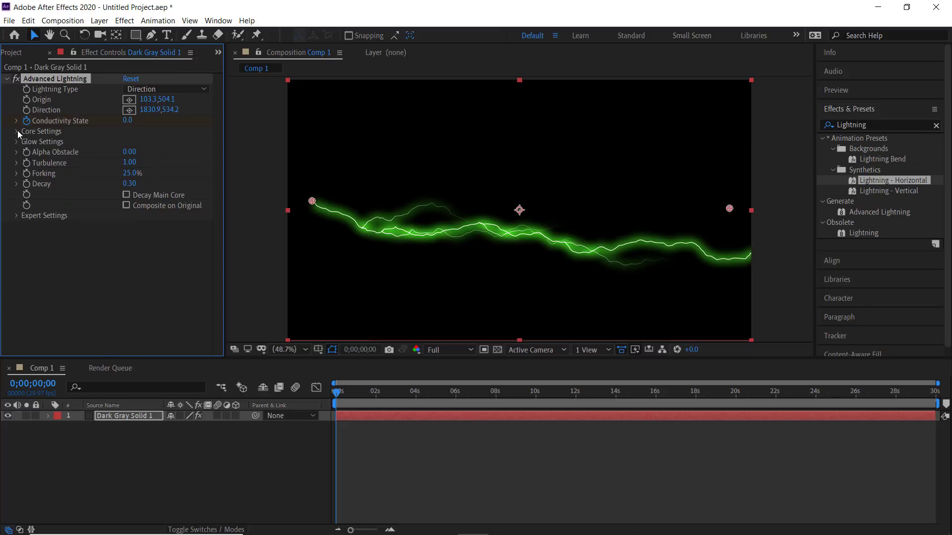
Expand the Glow Settings of the lightning effect and set the Glow Color to orange FF8800
{"action": "left_click", "coordinate": [17, 142]}
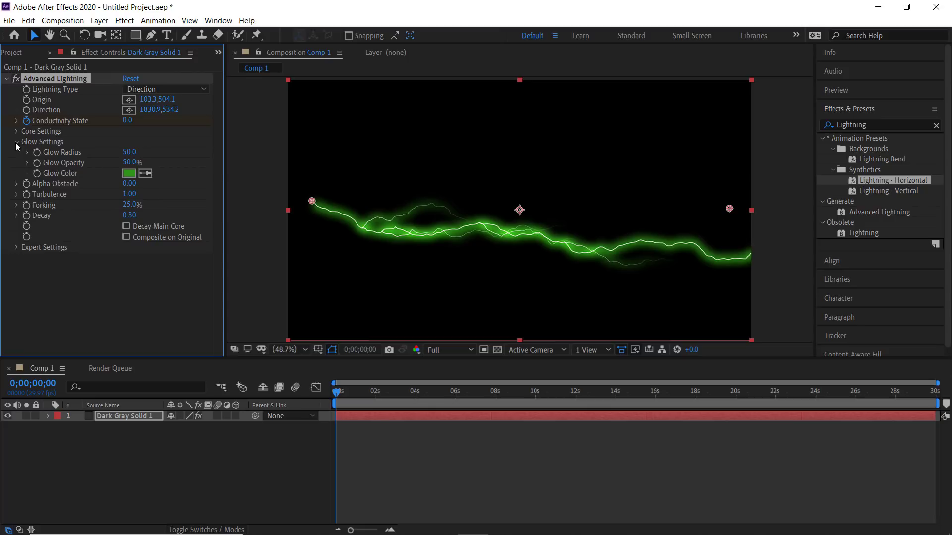
{"action": "left_click", "coordinate": [130, 175]}
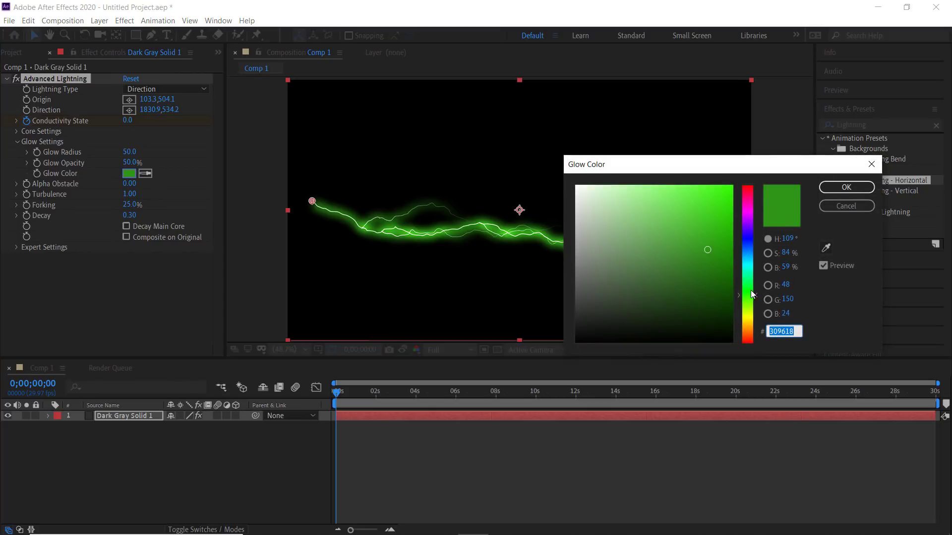
{"action": "left_click", "coordinate": [749, 329]}
{"action": "mouse_move", "coordinate": [717, 224]}
{"action": "left_mouse_down"}
{"action": "mouse_move", "coordinate": [728, 170]}
{"action": "mouse_move", "coordinate": [748, 174]}
{"action": "left_mouse_up"}
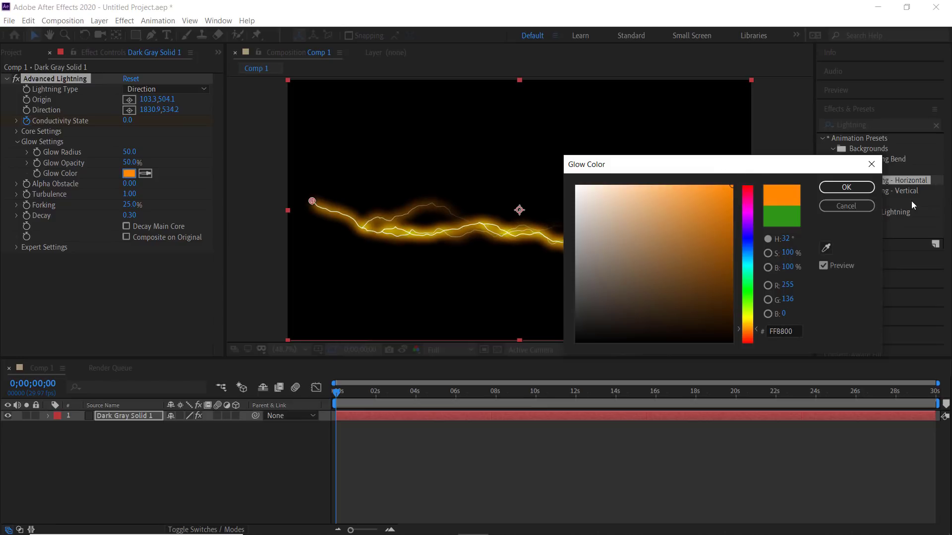
{"action": "left_click", "coordinate": [846, 187]}
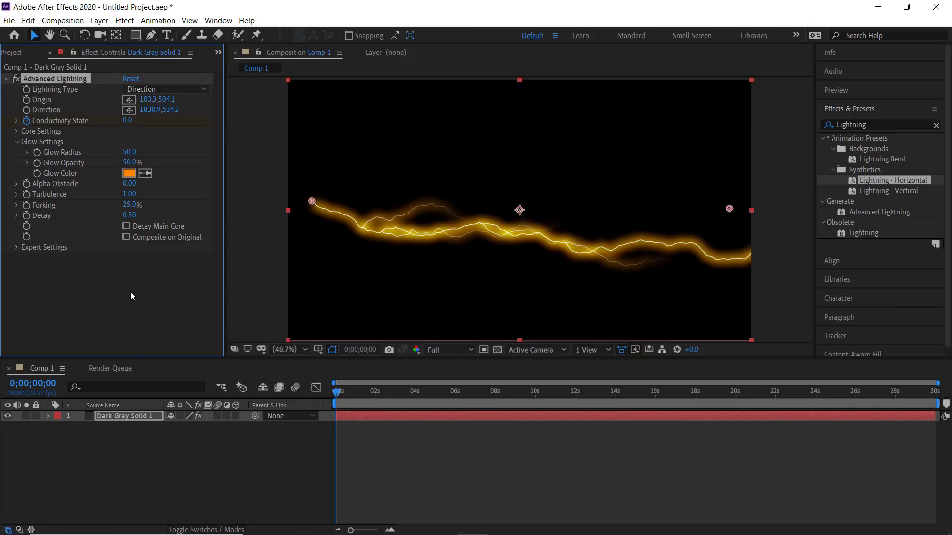
Set the lightning's Glow Color to white FFFFFF
{"action": "left_click", "coordinate": [129, 174]}
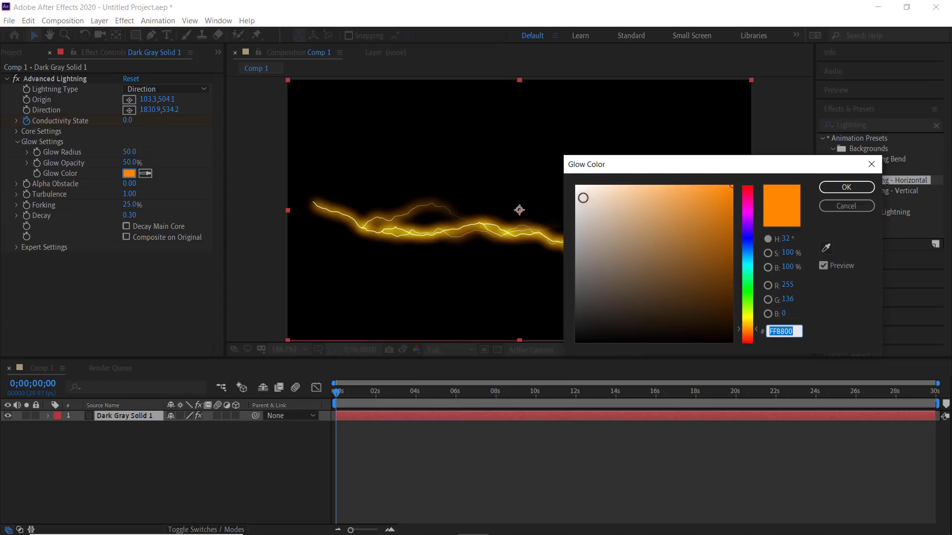
{"action": "left_click_drag", "start_coordinate": [581, 197], "coordinate": [561, 169]}
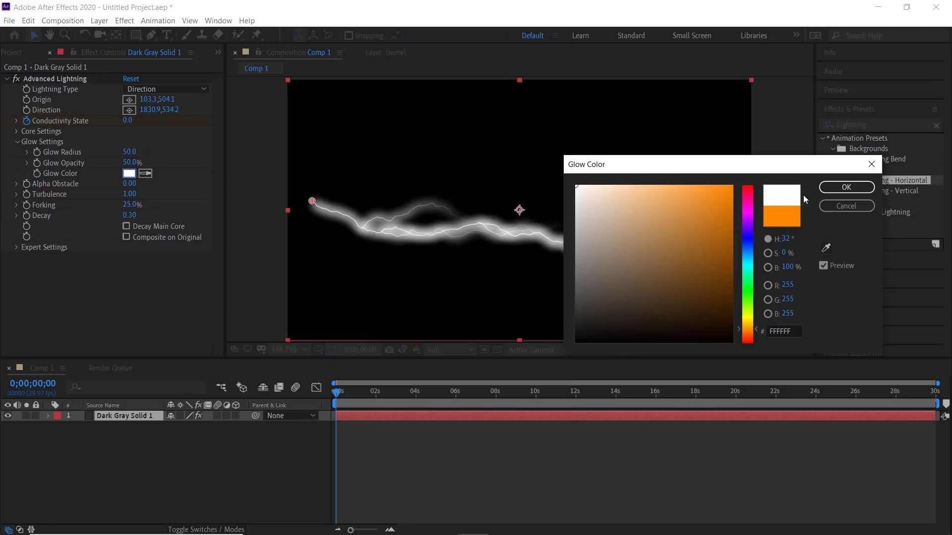
{"action": "left_click", "coordinate": [830, 190]}
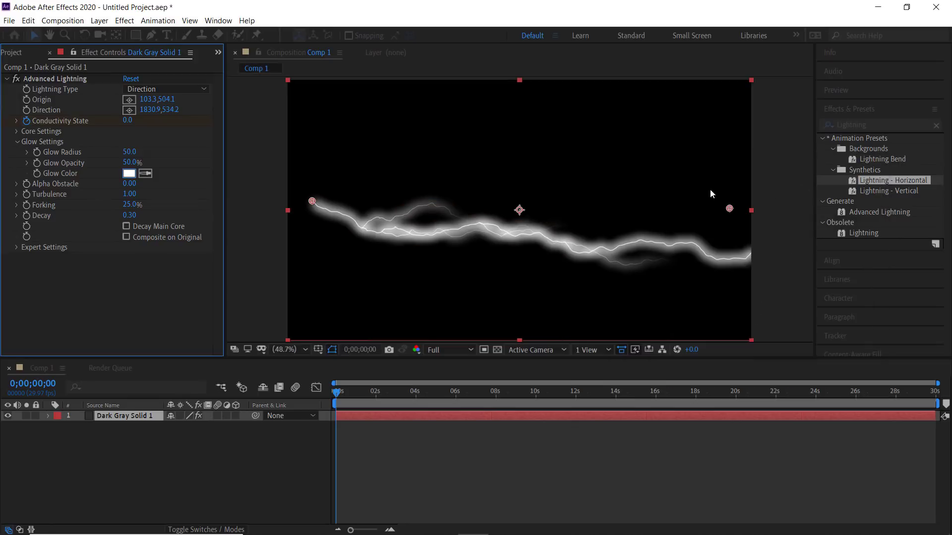
Set the lightning's Glow Radius to 1.0 and its Glow Opacity to 100%
{"action": "left_click_drag", "start_coordinate": [128, 151], "coordinate": [108, 151]}
{"action": "left_click", "coordinate": [129, 151]}
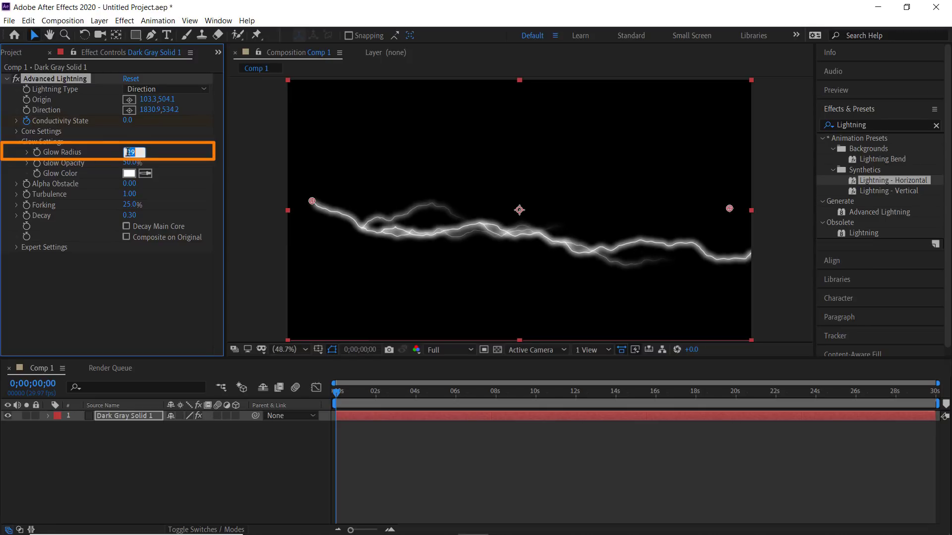
{"action": "type", "text": "1"}
{"action": "left_click", "coordinate": [163, 163]}
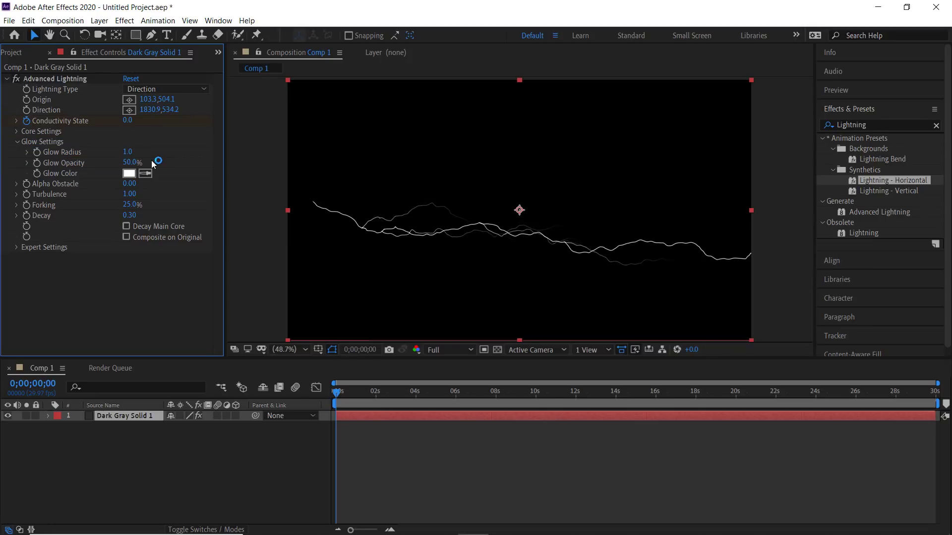
{"action": "left_click_drag", "start_coordinate": [130, 163], "coordinate": [178, 163]}
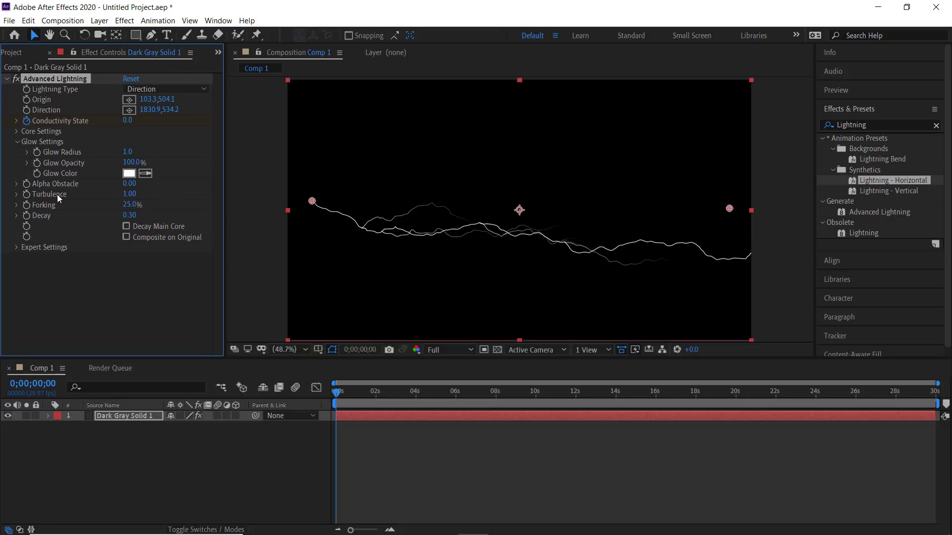
Try the lightning's Turbulence at its minimum of 0.50 and set it to the maximum of 1.25
{"action": "left_click", "coordinate": [17, 194]}
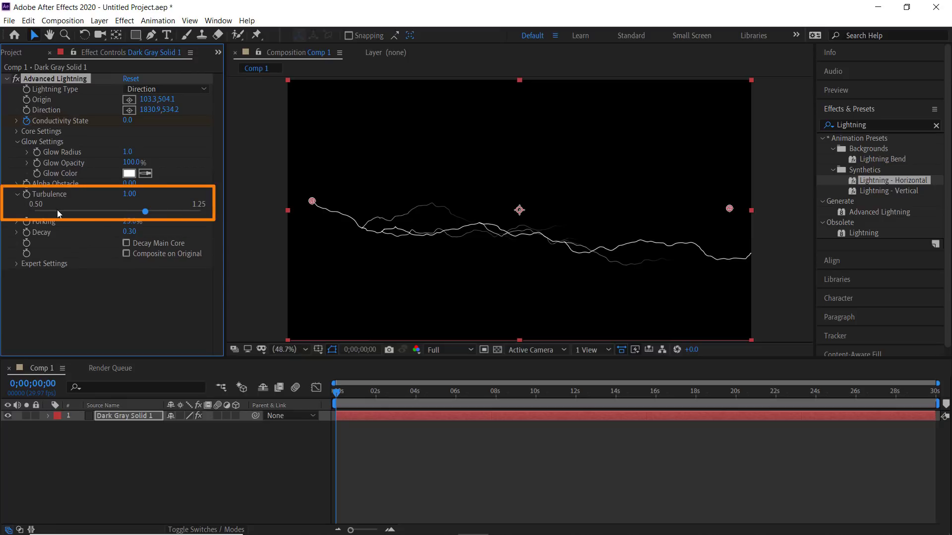
{"action": "left_click", "coordinate": [18, 141]}
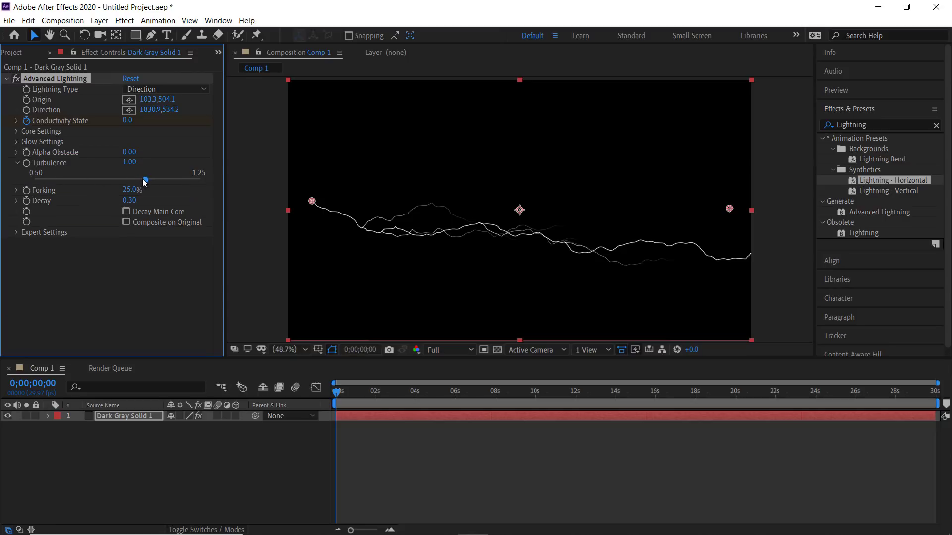
{"action": "left_click_drag", "start_coordinate": [146, 180], "coordinate": [53, 179]}
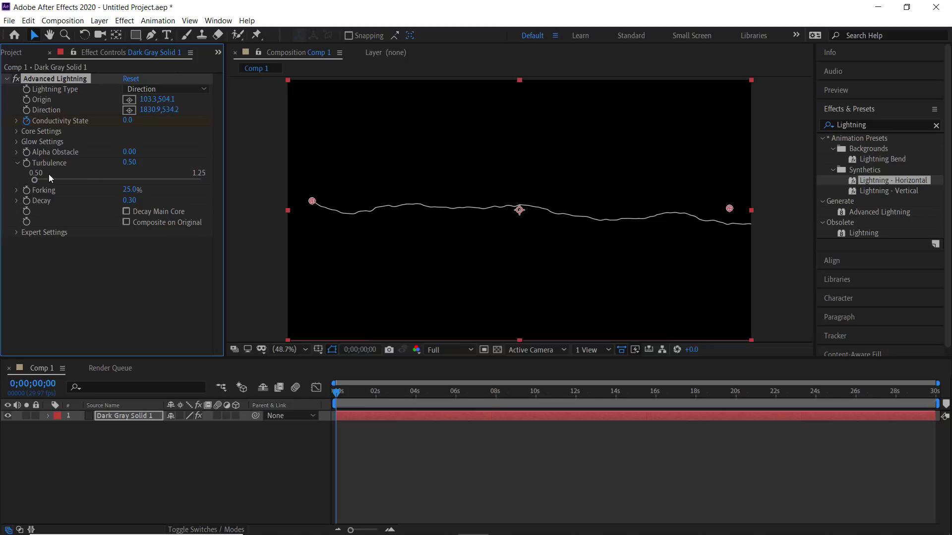
{"action": "left_click_drag", "start_coordinate": [35, 180], "coordinate": [229, 184]}
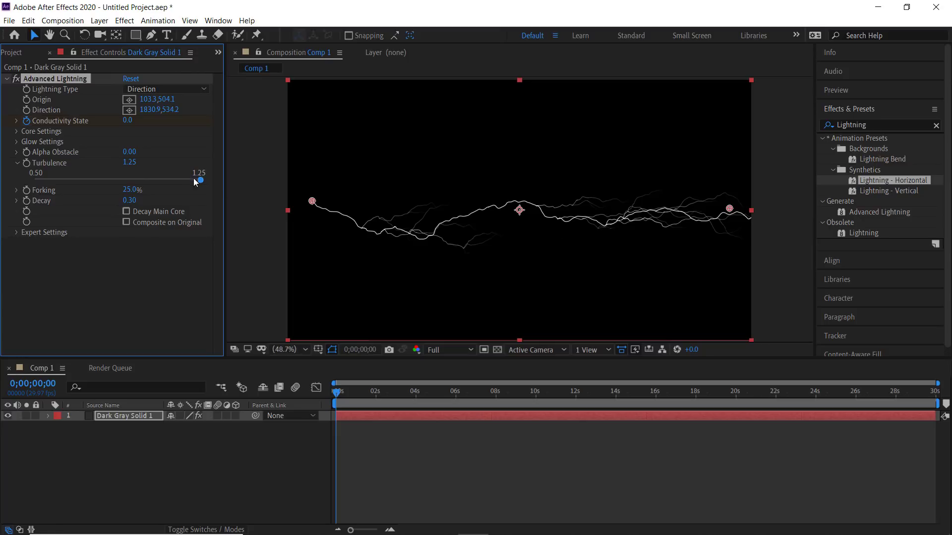
{"action": "left_click", "coordinate": [17, 163]}
Try the lightning's Forking at 100% and 0%, and settle on 44%
{"action": "left_click", "coordinate": [16, 173]}
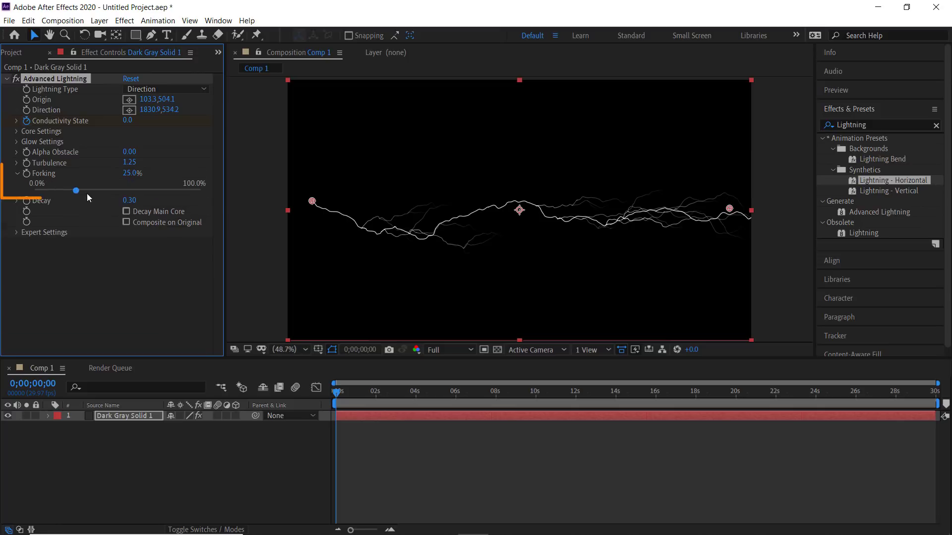
{"action": "left_click_drag", "start_coordinate": [77, 191], "coordinate": [231, 197]}
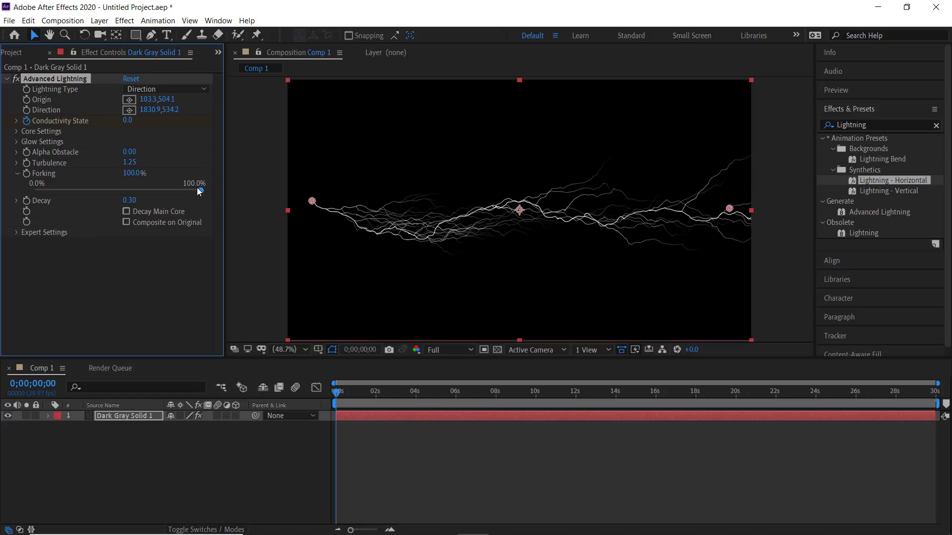
{"action": "left_click_drag", "start_coordinate": [199, 188], "coordinate": [34, 194]}
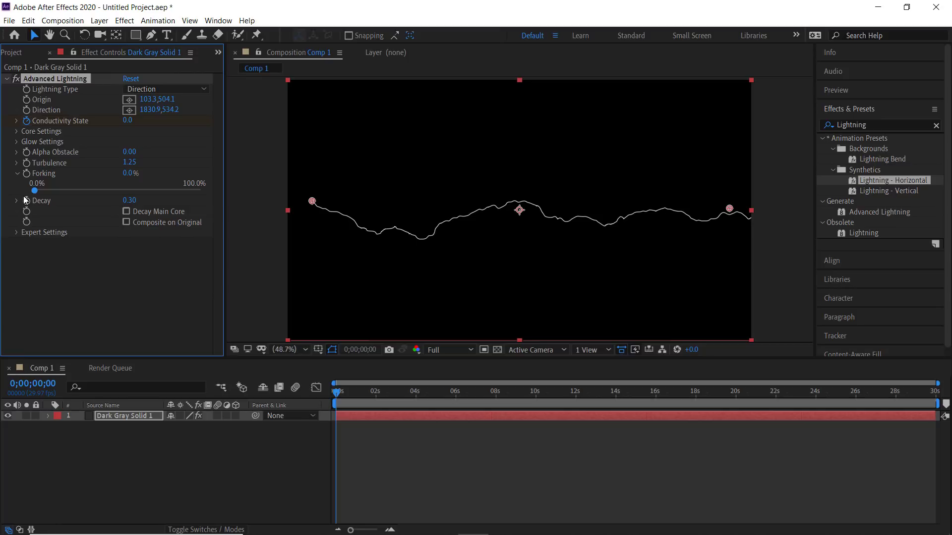
{"action": "left_click", "coordinate": [73, 191]}
{"action": "left_click_drag", "start_coordinate": [108, 190], "coordinate": [109, 190]}
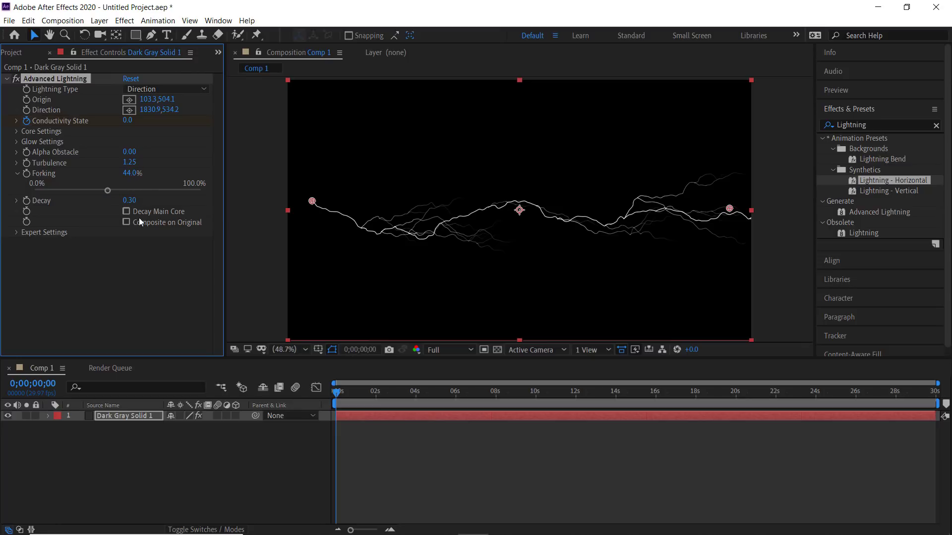
Set the lightning's Decay to 0.33 after trying extreme values, and scrub through the opening seconds to preview the animation
{"action": "left_click_drag", "start_coordinate": [127, 200], "coordinate": [460, 220]}
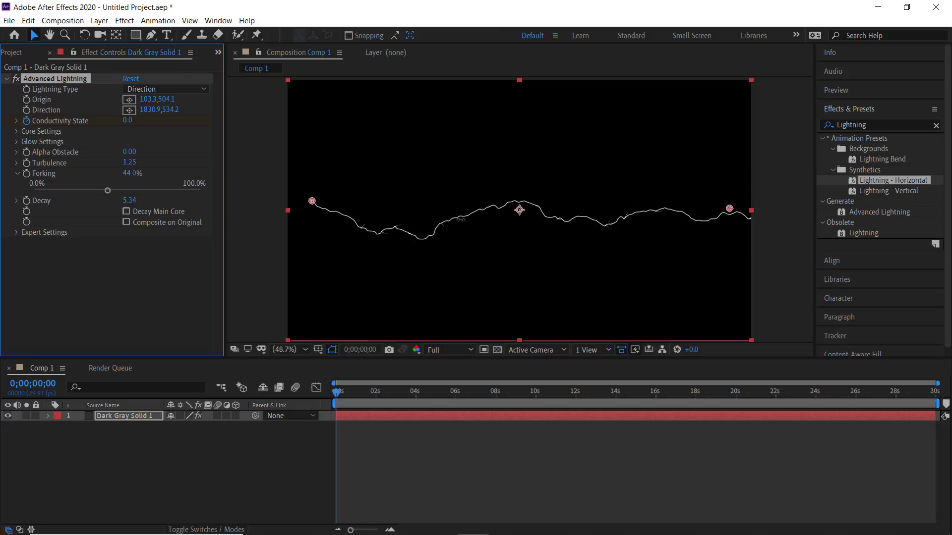
{"action": "left_click_drag", "start_coordinate": [294, 227], "coordinate": [90, 207]}
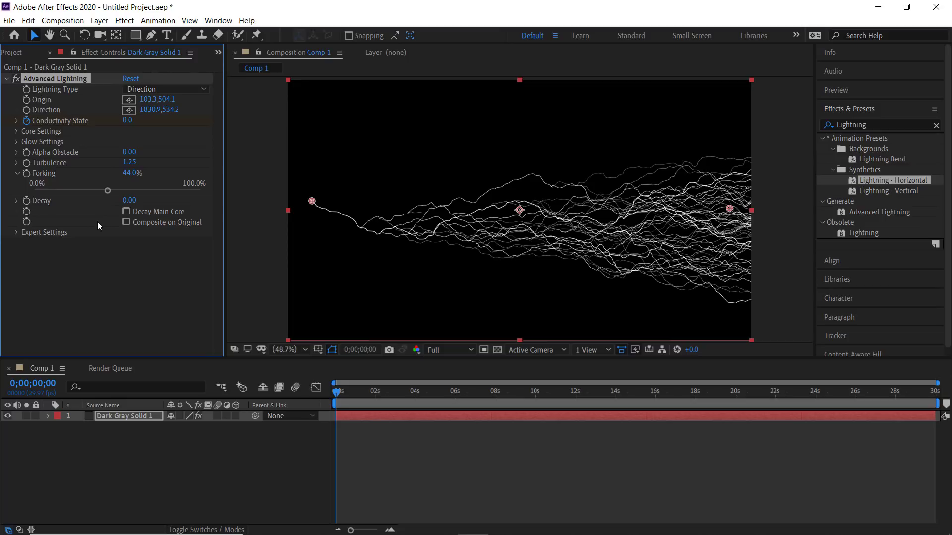
{"action": "mouse_move", "coordinate": [129, 200]}
{"action": "left_mouse_down"}
{"action": "mouse_move", "coordinate": [178, 197]}
{"action": "mouse_move", "coordinate": [119, 200]}
{"action": "mouse_move", "coordinate": [132, 200]}
{"action": "mouse_move", "coordinate": [125, 208]}
{"action": "left_mouse_up"}
{"action": "left_click", "coordinate": [124, 219]}
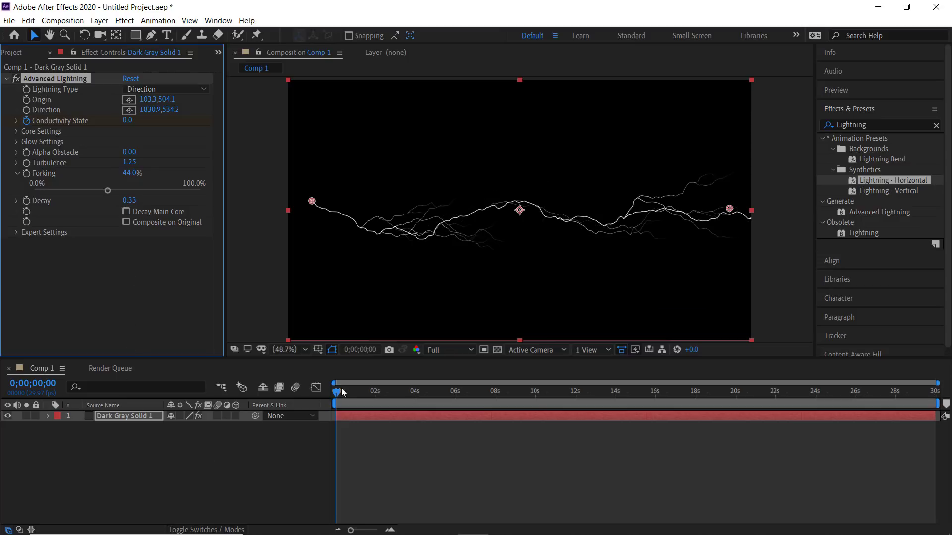
{"action": "left_click_drag", "start_coordinate": [424, 399], "coordinate": [310, 395]}
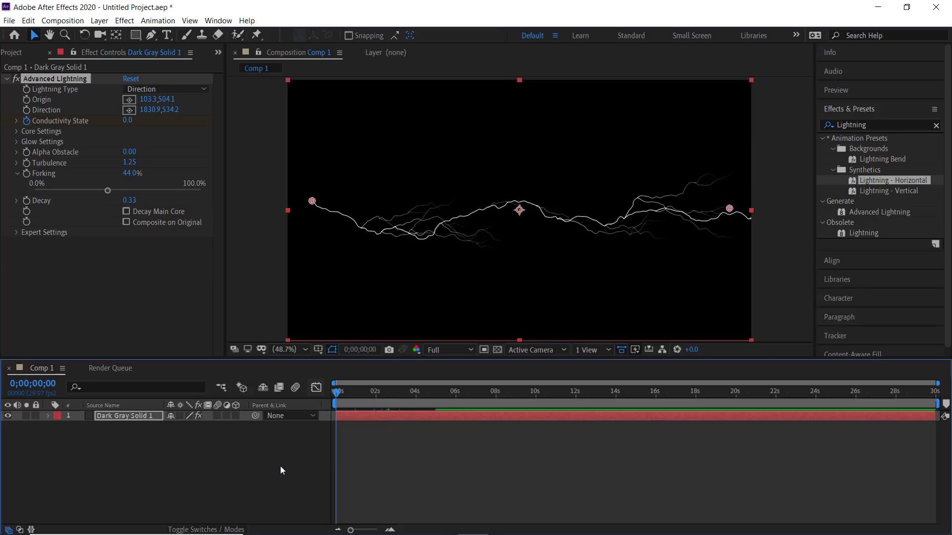
Rename the Dark Gray Solid 1 layer to Lightning 01 and deselect it
{"action": "left_click", "coordinate": [111, 414]}
{"action": "key", "text": "Return"}
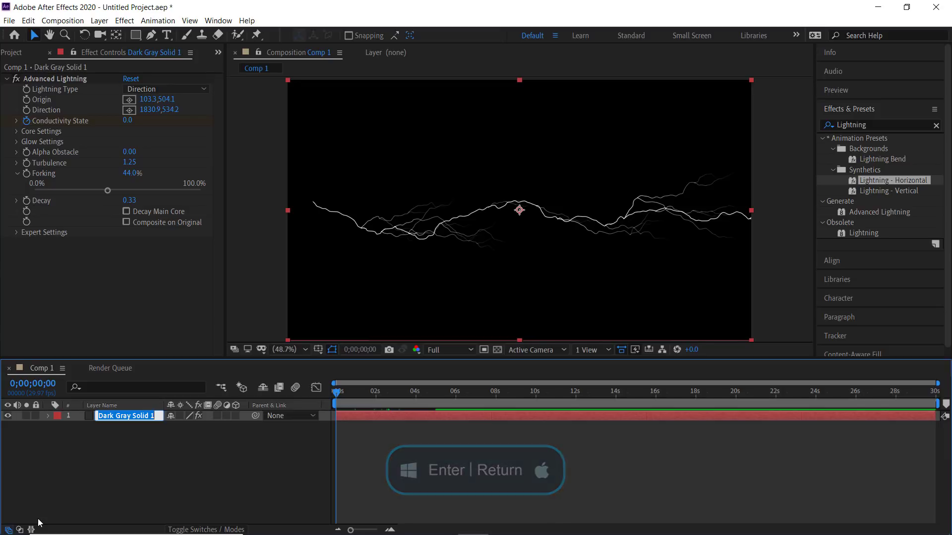
{"action": "type", "text": "Lightnin"}
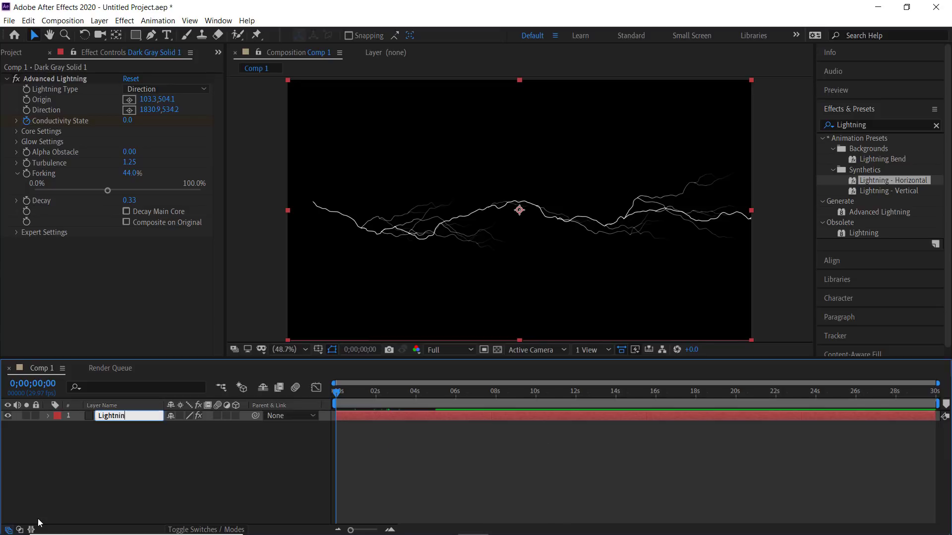
{"action": "type", "text": "g 01"}
{"action": "left_click", "coordinate": [105, 473]}
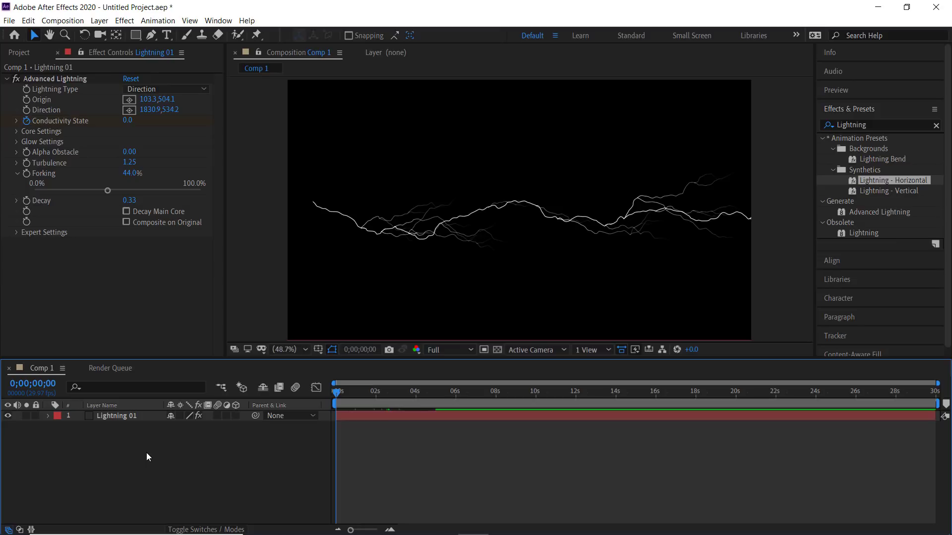
Duplicate the Lightning 01 layer and shift the copy about 2 seconds earlier in the timeline, toggling its visibility to compare
{"action": "left_click", "coordinate": [148, 414]}
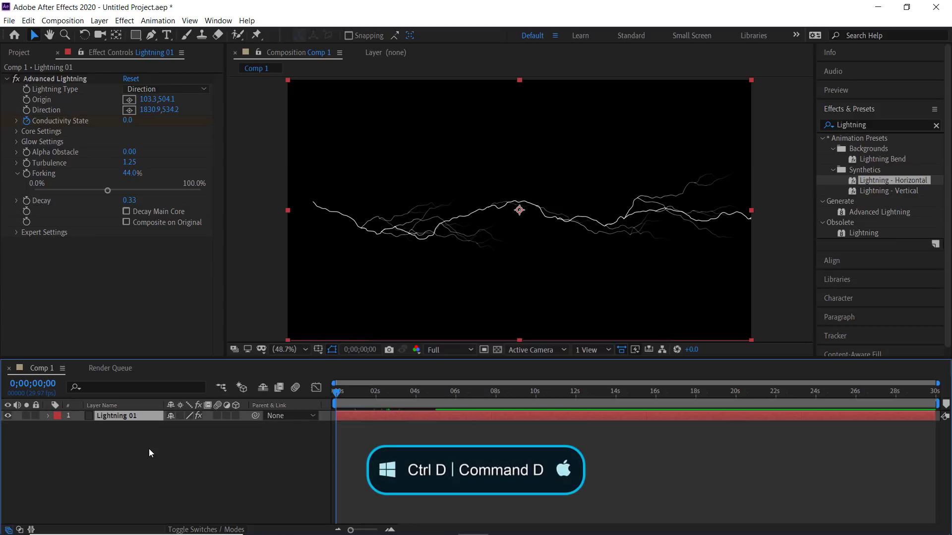
{"action": "key", "text": "ctrl+d"}
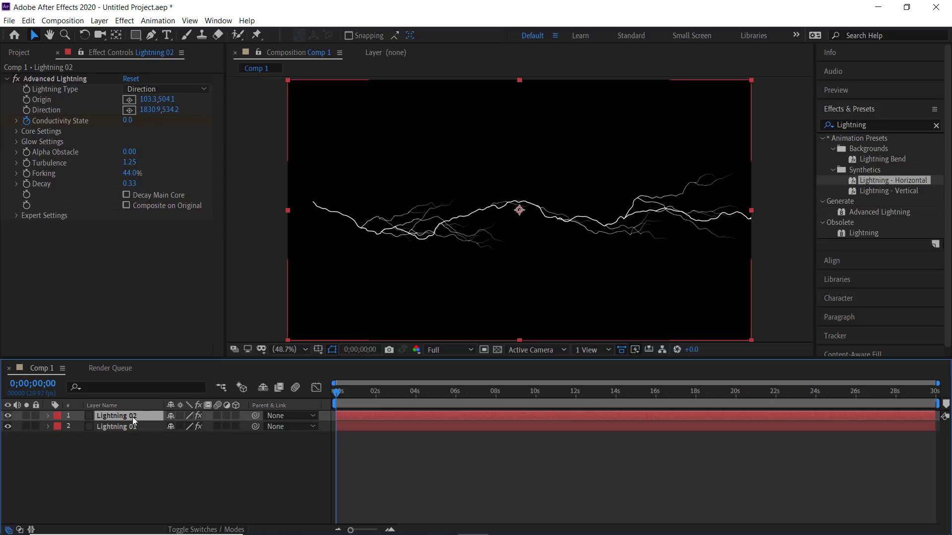
{"action": "left_click_drag", "start_coordinate": [363, 416], "coordinate": [324, 417]}
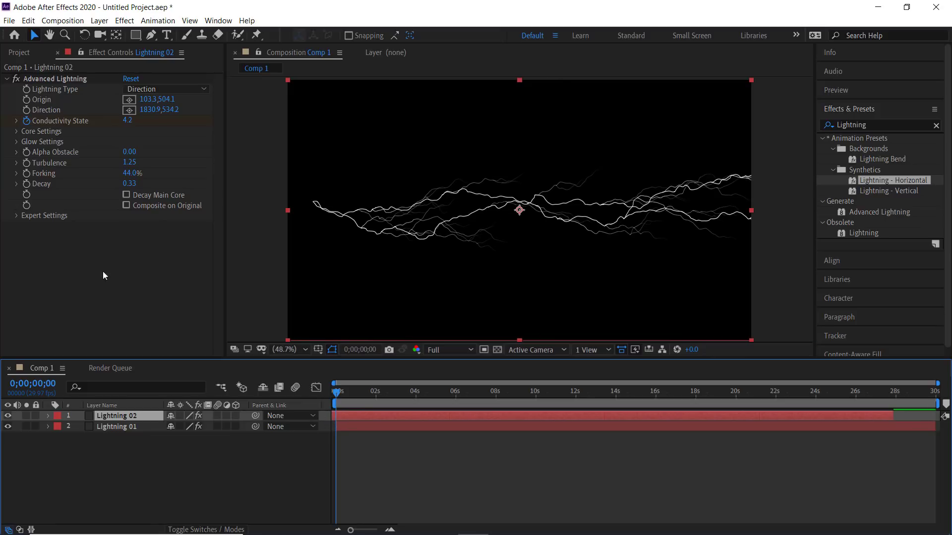
{"action": "left_click", "coordinate": [8, 416]}
{"action": "key", "text": "ctrl+z"}
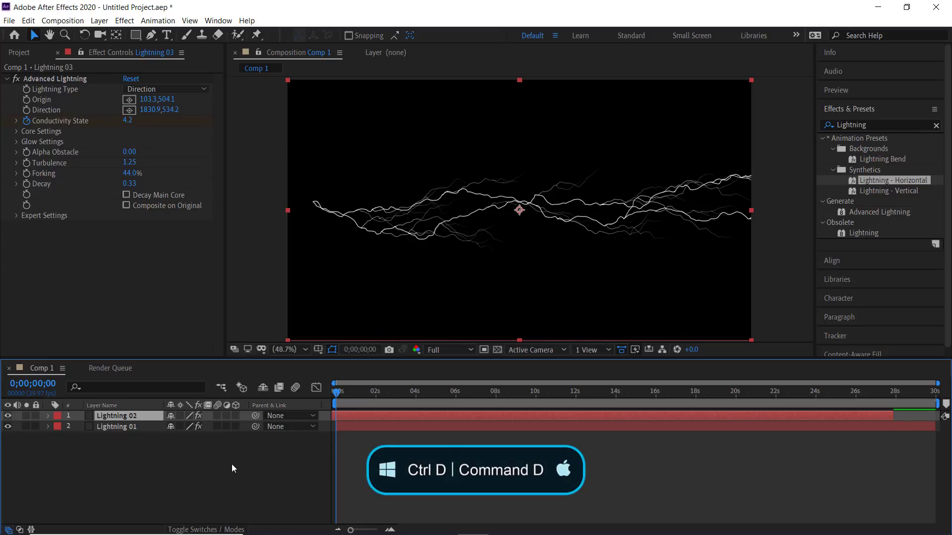
Duplicate the Lightning 02 layer and set the copy's Forking to about 85.8%
{"action": "key", "text": "ctrl+d"}
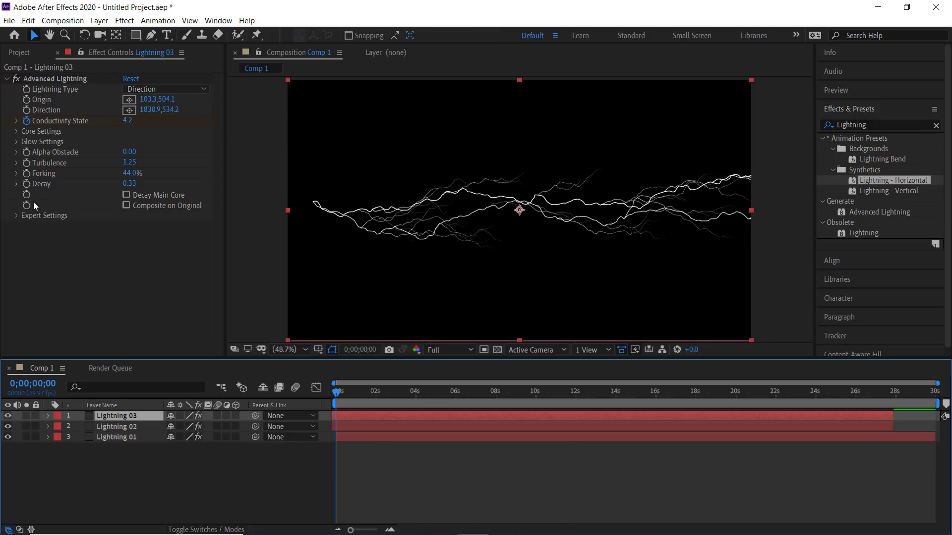
{"action": "left_click", "coordinate": [16, 173]}
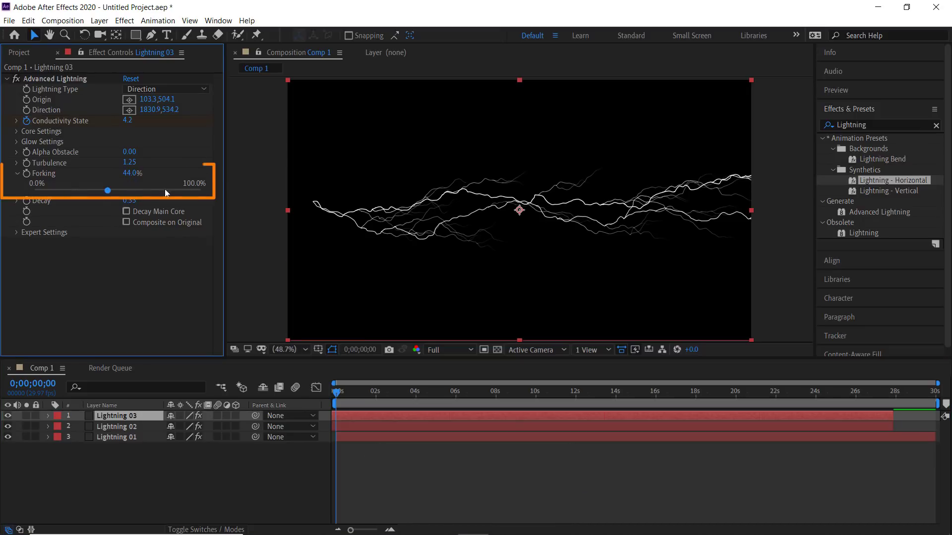
{"action": "left_click", "coordinate": [177, 191]}
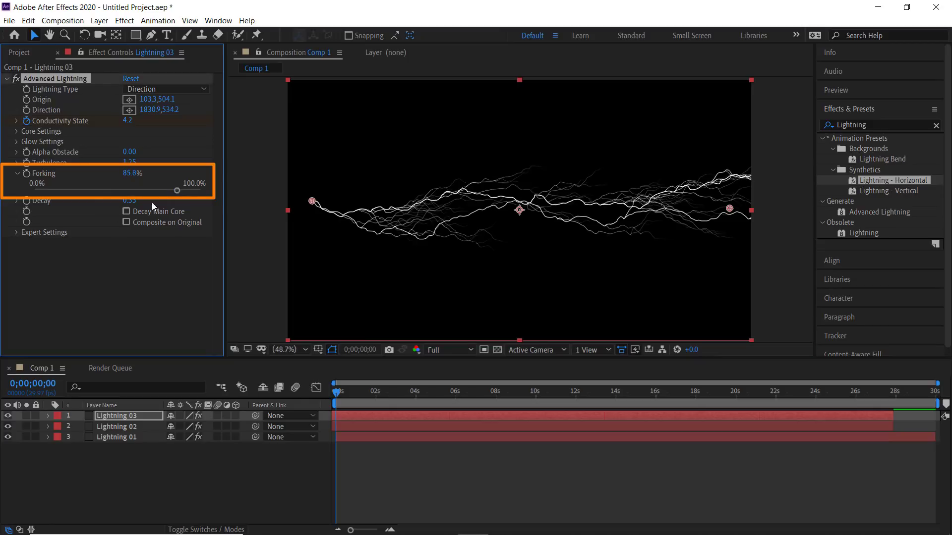
Hide Lightning 01 and Lightning 02, and set Lightning 03's Decay to 0.24 and Turbulence to 1.27
{"action": "left_click_drag", "start_coordinate": [7, 426], "coordinate": [8, 438]}
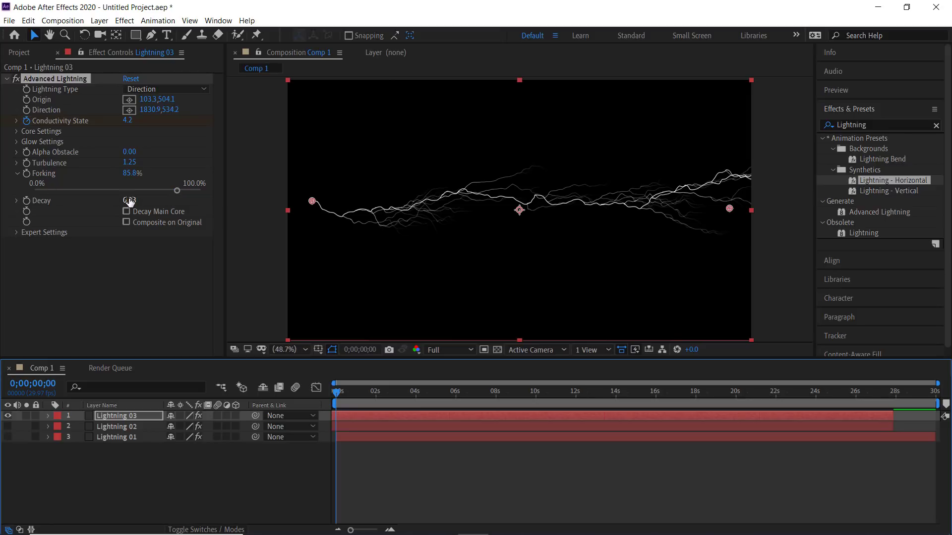
{"action": "left_click_drag", "start_coordinate": [129, 200], "coordinate": [123, 203]}
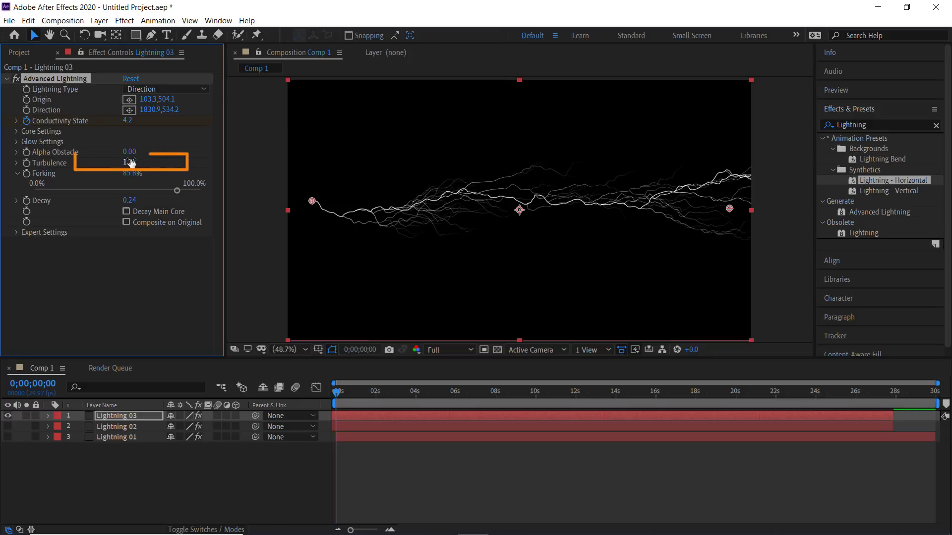
{"action": "left_click_drag", "start_coordinate": [130, 163], "coordinate": [143, 161]}
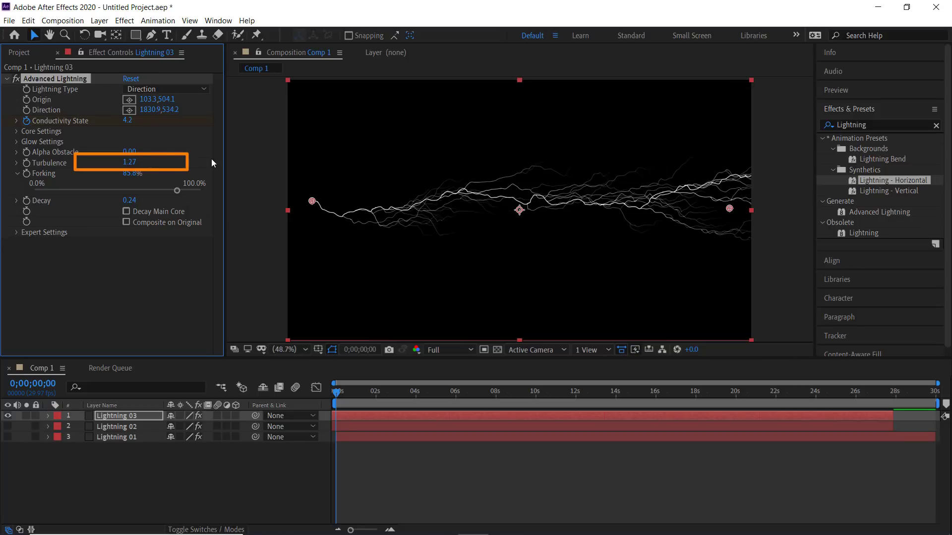
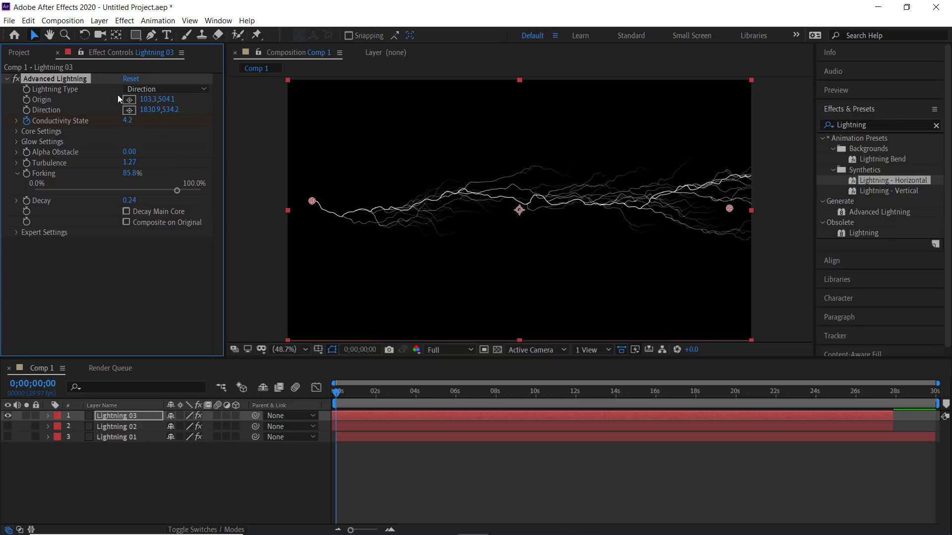
Save the current frame as a layered Photoshop file named Lightining on the Desktop
{"action": "left_click", "coordinate": [62, 21]}
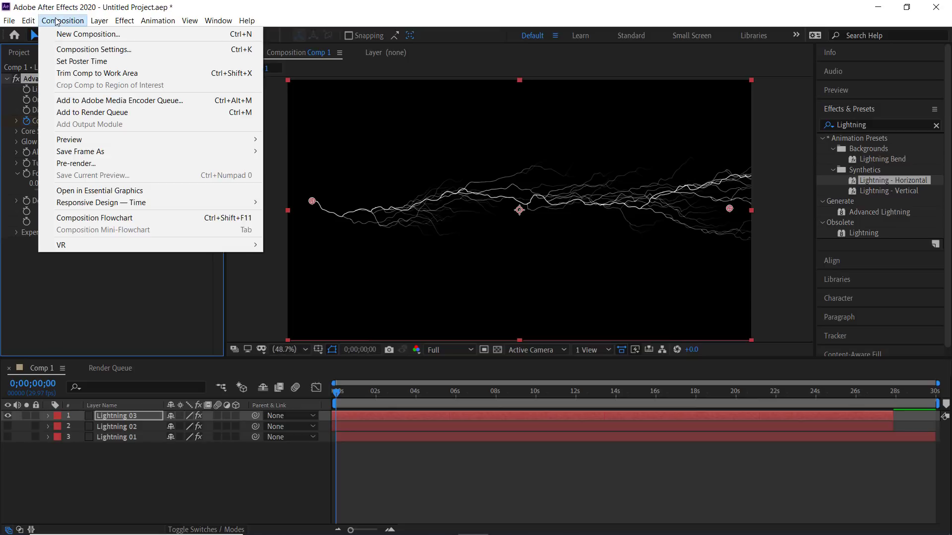
{"action": "mouse_move", "coordinate": [98, 155]}
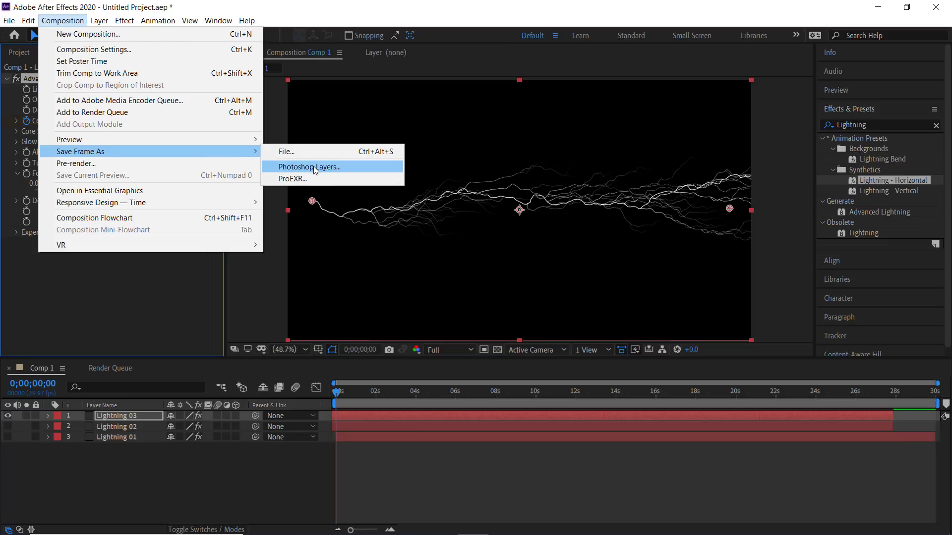
{"action": "left_click", "coordinate": [349, 166]}
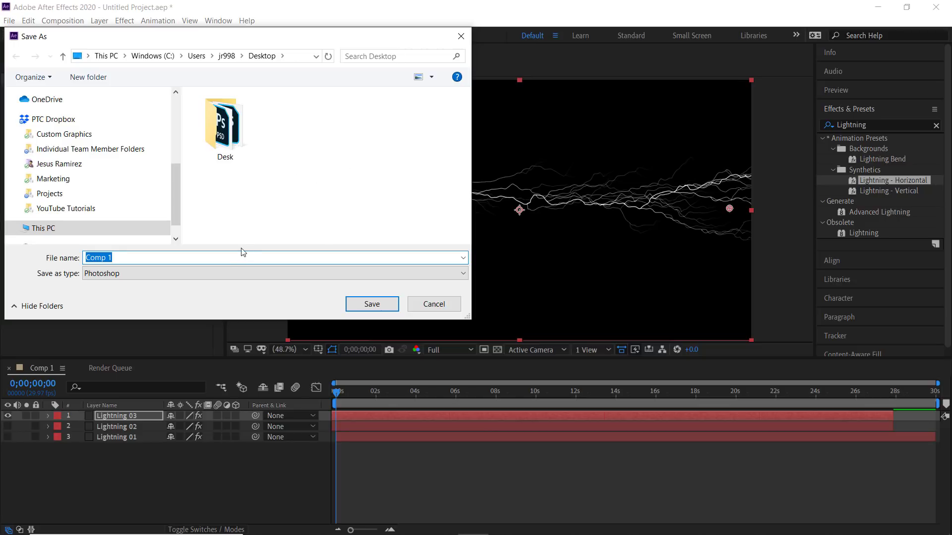
{"action": "type", "text": "Lightning"}
{"action": "left_click", "coordinate": [360, 303]}
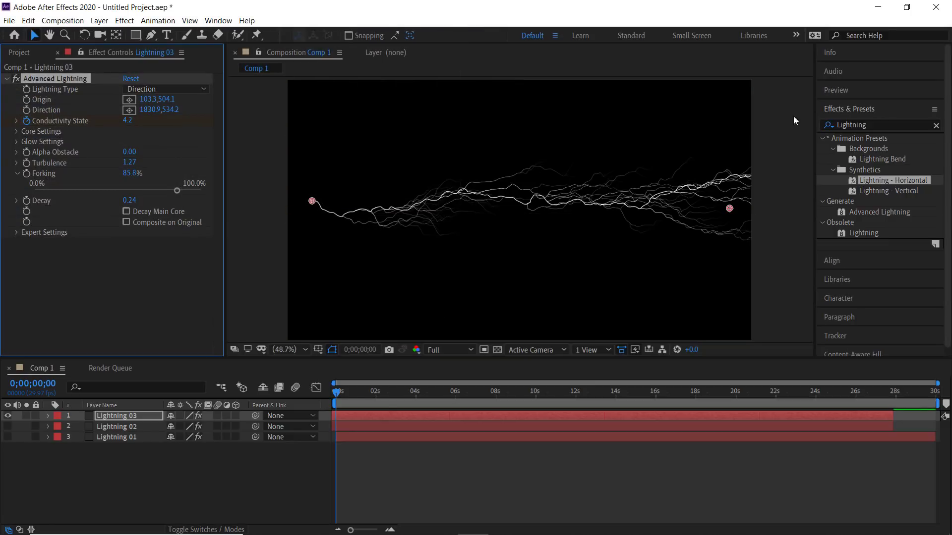
Switch to Photoshop and open the Lightining PSD file from the Desktop
{"action": "left_click", "coordinate": [876, 11]}
{"action": "left_click", "coordinate": [27, 6]}
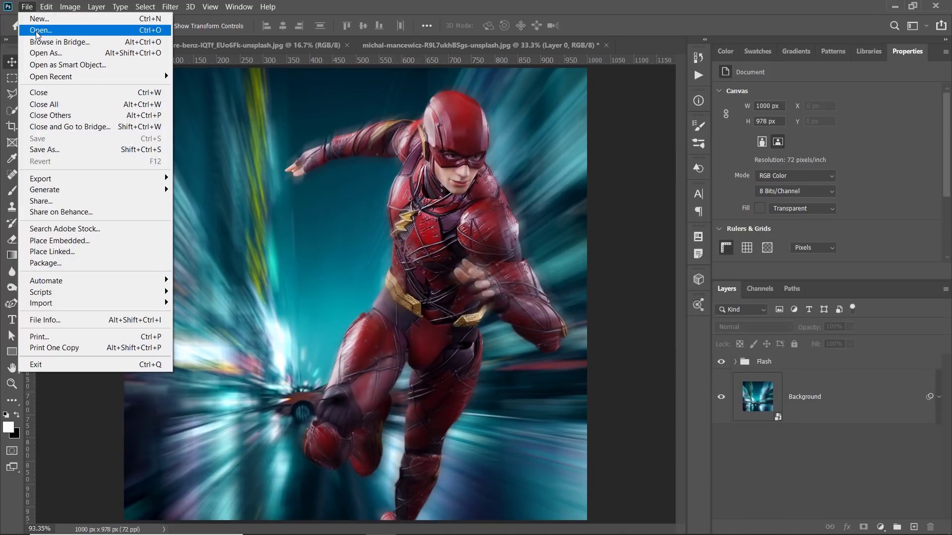
{"action": "left_click", "coordinate": [37, 31]}
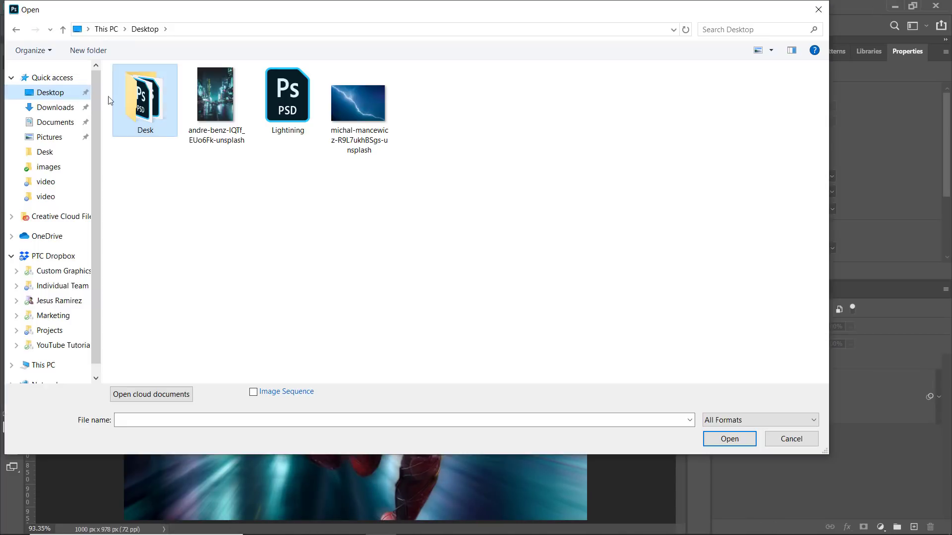
{"action": "left_click", "coordinate": [299, 107]}
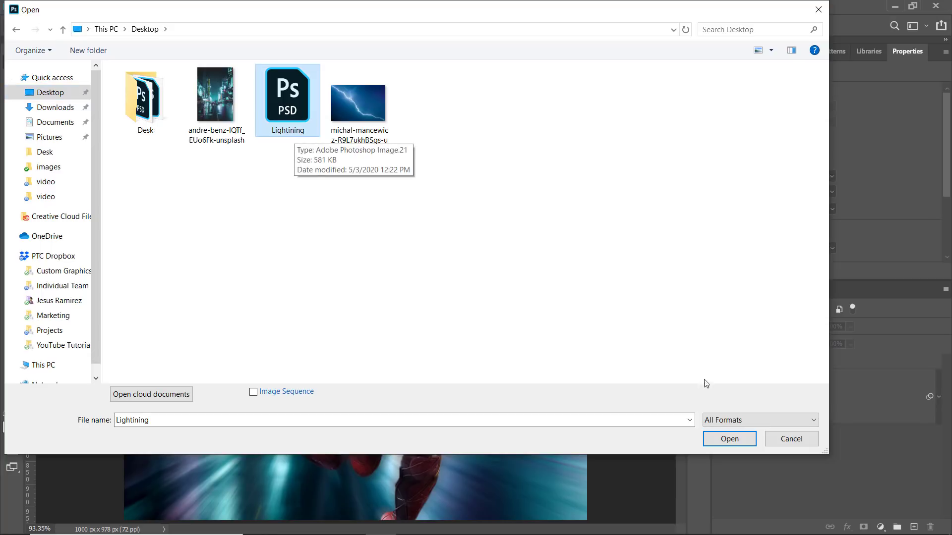
{"action": "left_click", "coordinate": [730, 440]}
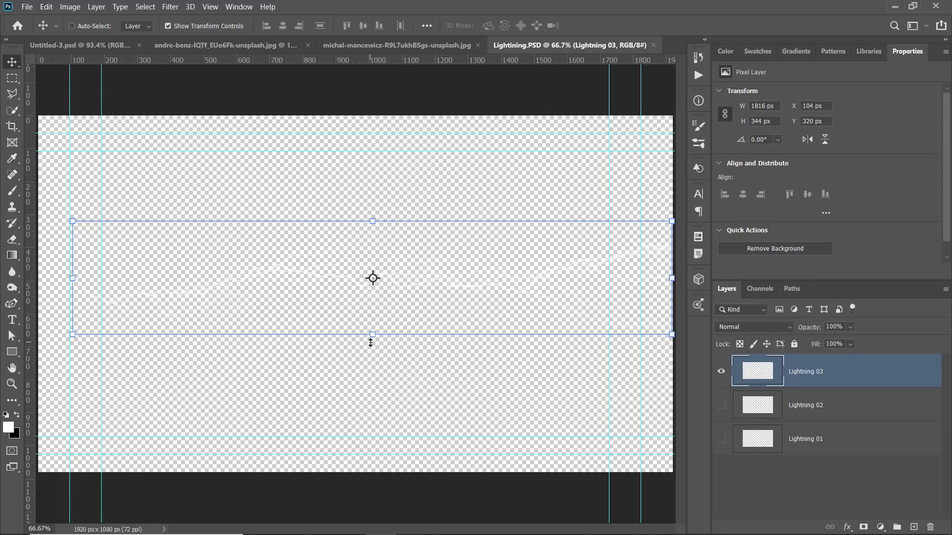
Add a black Solid Color fill layer and place it beneath the three lightning layers
{"action": "left_click", "coordinate": [880, 528]}
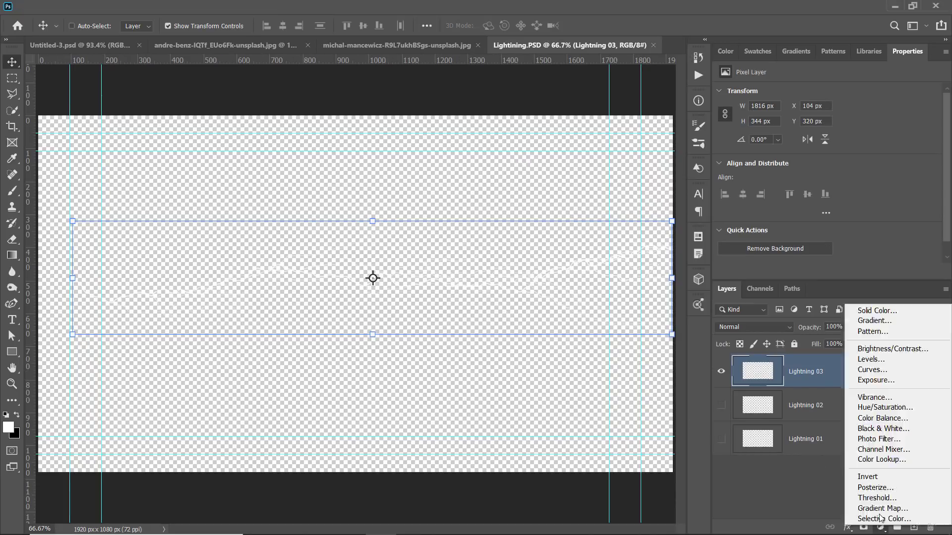
{"action": "left_click", "coordinate": [882, 311]}
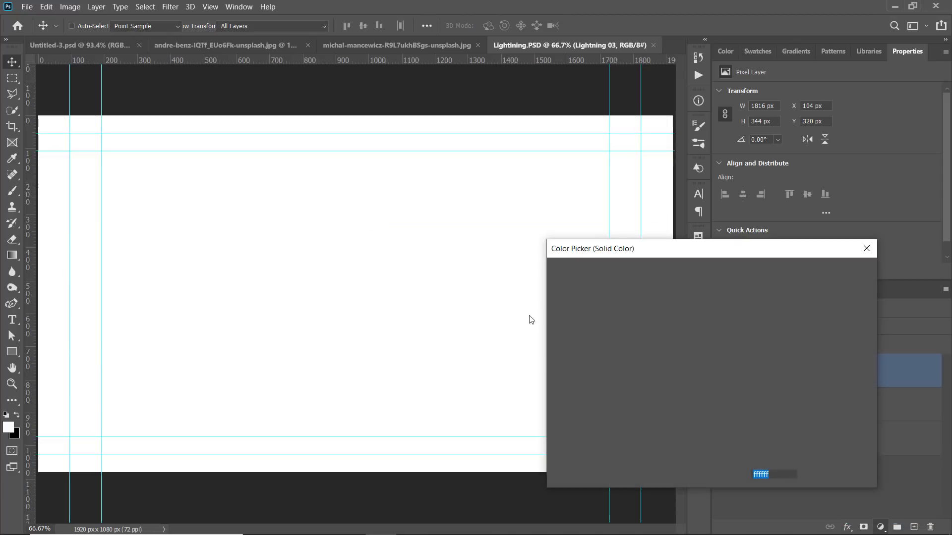
{"action": "left_click_drag", "start_coordinate": [621, 386], "coordinate": [505, 469]}
{"action": "left_click", "coordinate": [819, 276]}
{"action": "key", "text": "v"}
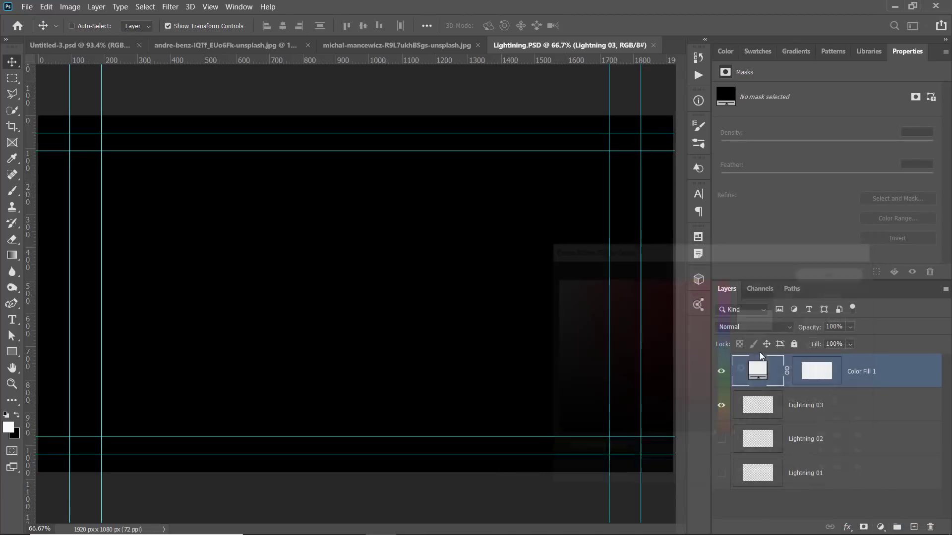
{"action": "left_click_drag", "start_coordinate": [753, 378], "coordinate": [762, 490]}
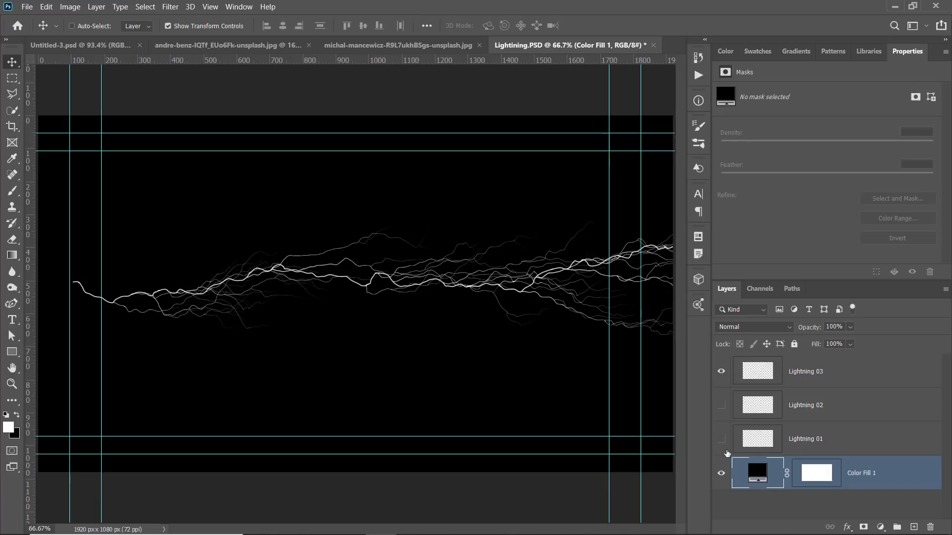
Toggle the visibility of the lightning layers one at a time to compare the bolts against black
{"action": "left_click", "coordinate": [721, 371]}
{"action": "left_click", "coordinate": [721, 439]}
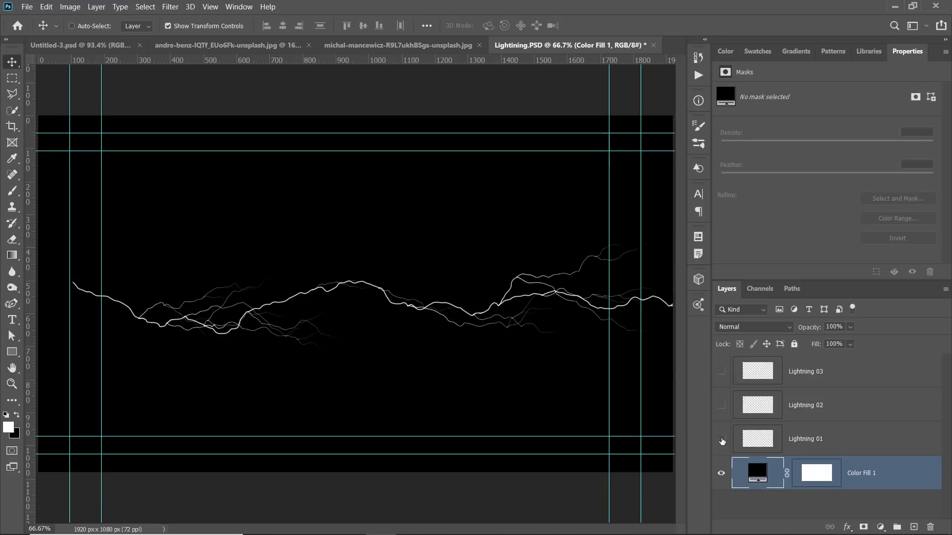
{"action": "left_click", "coordinate": [722, 439]}
{"action": "left_click", "coordinate": [722, 405]}
{"action": "left_click", "coordinate": [722, 405]}
{"action": "left_click", "coordinate": [721, 373]}
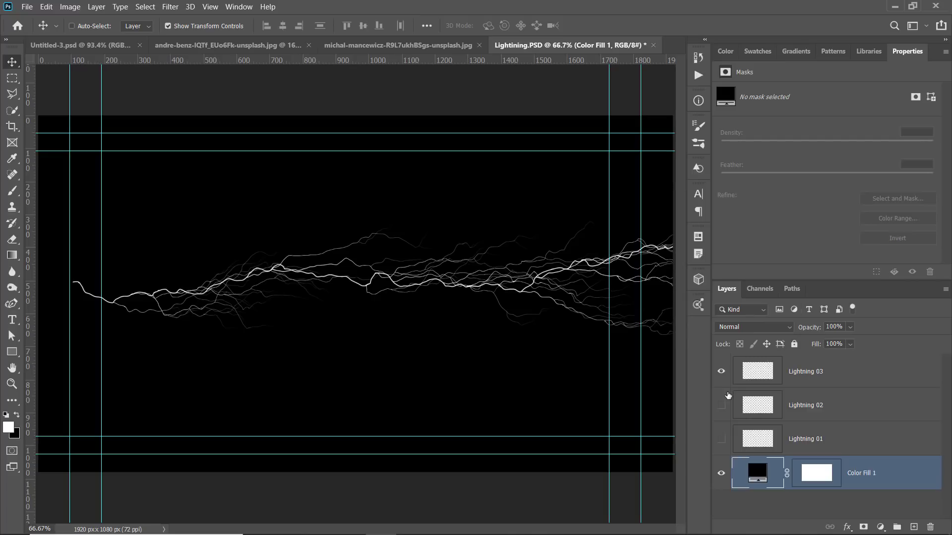
Show only Lightning 01 among the lightning layers and bring it into Untitled-3.psd, across the running Flash figure
{"action": "left_click", "coordinate": [721, 371]}
{"action": "left_click", "coordinate": [763, 442]}
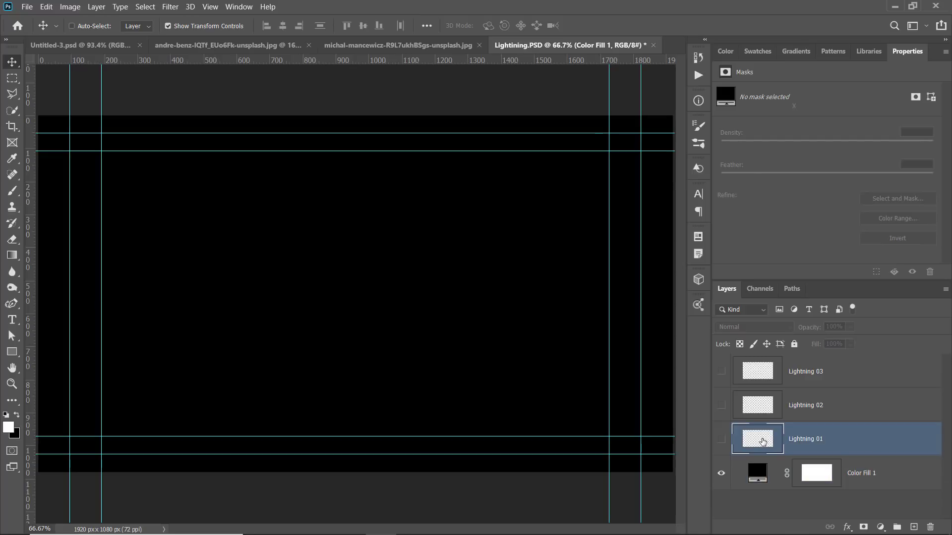
{"action": "left_click", "coordinate": [720, 440]}
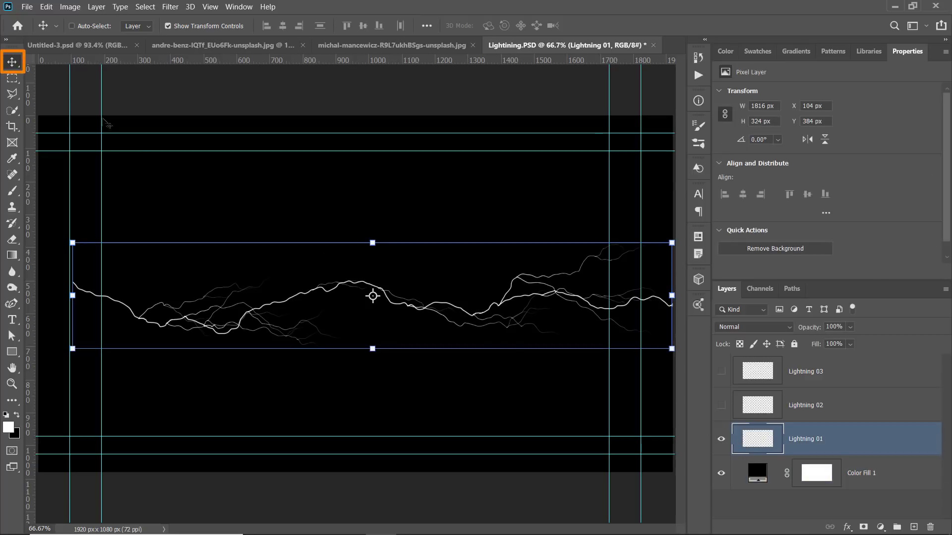
{"action": "left_click_drag", "start_coordinate": [303, 277], "coordinate": [369, 269]}
{"action": "left_click_drag", "start_coordinate": [375, 333], "coordinate": [376, 333]}
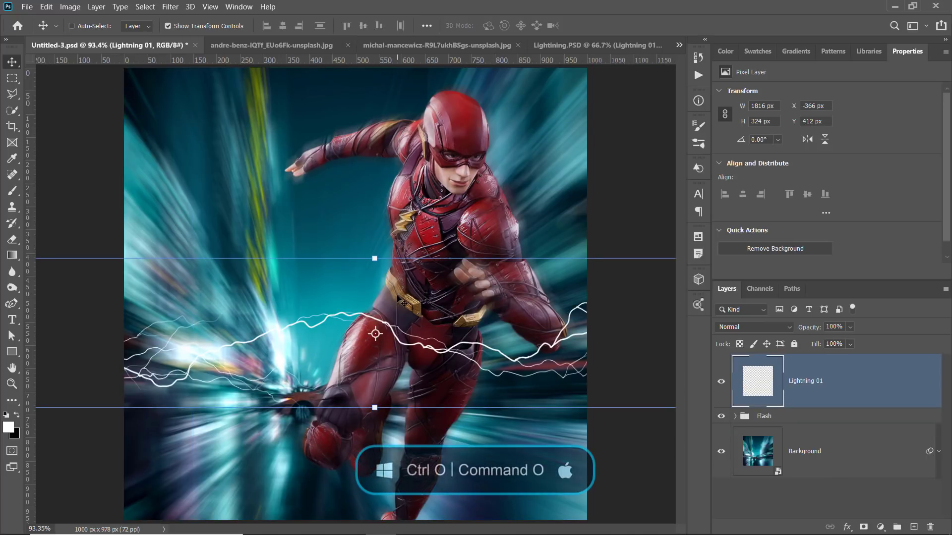
Rotate the Lightning 01 layer to about 179.4° and scale it to about 52% width and 78% height, across the figure's waist
{"action": "key", "text": "ctrl+0"}
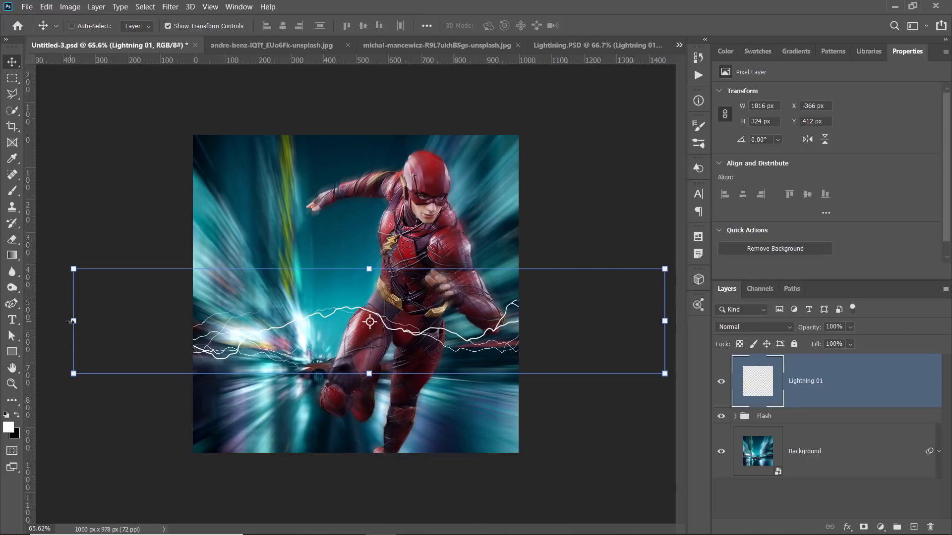
{"action": "left_click_drag", "start_coordinate": [70, 322], "coordinate": [222, 321]}
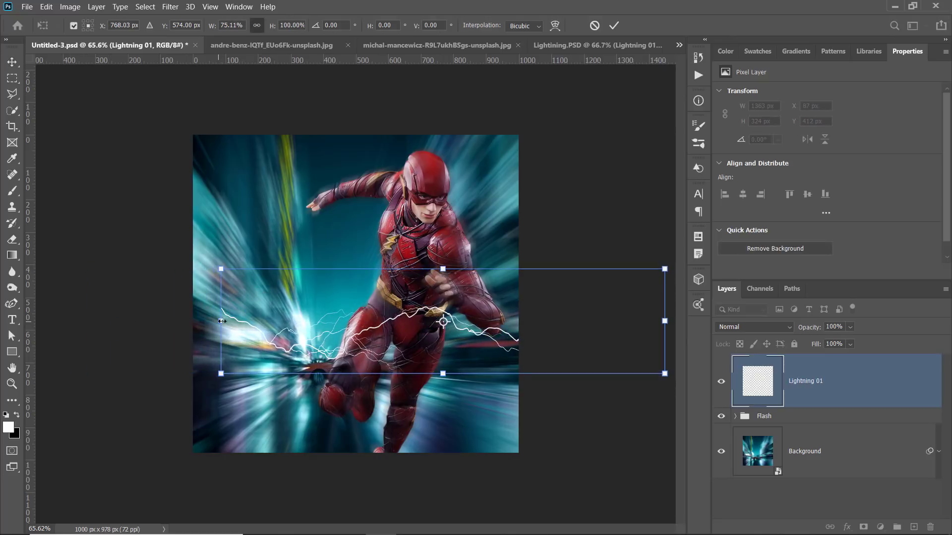
{"action": "left_click_drag", "start_coordinate": [206, 262], "coordinate": [449, 312]}
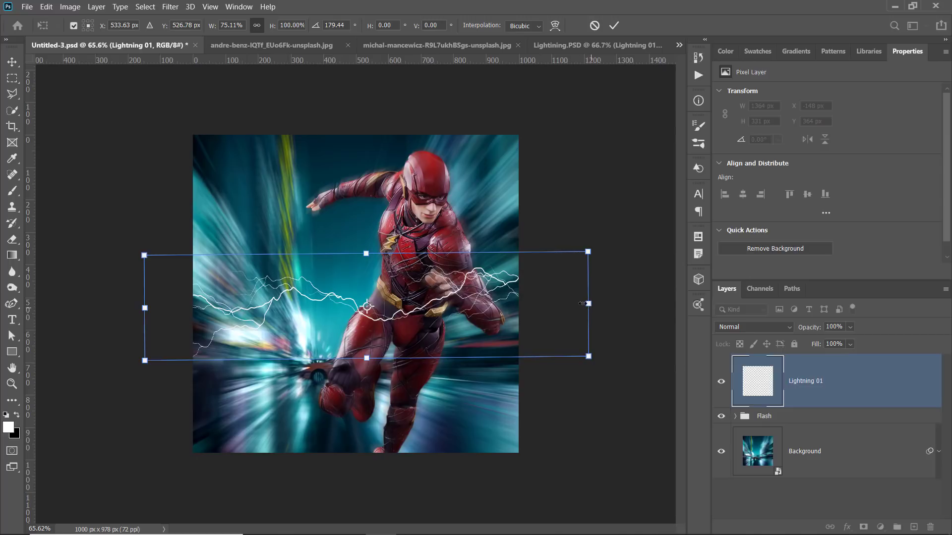
{"action": "left_click_drag", "start_coordinate": [579, 303], "coordinate": [511, 306]}
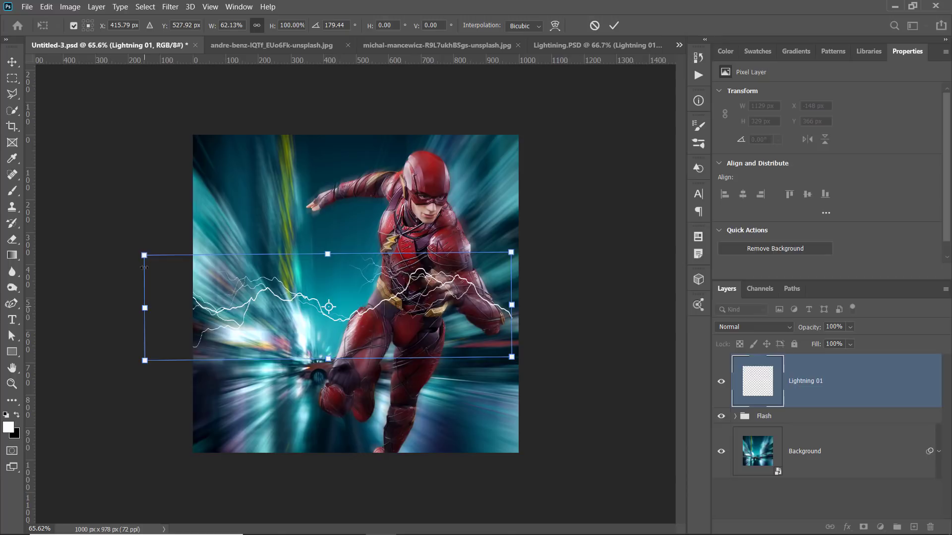
{"action": "left_click_drag", "start_coordinate": [328, 253], "coordinate": [328, 276]}
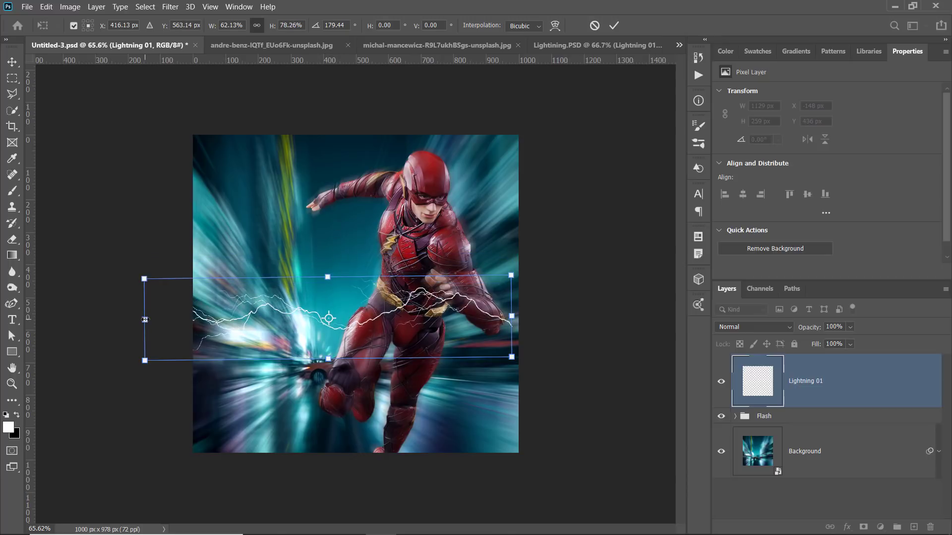
{"action": "left_click_drag", "start_coordinate": [145, 319], "coordinate": [204, 319]}
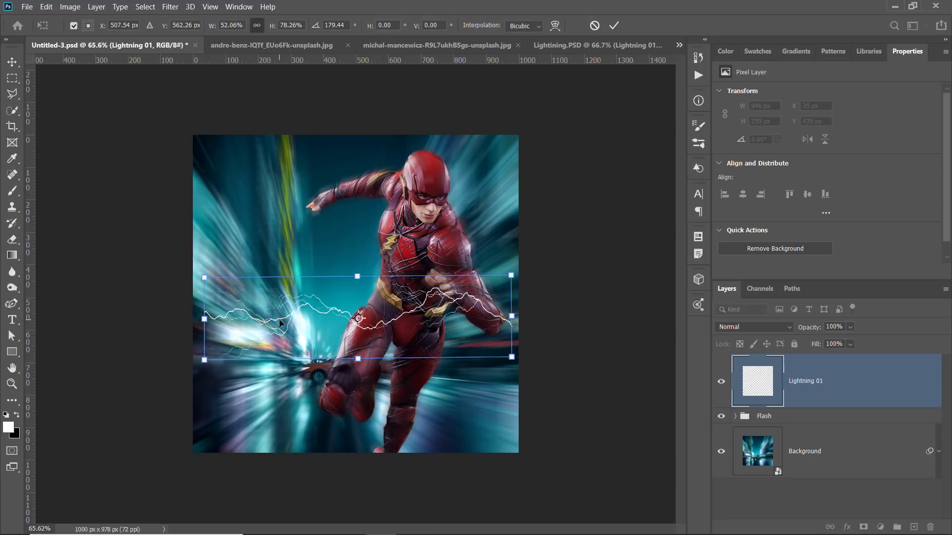
{"action": "key", "text": "Return"}
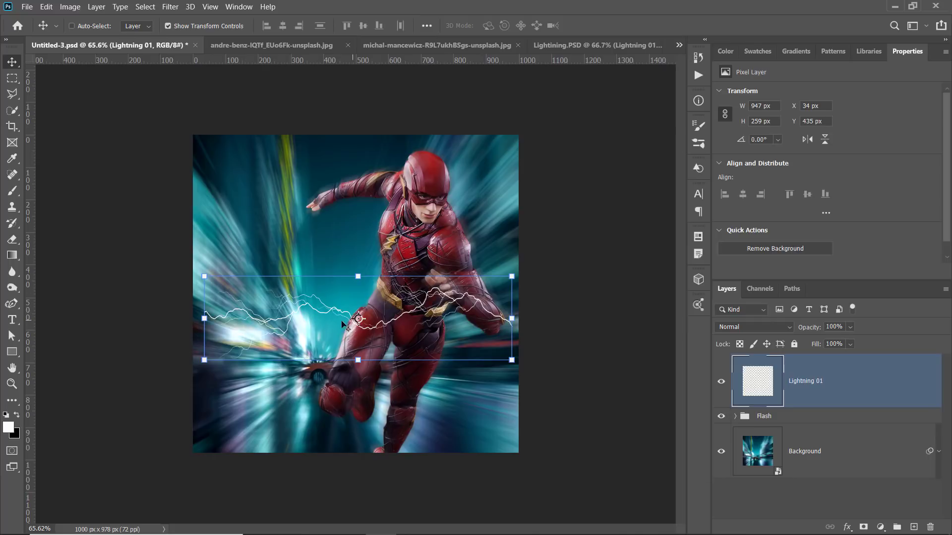
Start Puppet Warp on Lightning 01 with the mesh hidden and pin the bolt at the bent elbow, waist and far end
{"action": "left_click", "coordinate": [46, 6]}
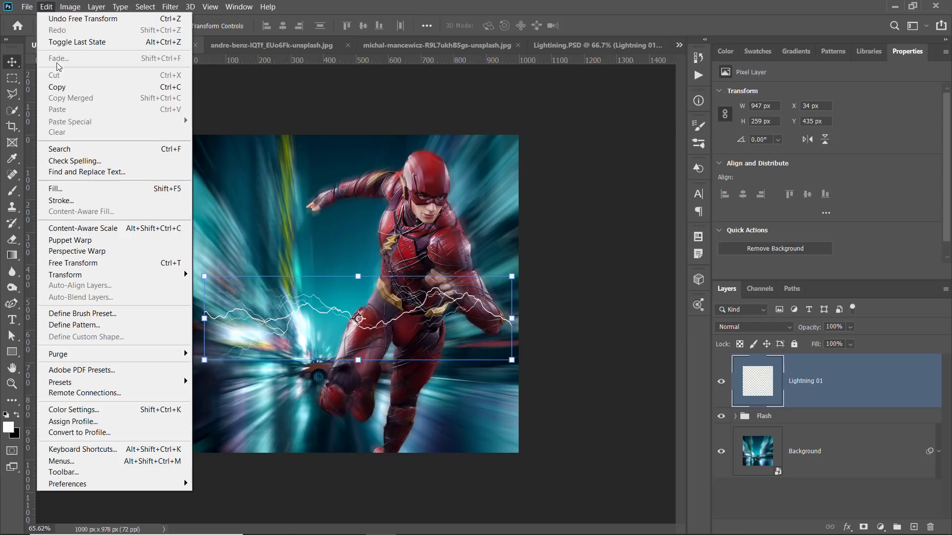
{"action": "left_click", "coordinate": [98, 240]}
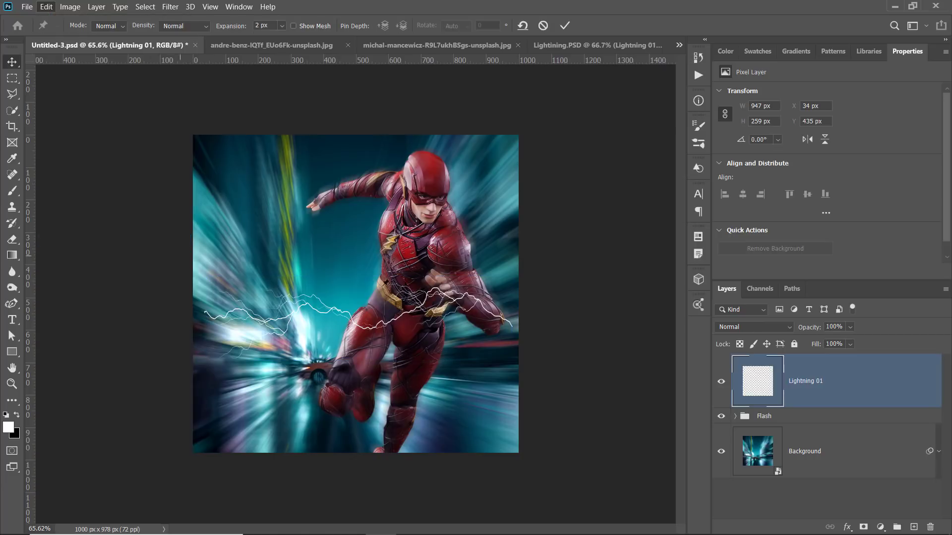
{"action": "left_click", "coordinate": [293, 26]}
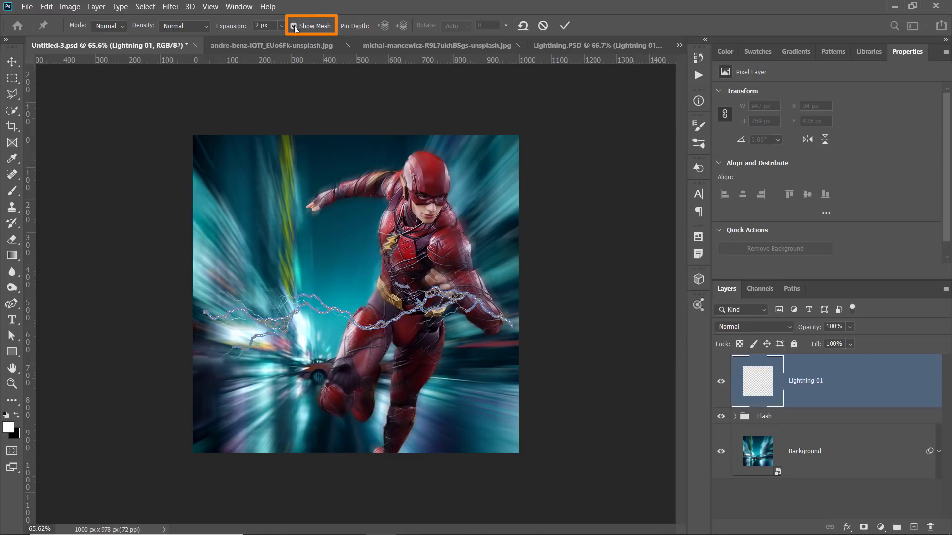
{"action": "left_click", "coordinate": [293, 26]}
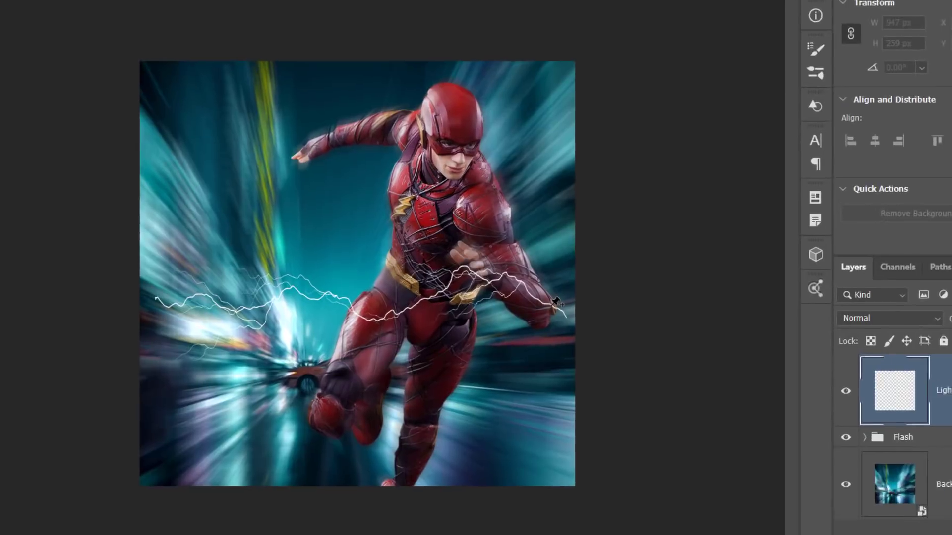
{"action": "left_click", "coordinate": [500, 318]}
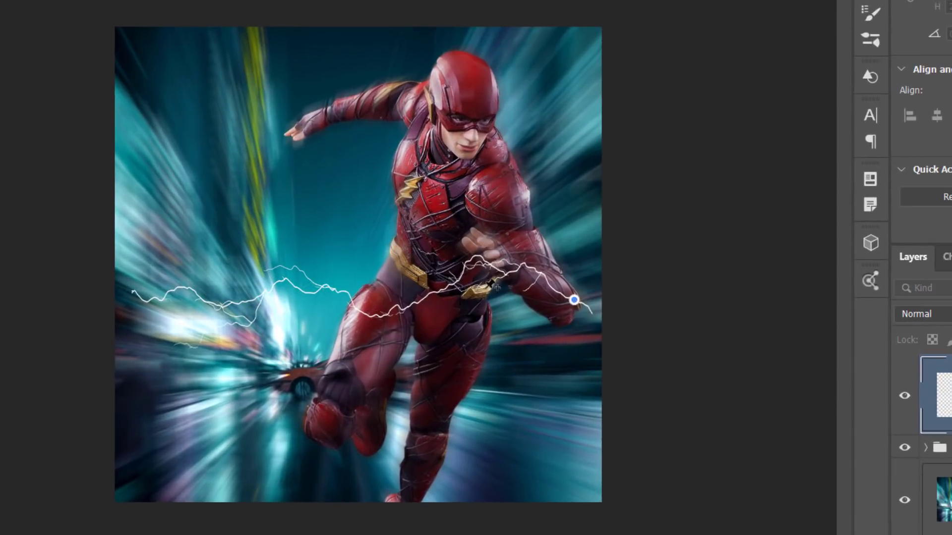
{"action": "left_click_drag", "start_coordinate": [406, 304], "coordinate": [410, 307]}
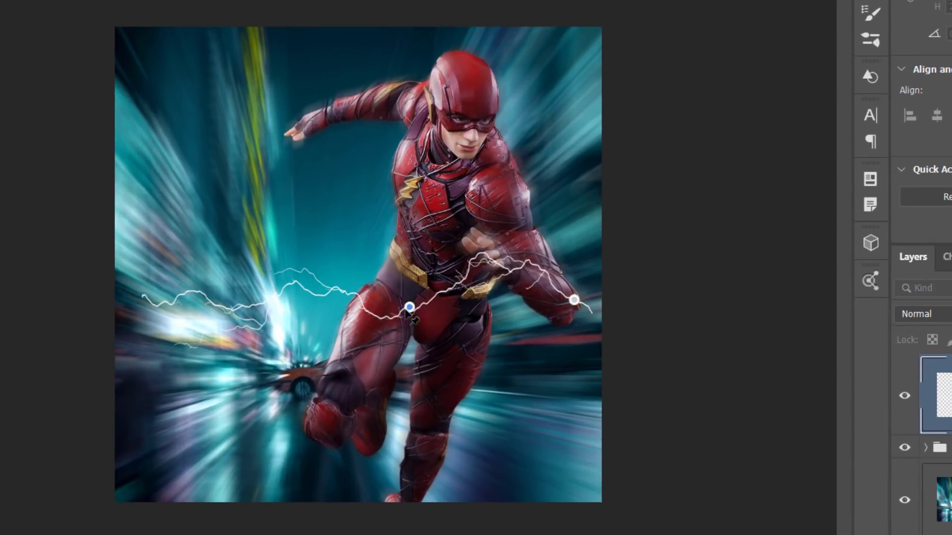
{"action": "left_click", "coordinate": [164, 302]}
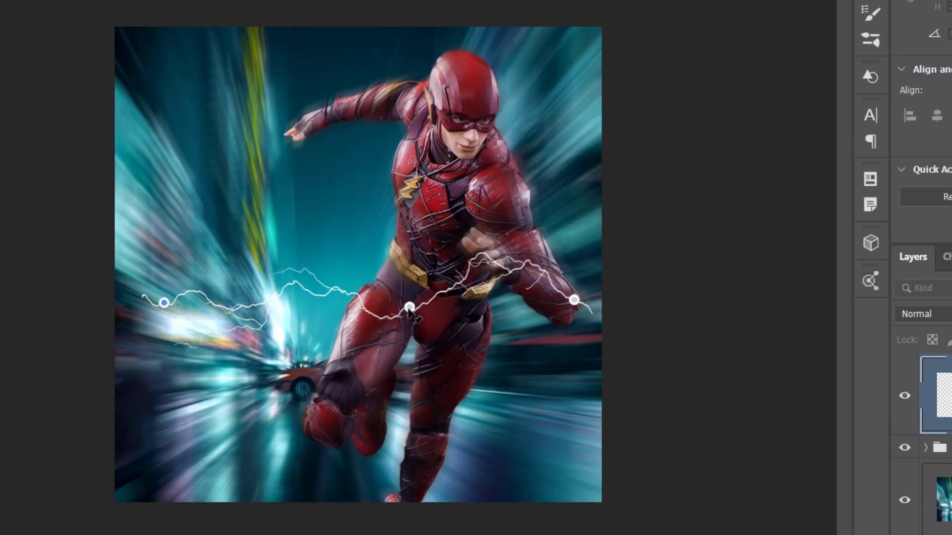
Bend the bolt by moving its middle pin onto the figure's belt area and its end pin down to the car beside the raised leg
{"action": "left_click_drag", "start_coordinate": [409, 308], "coordinate": [377, 226]}
{"action": "left_click_drag", "start_coordinate": [164, 308], "coordinate": [304, 362]}
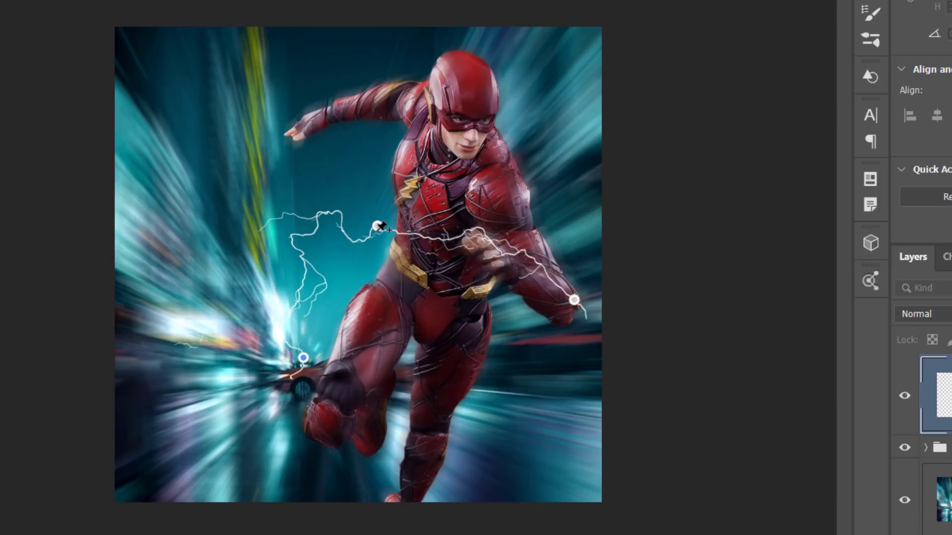
{"action": "left_click_drag", "start_coordinate": [377, 226], "coordinate": [435, 263]}
{"action": "left_click_drag", "start_coordinate": [302, 359], "coordinate": [305, 358]}
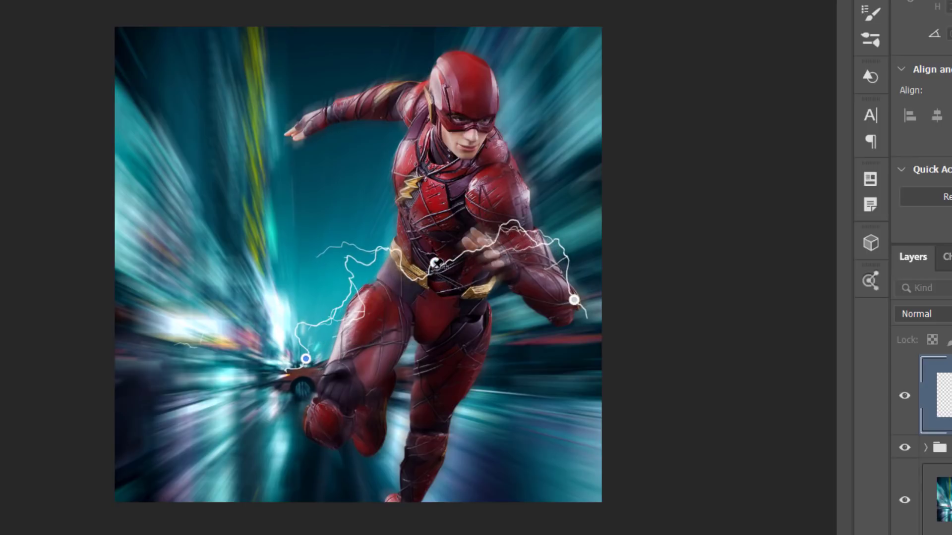
Rotate the bolt's middle pin at the waist to about -44° and apply the puppet warp
{"action": "left_click", "coordinate": [435, 262]}
{"action": "key", "text": "ctrl+plus"}
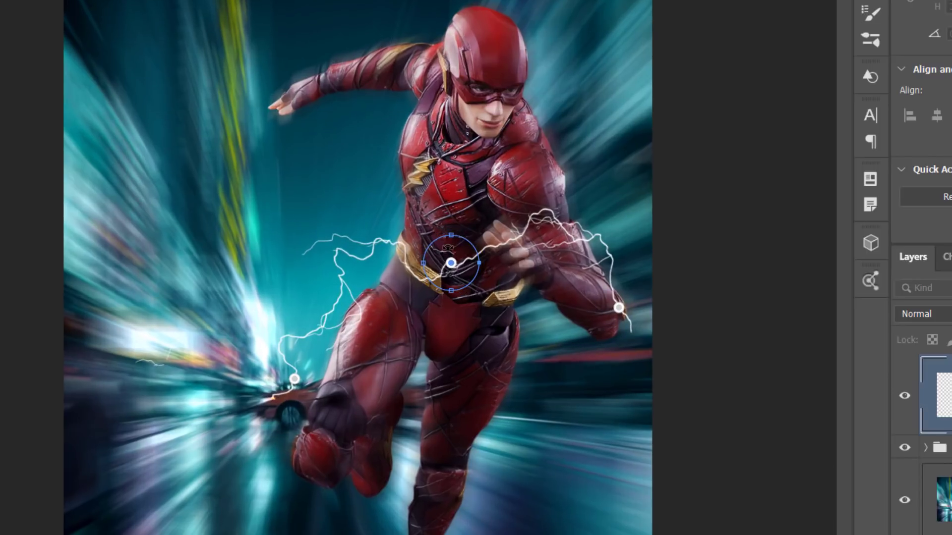
{"action": "scroll", "coordinate": [498, 281], "scroll_direction": "up", "scroll_amount": 5}
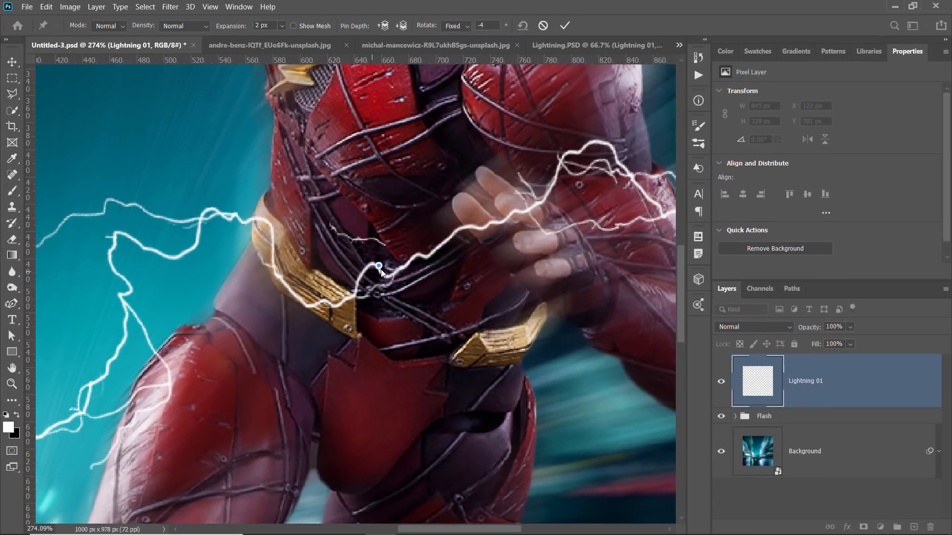
{"action": "key", "text": "alt"}
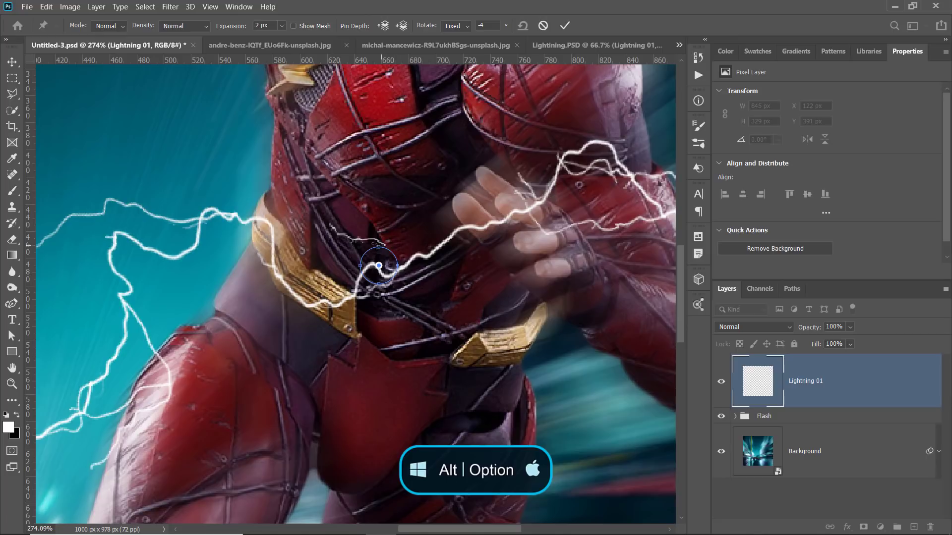
{"action": "left_click_drag", "start_coordinate": [364, 243], "coordinate": [347, 260]}
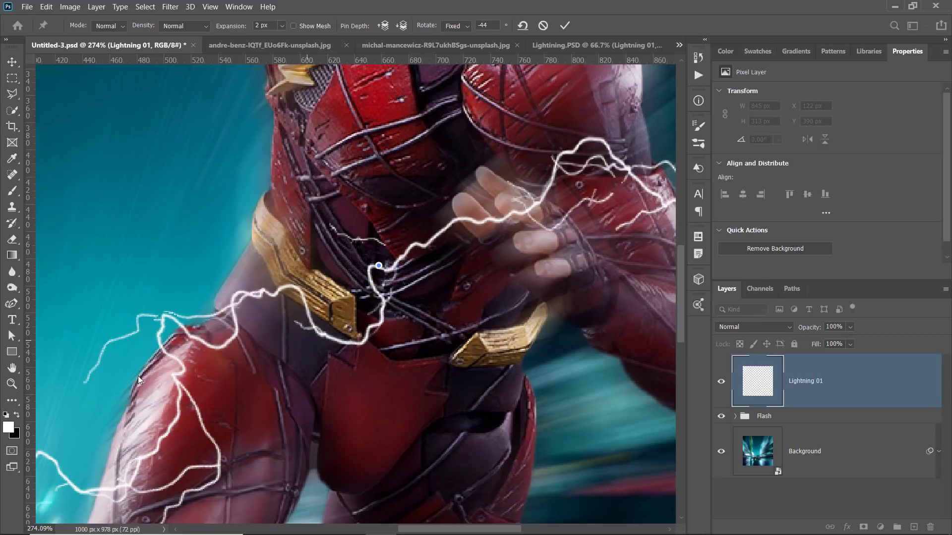
{"action": "left_click", "coordinate": [565, 25]}
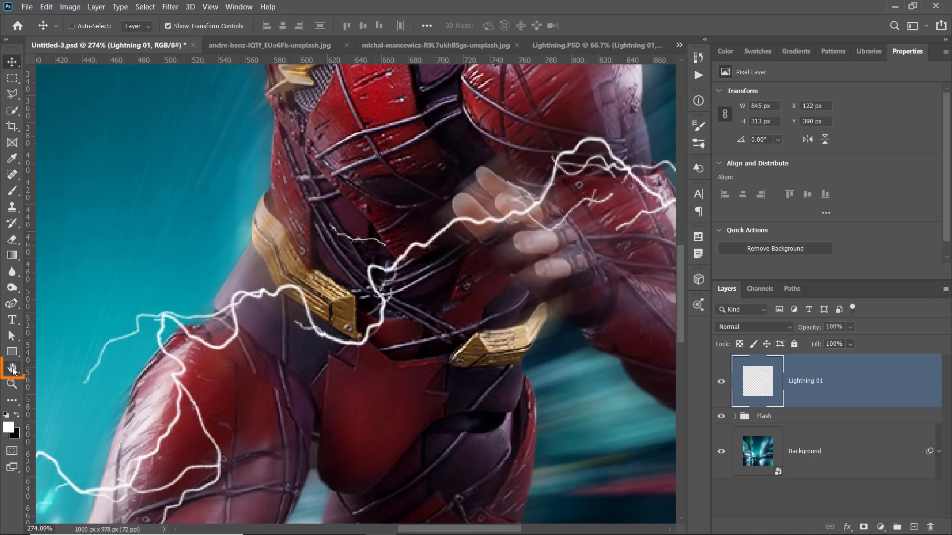
Add a layer mask to Lightning 01 and paint black with a 125 px brush over the bolt crossing the waist
{"action": "double_click", "coordinate": [12, 368]}
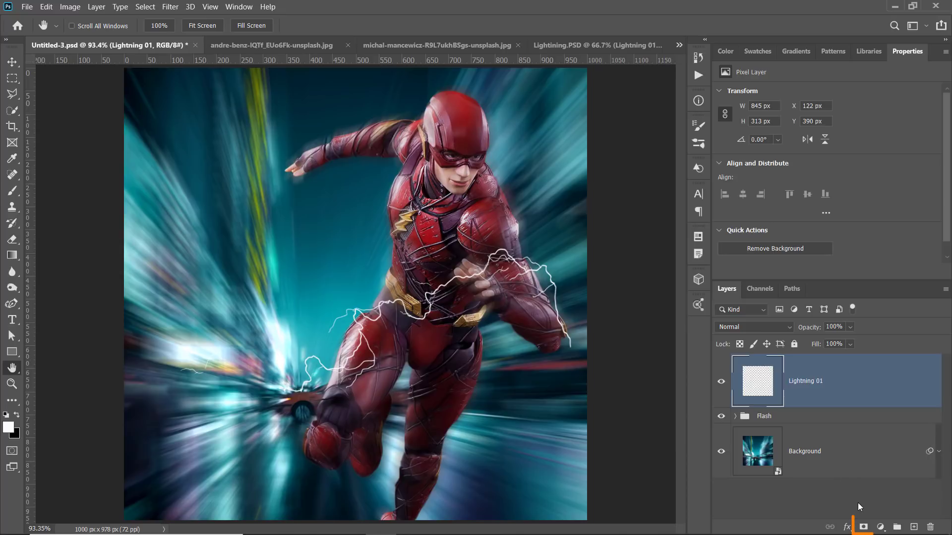
{"action": "left_click", "coordinate": [863, 527]}
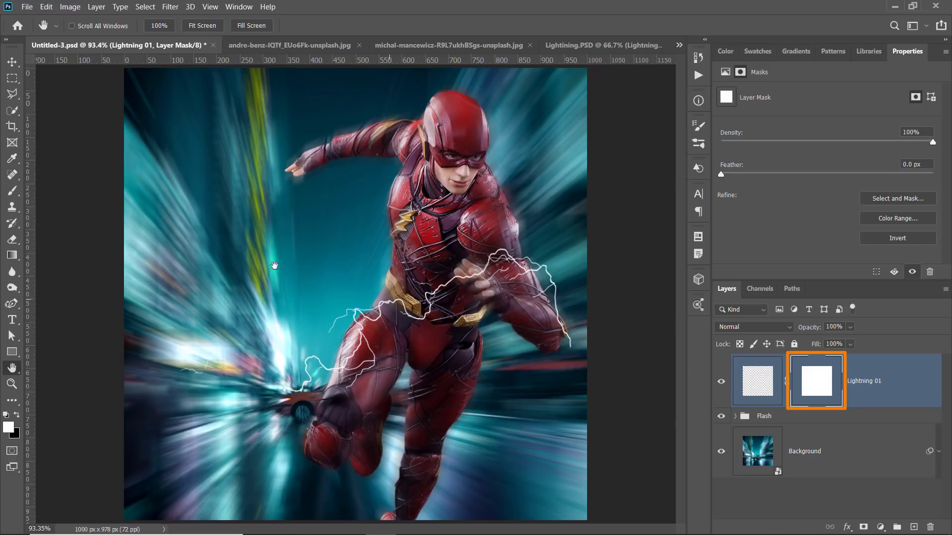
{"action": "left_click", "coordinate": [12, 192]}
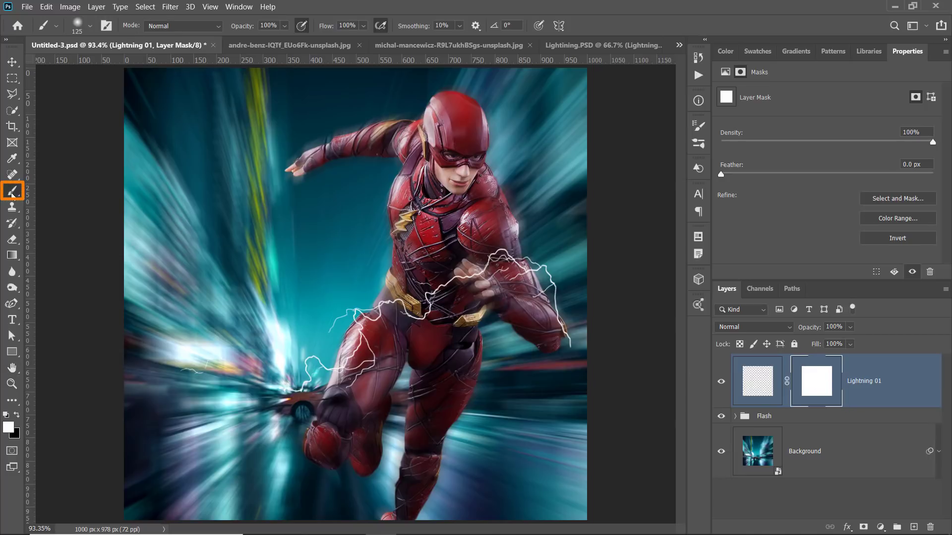
{"action": "left_click", "coordinate": [17, 415]}
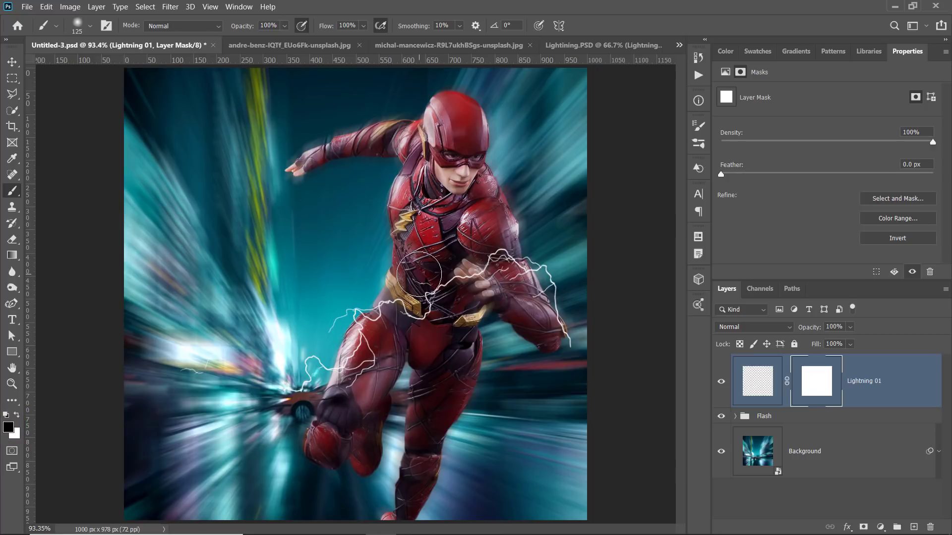
{"action": "mouse_move", "coordinate": [422, 281]}
{"action": "left_mouse_down"}
{"action": "mouse_move", "coordinate": [439, 295]}
{"action": "mouse_move", "coordinate": [434, 285]}
{"action": "mouse_move", "coordinate": [400, 313]}
{"action": "mouse_move", "coordinate": [403, 322]}
{"action": "mouse_move", "coordinate": [423, 319]}
{"action": "left_mouse_up"}
Reduce the brush to 30 px and mask out the bolt at the elbow and across the raised thigh, then compare with the layer hidden
{"action": "key", "text": "bracketleft"}
{"action": "key", "text": "bracketleft"}
{"action": "key", "text": "bracketleft"}
{"action": "key", "text": "bracketleft"}
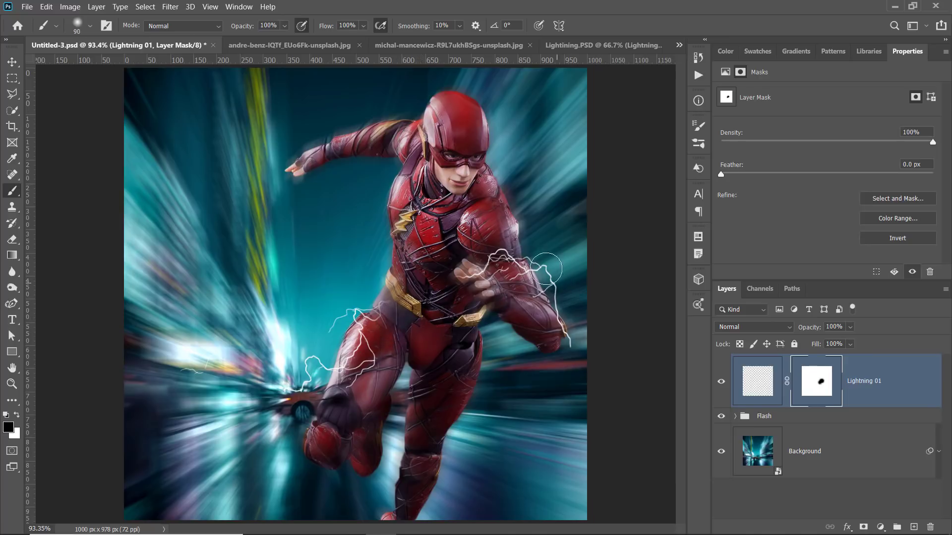
{"action": "key", "text": "bracketleft"}
{"action": "key", "text": "bracketleft"}
{"action": "key", "text": "bracketleft"}
{"action": "key", "text": "bracketleft"}
{"action": "mouse_move", "coordinate": [565, 325]}
{"action": "left_mouse_down"}
{"action": "mouse_move", "coordinate": [567, 342]}
{"action": "mouse_move", "coordinate": [558, 321]}
{"action": "mouse_move", "coordinate": [560, 346]}
{"action": "left_mouse_up"}
{"action": "mouse_move", "coordinate": [347, 388]}
{"action": "left_mouse_down"}
{"action": "mouse_move", "coordinate": [364, 372]}
{"action": "mouse_move", "coordinate": [356, 360]}
{"action": "mouse_move", "coordinate": [340, 374]}
{"action": "left_mouse_up"}
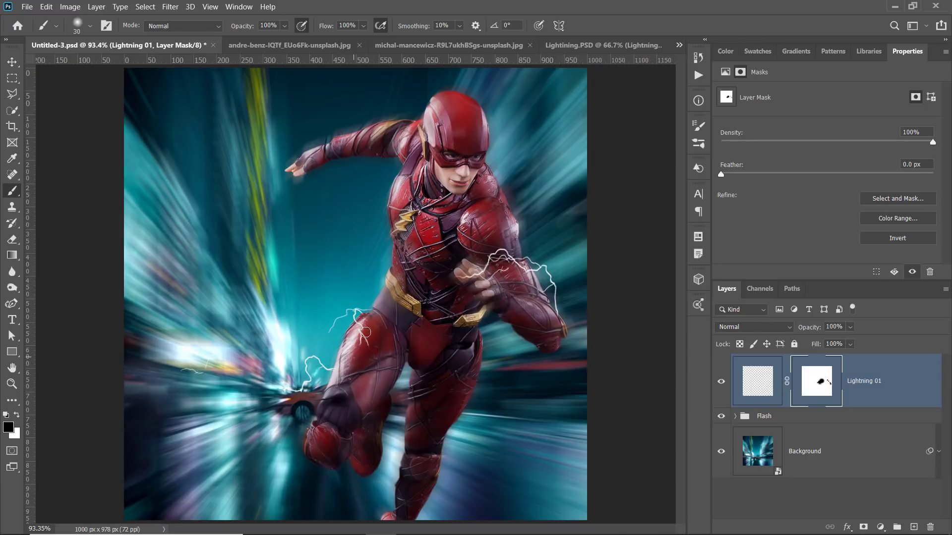
{"action": "left_click_drag", "start_coordinate": [365, 332], "coordinate": [360, 327]}
{"action": "left_click", "coordinate": [721, 389]}
{"action": "left_click", "coordinate": [721, 386]}
Add an Outer Glow to Lightning 01 with a size of 18 px and 100% opacity
{"action": "double_click", "coordinate": [854, 396]}
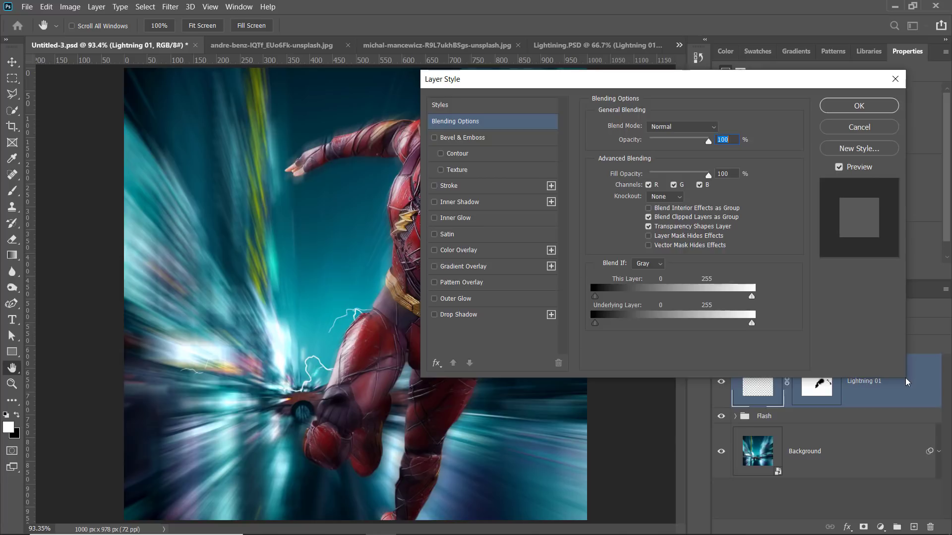
{"action": "left_click", "coordinate": [483, 298]}
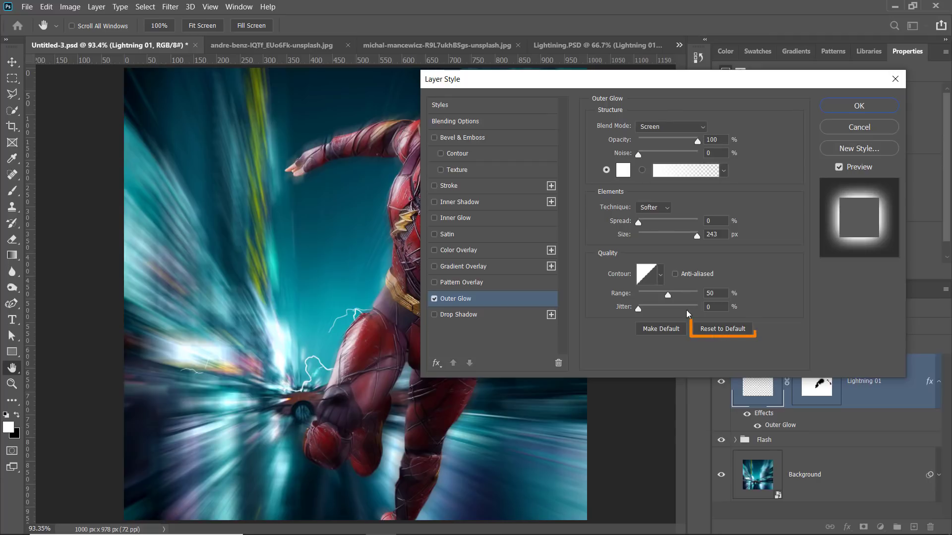
{"action": "left_click_drag", "start_coordinate": [509, 82], "coordinate": [661, 80]}
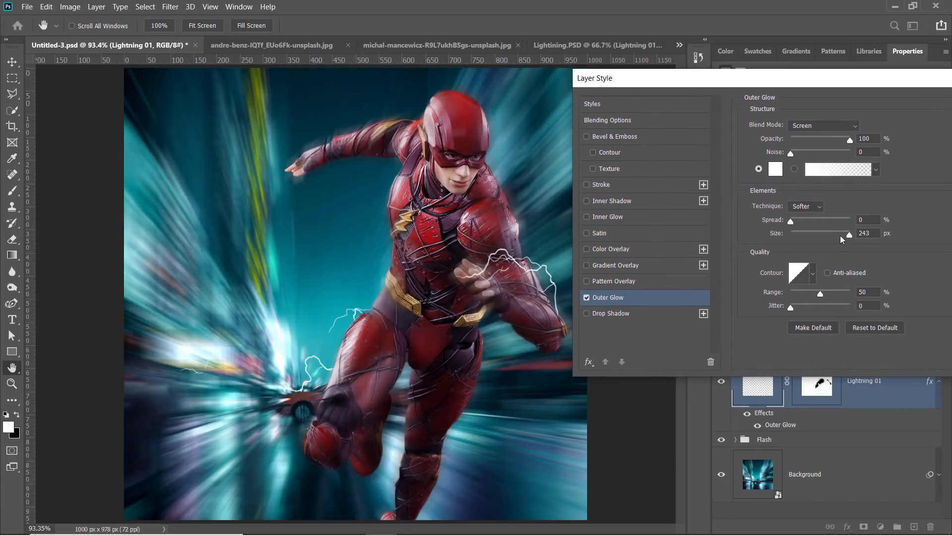
{"action": "left_click_drag", "start_coordinate": [841, 239], "coordinate": [754, 225]}
{"action": "mouse_move", "coordinate": [795, 100]}
{"action": "left_mouse_down"}
{"action": "mouse_move", "coordinate": [749, 99]}
{"action": "mouse_move", "coordinate": [841, 100]}
{"action": "left_mouse_up"}
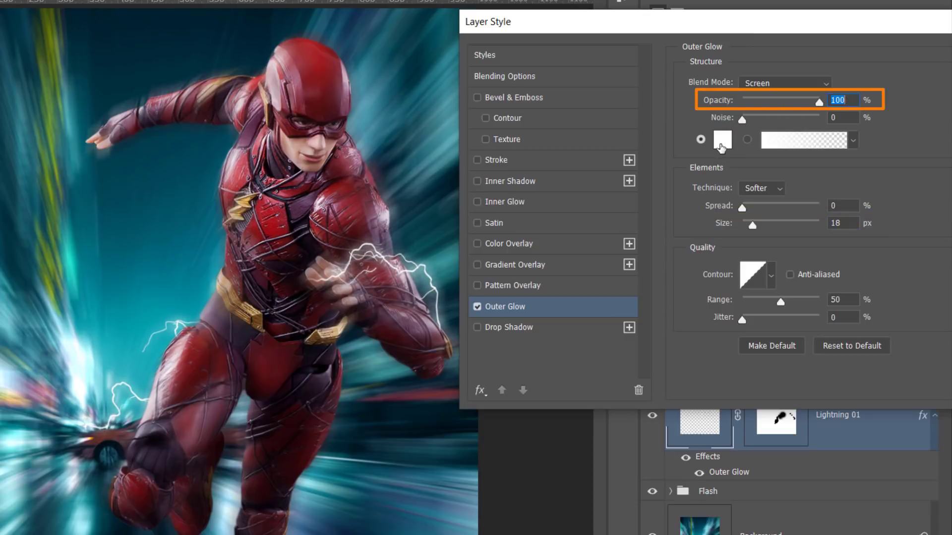
Set the outer glow's color to #ffde00 and its size to 13 px at 100% opacity, and apply the layer style
{"action": "left_click", "coordinate": [723, 141]}
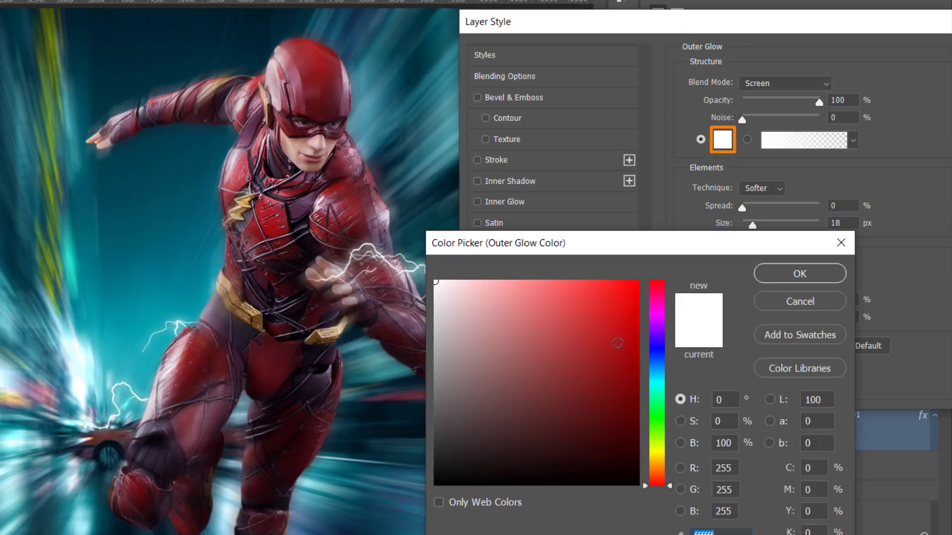
{"action": "type", "text": "ffde00"}
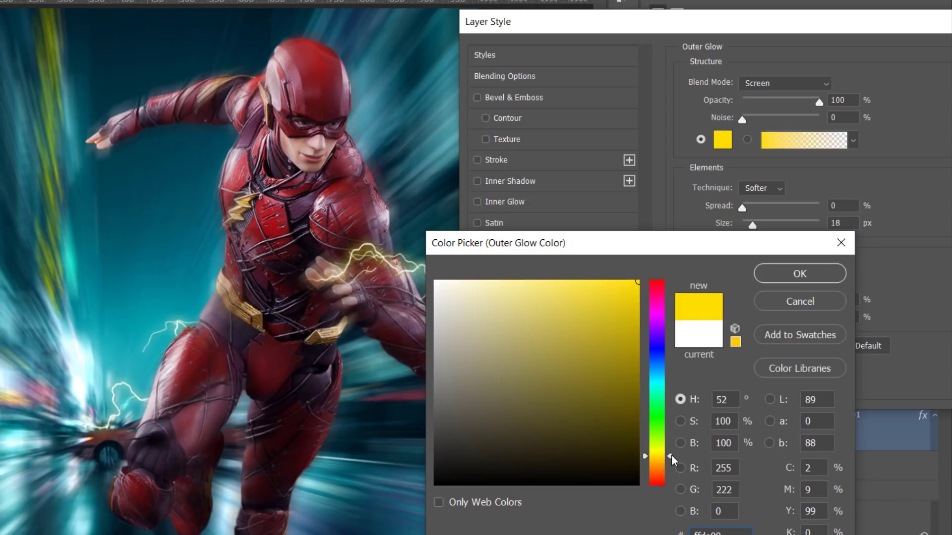
{"action": "left_click", "coordinate": [785, 272]}
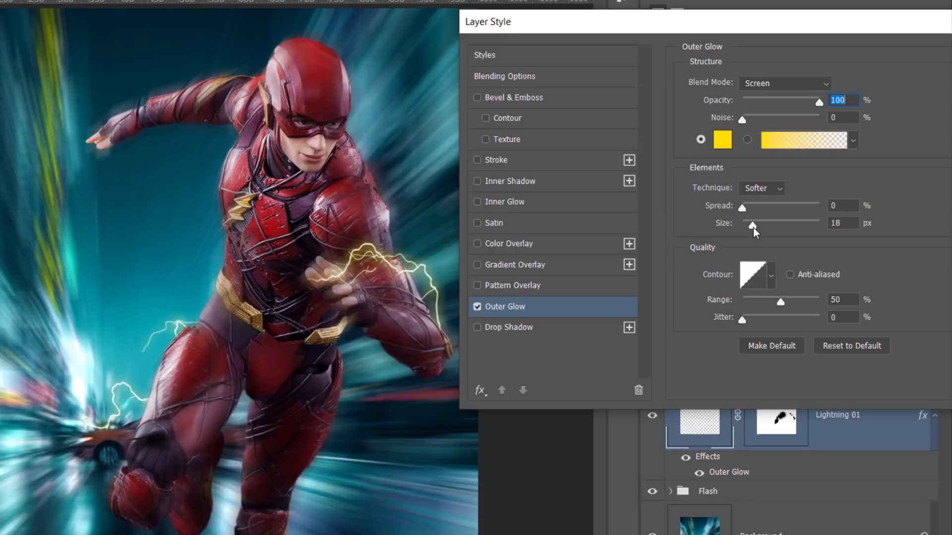
{"action": "left_click_drag", "start_coordinate": [751, 227], "coordinate": [752, 228]}
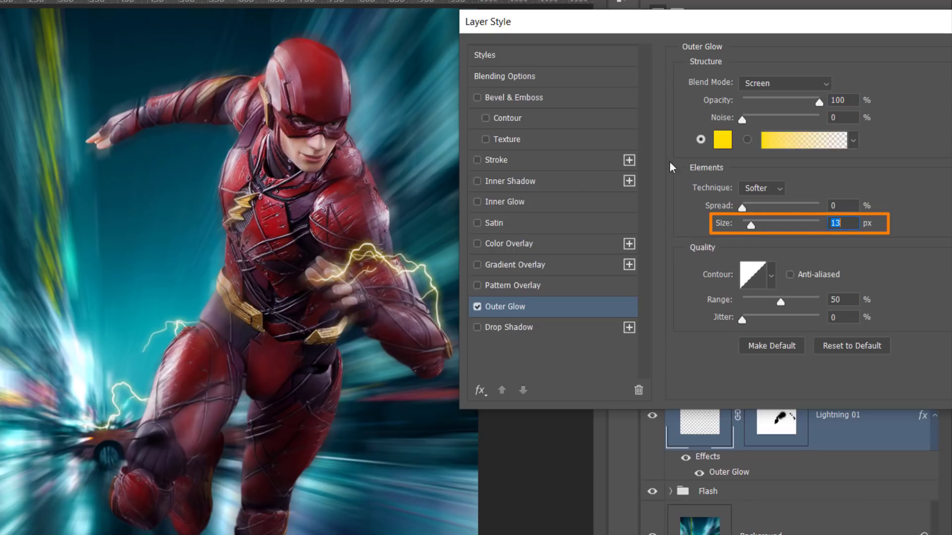
{"action": "left_click_drag", "start_coordinate": [757, 108], "coordinate": [821, 105]}
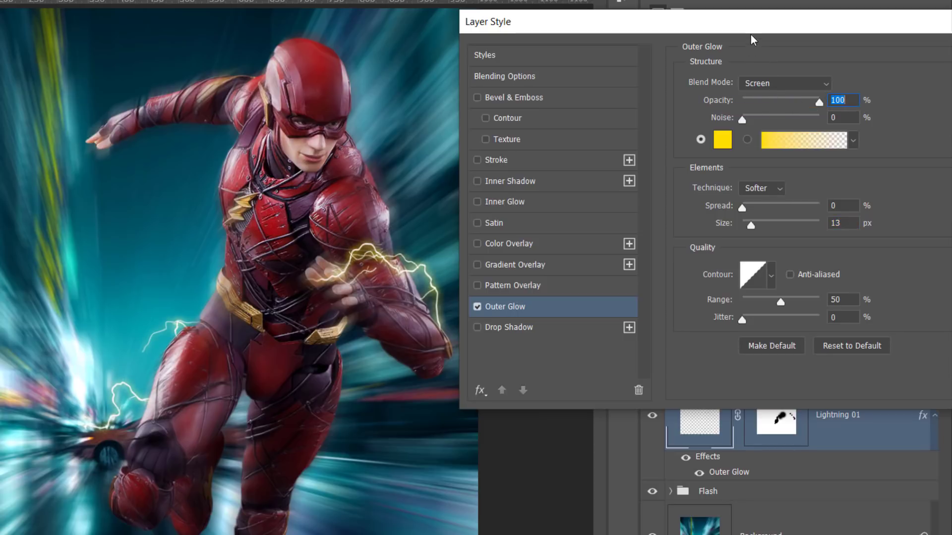
{"action": "left_click_drag", "start_coordinate": [739, 26], "coordinate": [547, 31]}
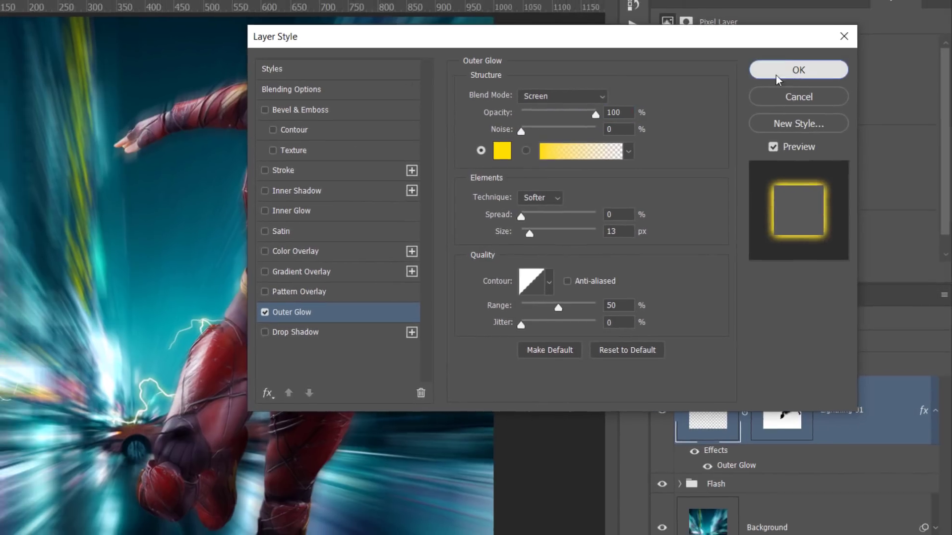
{"action": "left_click", "coordinate": [818, 68]}
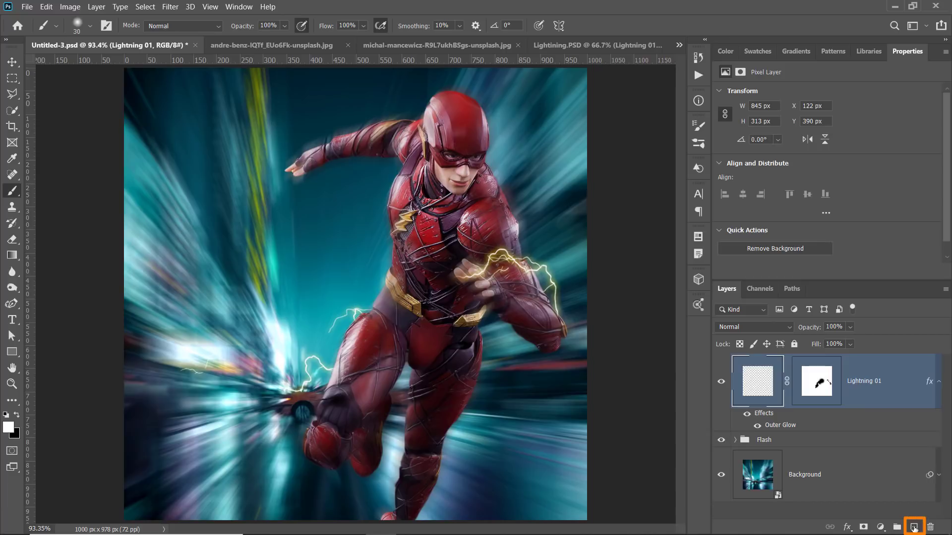
Create a new layer above Lightning 01 and name it Glow
{"action": "left_click", "coordinate": [915, 527]}
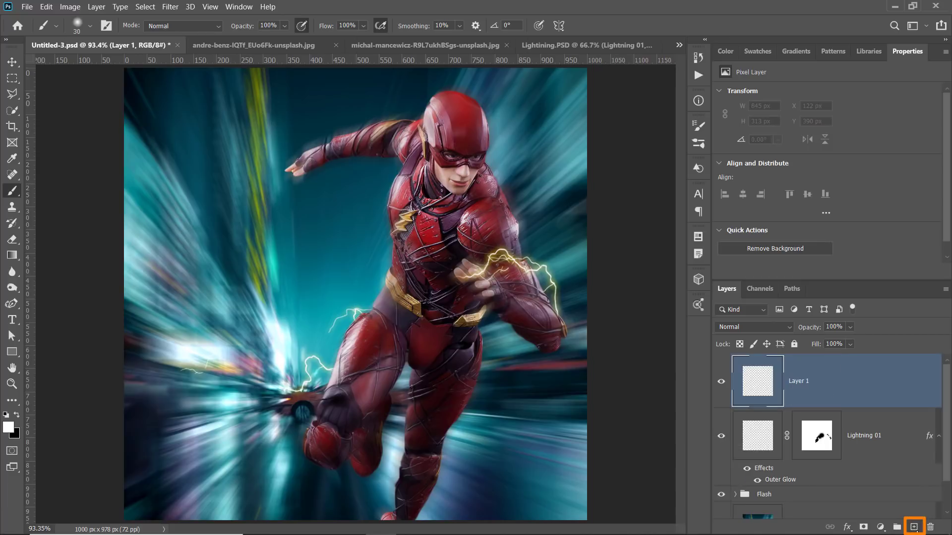
{"action": "double_click", "coordinate": [801, 382]}
{"action": "type", "text": "Glow"}
{"action": "key", "text": "Return"}
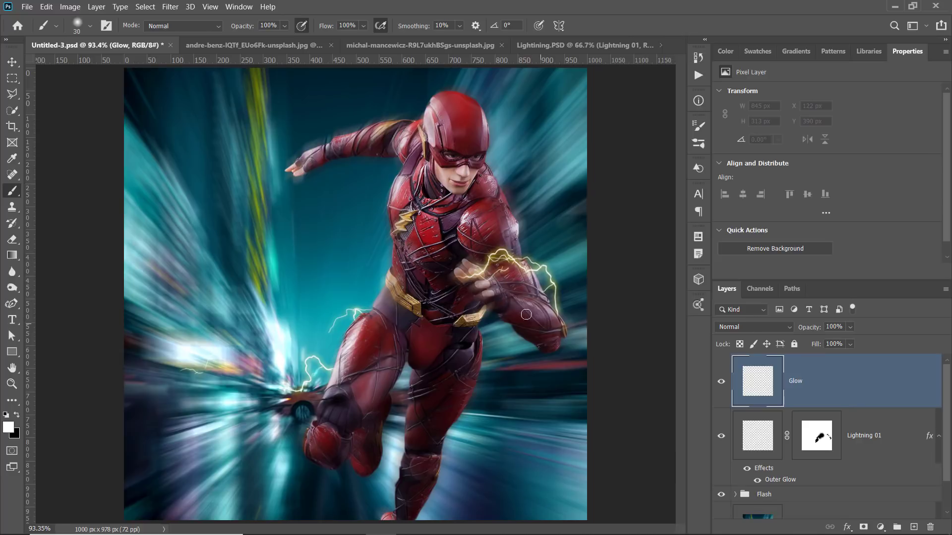
Paint a soft white spot on the figure's front hand with an 86 px brush at 0% hardness
{"action": "left_click", "coordinate": [89, 27]}
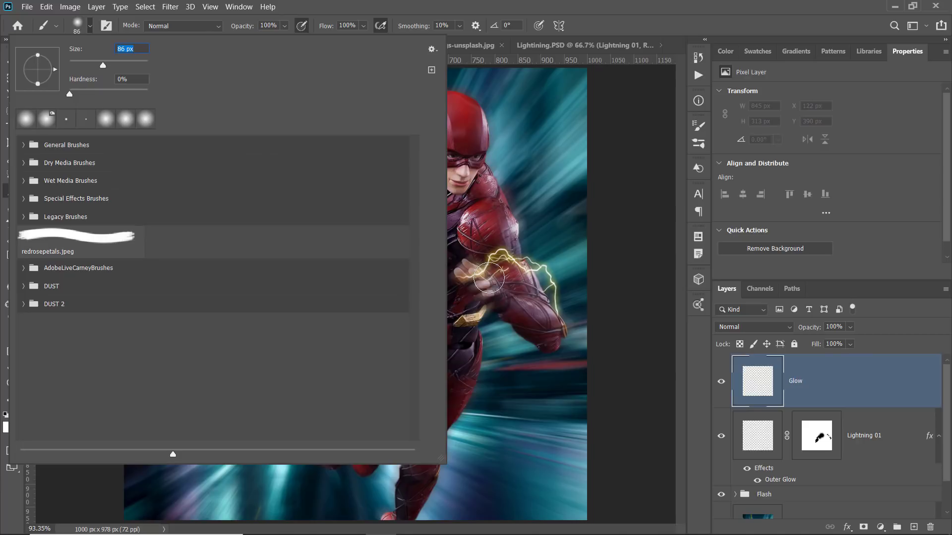
{"action": "left_click", "coordinate": [483, 274]}
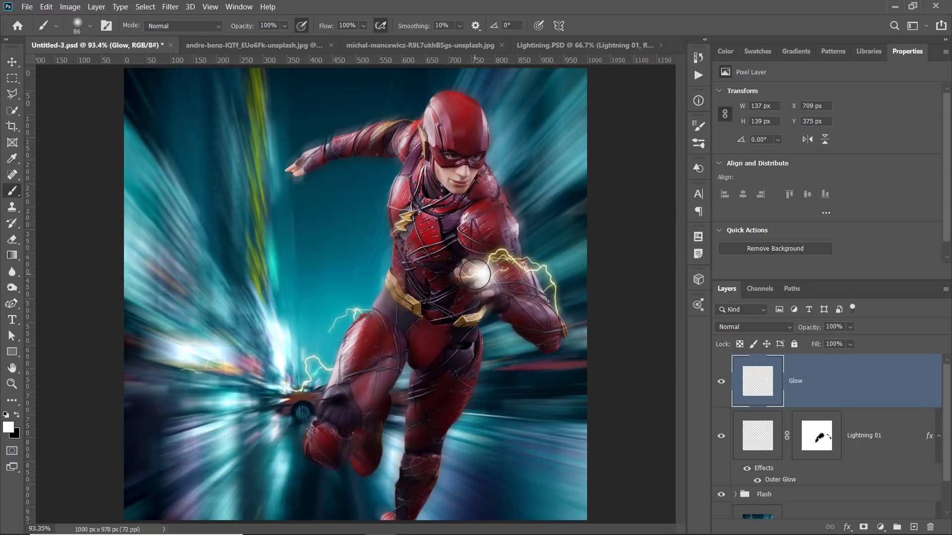
Paint more soft white spots where the lightning meets the figure's front hand, wrist, hip, raised knee and elbow on the Glow layer
{"action": "left_click", "coordinate": [473, 273]}
{"action": "left_click", "coordinate": [511, 260]}
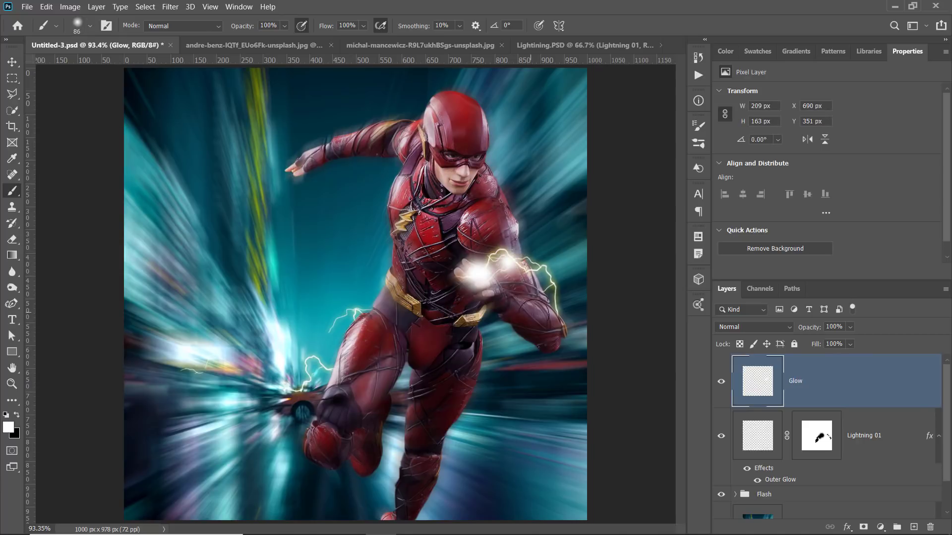
{"action": "left_click", "coordinate": [373, 322]}
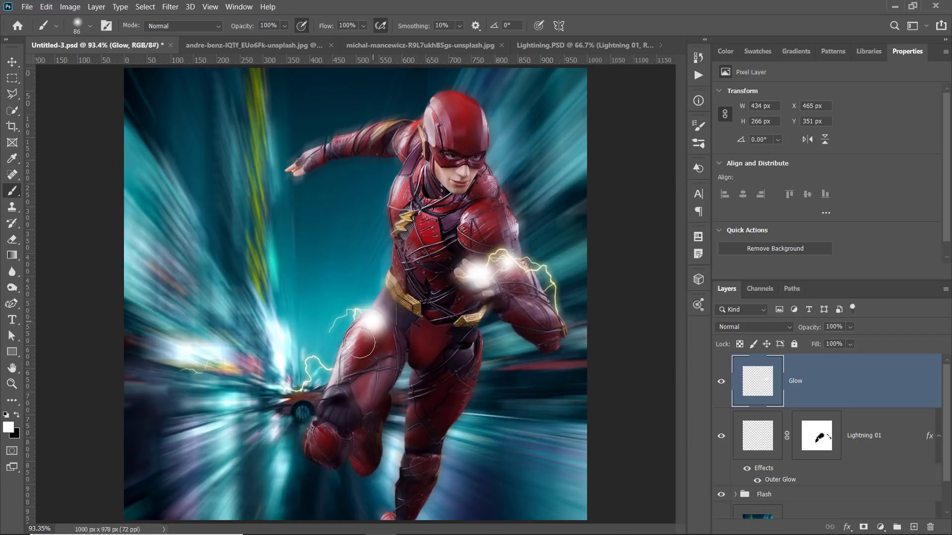
{"action": "left_click", "coordinate": [342, 374]}
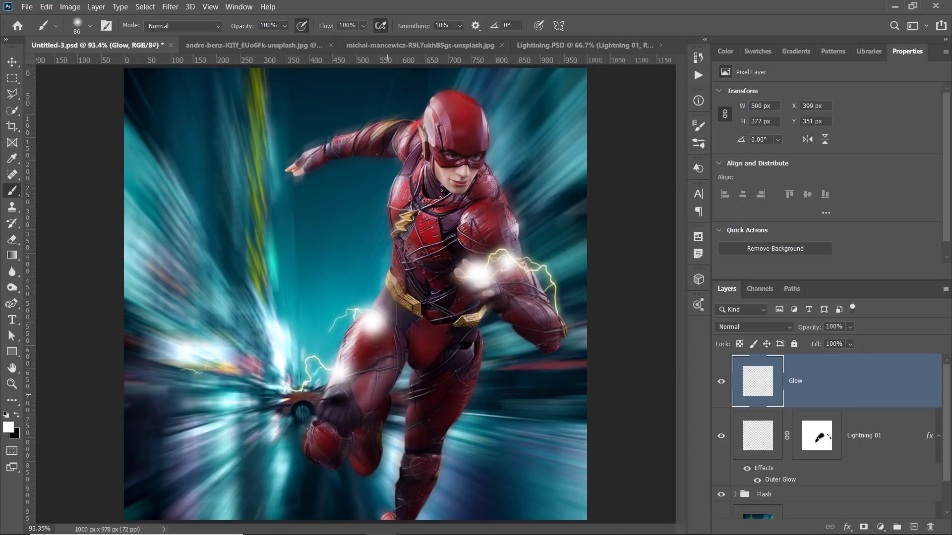
{"action": "left_click", "coordinate": [548, 304]}
{"action": "left_click", "coordinate": [552, 329]}
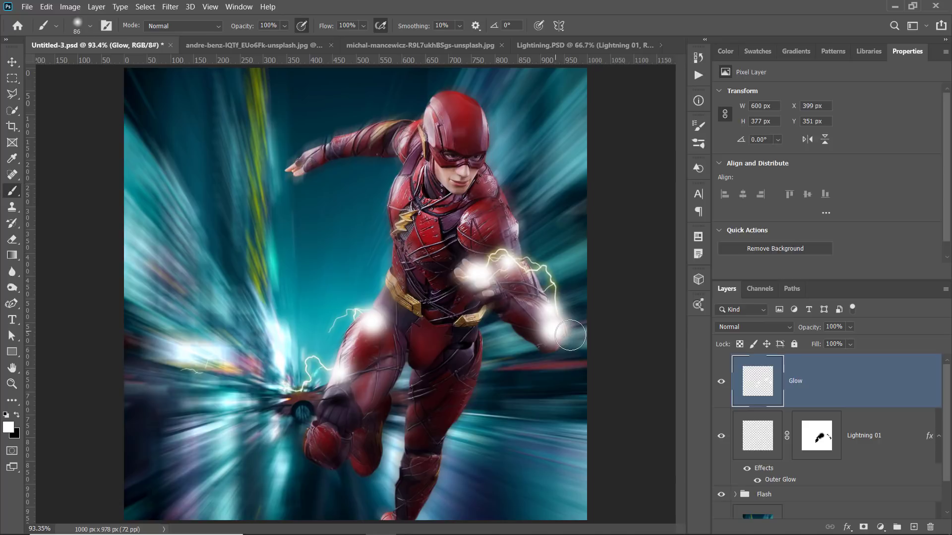
Set the Glow layer's blend mode to Color Dodge and turn off Transparency Shapes Layer in its blending options
{"action": "double_click", "coordinate": [824, 376]}
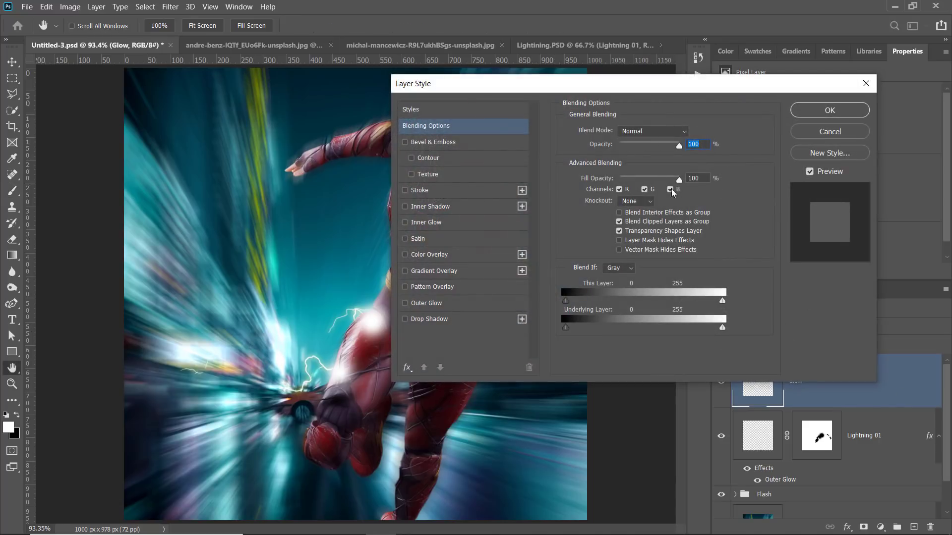
{"action": "left_click_drag", "start_coordinate": [577, 88], "coordinate": [752, 83]}
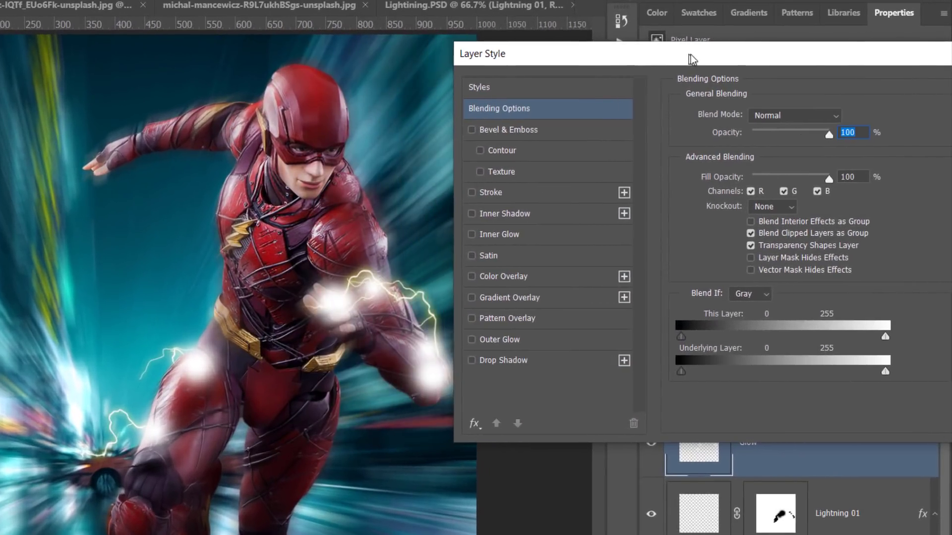
{"action": "left_click_drag", "start_coordinate": [688, 54], "coordinate": [700, 54]}
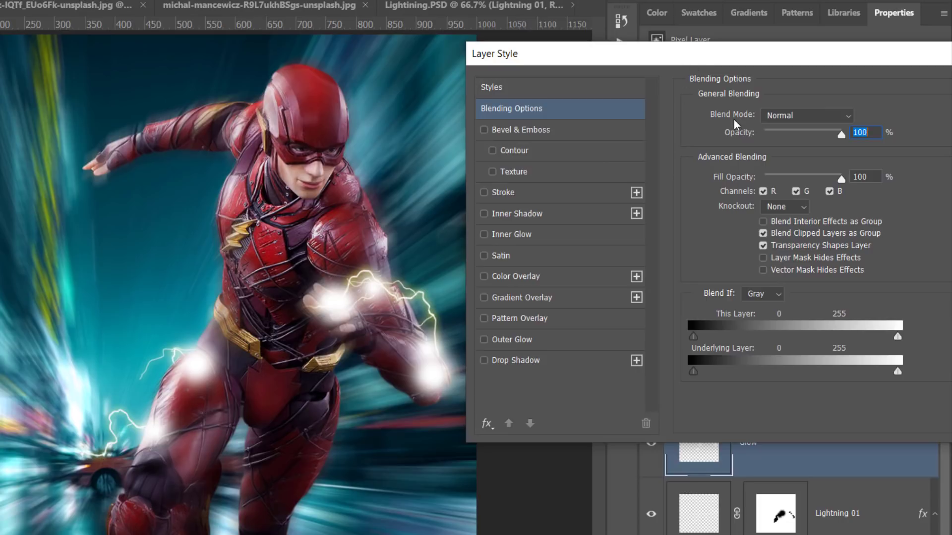
{"action": "left_click", "coordinate": [780, 119]}
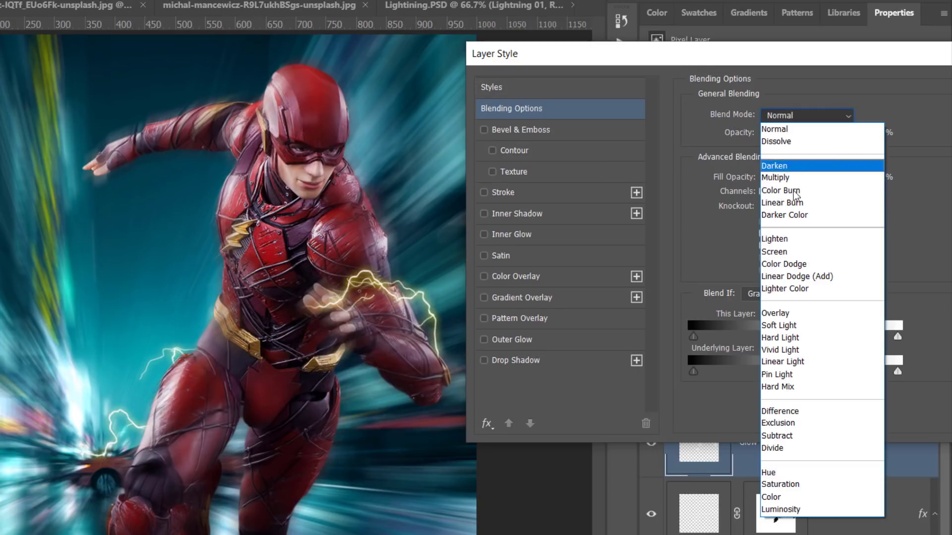
{"action": "left_click", "coordinate": [806, 264]}
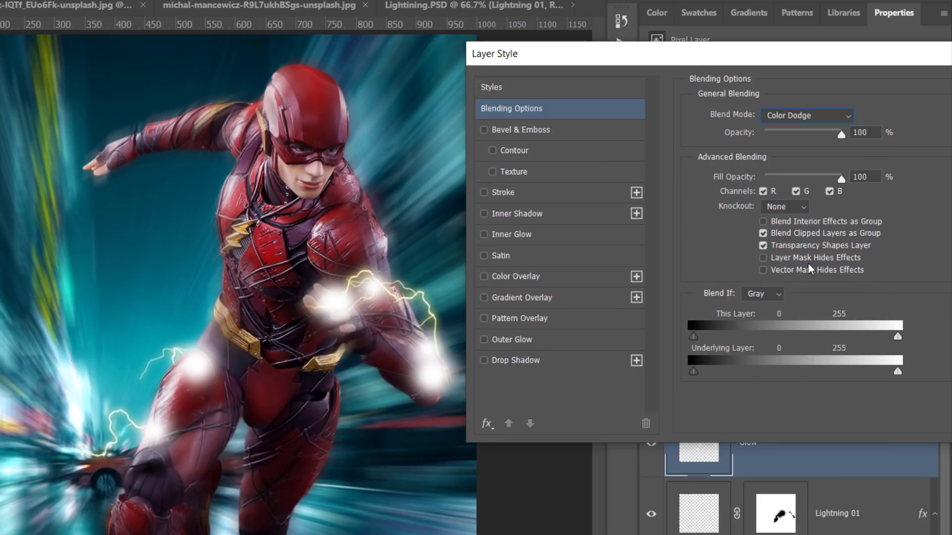
{"action": "left_click", "coordinate": [763, 246]}
{"action": "left_click", "coordinate": [762, 245]}
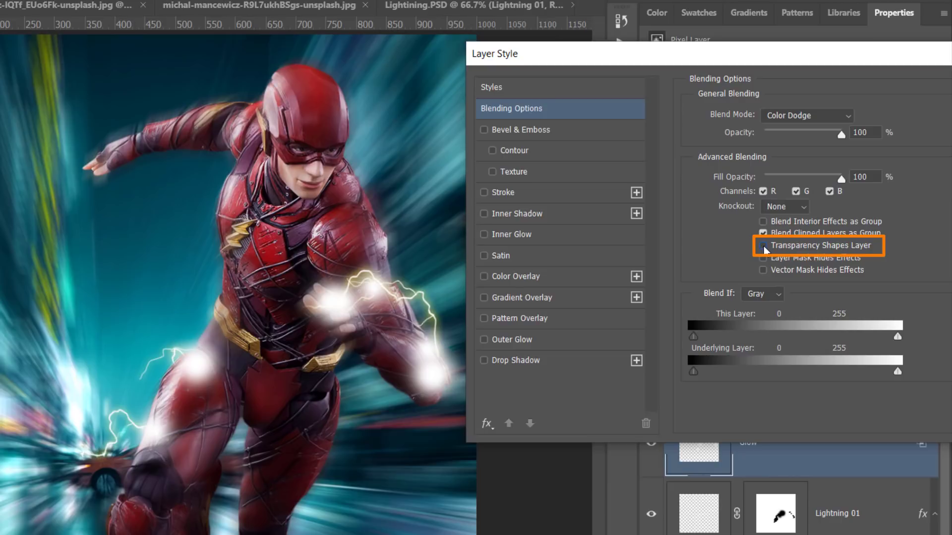
{"action": "left_click", "coordinate": [762, 246]}
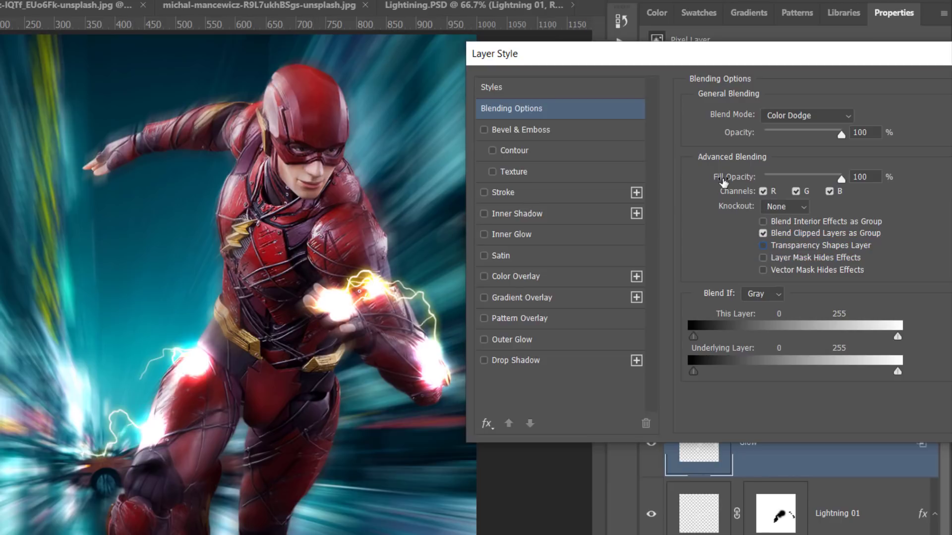
Keep the Glow layer's opacity at 100%, set its Fill Opacity to 54%, and apply the layer style
{"action": "left_click", "coordinate": [789, 134]}
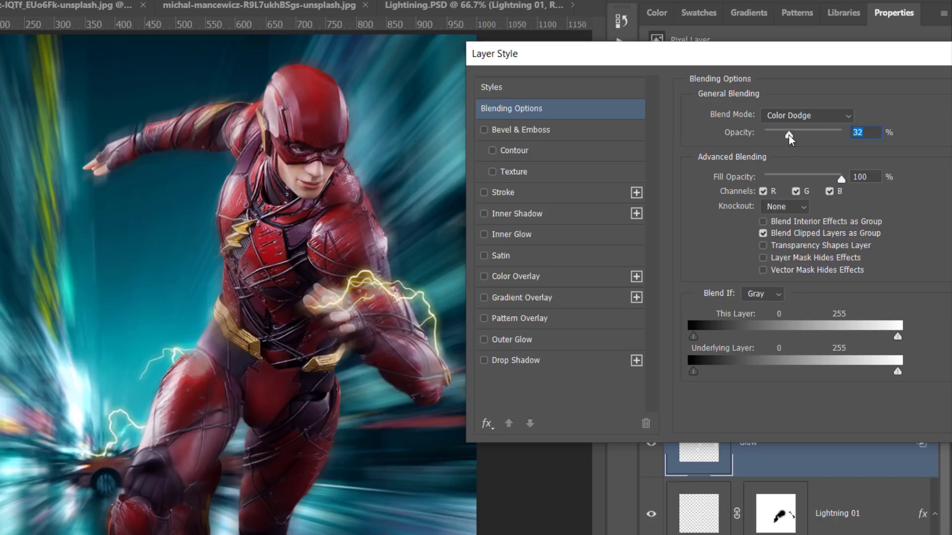
{"action": "left_click_drag", "start_coordinate": [789, 135], "coordinate": [842, 136]}
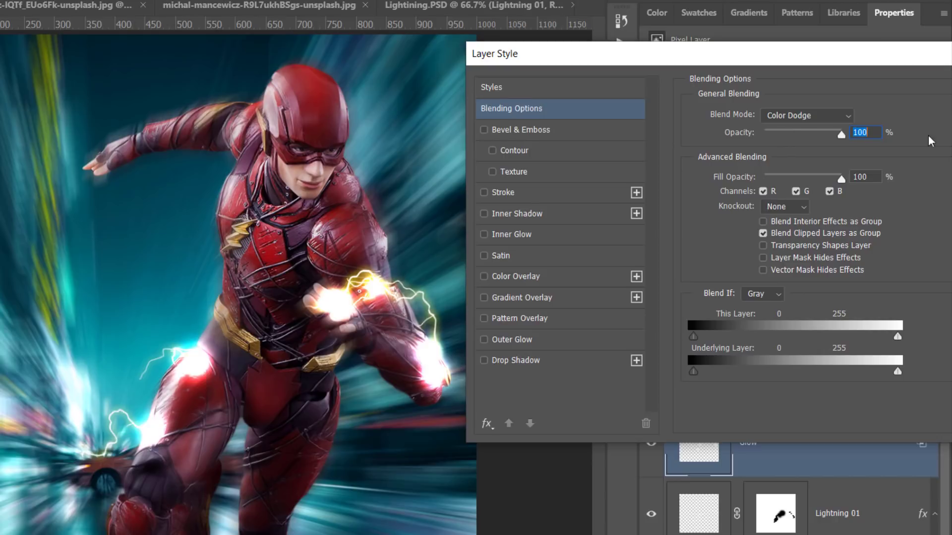
{"action": "mouse_move", "coordinate": [821, 177]}
{"action": "left_mouse_down"}
{"action": "mouse_move", "coordinate": [773, 180]}
{"action": "mouse_move", "coordinate": [805, 177]}
{"action": "left_mouse_up"}
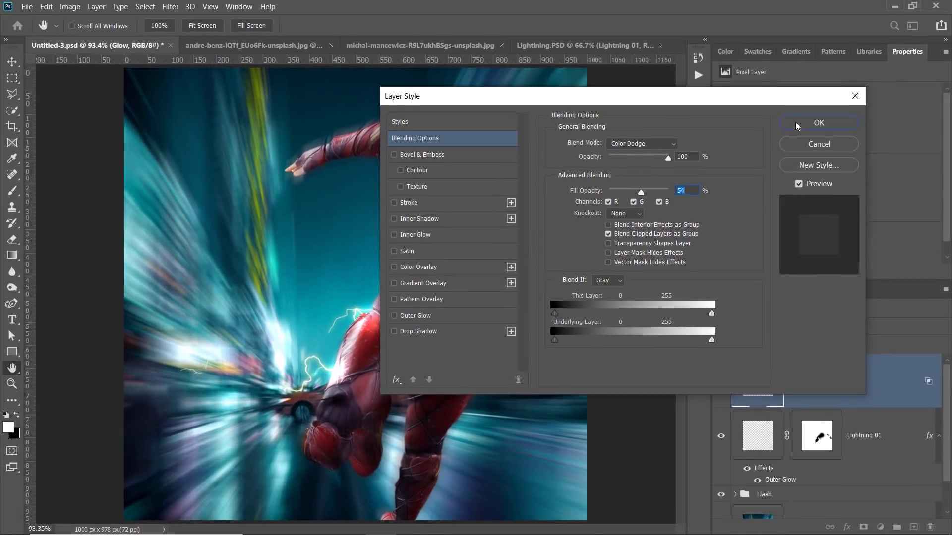
{"action": "left_click", "coordinate": [803, 123]}
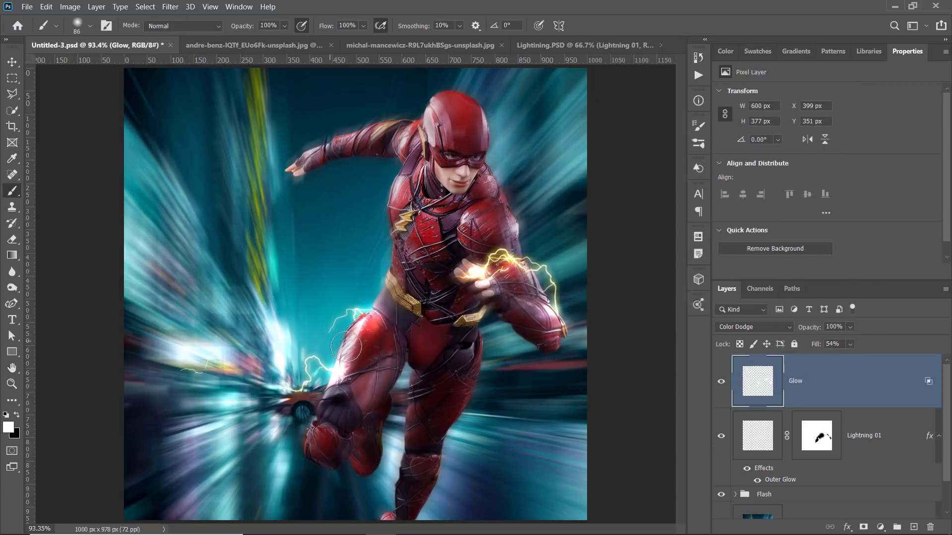
Add an Outer Glow to the Flash group with 23% opacity, 17% noise and a size of 4 px
{"action": "left_click_drag", "start_coordinate": [944, 404], "coordinate": [946, 444]}
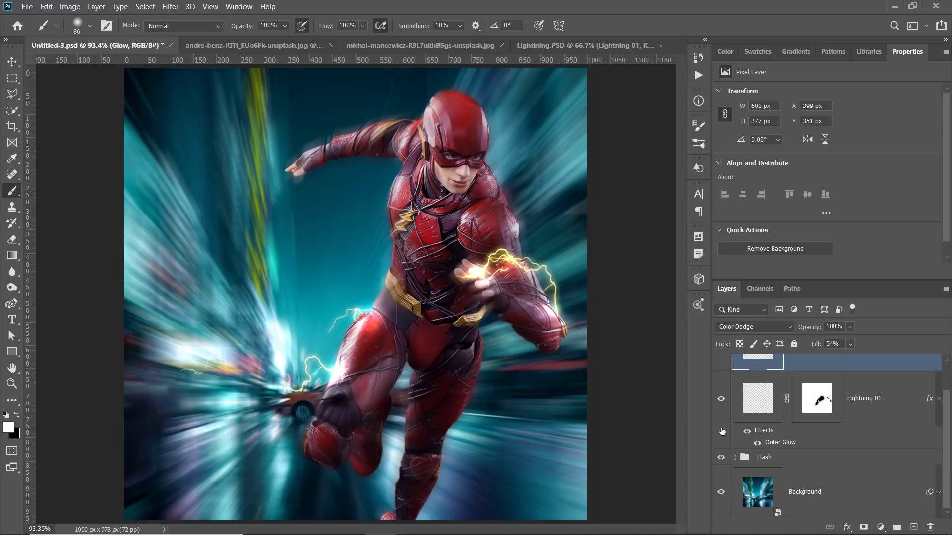
{"action": "double_click", "coordinate": [838, 457]}
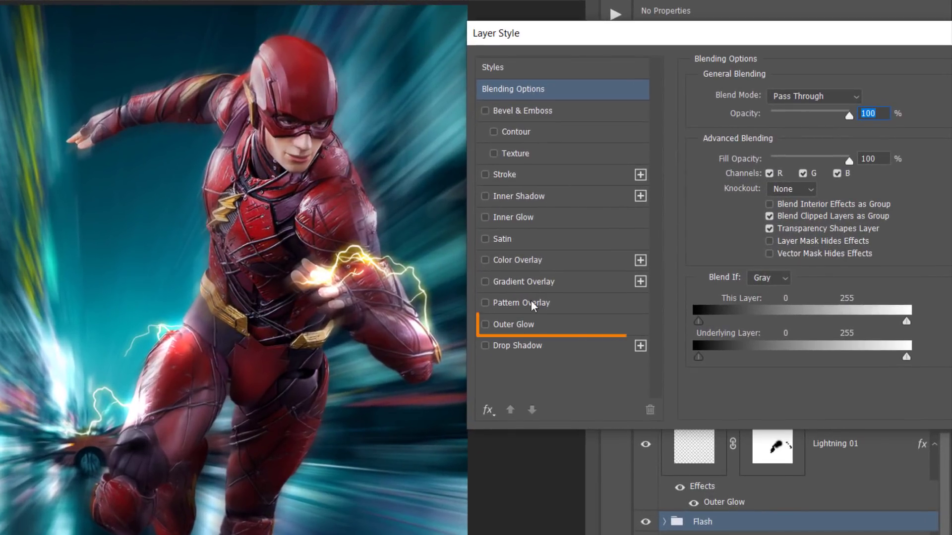
{"action": "left_click", "coordinate": [528, 325]}
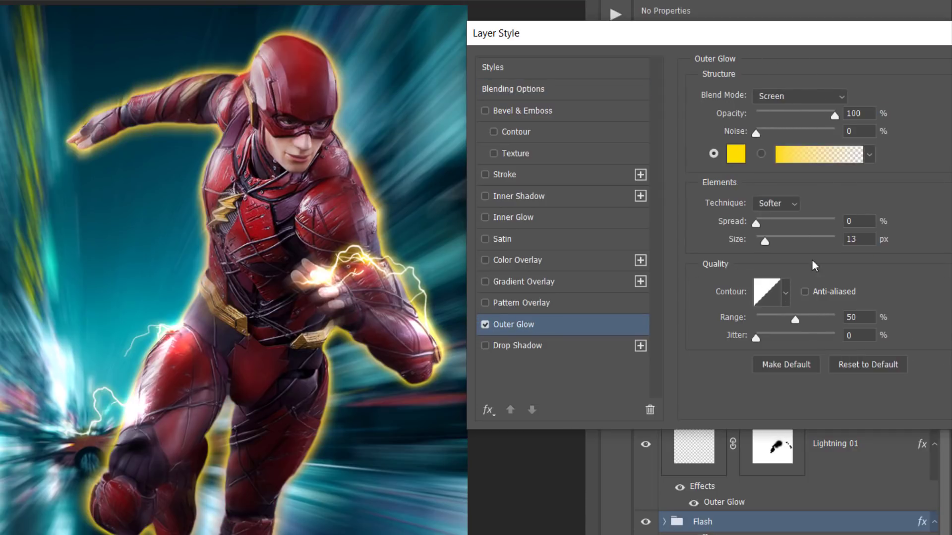
{"action": "mouse_move", "coordinate": [787, 113]}
{"action": "left_mouse_down"}
{"action": "mouse_move", "coordinate": [763, 115]}
{"action": "mouse_move", "coordinate": [807, 114]}
{"action": "mouse_move", "coordinate": [774, 115]}
{"action": "mouse_move", "coordinate": [769, 132]}
{"action": "left_mouse_up"}
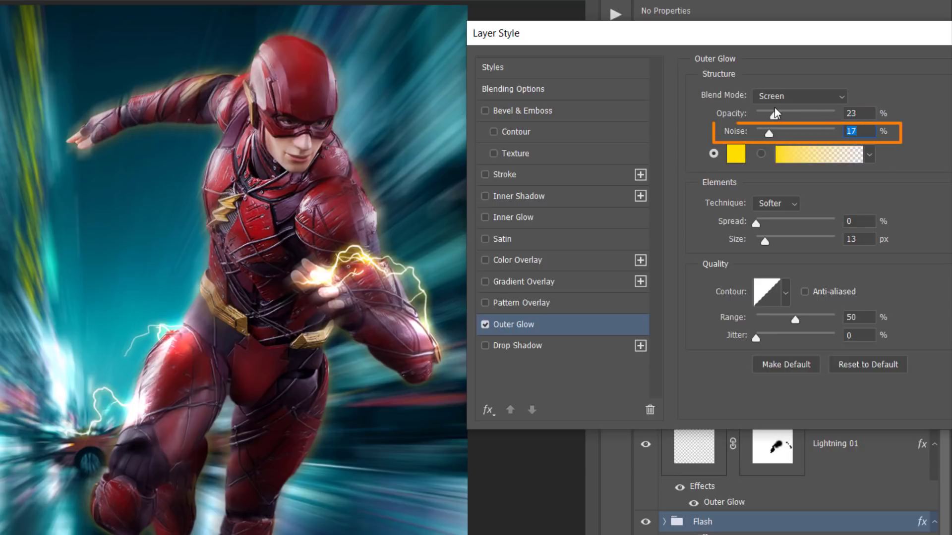
{"action": "left_click_drag", "start_coordinate": [765, 241], "coordinate": [759, 242]}
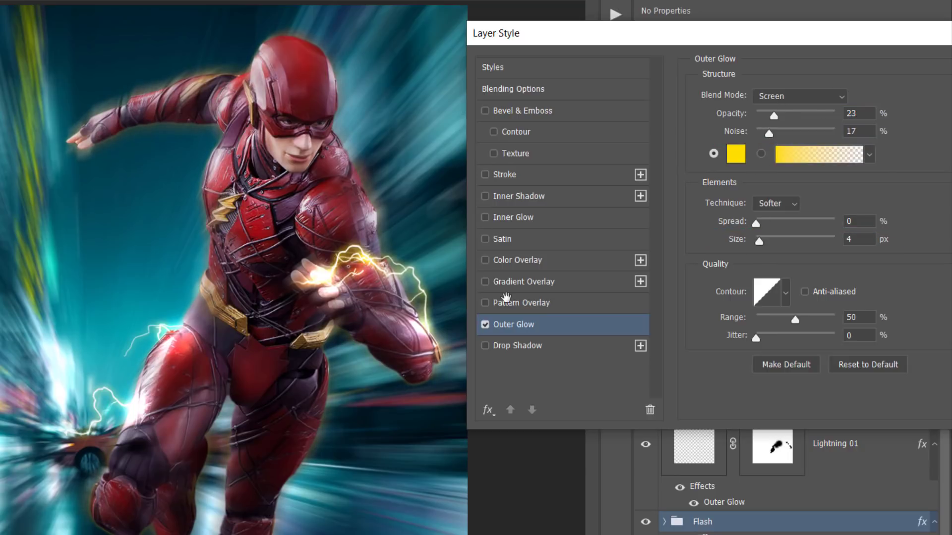
Add an Inner Glow to the Flash group with the Overlay blend mode and 82% opacity
{"action": "left_click", "coordinate": [514, 218]}
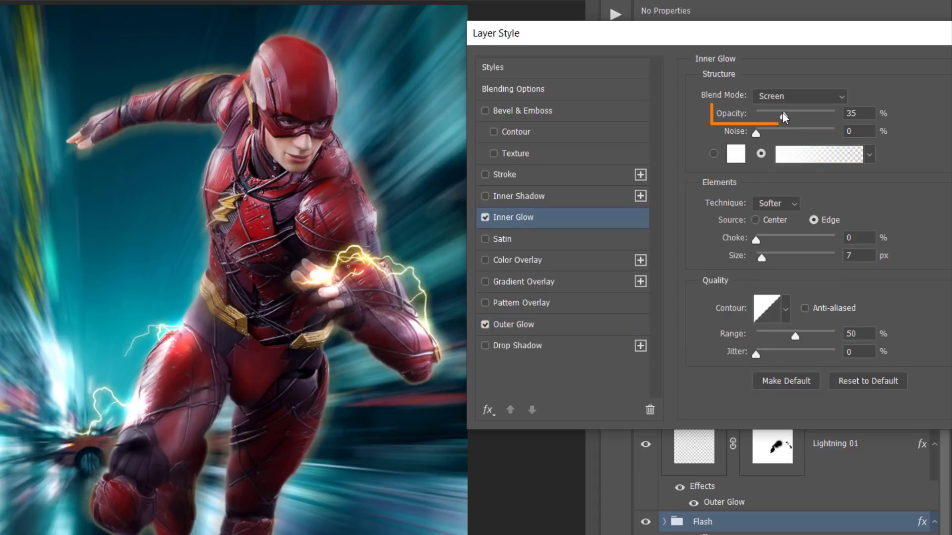
{"action": "left_click_drag", "start_coordinate": [783, 117], "coordinate": [821, 116]}
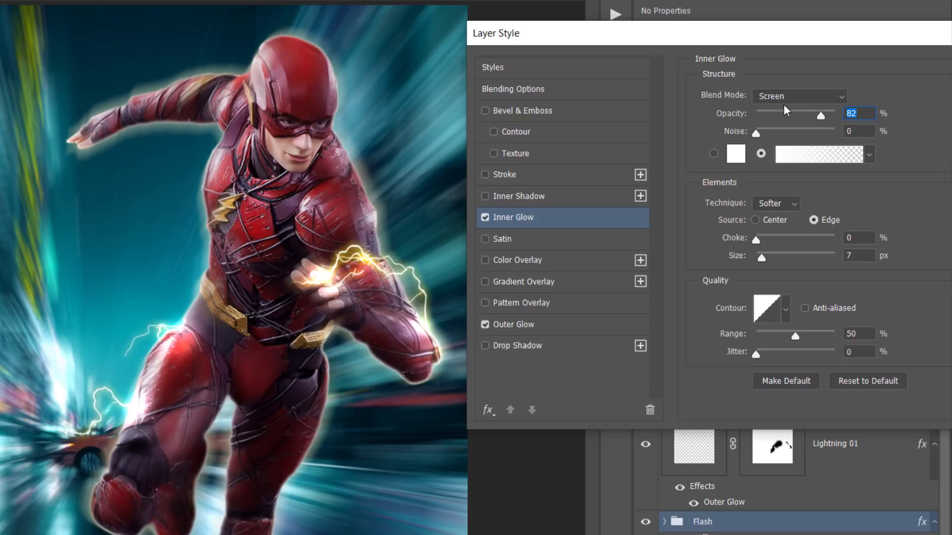
{"action": "left_click", "coordinate": [777, 96]}
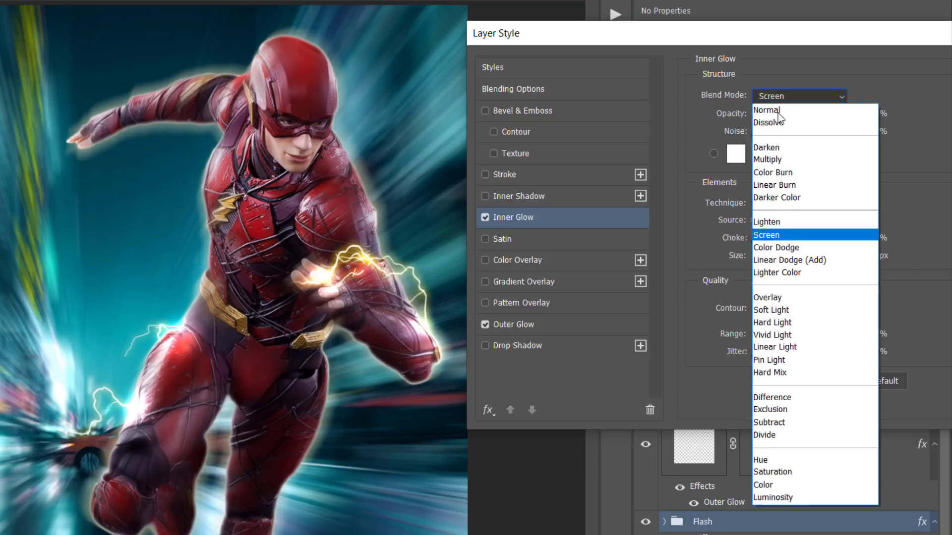
{"action": "left_click", "coordinate": [793, 299]}
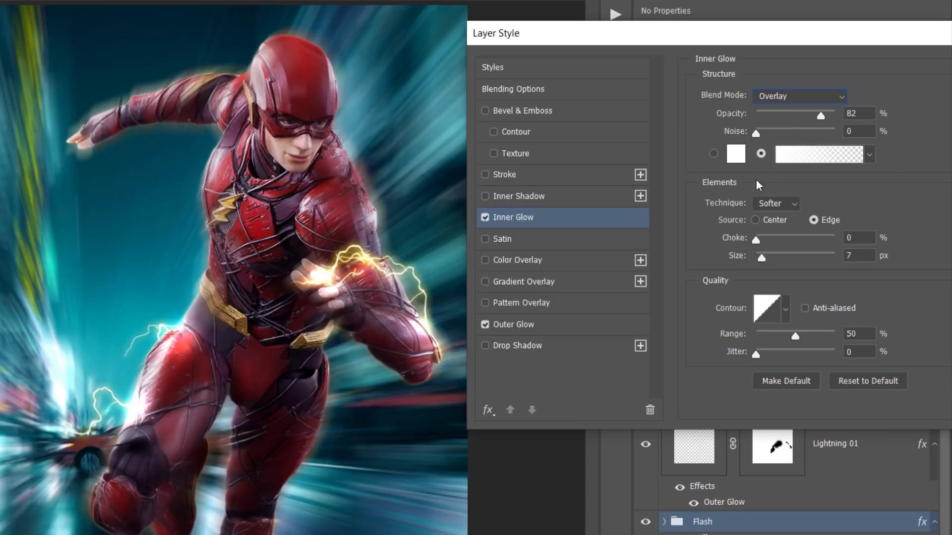
Set the inner glow's color to a golden yellow with RGB values 255, 210, 0
{"action": "left_click", "coordinate": [733, 156]}
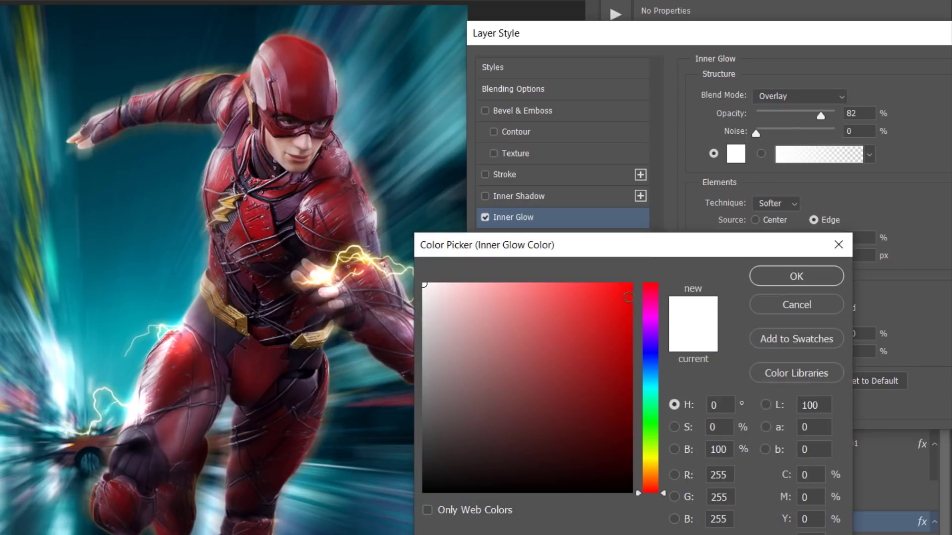
{"action": "left_click", "coordinate": [650, 464]}
{"action": "left_click", "coordinate": [630, 284]}
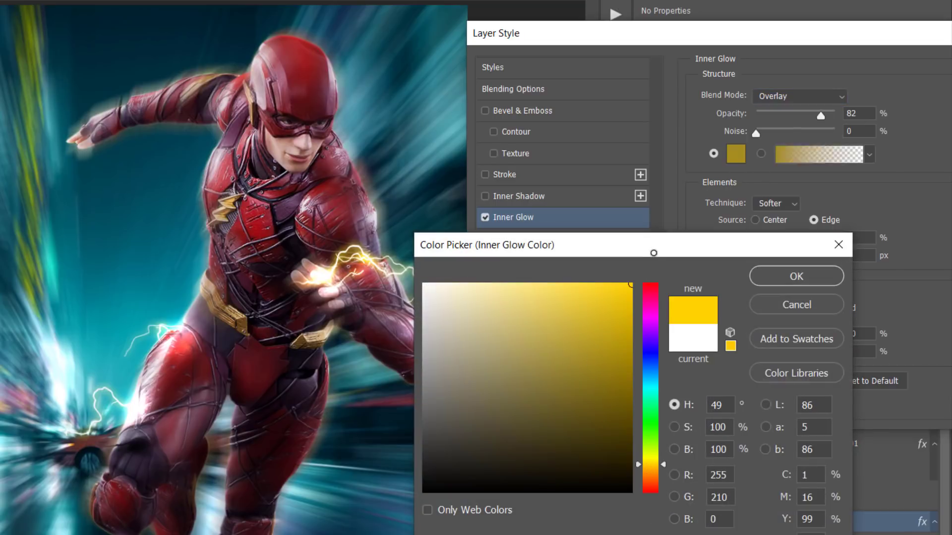
{"action": "left_click", "coordinate": [791, 277]}
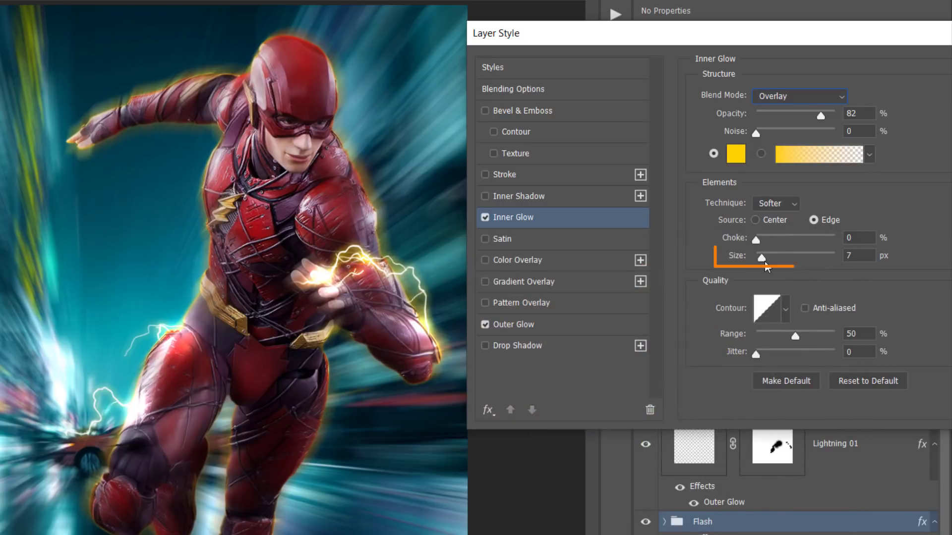
Set the inner glow's size to 10 px, opacity to 42% and noise to 8%, and apply the layer style
{"action": "mouse_move", "coordinate": [762, 258]}
{"action": "left_mouse_down"}
{"action": "mouse_move", "coordinate": [779, 255]}
{"action": "mouse_move", "coordinate": [761, 258]}
{"action": "mouse_move", "coordinate": [766, 263]}
{"action": "left_mouse_up"}
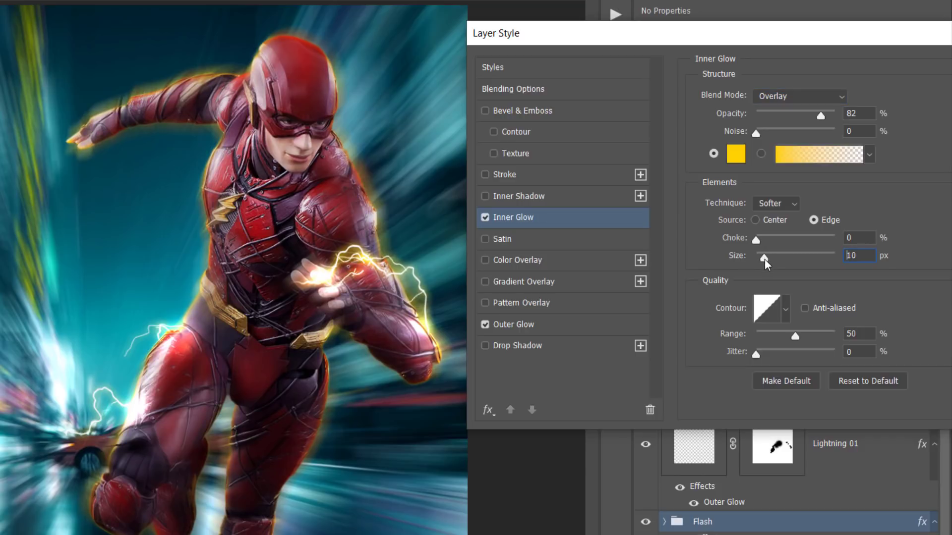
{"action": "left_click_drag", "start_coordinate": [782, 114], "coordinate": [764, 135]}
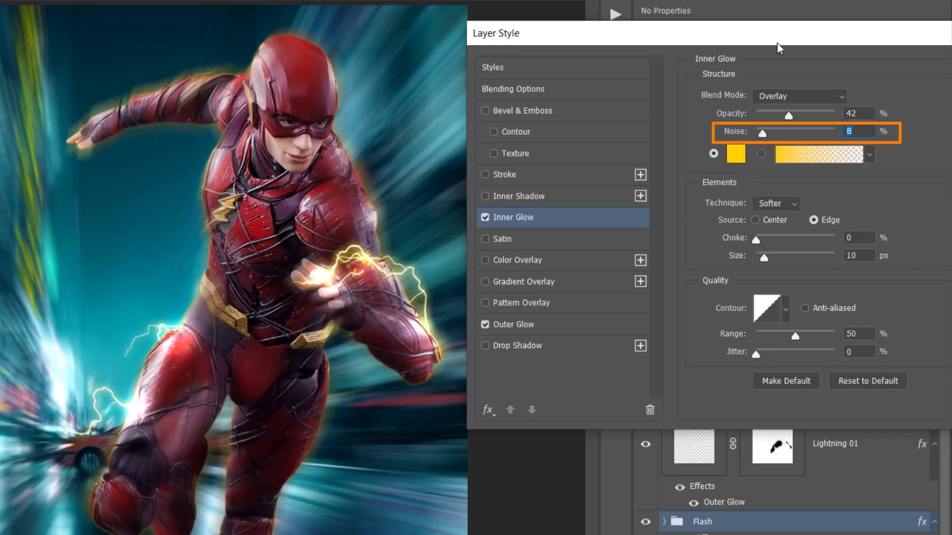
{"action": "left_click_drag", "start_coordinate": [777, 43], "coordinate": [323, 89]}
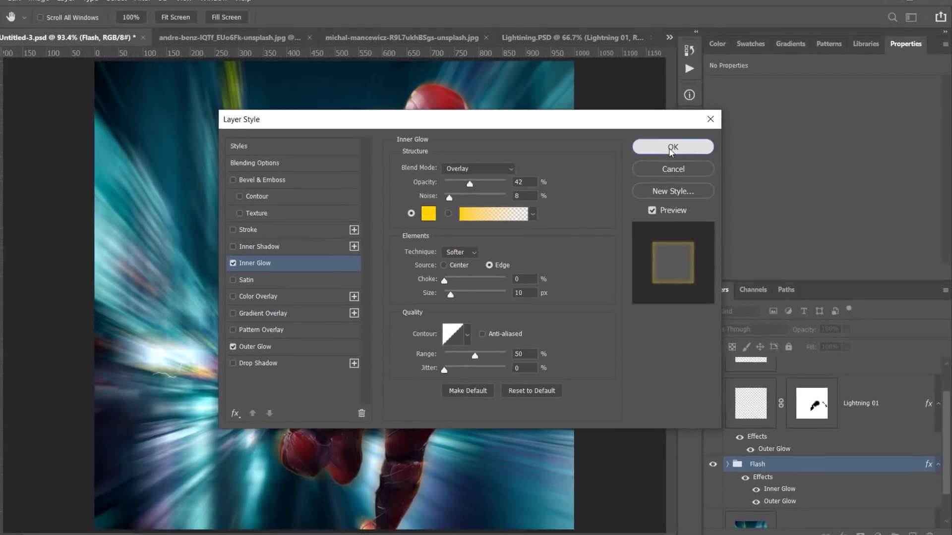
{"action": "left_click", "coordinate": [601, 127]}
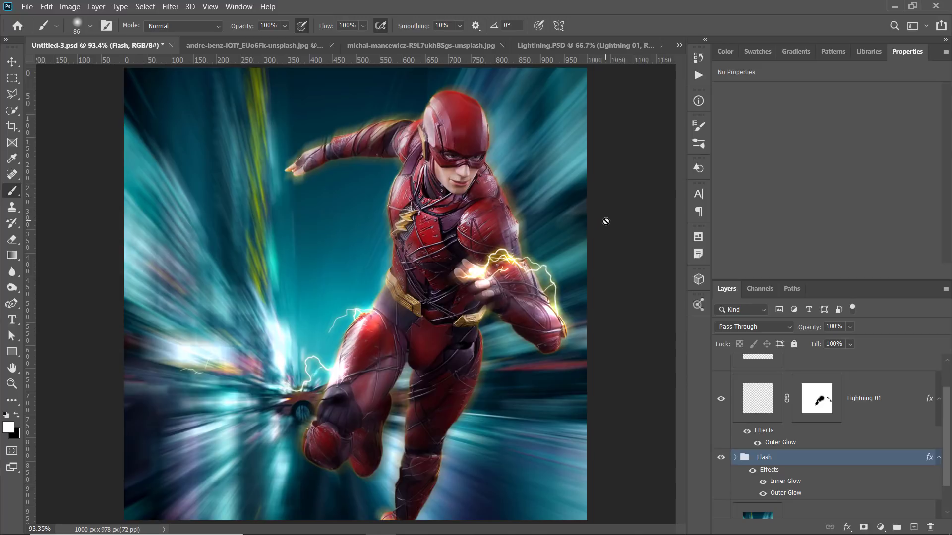
In the lightning document, show the Lightning 03 layer and hide Lightning 01
{"action": "left_click", "coordinate": [562, 47]}
{"action": "left_click", "coordinate": [721, 372]}
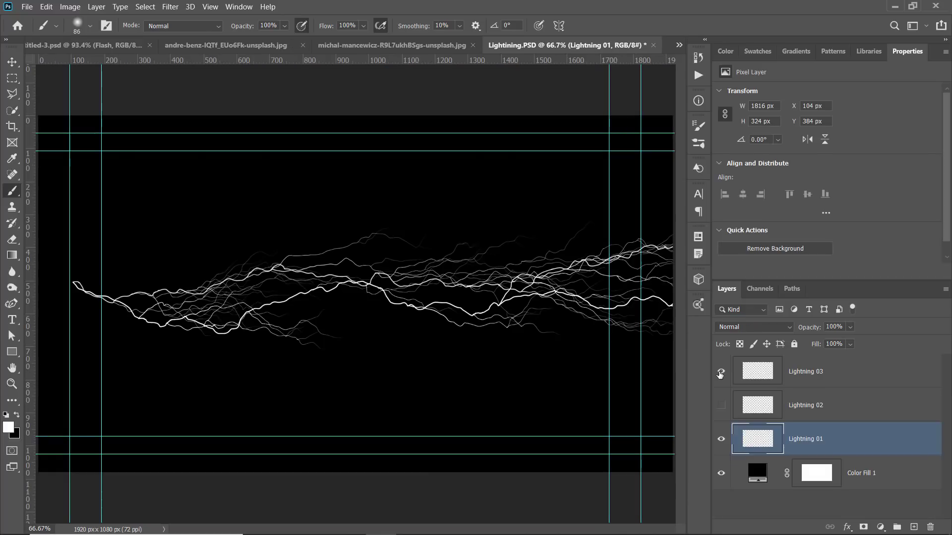
{"action": "left_click", "coordinate": [723, 441]}
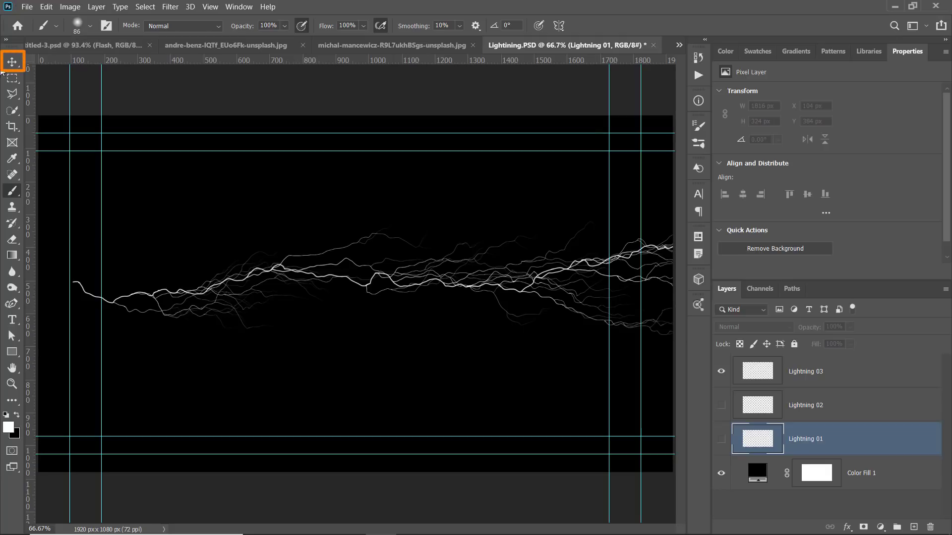
Copy the Lightning 01 layer from the lightning document into Untitled-3.psd, placing it across the figure's hips and legs
{"action": "left_click", "coordinate": [11, 62]}
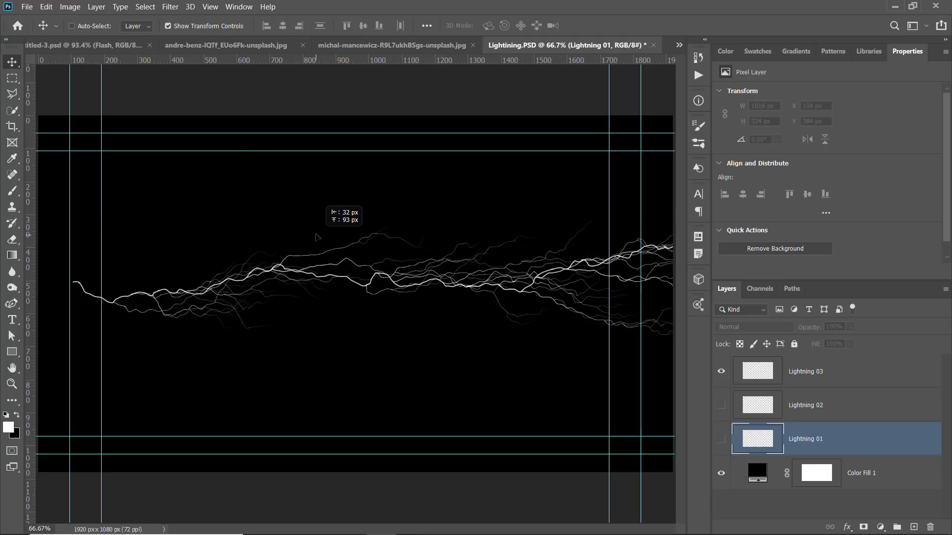
{"action": "left_click", "coordinate": [113, 46]}
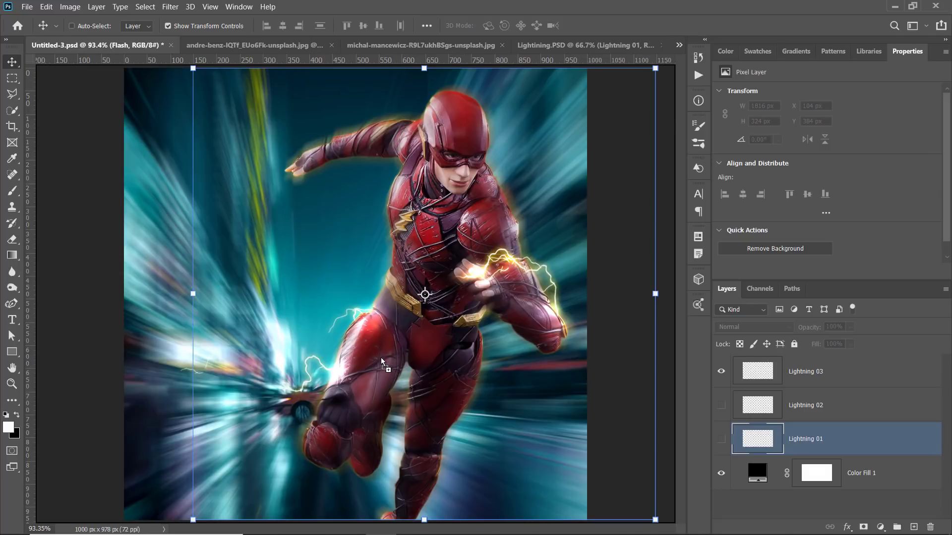
{"action": "left_click_drag", "start_coordinate": [381, 362], "coordinate": [368, 339]}
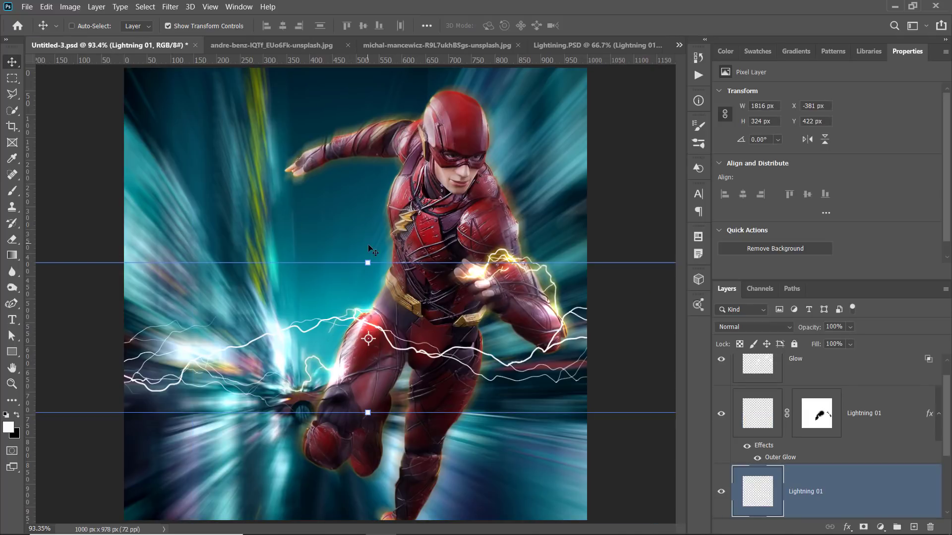
Rotate the new bolt about 57° counterclockwise across the body and copy the masked Lightning 01 layer's Outer Glow onto it
{"action": "key", "text": "ctrl+t"}
{"action": "left_click_drag", "start_coordinate": [369, 246], "coordinate": [296, 288]}
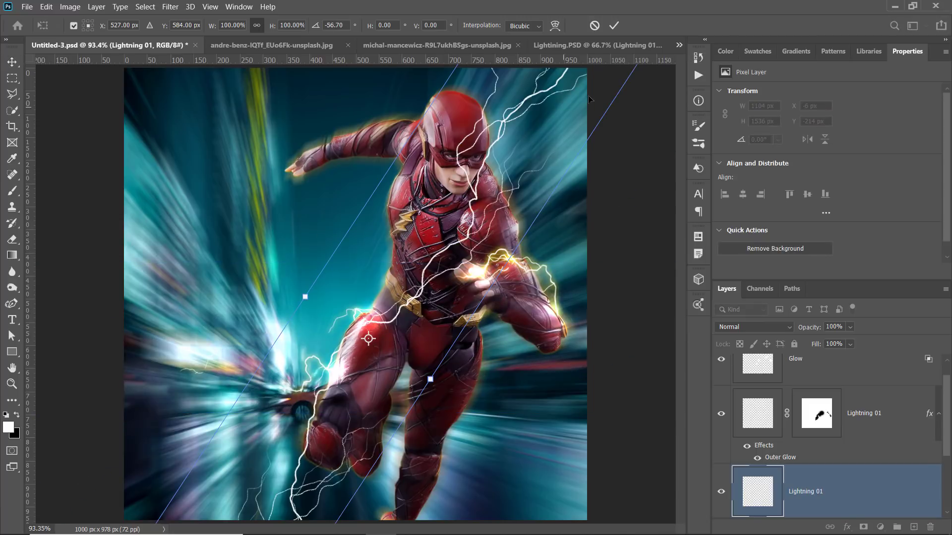
{"action": "left_click", "coordinate": [614, 26]}
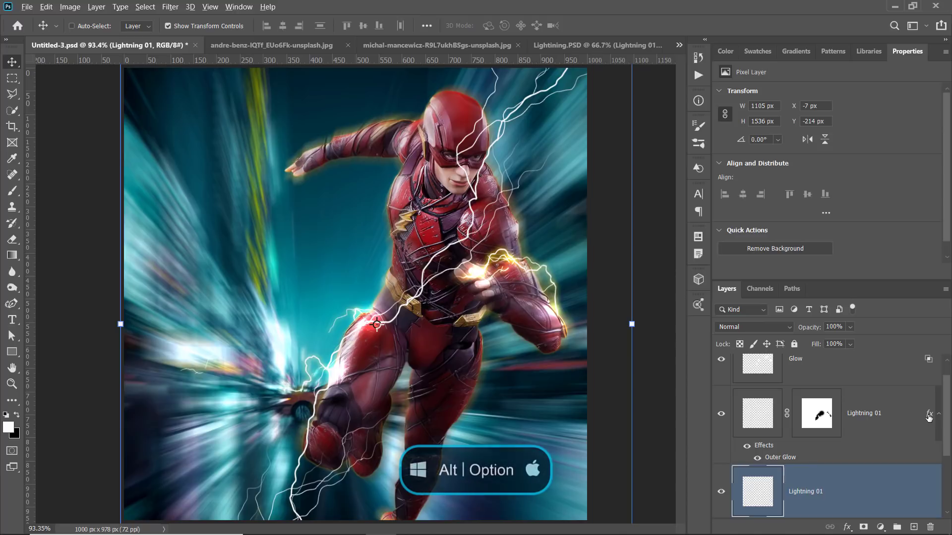
{"action": "left_click_drag", "start_coordinate": [903, 484], "coordinate": [905, 493]}
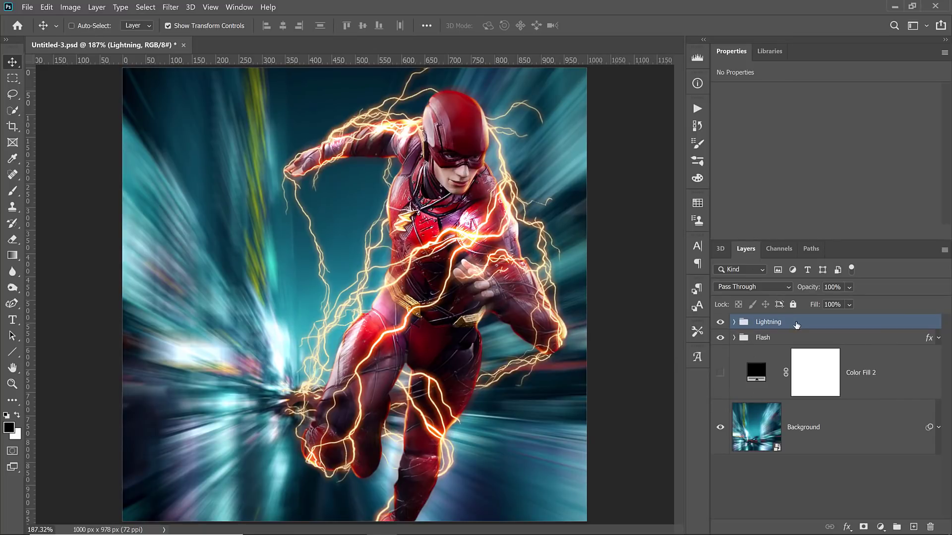
Inspect the Glow layer in the Lightning group, comparing the image with the layer hidden and shown
{"action": "left_click", "coordinate": [734, 323]}
{"action": "left_click", "coordinate": [787, 366]}
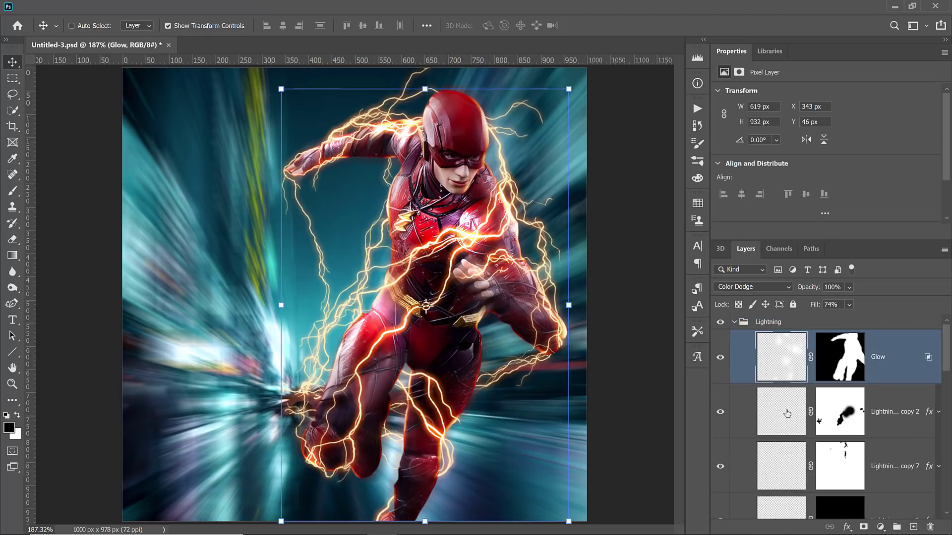
{"action": "left_click", "coordinate": [784, 419]}
{"action": "left_click", "coordinate": [790, 370]}
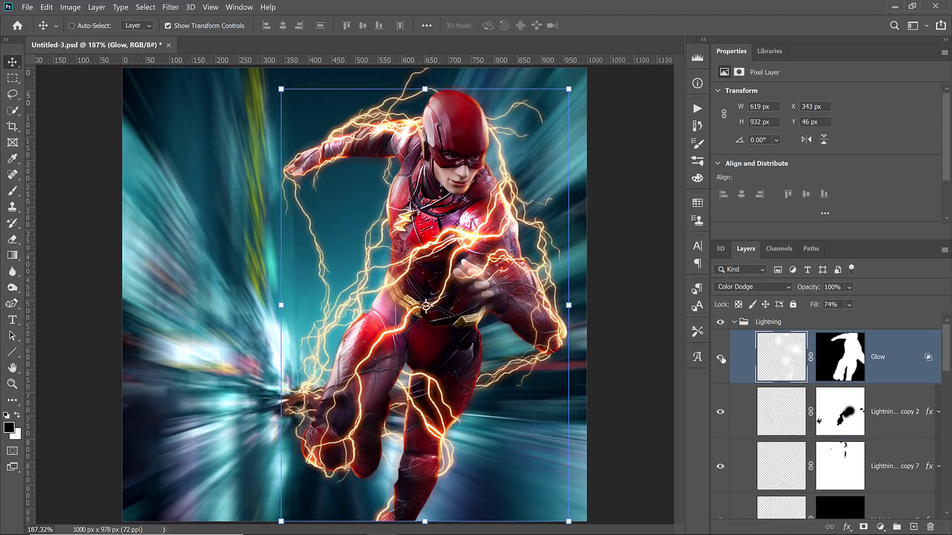
{"action": "left_click", "coordinate": [721, 357]}
{"action": "left_click", "coordinate": [721, 359]}
Review the Color Overlay and Outer Glow settings of the Lightning 01 copy 2 layer without changing them
{"action": "left_click", "coordinate": [784, 426]}
{"action": "left_click", "coordinate": [938, 412]}
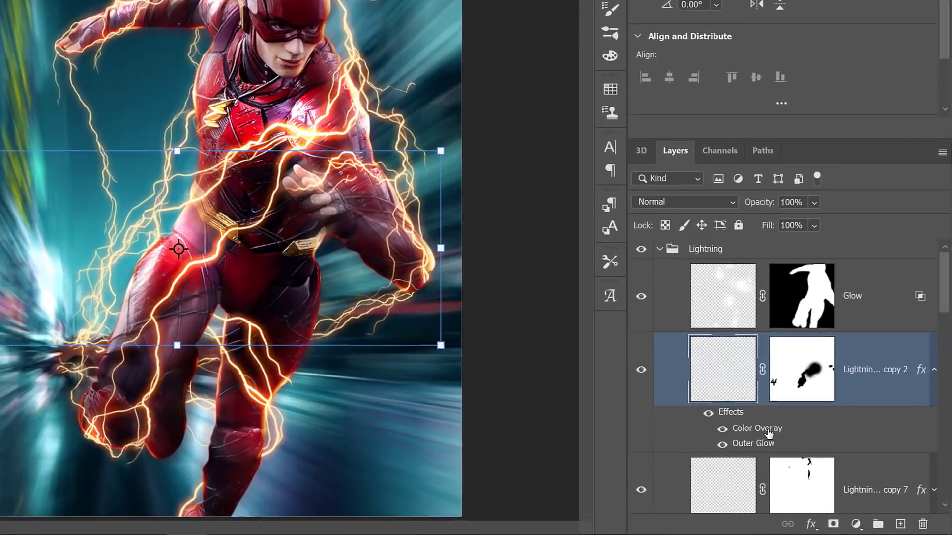
{"action": "double_click", "coordinate": [801, 455]}
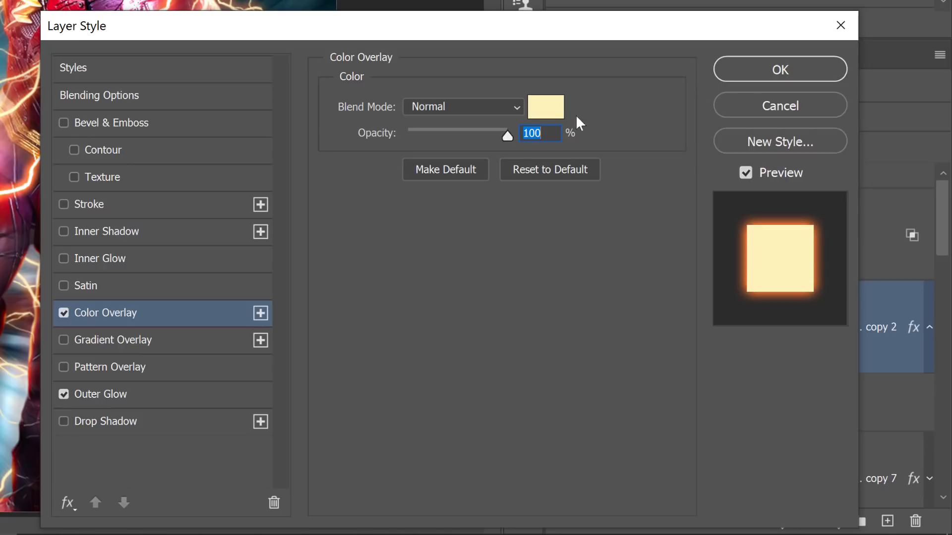
{"action": "left_click", "coordinate": [100, 395]}
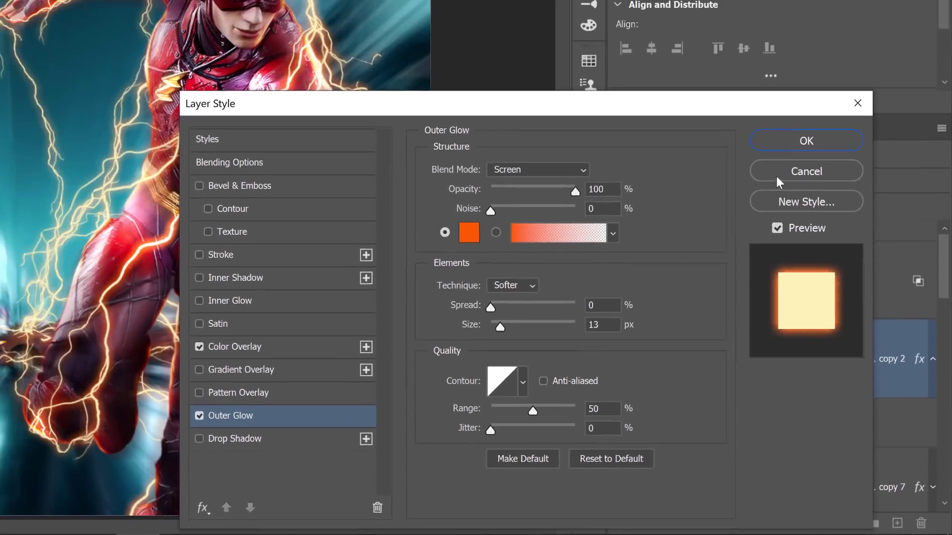
{"action": "left_click", "coordinate": [747, 108]}
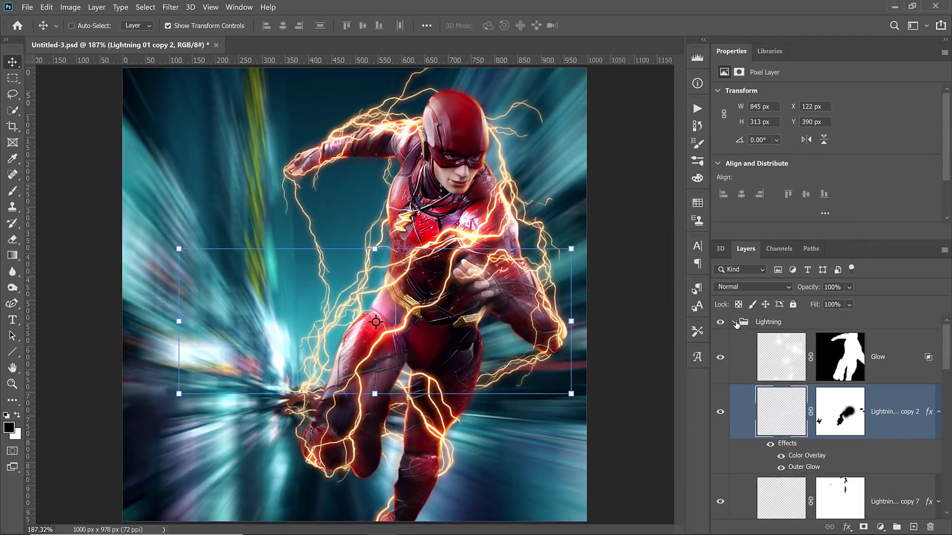
Compare the figure with the Flash group's Rim Light subgroup hidden and shown
{"action": "left_click", "coordinate": [735, 323]}
{"action": "left_click", "coordinate": [734, 339]}
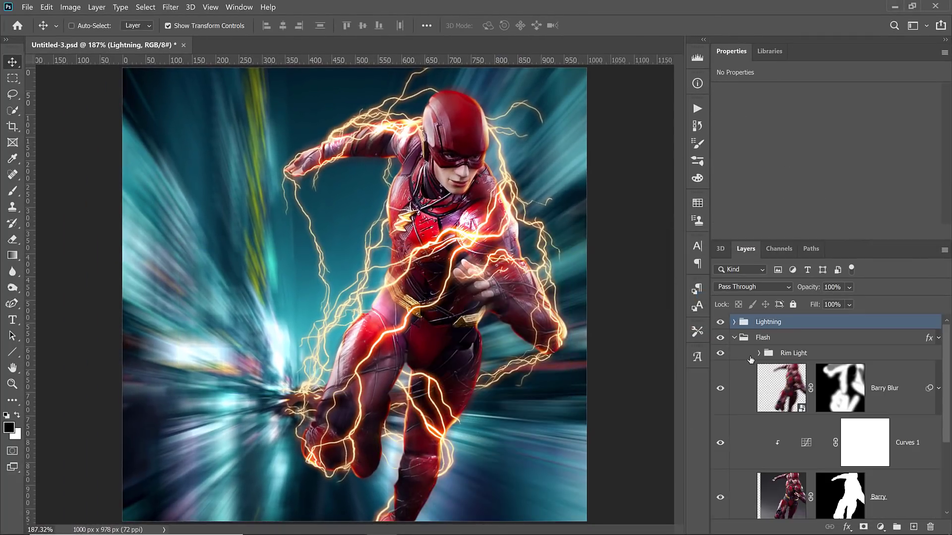
{"action": "left_click", "coordinate": [738, 355]}
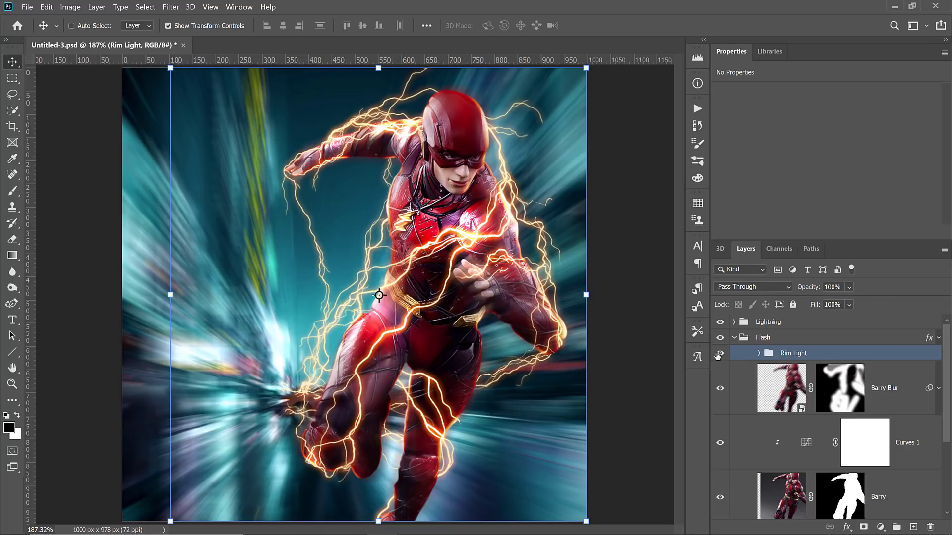
{"action": "left_click", "coordinate": [719, 355]}
{"action": "left_click", "coordinate": [720, 356]}
{"action": "left_click", "coordinate": [719, 355]}
{"action": "left_click", "coordinate": [720, 356]}
Examine the layers inside the Rim Light group, including Layer 3, and collapse the groups again
{"action": "left_click", "coordinate": [759, 353]}
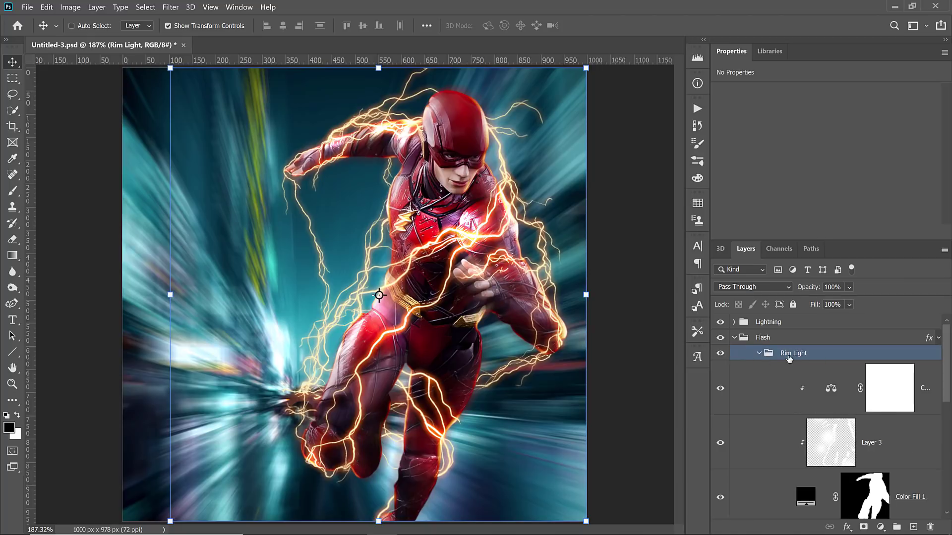
{"action": "left_click", "coordinate": [759, 353]}
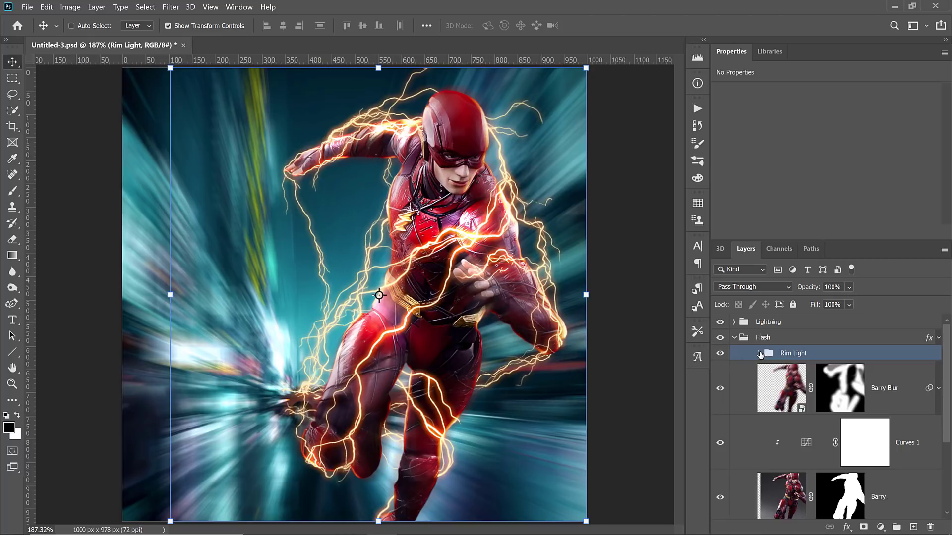
{"action": "left_click", "coordinate": [758, 353]}
{"action": "left_click", "coordinate": [825, 446]}
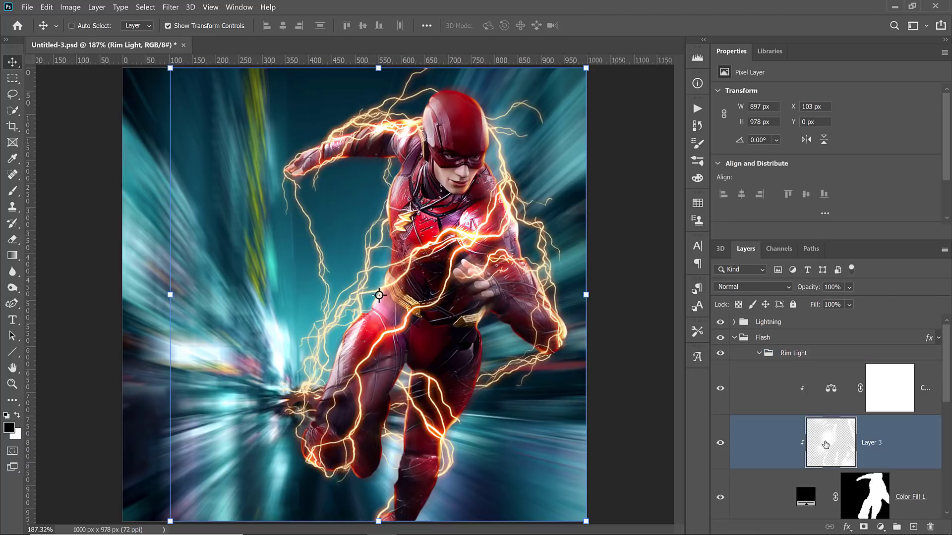
{"action": "scroll", "coordinate": [836, 447], "scroll_direction": "down", "scroll_amount": 1}
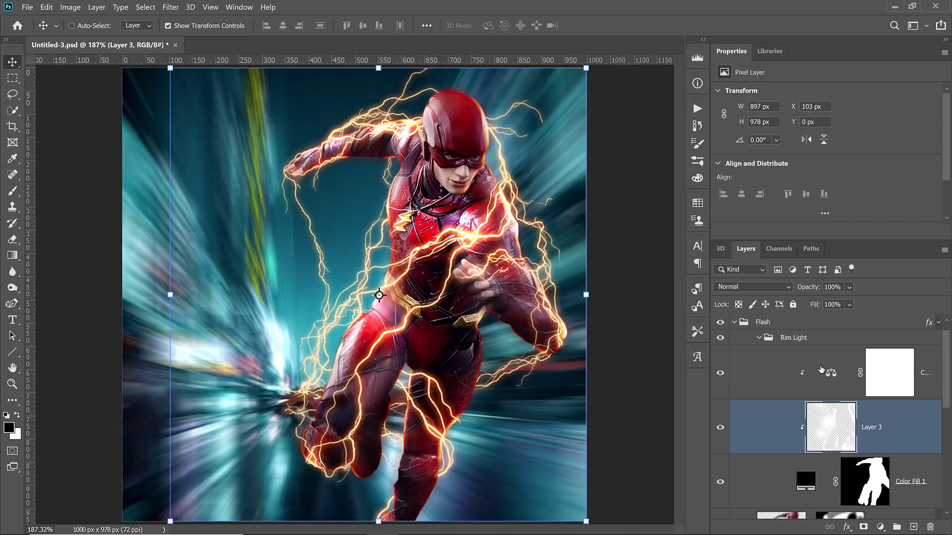
{"action": "left_click", "coordinate": [759, 339]}
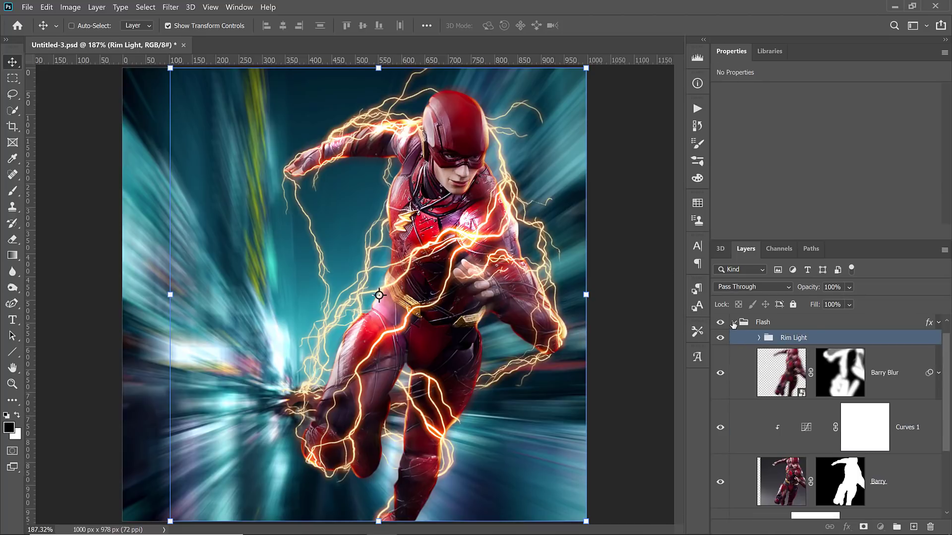
{"action": "left_click", "coordinate": [734, 323]}
Stamp all visible layers into a new merged layer above the Lightning group
{"action": "left_click", "coordinate": [780, 323]}
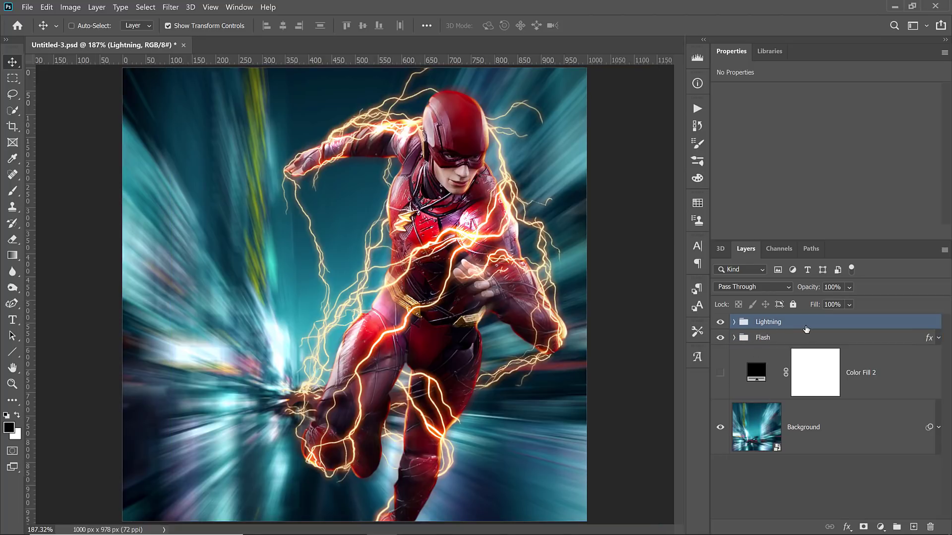
{"action": "key", "text": "ctrl+alt+shift+e"}
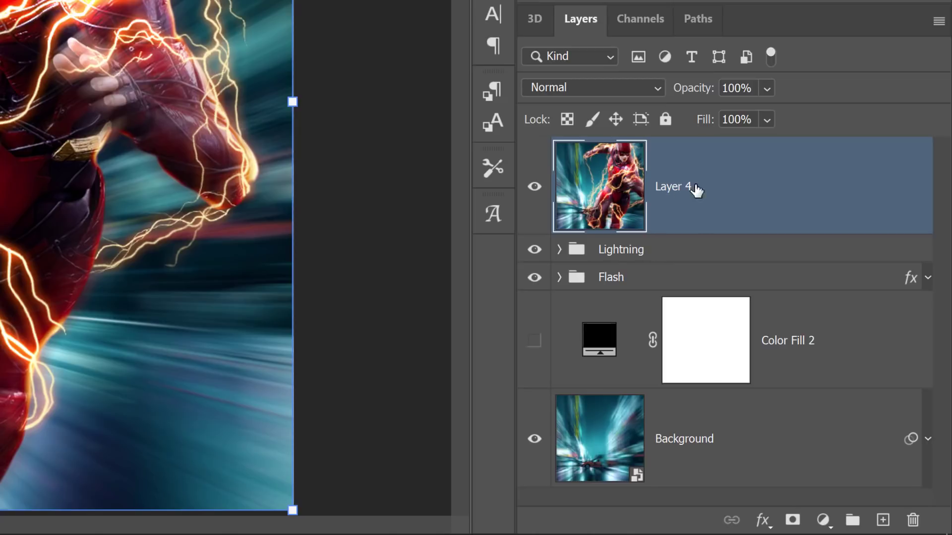
{"action": "left_click", "coordinate": [534, 188]}
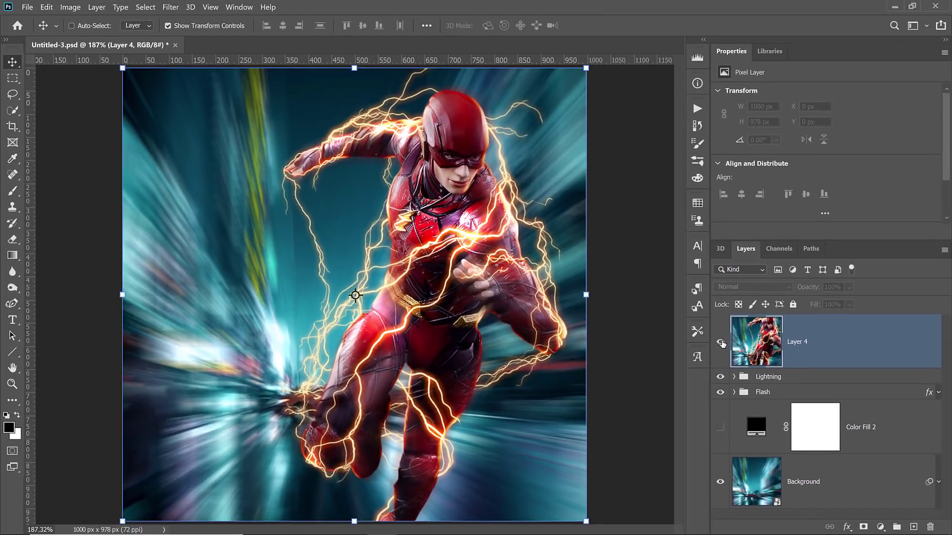
{"action": "left_click", "coordinate": [539, 196]}
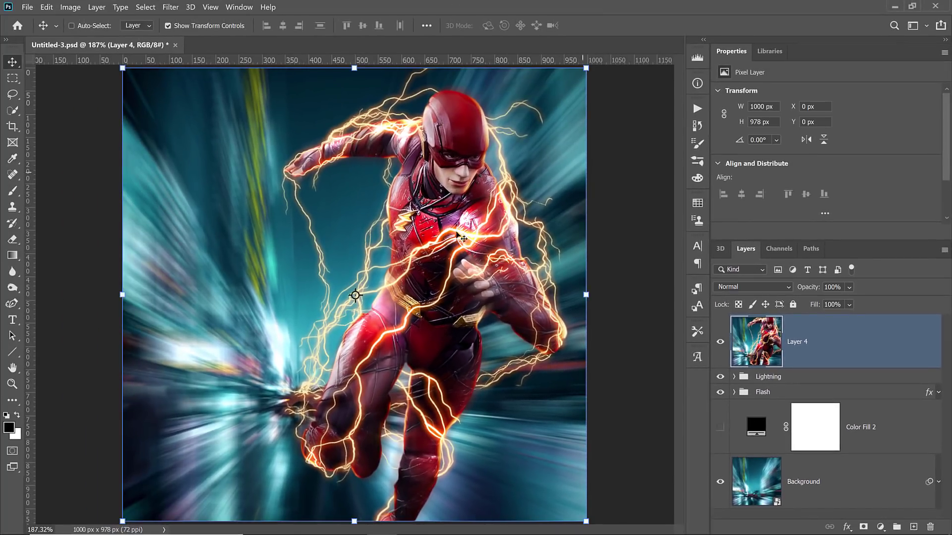
Rename the merged layer Final Image and convert it to a smart object
{"action": "double_click", "coordinate": [809, 342]}
{"action": "type", "text": "Final Image"}
{"action": "key", "text": "Return"}
{"action": "right_click", "coordinate": [851, 336]}
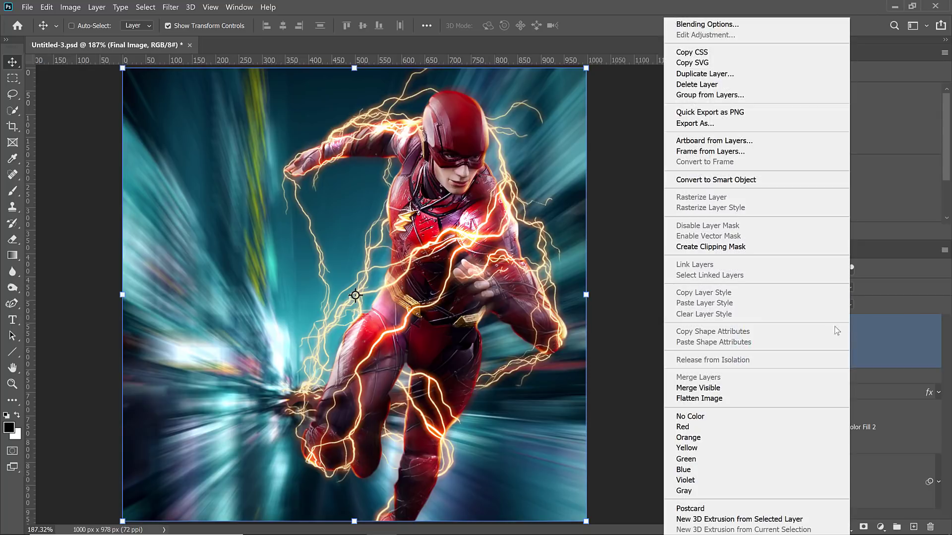
{"action": "left_click", "coordinate": [750, 177]}
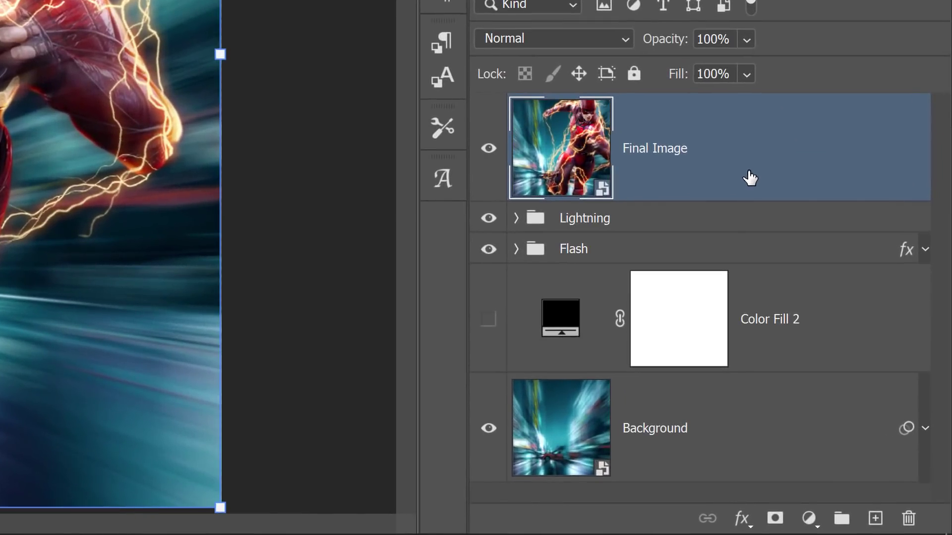
Open the Camera Raw Filter on Final Image and set Texture to +31, Clarity to +15 and Vibrance to +32
{"action": "left_click", "coordinate": [654, 236]}
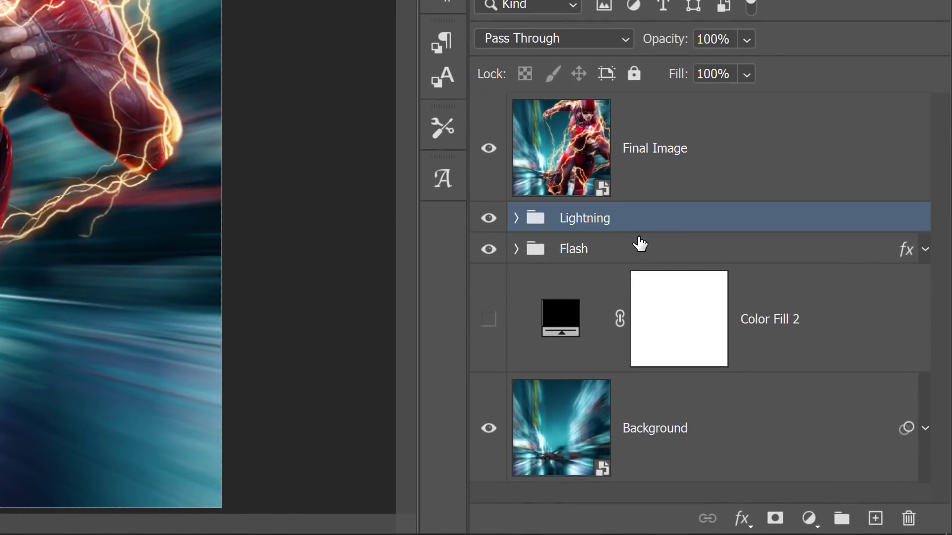
{"action": "left_click", "coordinate": [754, 150]}
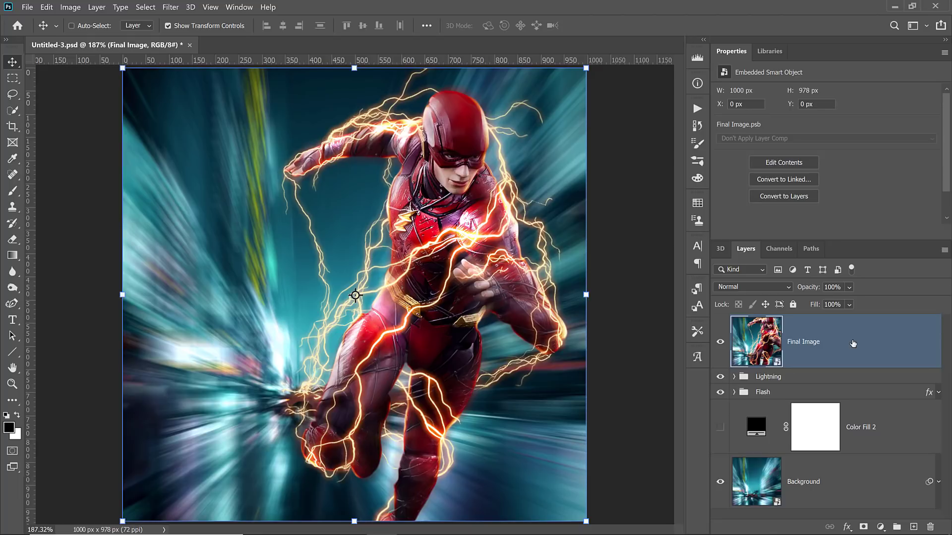
{"action": "left_click", "coordinate": [168, 8]}
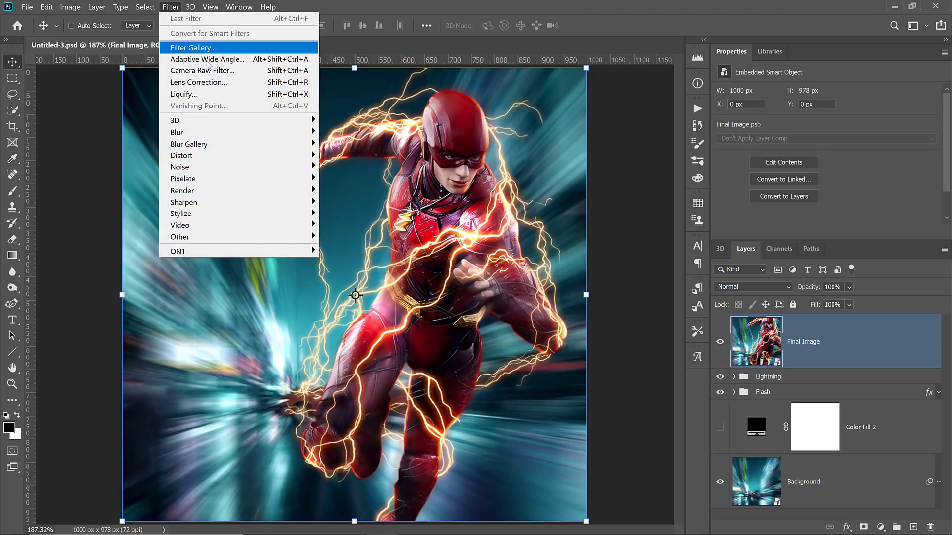
{"action": "left_click", "coordinate": [208, 70]}
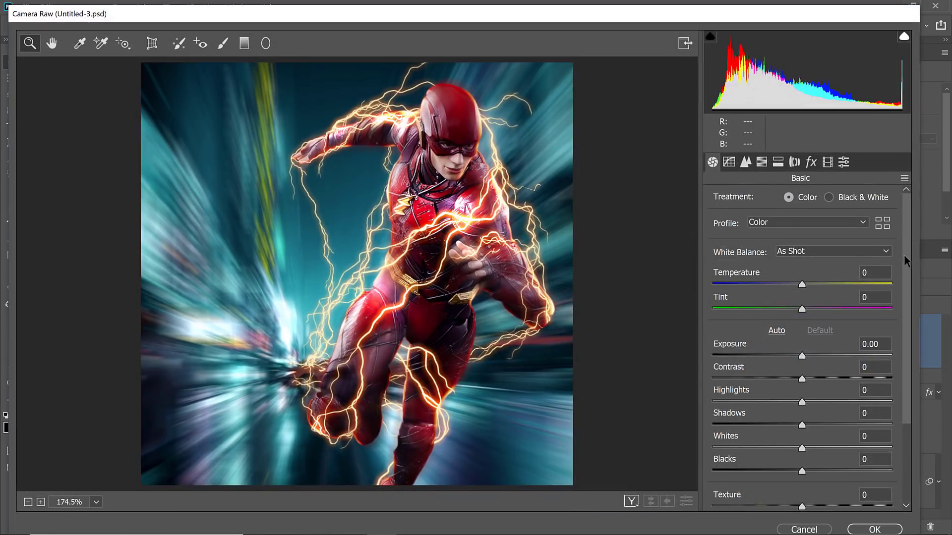
{"action": "left_click_drag", "start_coordinate": [903, 255], "coordinate": [902, 339]}
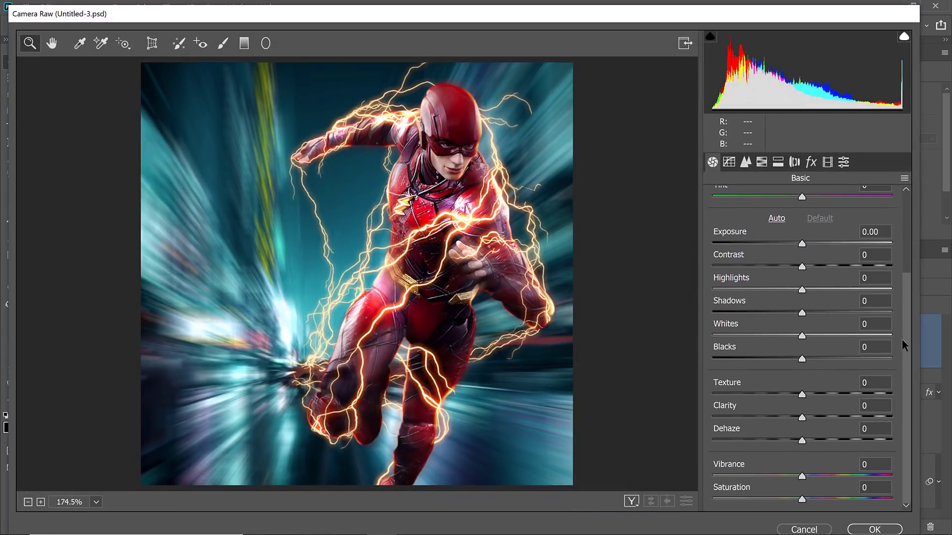
{"action": "left_click_drag", "start_coordinate": [801, 394], "coordinate": [815, 422]}
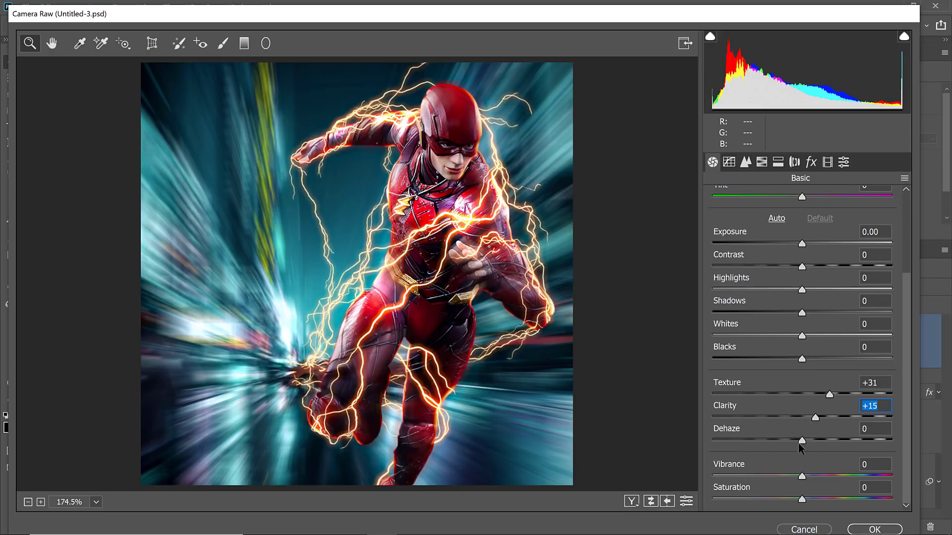
{"action": "left_click_drag", "start_coordinate": [802, 477], "coordinate": [831, 478]}
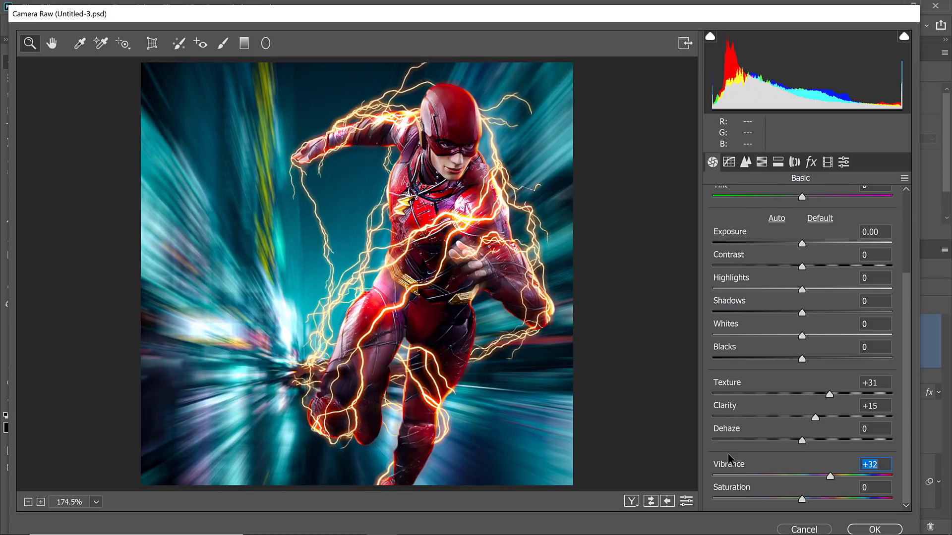
Set the Camera Raw sharpening amount to 31
{"action": "left_click", "coordinate": [746, 165]}
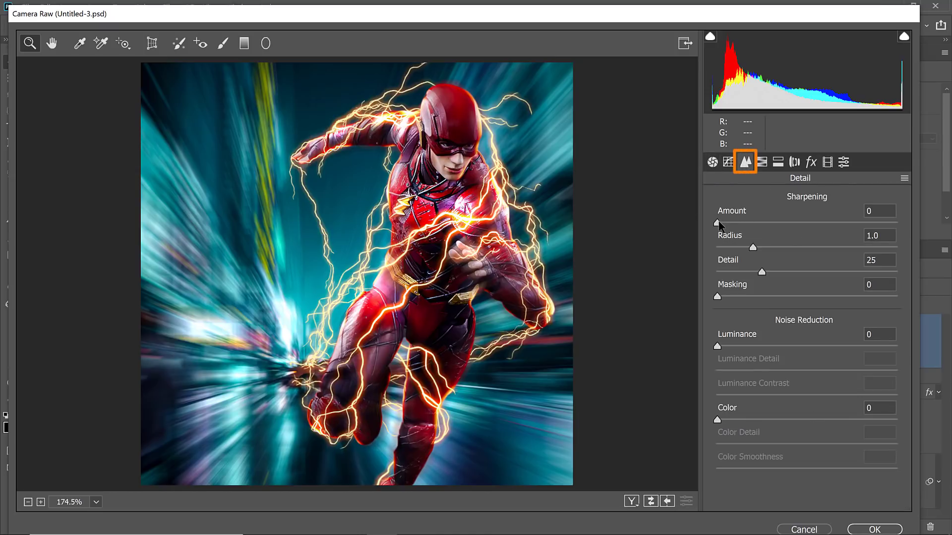
{"action": "left_click_drag", "start_coordinate": [718, 226], "coordinate": [911, 230]}
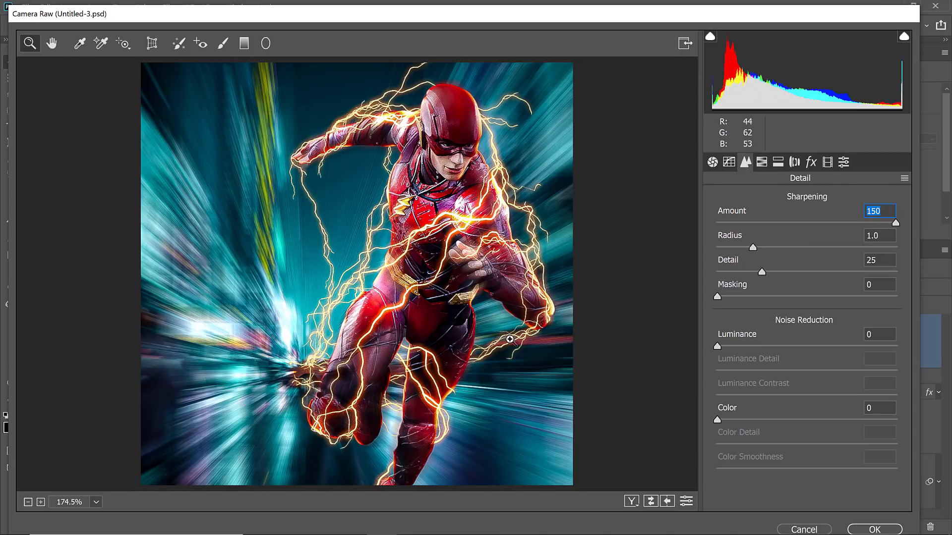
{"action": "left_click_drag", "start_coordinate": [881, 224], "coordinate": [756, 226]}
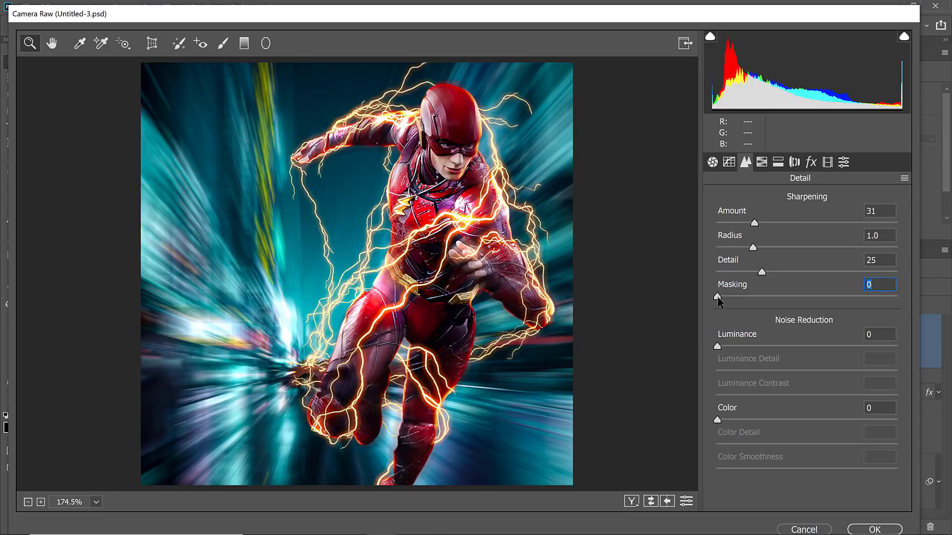
Set the sharpening Masking to 71 using the black-and-white mask preview, and lower the sharpening Amount
{"action": "key", "text": "alt"}
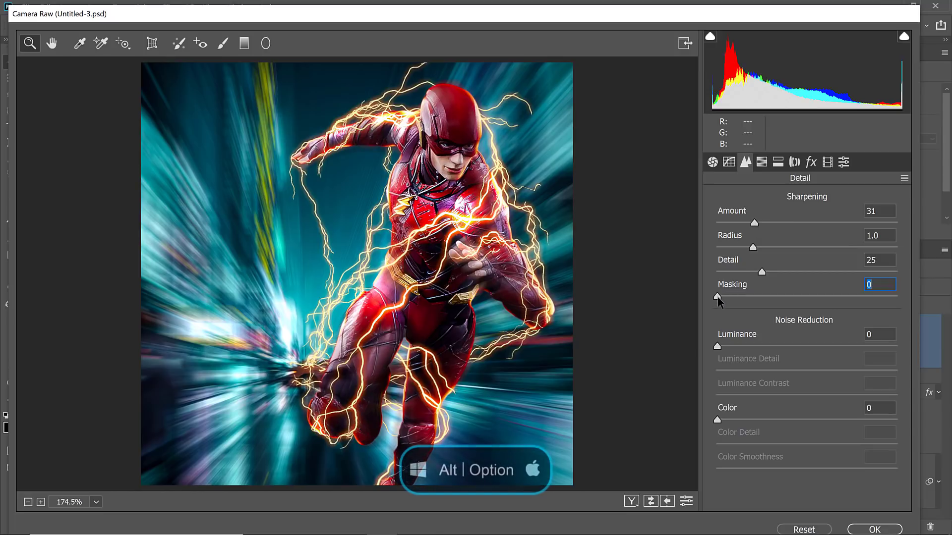
{"action": "left_click", "coordinate": [718, 298], "text": "alt"}
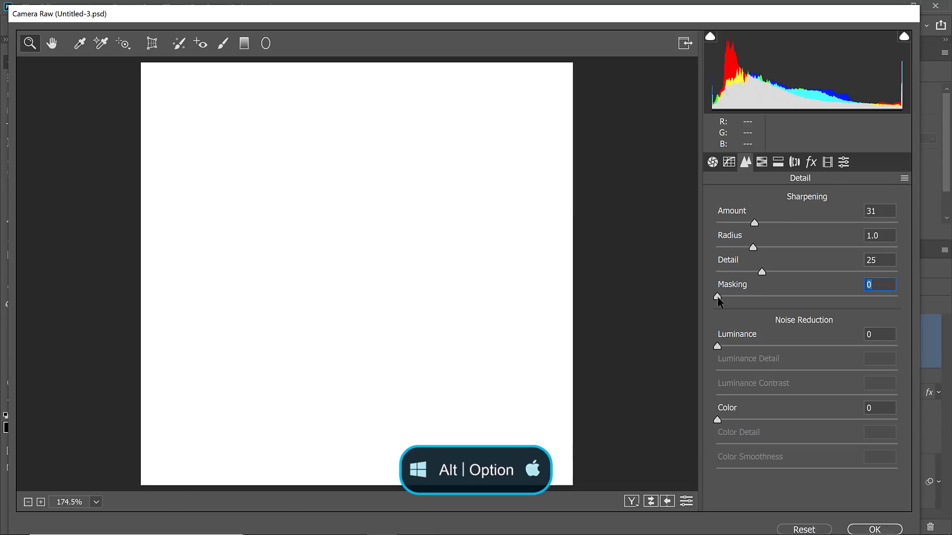
{"action": "left_click_drag", "start_coordinate": [718, 300], "coordinate": [863, 303]}
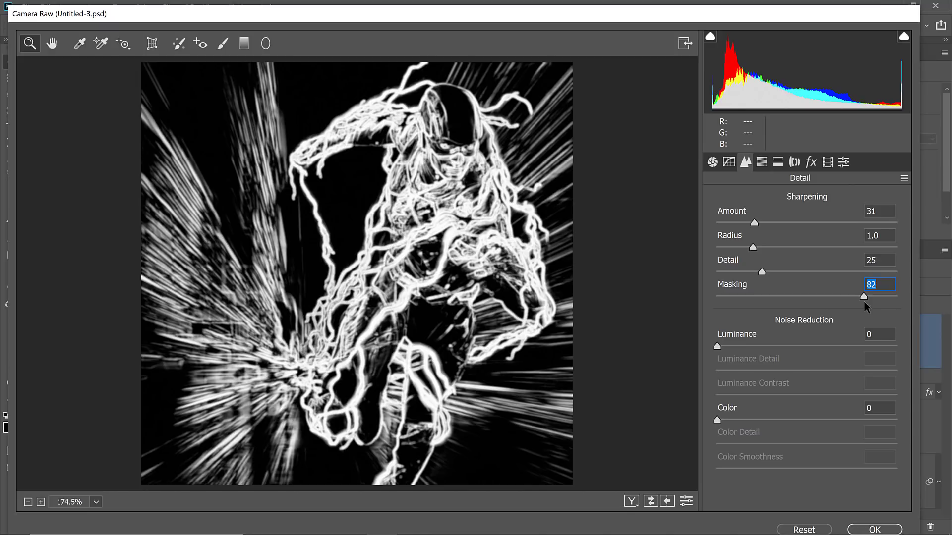
{"action": "mouse_move", "coordinate": [863, 300]}
{"action": "left_mouse_down"}
{"action": "mouse_move", "coordinate": [891, 300]}
{"action": "mouse_move", "coordinate": [828, 287]}
{"action": "mouse_move", "coordinate": [854, 292]}
{"action": "mouse_move", "coordinate": [846, 294]}
{"action": "left_mouse_up"}
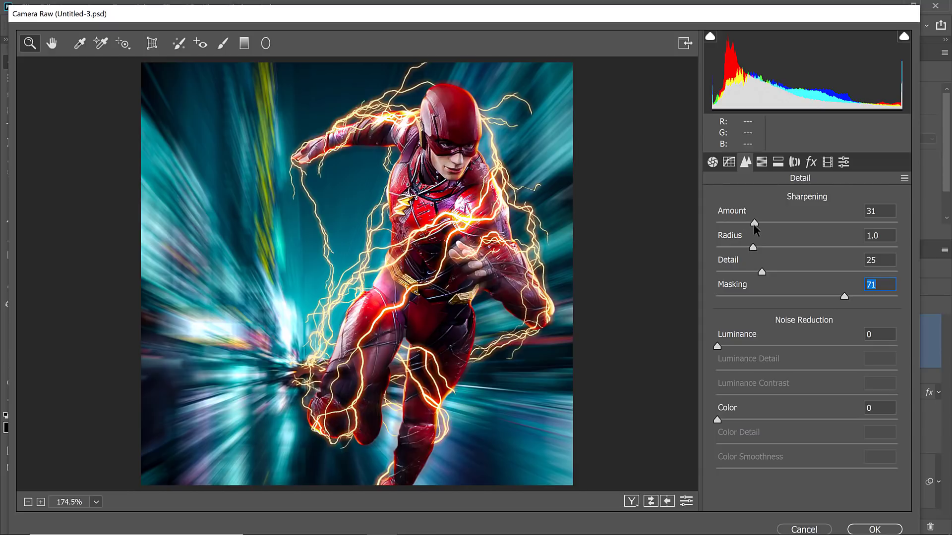
{"action": "left_click_drag", "start_coordinate": [754, 223], "coordinate": [733, 225]}
Shift the HSL hues in Camera Raw: Aquas to +26, Blues to +23 and Purples to -40
{"action": "left_click", "coordinate": [761, 162]}
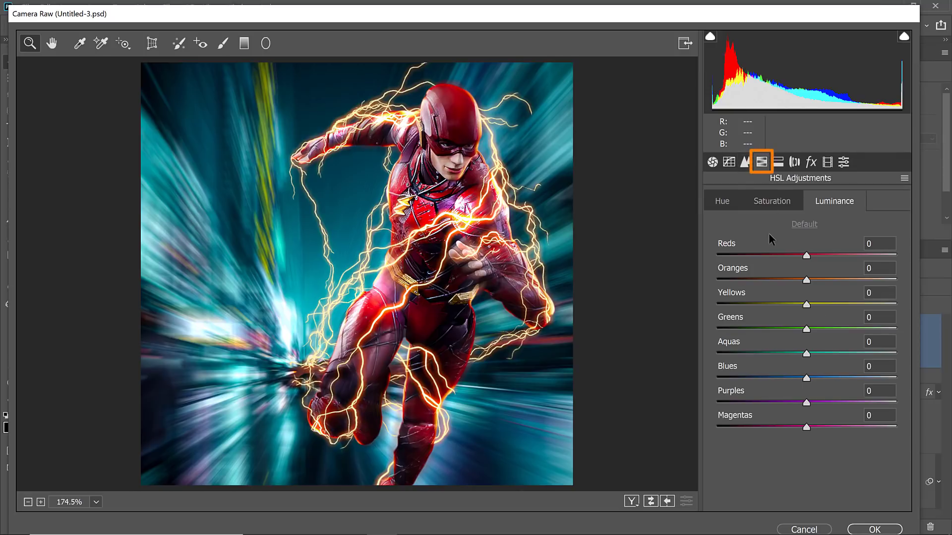
{"action": "left_click", "coordinate": [727, 203]}
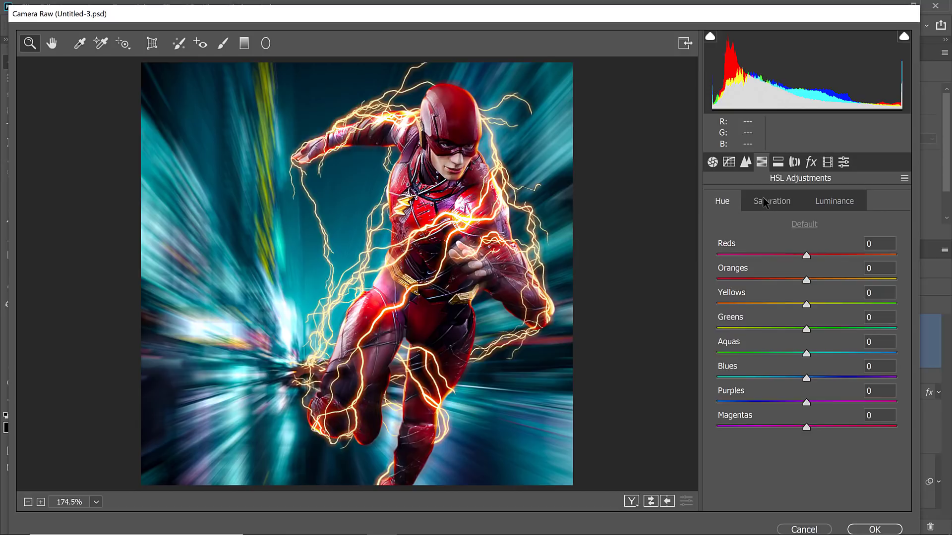
{"action": "left_click", "coordinate": [771, 201]}
{"action": "left_click", "coordinate": [831, 202]}
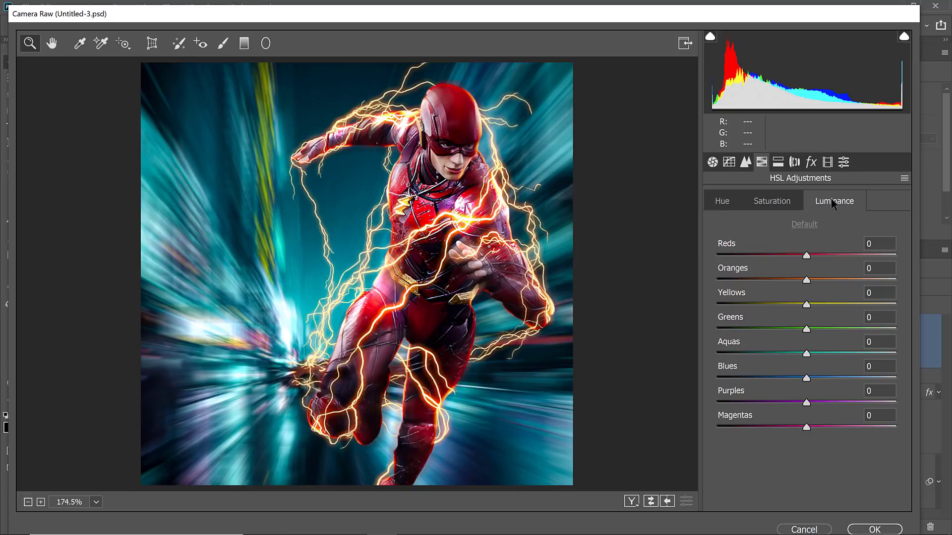
{"action": "left_click", "coordinate": [726, 206]}
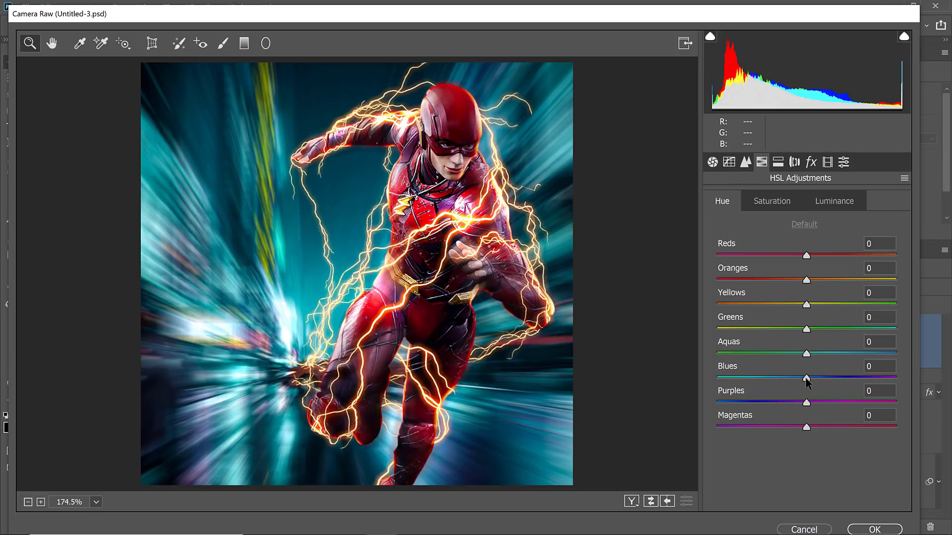
{"action": "left_click_drag", "start_coordinate": [806, 380], "coordinate": [829, 355]}
{"action": "left_click", "coordinate": [807, 403]}
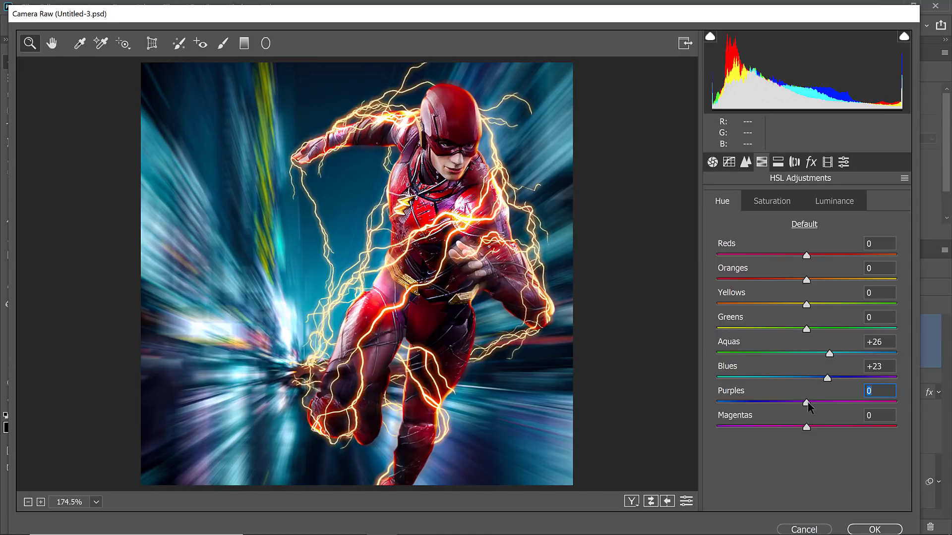
{"action": "left_click_drag", "start_coordinate": [807, 403], "coordinate": [772, 402]}
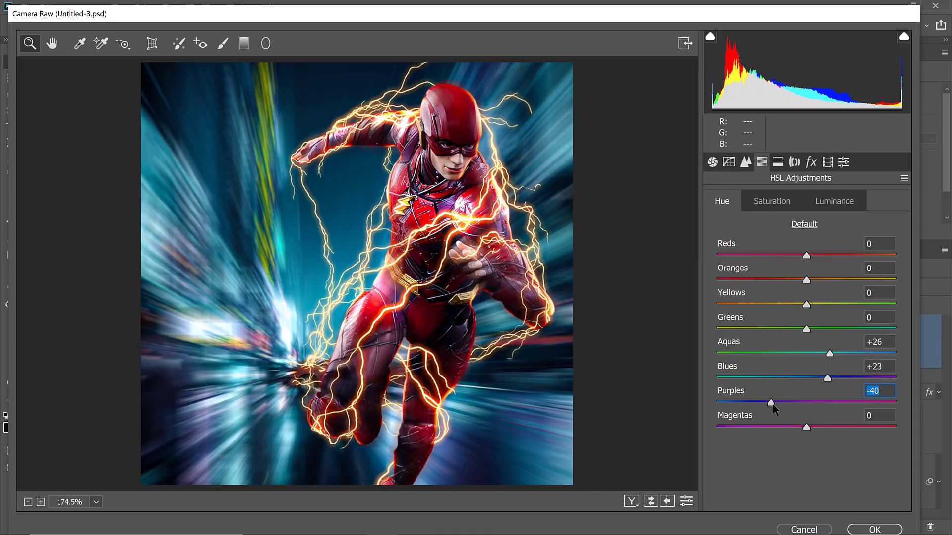
Set HSL Saturation to Reds +28, Oranges +30 and Yellows +24, and Luminance to Blues -31, Reds +22 and Oranges +14
{"action": "left_click", "coordinate": [770, 203]}
{"action": "left_click_drag", "start_coordinate": [806, 255], "coordinate": [828, 308]}
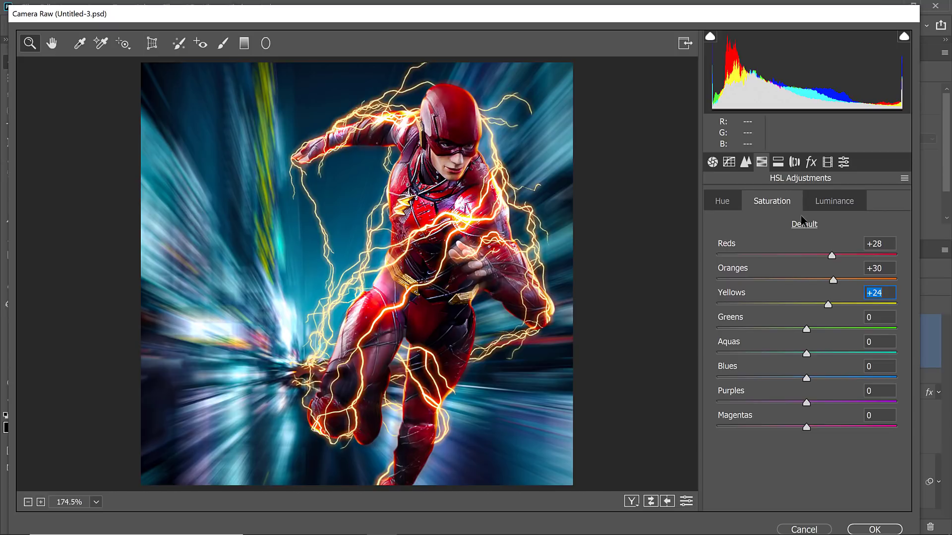
{"action": "left_click", "coordinate": [832, 200]}
{"action": "left_click_drag", "start_coordinate": [806, 379], "coordinate": [779, 378]}
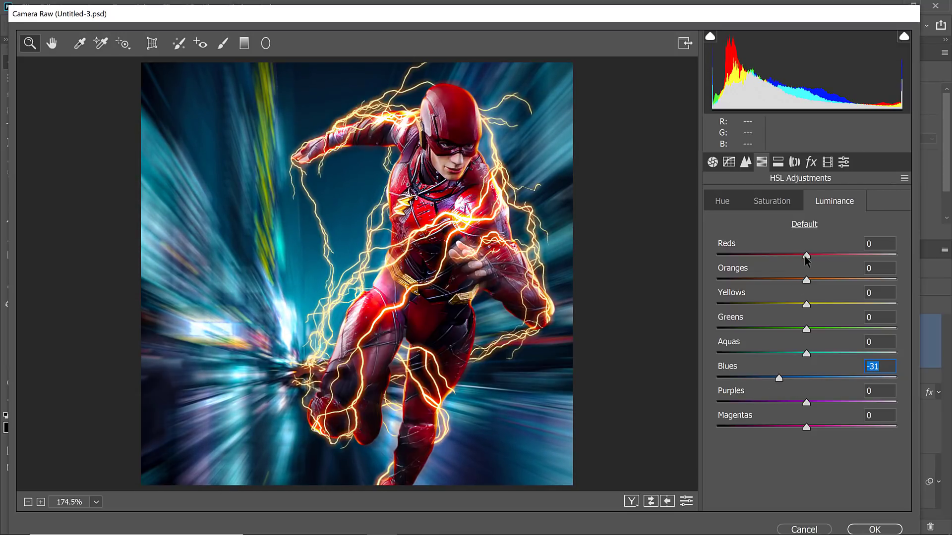
{"action": "left_click_drag", "start_coordinate": [806, 257], "coordinate": [818, 284]}
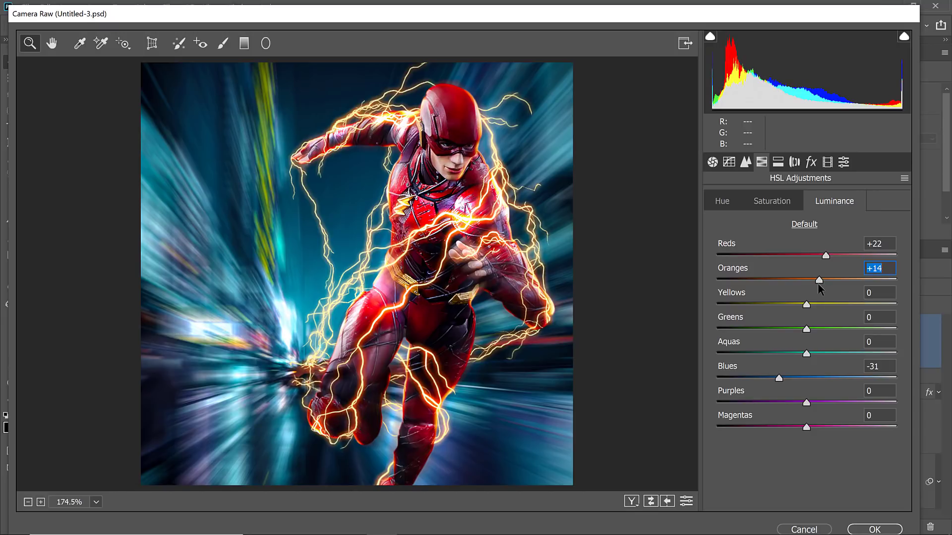
{"action": "left_click", "coordinate": [687, 502]}
{"action": "left_click", "coordinate": [687, 502]}
Tint the shadows blue with Split Toning, using Hue 204 and Saturation 9
{"action": "left_click", "coordinate": [779, 162]}
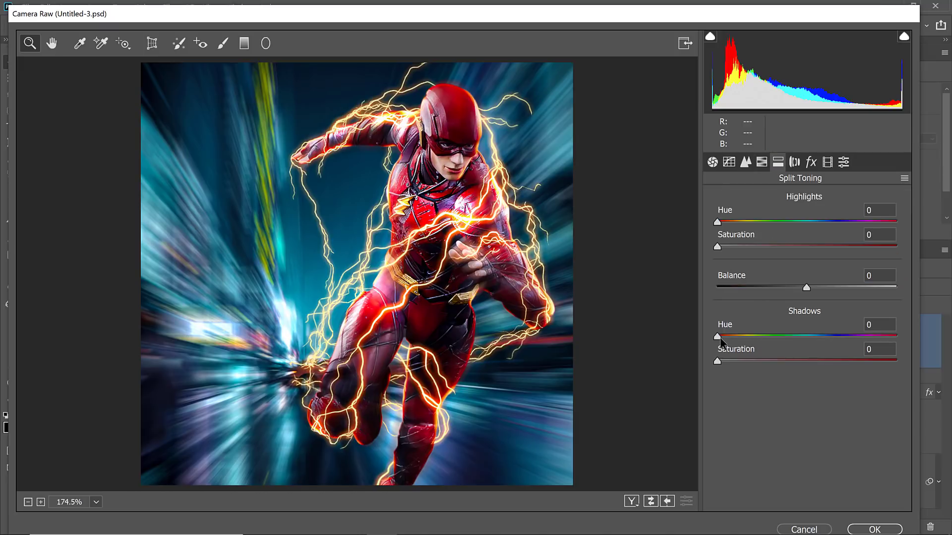
{"action": "left_click_drag", "start_coordinate": [718, 336], "coordinate": [820, 351]}
{"action": "left_click_drag", "start_coordinate": [717, 362], "coordinate": [736, 364]}
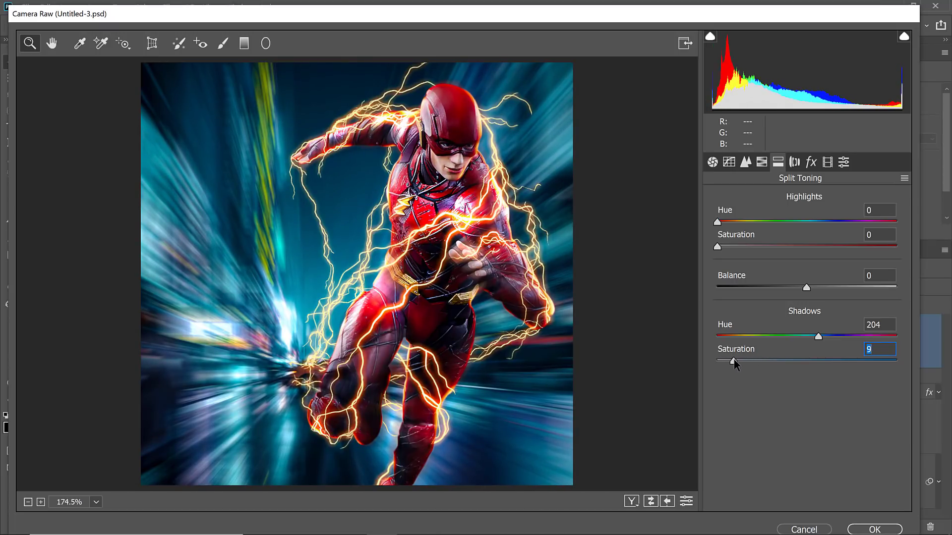
Add film grain with an Amount of 7, judging it in a close-up of the raised arm
{"action": "left_click", "coordinate": [810, 163]}
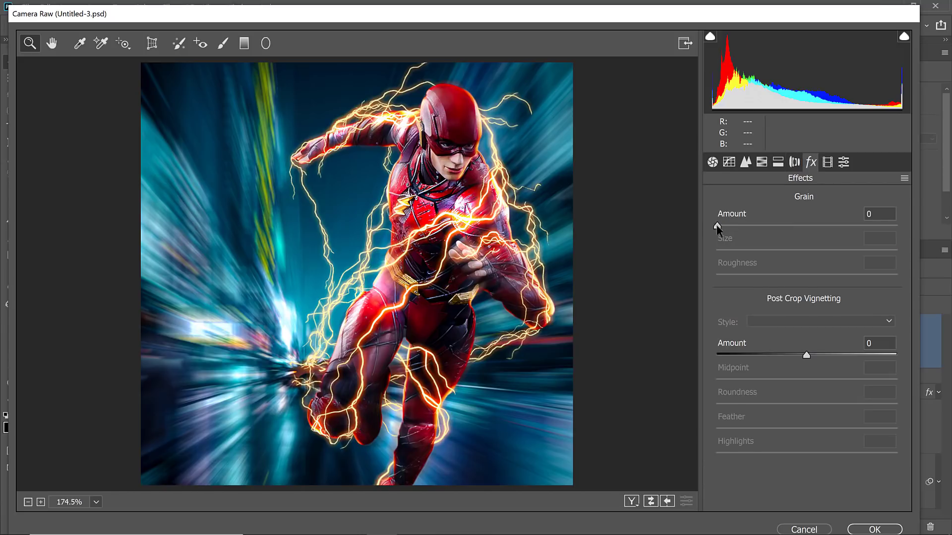
{"action": "left_click_drag", "start_coordinate": [717, 226], "coordinate": [731, 226]}
{"action": "left_click", "coordinate": [324, 206]}
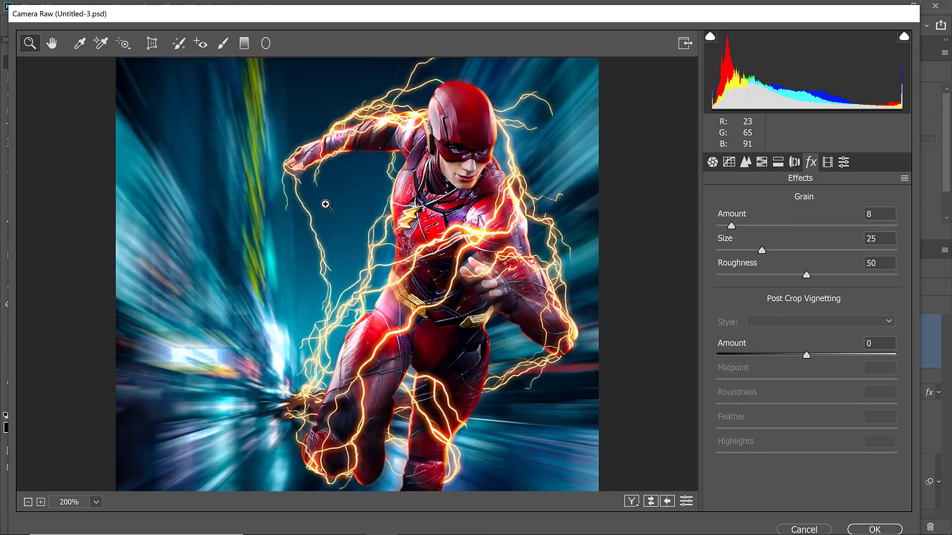
{"action": "left_click", "coordinate": [326, 205]}
{"action": "left_click", "coordinate": [325, 205]}
{"action": "left_click", "coordinate": [326, 205]}
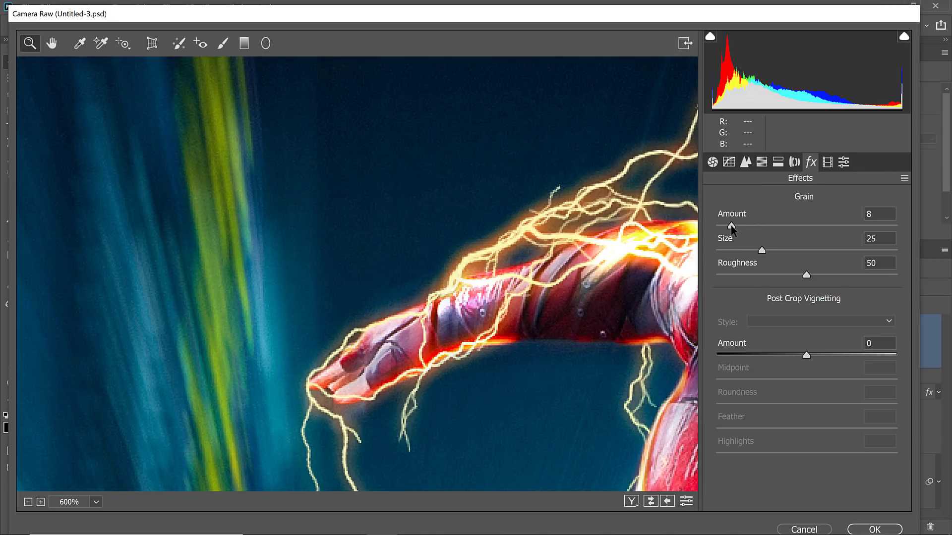
{"action": "left_click_drag", "start_coordinate": [731, 226], "coordinate": [674, 228]}
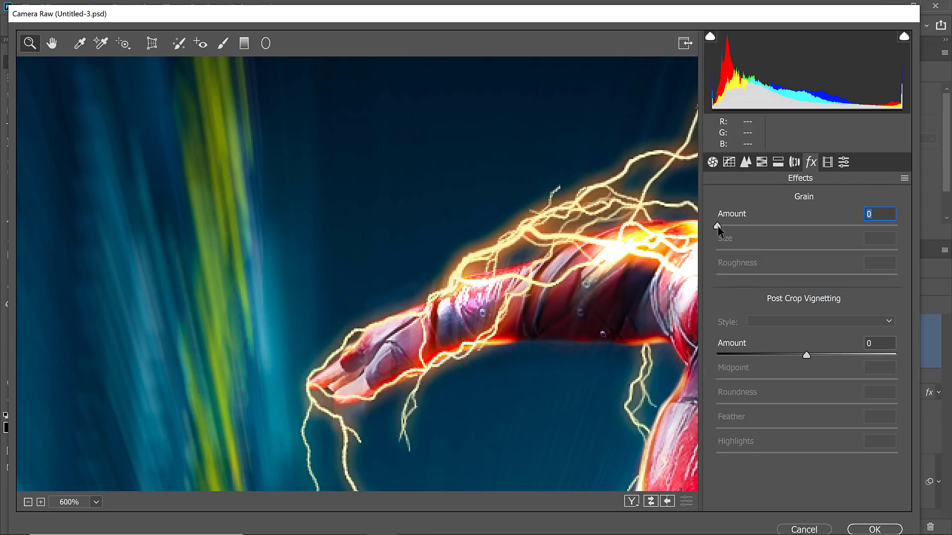
{"action": "left_click_drag", "start_coordinate": [718, 228], "coordinate": [725, 232]}
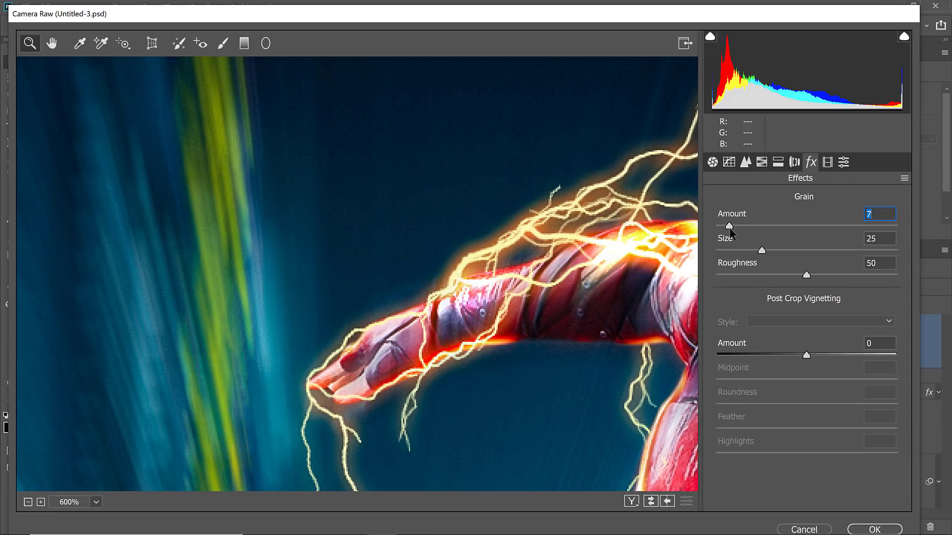
{"action": "right_click", "coordinate": [420, 205]}
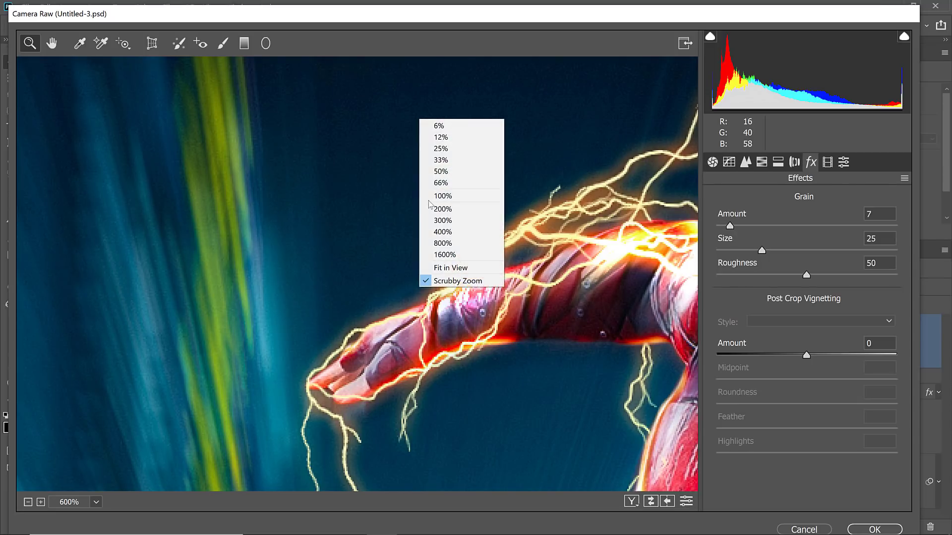
{"action": "left_click", "coordinate": [451, 269]}
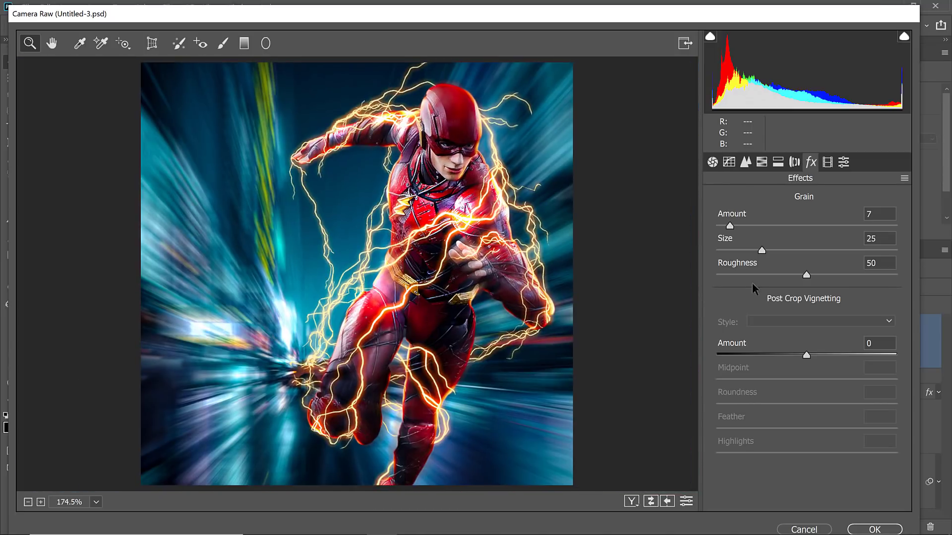
Add a post-crop vignette with Amount -38 and Highlights 85, and apply the Camera Raw filter after comparing before and after
{"action": "left_click_drag", "start_coordinate": [806, 356], "coordinate": [773, 355]}
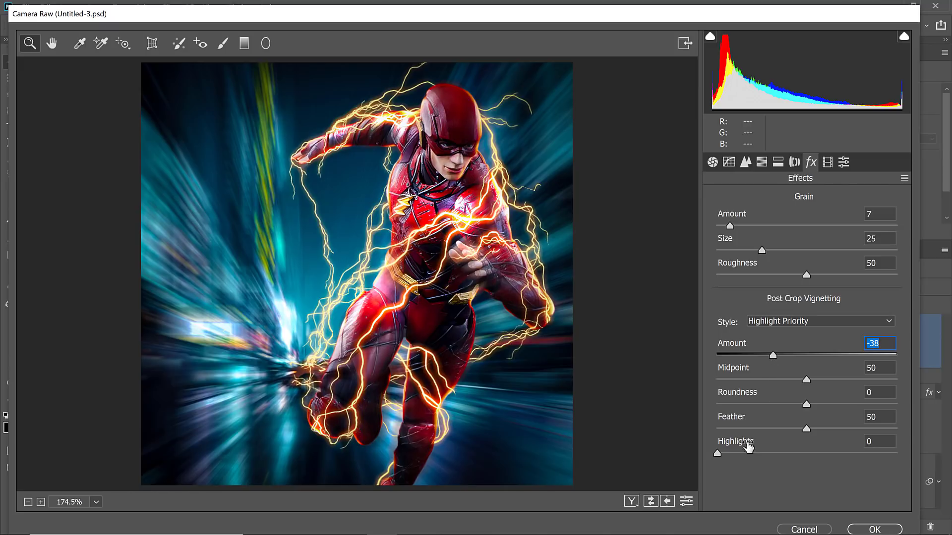
{"action": "left_click_drag", "start_coordinate": [717, 454], "coordinate": [869, 449]}
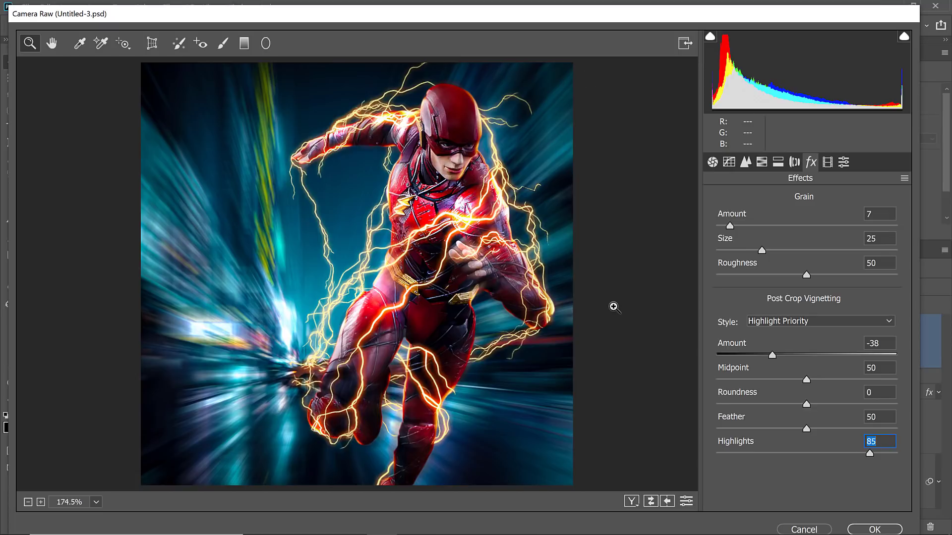
{"action": "left_click", "coordinate": [686, 501]}
{"action": "left_click", "coordinate": [686, 501]}
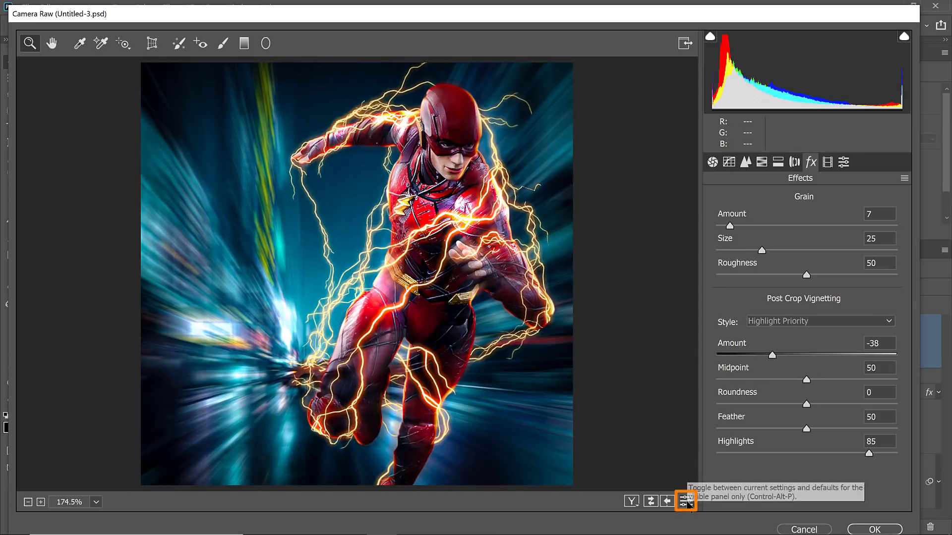
{"action": "left_click", "coordinate": [631, 502]}
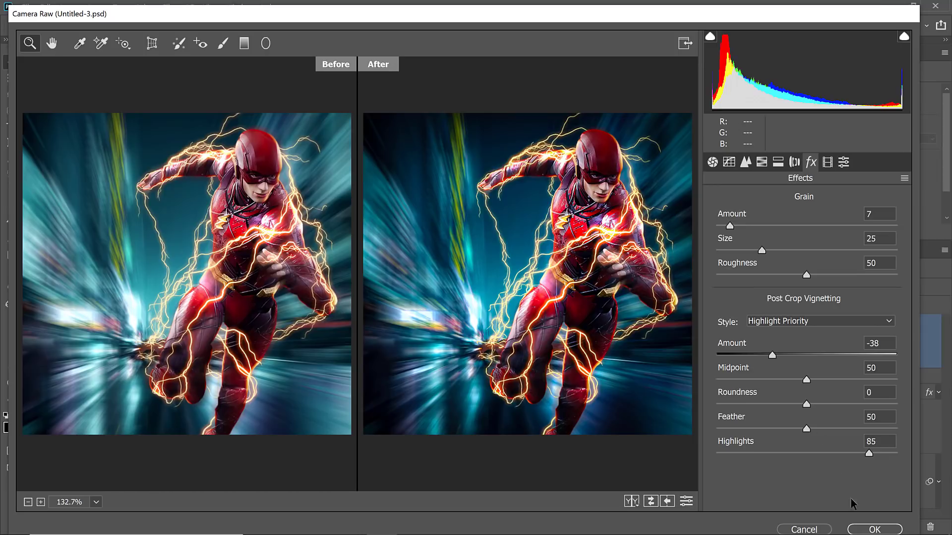
{"action": "left_click", "coordinate": [872, 530]}
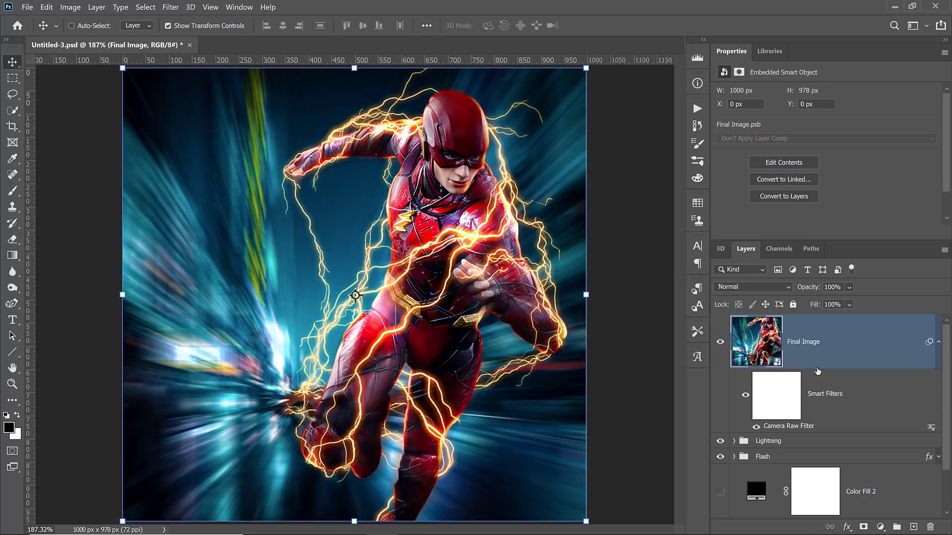
Hide the Final Image layer and the Lightning and Flash groups, and select the Background layer
{"action": "left_click", "coordinate": [938, 342]}
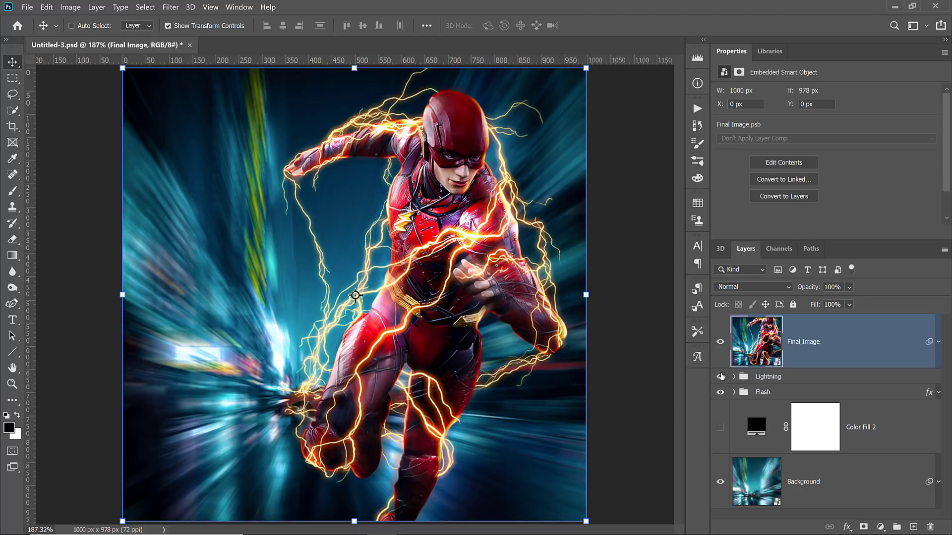
{"action": "left_click_drag", "start_coordinate": [721, 347], "coordinate": [720, 395]}
{"action": "left_click", "coordinate": [833, 492]}
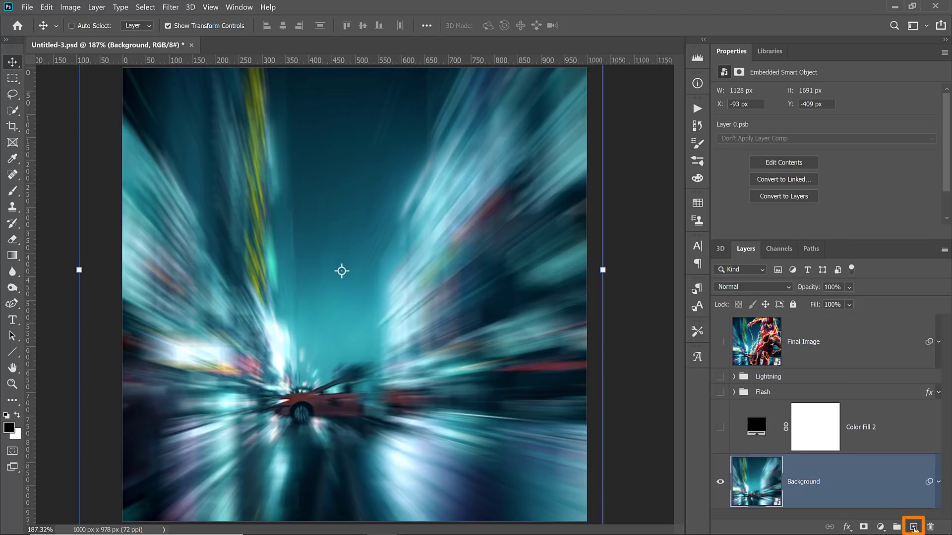
Create a new layer above Background and ready the Brush tool with a soft 250 px tip at 0% hardness
{"action": "left_click", "coordinate": [913, 527]}
{"action": "left_click", "coordinate": [15, 195]}
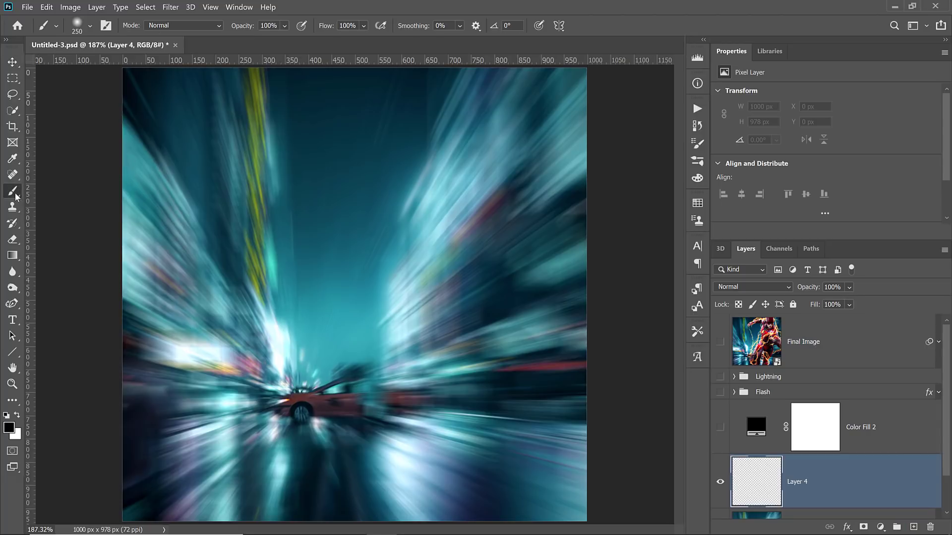
{"action": "right_click", "coordinate": [15, 197]}
{"action": "left_click", "coordinate": [64, 192]}
{"action": "left_click", "coordinate": [90, 25]}
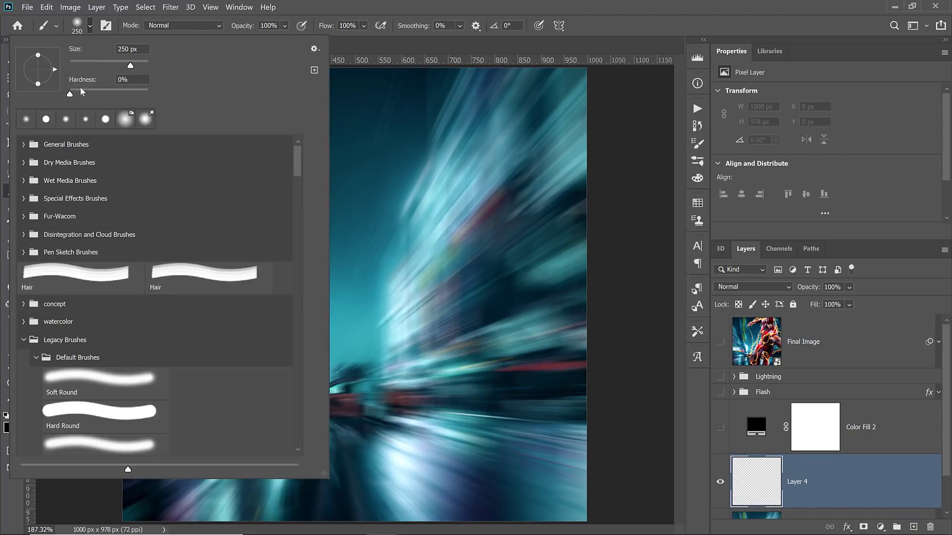
{"action": "left_click", "coordinate": [457, 9]}
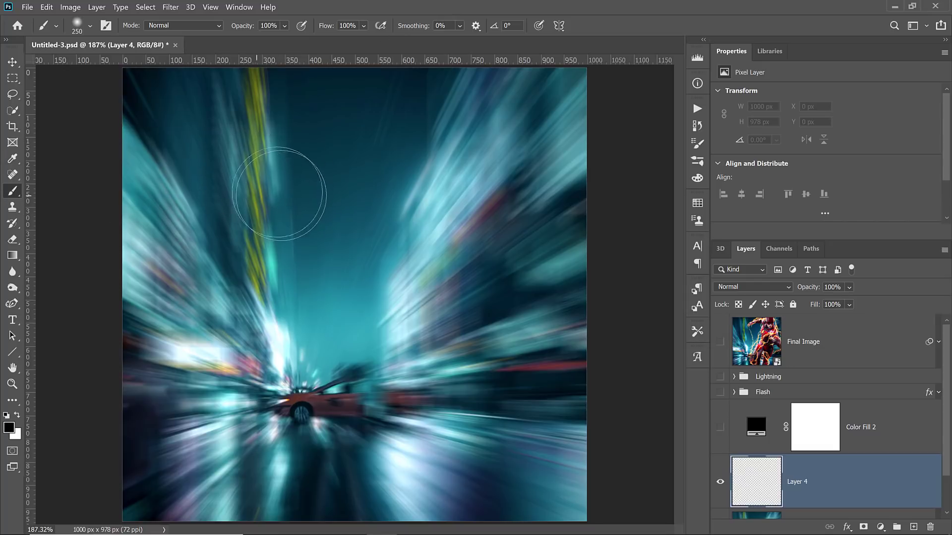
Paint over the yellow light streak with teal sampled beside it, and set the painted layer's blend mode to Color
{"action": "key", "text": "alt"}
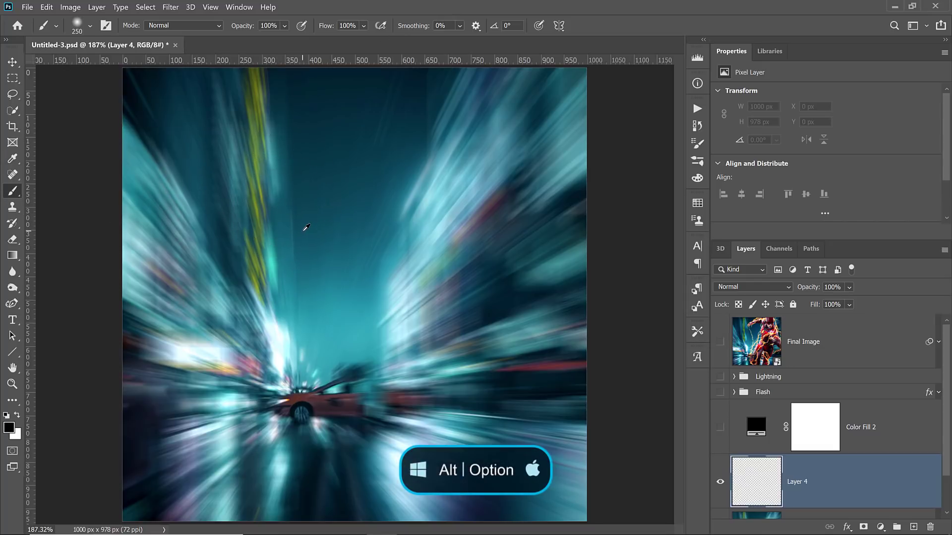
{"action": "left_click", "coordinate": [277, 213], "text": "alt"}
{"action": "mouse_move", "coordinate": [254, 217]}
{"action": "left_mouse_down"}
{"action": "mouse_move", "coordinate": [285, 277]}
{"action": "mouse_move", "coordinate": [279, 229]}
{"action": "mouse_move", "coordinate": [290, 115]}
{"action": "mouse_move", "coordinate": [278, 144]}
{"action": "mouse_move", "coordinate": [286, 178]}
{"action": "mouse_move", "coordinate": [278, 117]}
{"action": "left_mouse_up"}
{"action": "left_click_drag", "start_coordinate": [296, 285], "coordinate": [287, 266]}
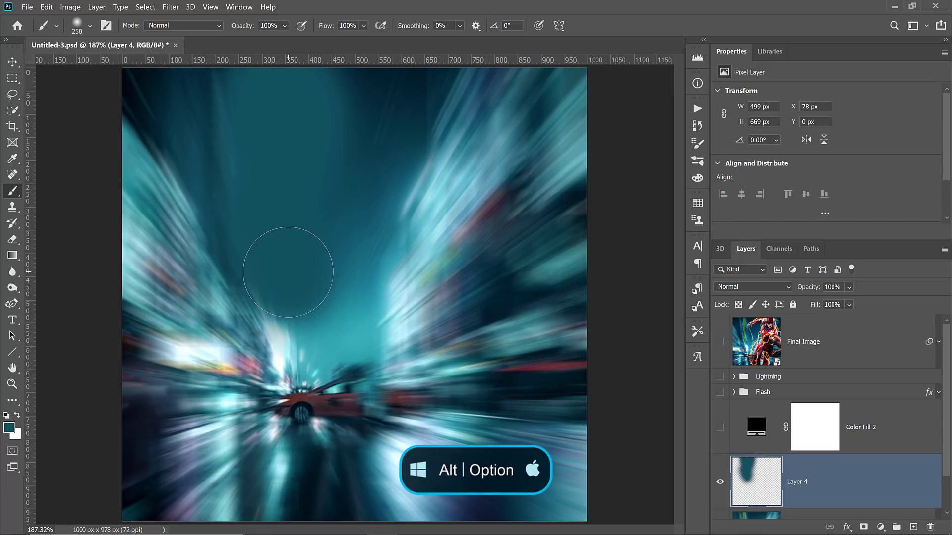
{"action": "left_click", "coordinate": [760, 287]}
{"action": "left_click", "coordinate": [742, 517]}
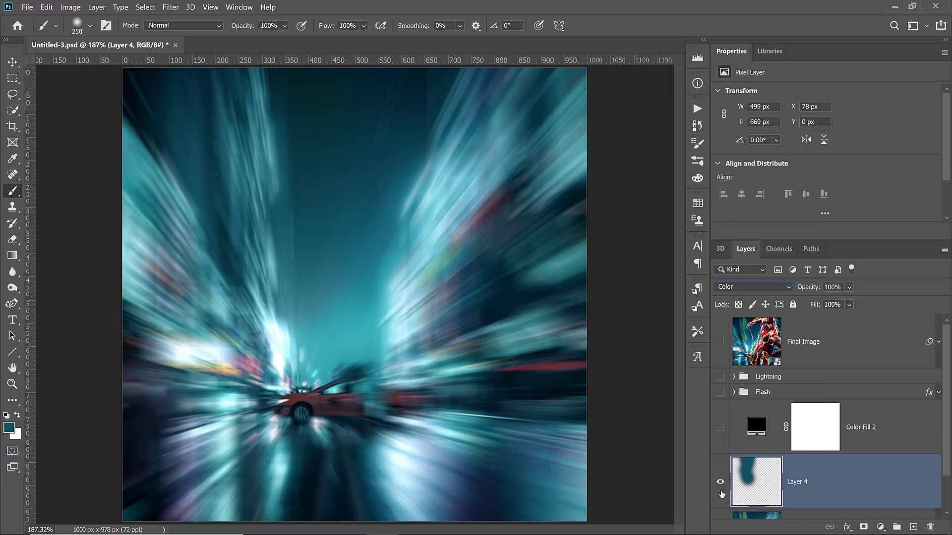
Erase the excess teal paint beside the recolored streak on Layer 4 with a 125 px Eraser, comparing the layer off and on
{"action": "left_click", "coordinate": [725, 483]}
{"action": "left_click", "coordinate": [724, 484]}
{"action": "left_click", "coordinate": [725, 484]}
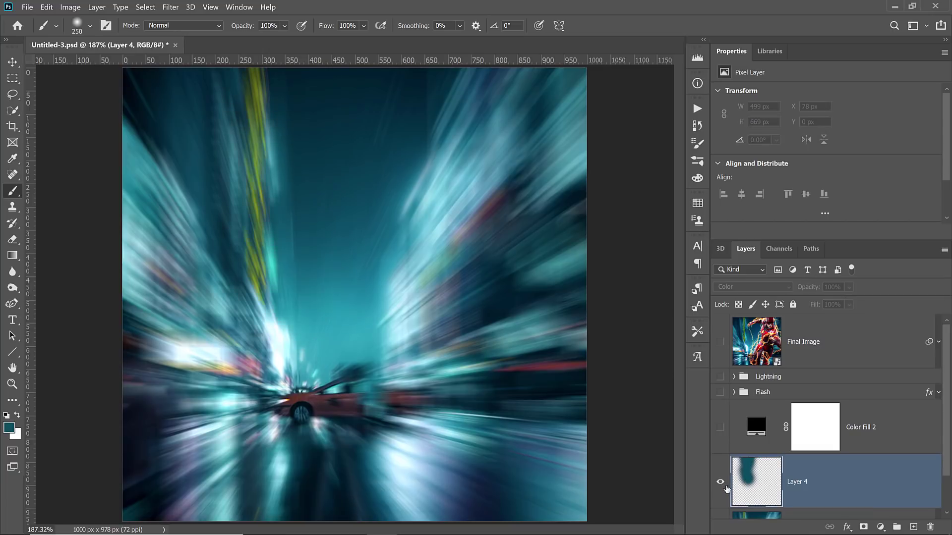
{"action": "left_click", "coordinate": [725, 483]}
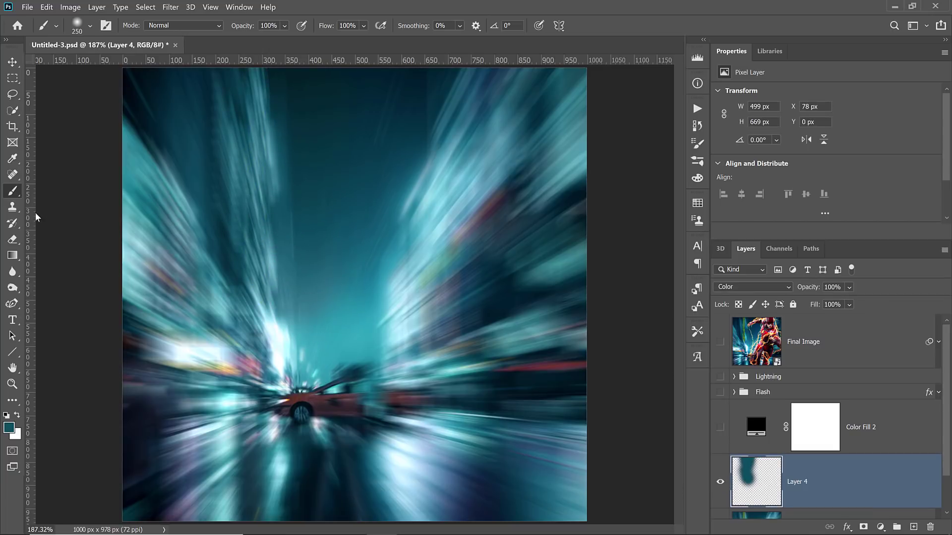
{"action": "left_click", "coordinate": [12, 239]}
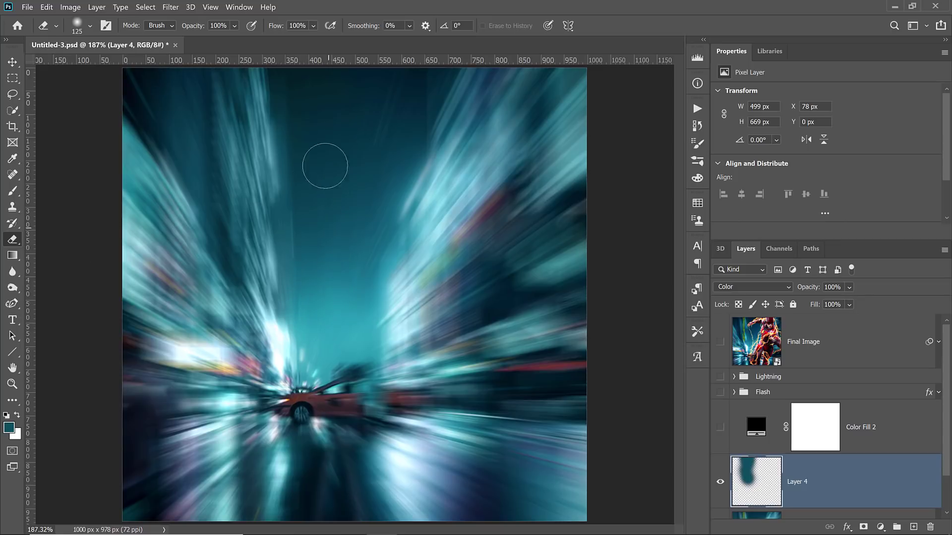
{"action": "left_click_drag", "start_coordinate": [307, 364], "coordinate": [283, 358]}
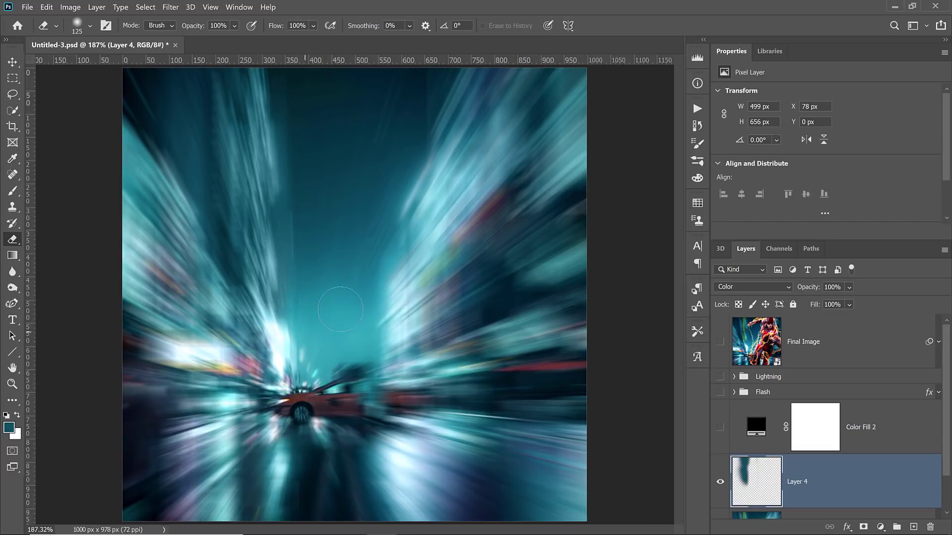
{"action": "left_click", "coordinate": [721, 483]}
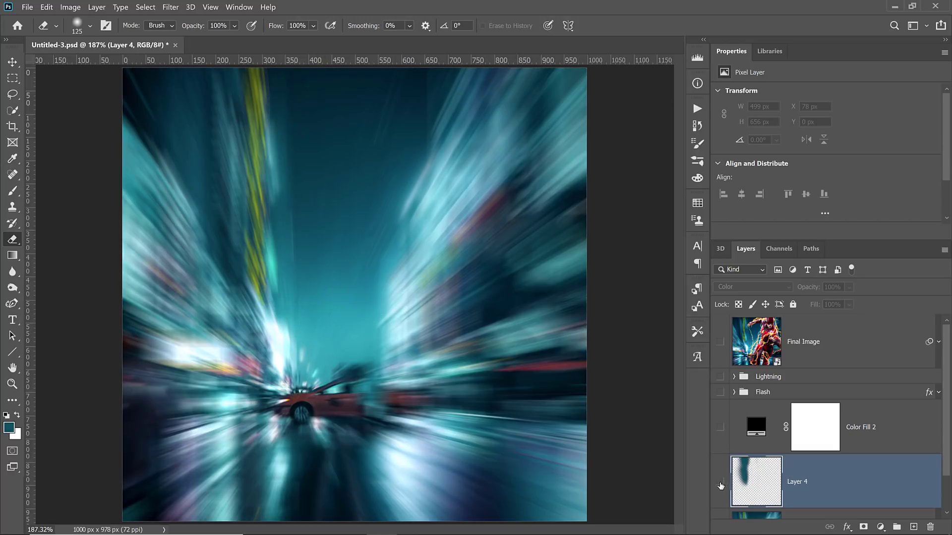
{"action": "left_click", "coordinate": [721, 483]}
{"action": "left_click", "coordinate": [719, 484]}
{"action": "left_click", "coordinate": [718, 485]}
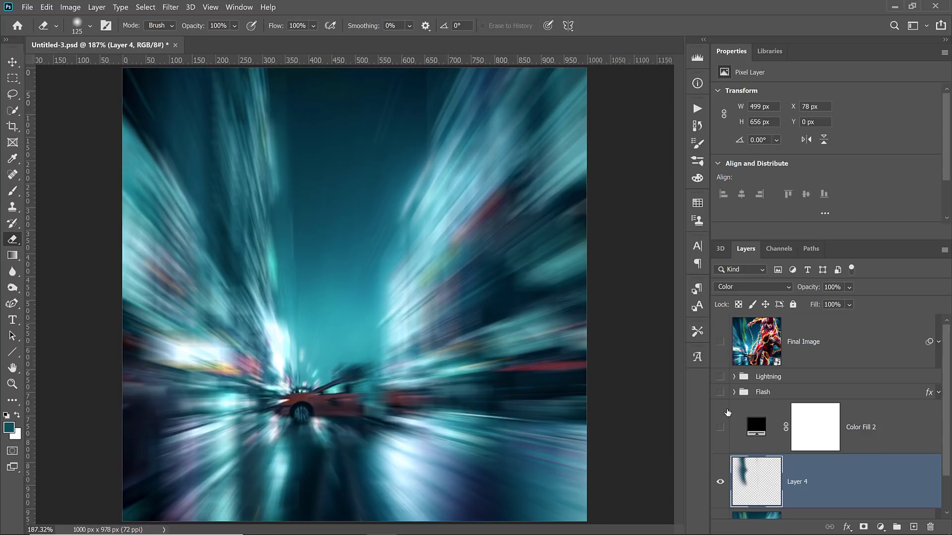
Show the Flash and Lightning groups, and copy a merged version of the whole canvas with the Lightning group selected
{"action": "left_click", "coordinate": [720, 392]}
{"action": "left_click", "coordinate": [720, 377]}
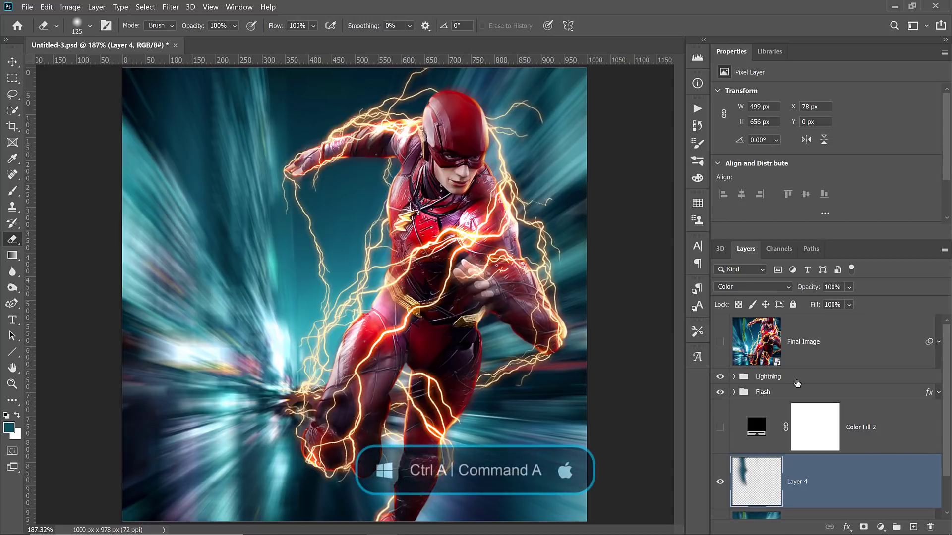
{"action": "left_click", "coordinate": [782, 378]}
{"action": "key", "text": "ctrl+a"}
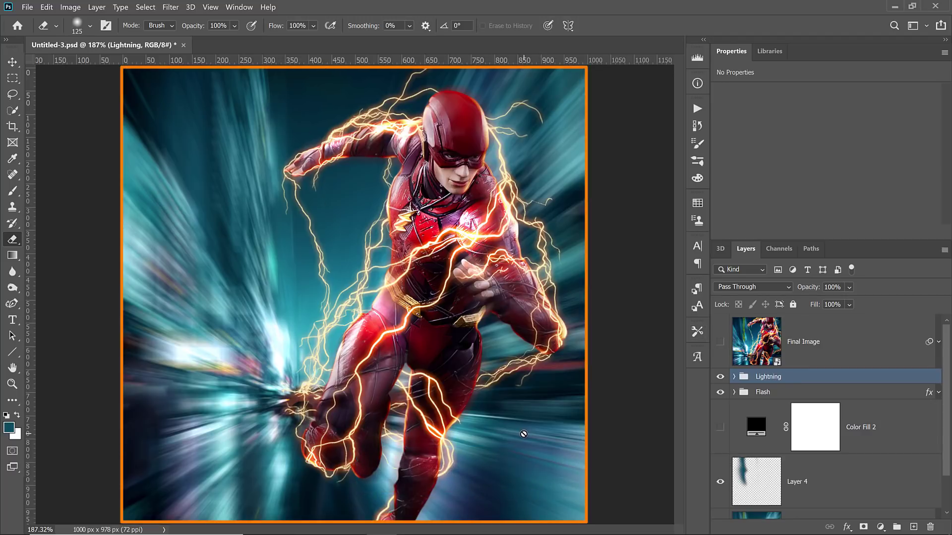
{"action": "left_click", "coordinate": [47, 6]}
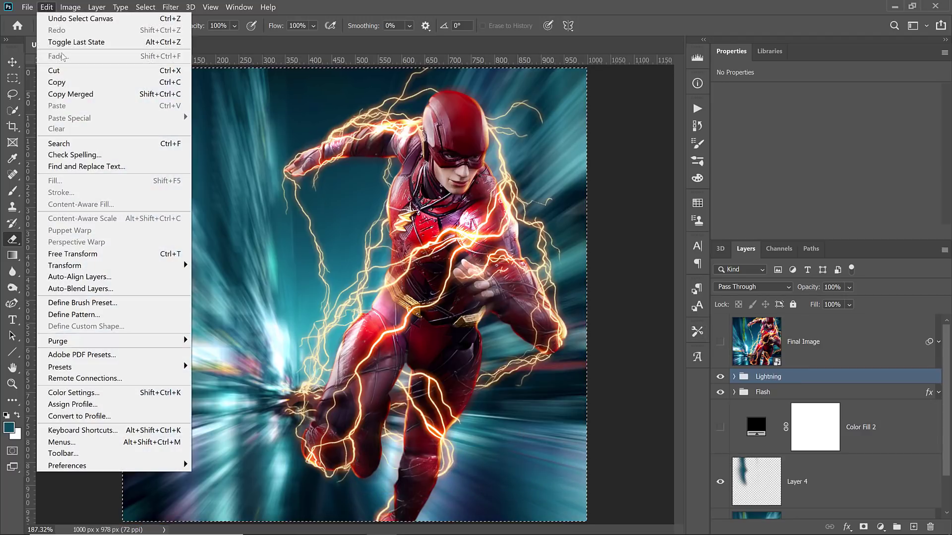
{"action": "left_click", "coordinate": [75, 94]}
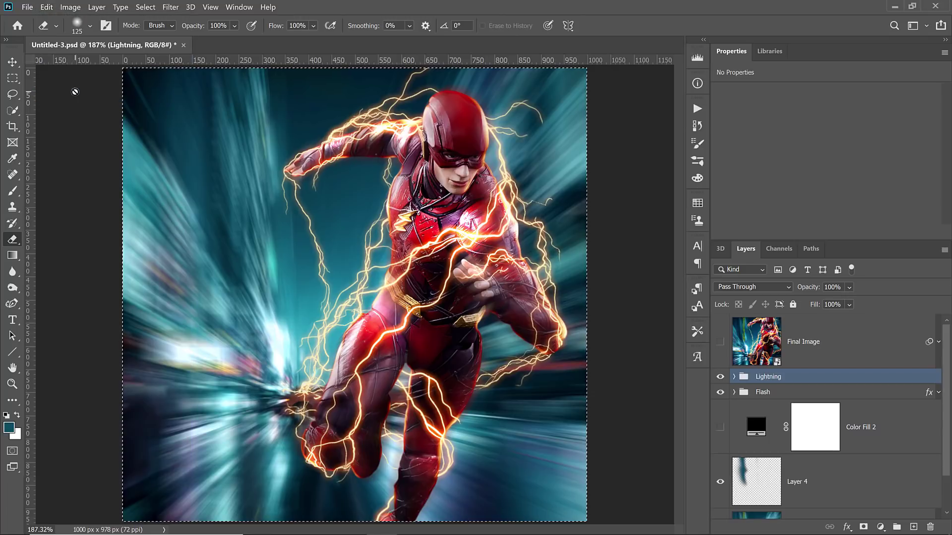
Show the Final Image layer, open its smart object contents, and paste the merged composite there
{"action": "left_click", "coordinate": [720, 342]}
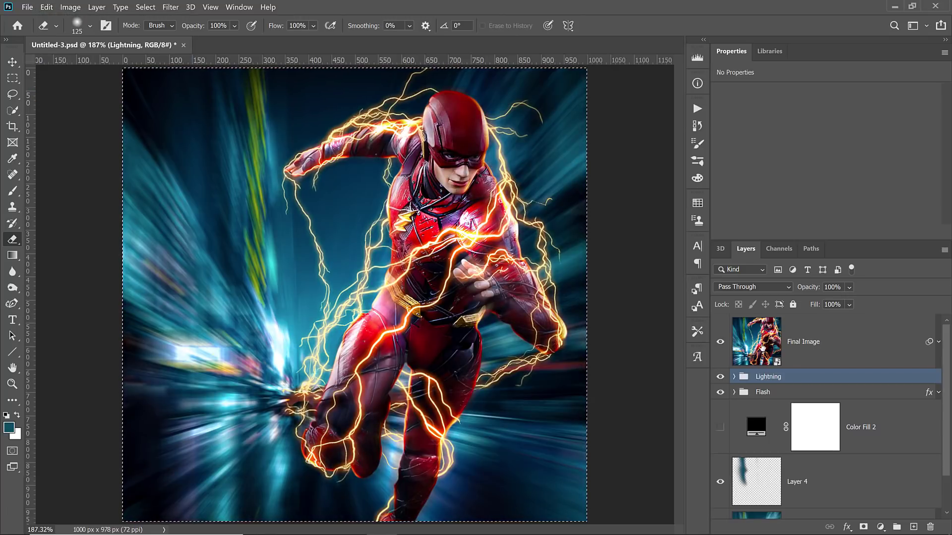
{"action": "left_click", "coordinate": [764, 350]}
{"action": "double_click", "coordinate": [763, 350]}
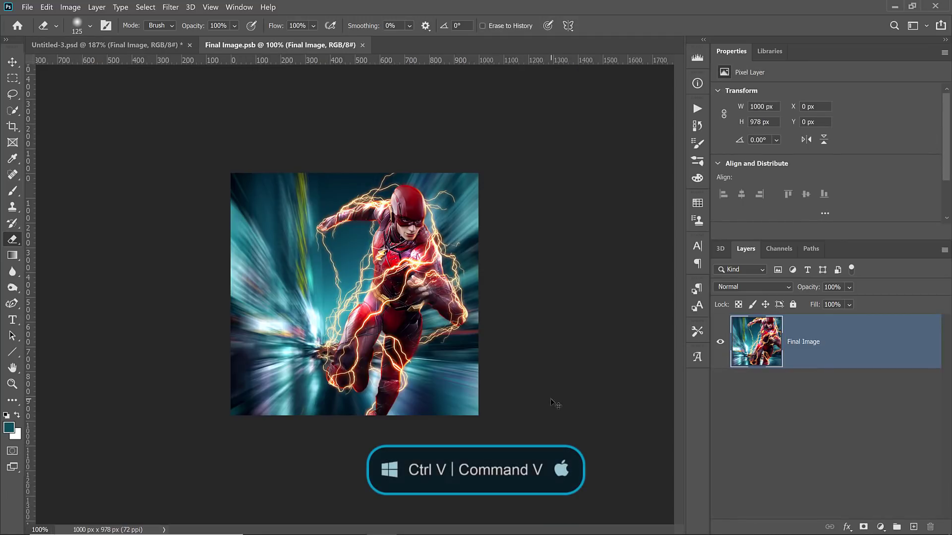
{"action": "key", "text": "ctrl+v"}
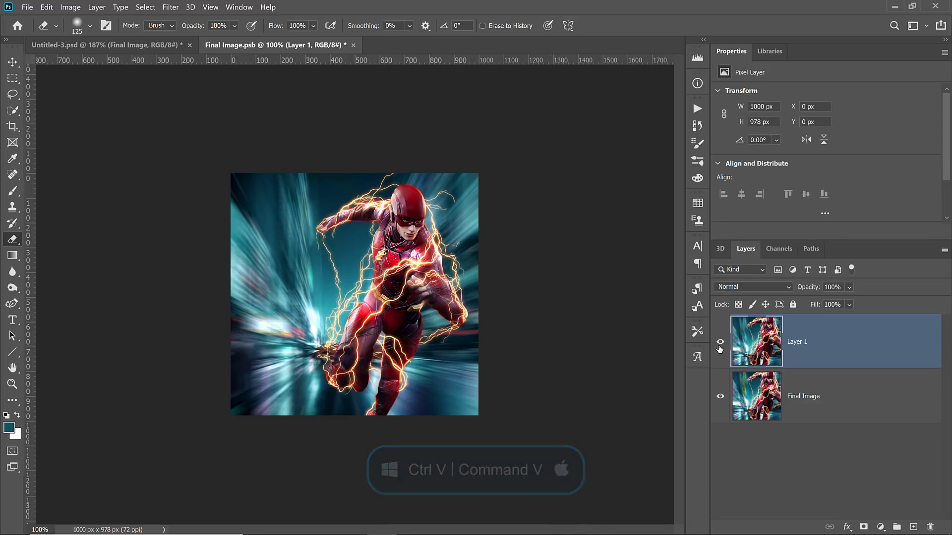
Delete the old Final Image layer inside the smart object, save and close its document, and deselect the main canvas
{"action": "left_click", "coordinate": [795, 402]}
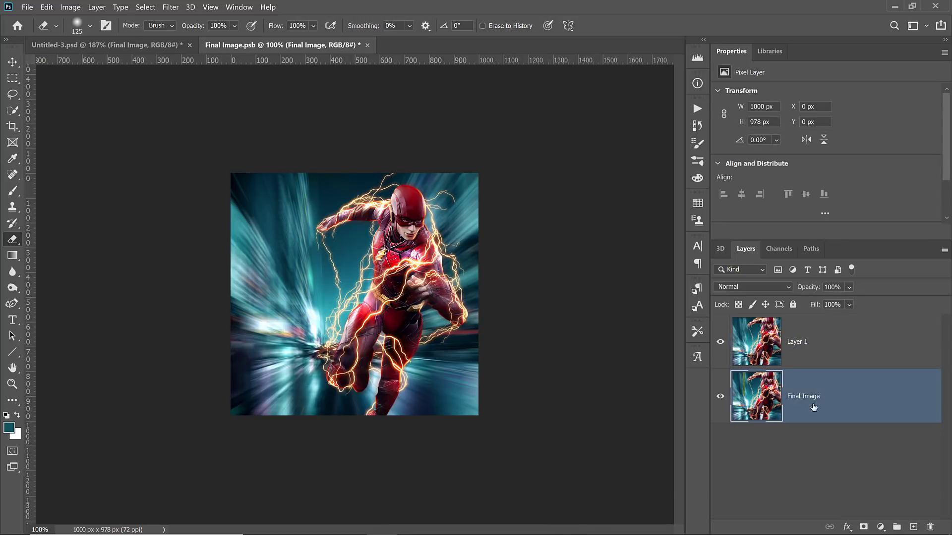
{"action": "left_click_drag", "start_coordinate": [799, 425], "coordinate": [930, 527]}
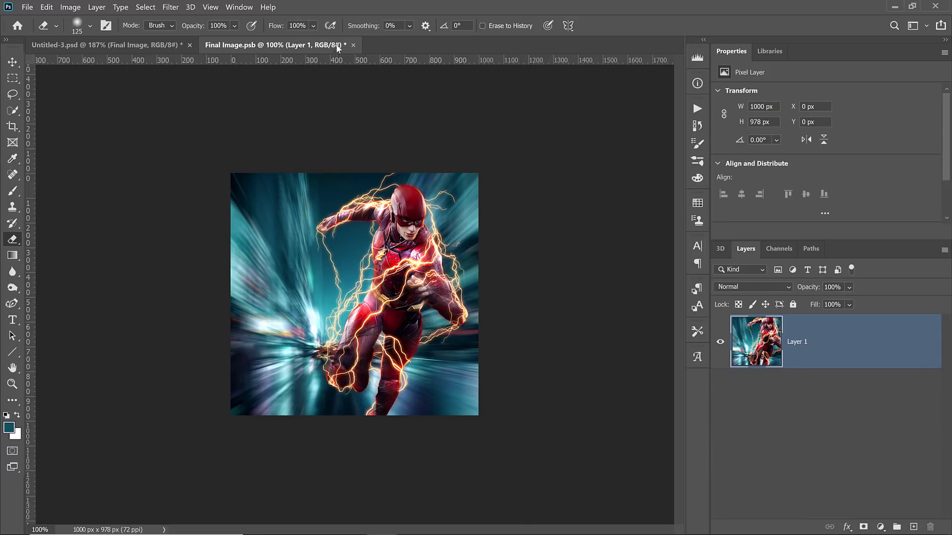
{"action": "left_click", "coordinate": [354, 45]}
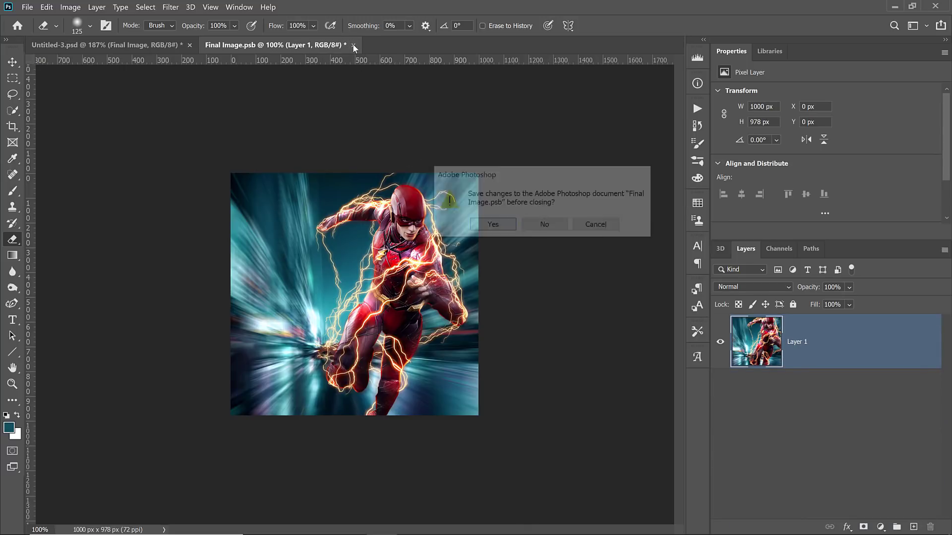
{"action": "left_click", "coordinate": [503, 224]}
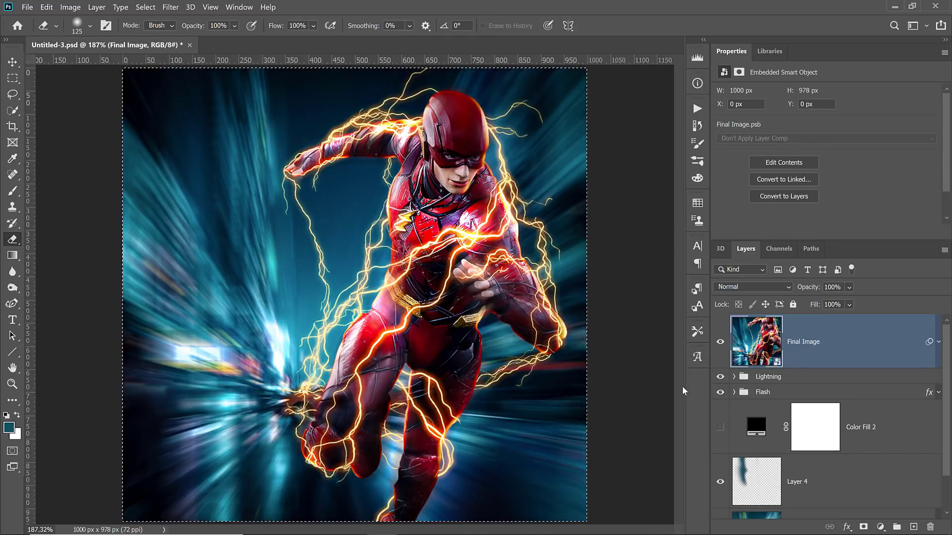
{"action": "key", "text": "ctrl+d"}
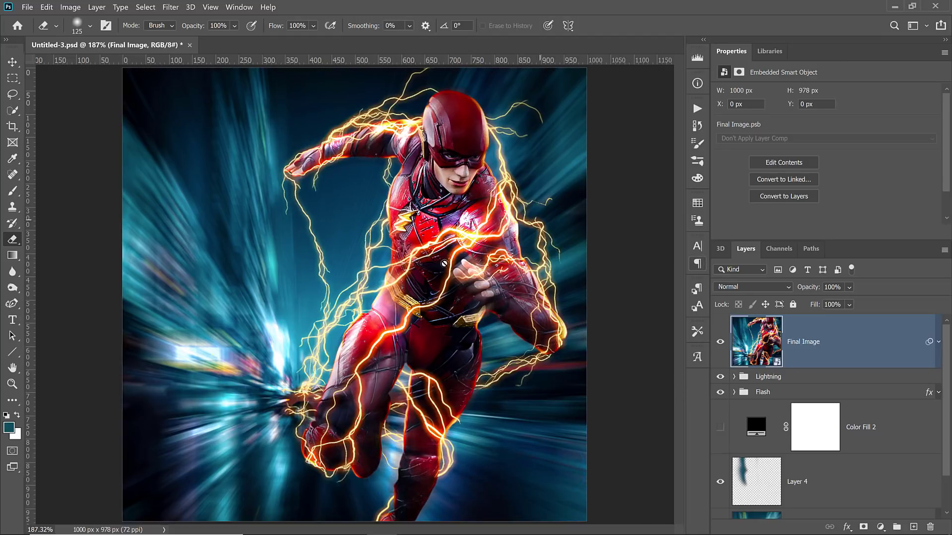
Slightly lower the blending opacity of Final Image's Camera Raw smart filter, and compare the composite with that layer off and on
{"action": "left_click", "coordinate": [938, 343]}
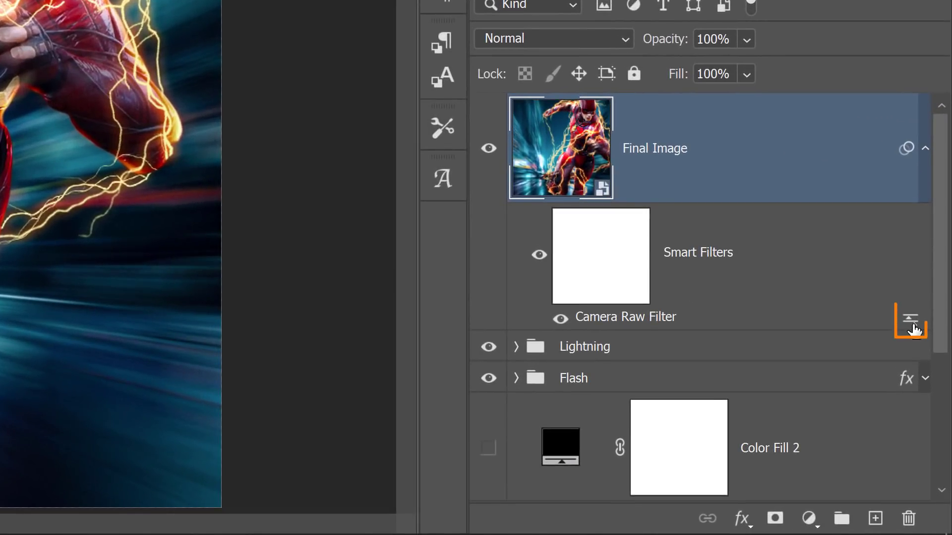
{"action": "double_click", "coordinate": [914, 329]}
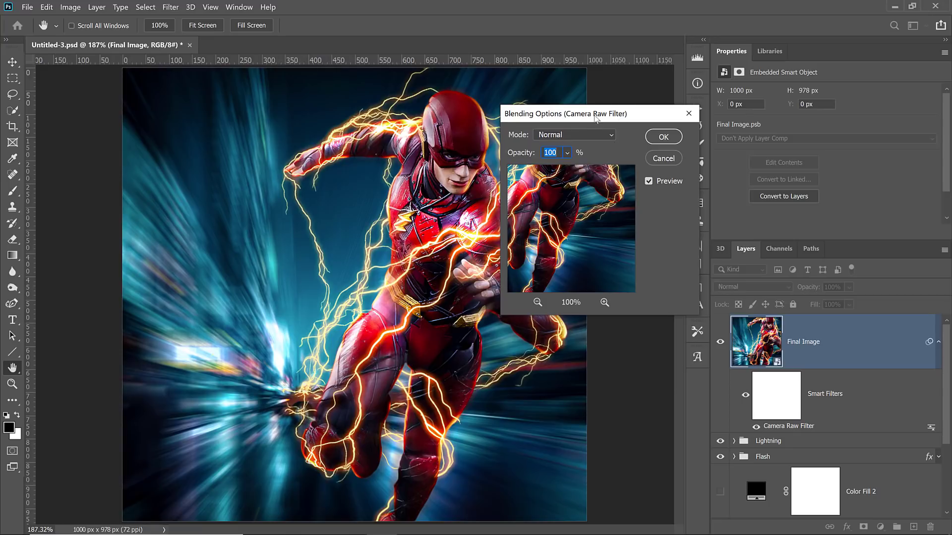
{"action": "left_click_drag", "start_coordinate": [596, 118], "coordinate": [727, 110]}
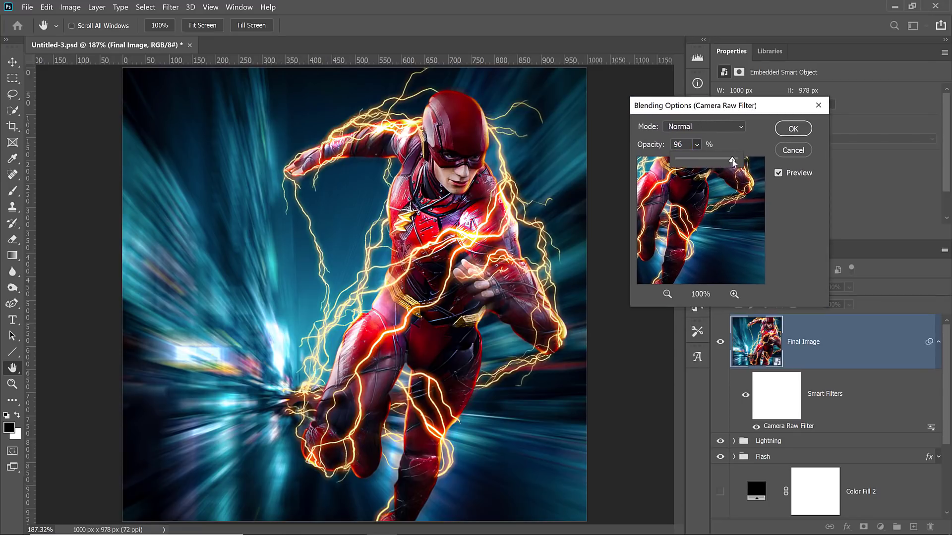
{"action": "mouse_move", "coordinate": [733, 162]}
{"action": "left_mouse_down"}
{"action": "mouse_move", "coordinate": [690, 160]}
{"action": "mouse_move", "coordinate": [725, 161]}
{"action": "left_mouse_up"}
{"action": "left_click", "coordinate": [793, 129]}
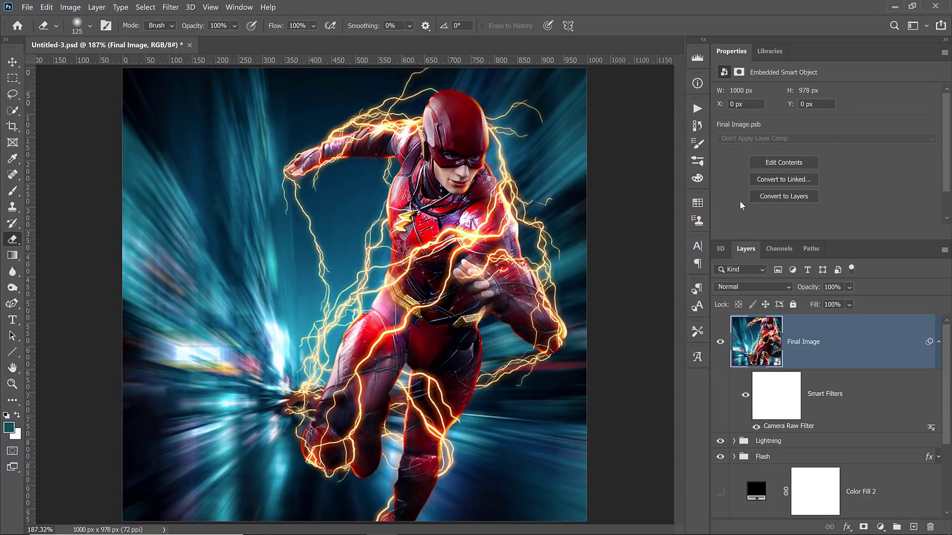
{"action": "left_click", "coordinate": [938, 342]}
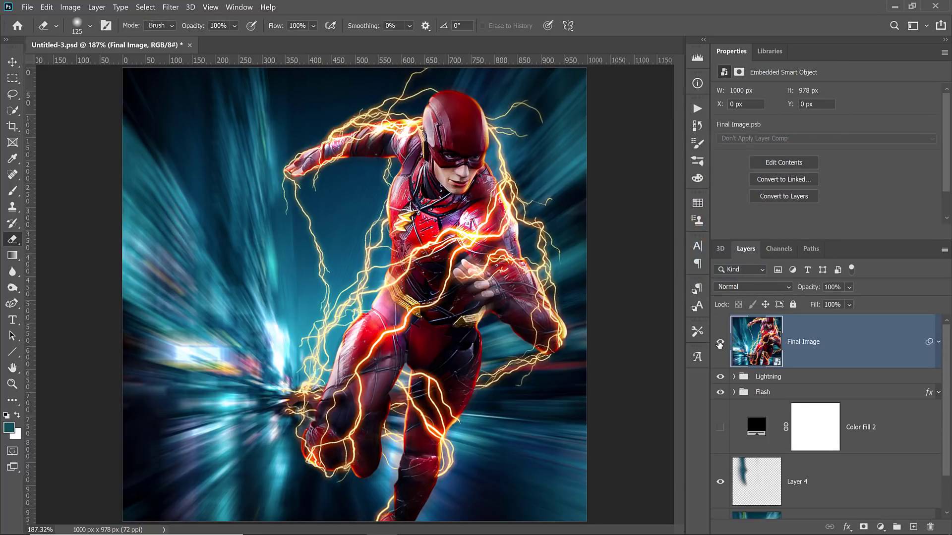
{"action": "left_click", "coordinate": [719, 343]}
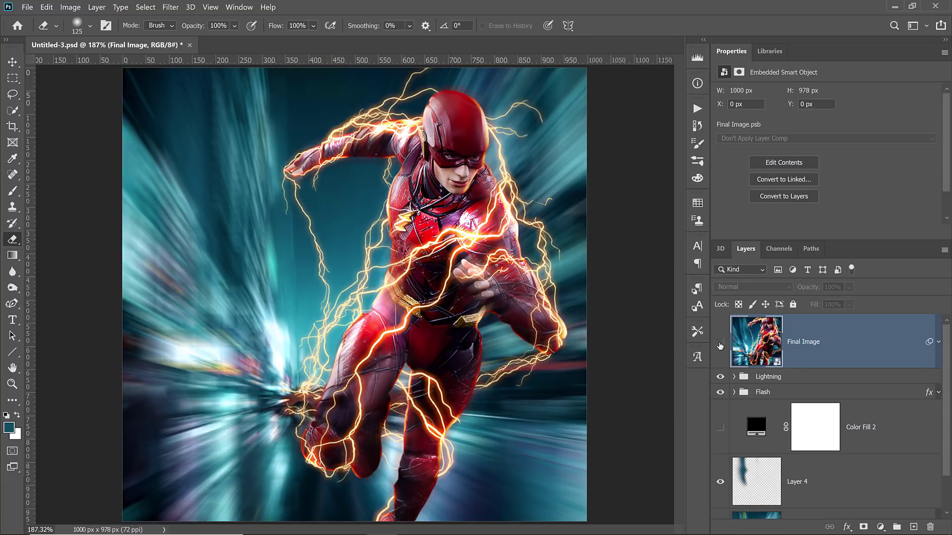
{"action": "left_click", "coordinate": [720, 343]}
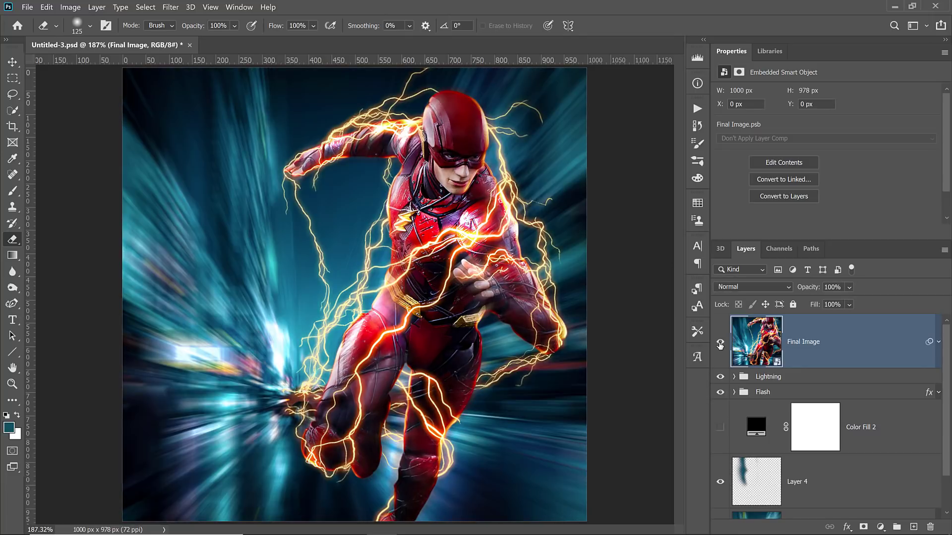